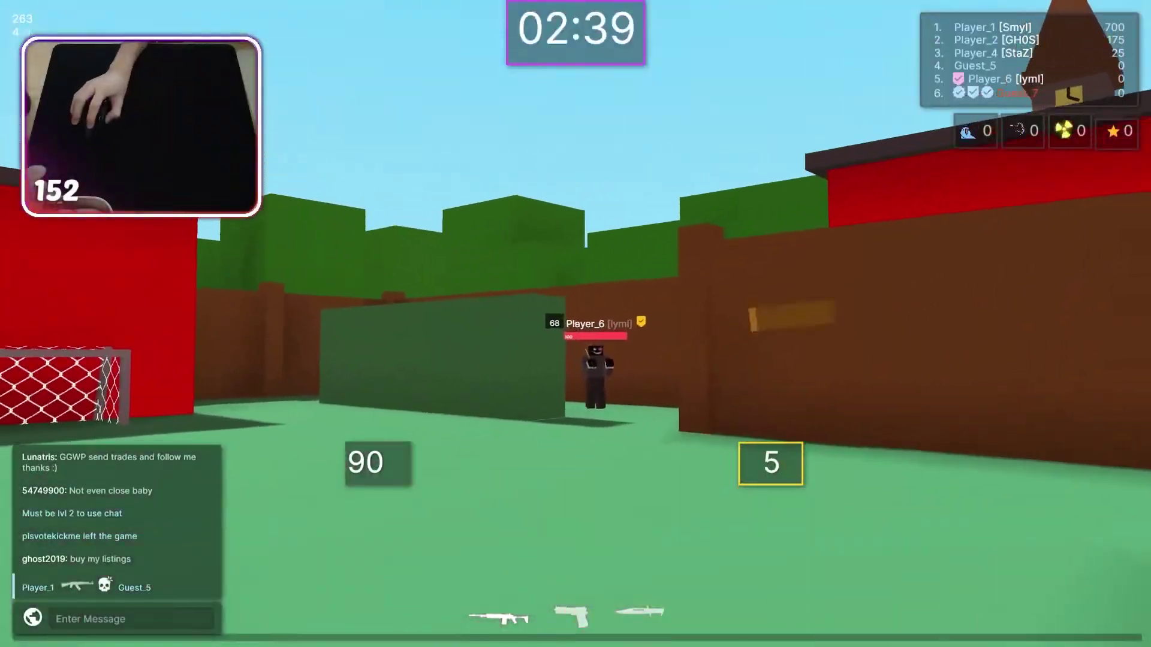
{"action": "left_click", "coordinate": [575, 323]}
{"action": "left_click", "coordinate": [576, 323]}
{"action": "left_click", "coordinate": [575, 324]}
{"action": "left_click", "coordinate": [576, 324]}
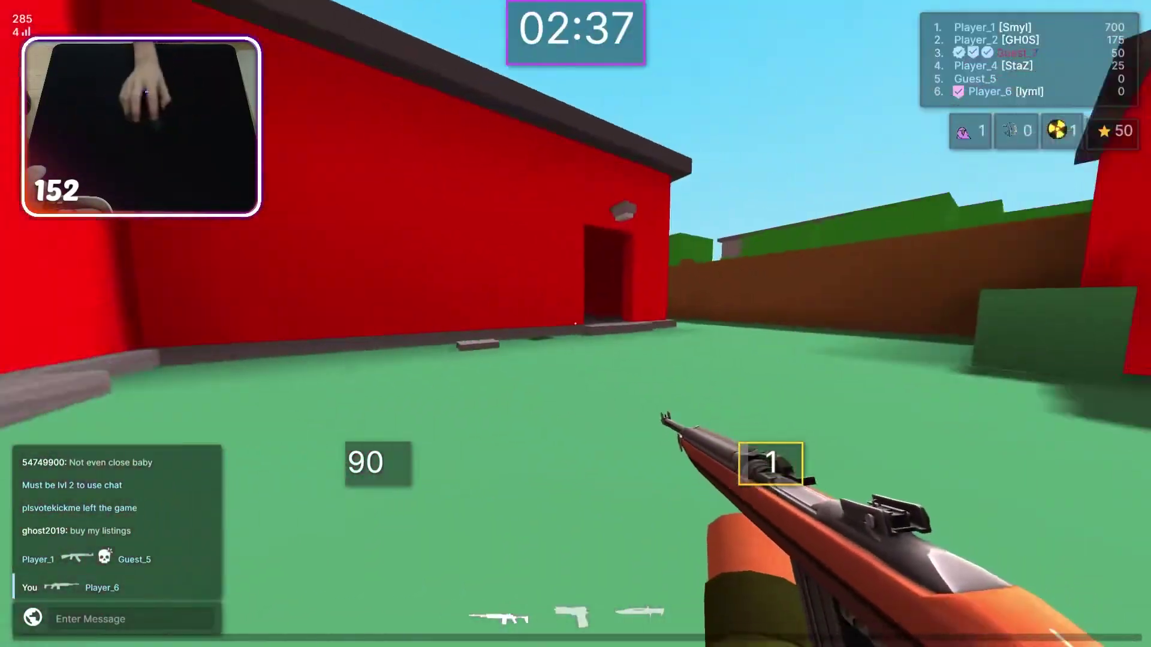
Shoot the enemy with the rifle, reload, swap to the knife and back, and keep firing down the street
{"action": "key", "text": "r"}
{"action": "key", "text": "w"}
{"action": "key", "text": "3"}
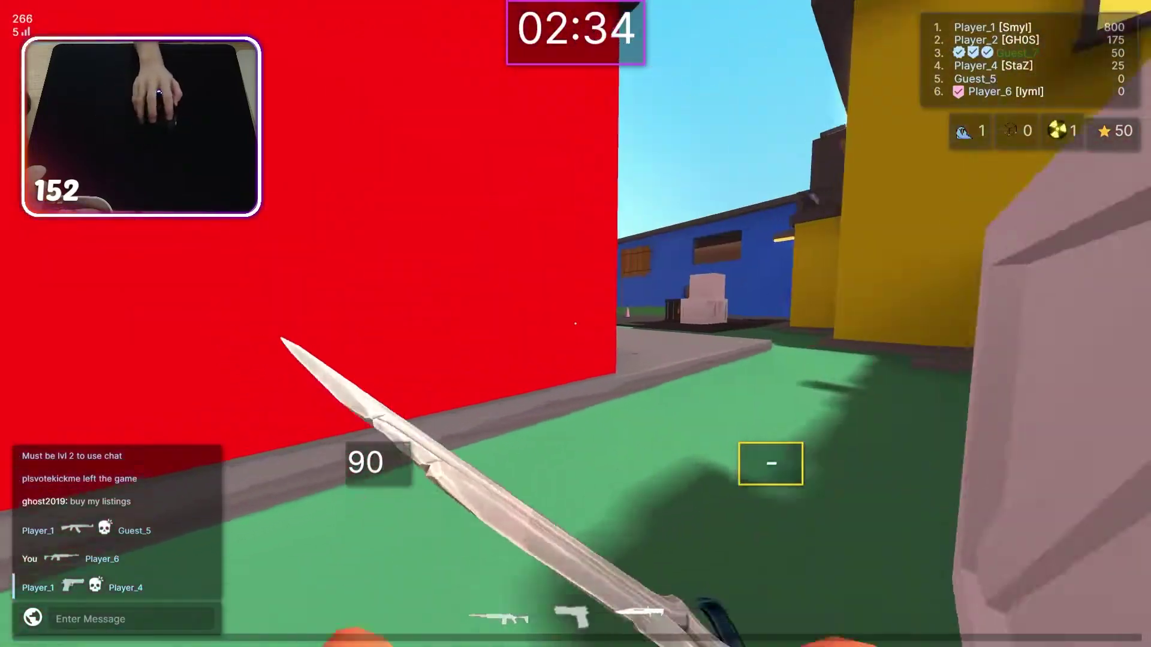
{"action": "key", "text": "1"}
{"action": "left_click", "coordinate": [575, 324]}
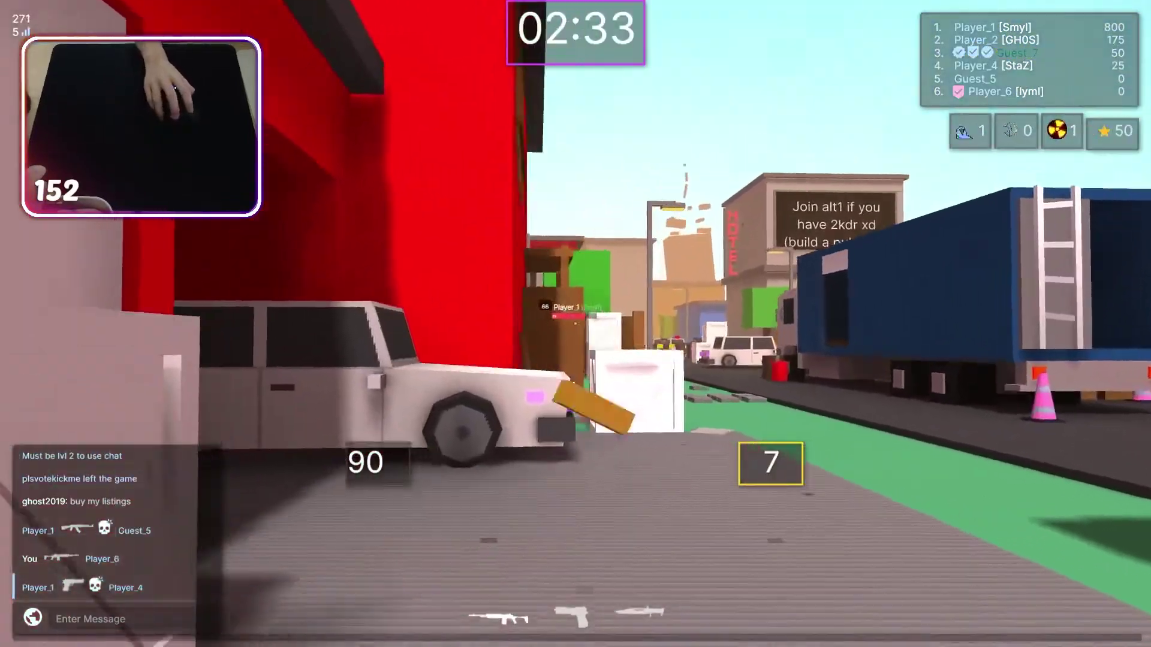
{"action": "left_click", "coordinate": [576, 324]}
{"action": "key", "text": "w"}
{"action": "key", "text": "r"}
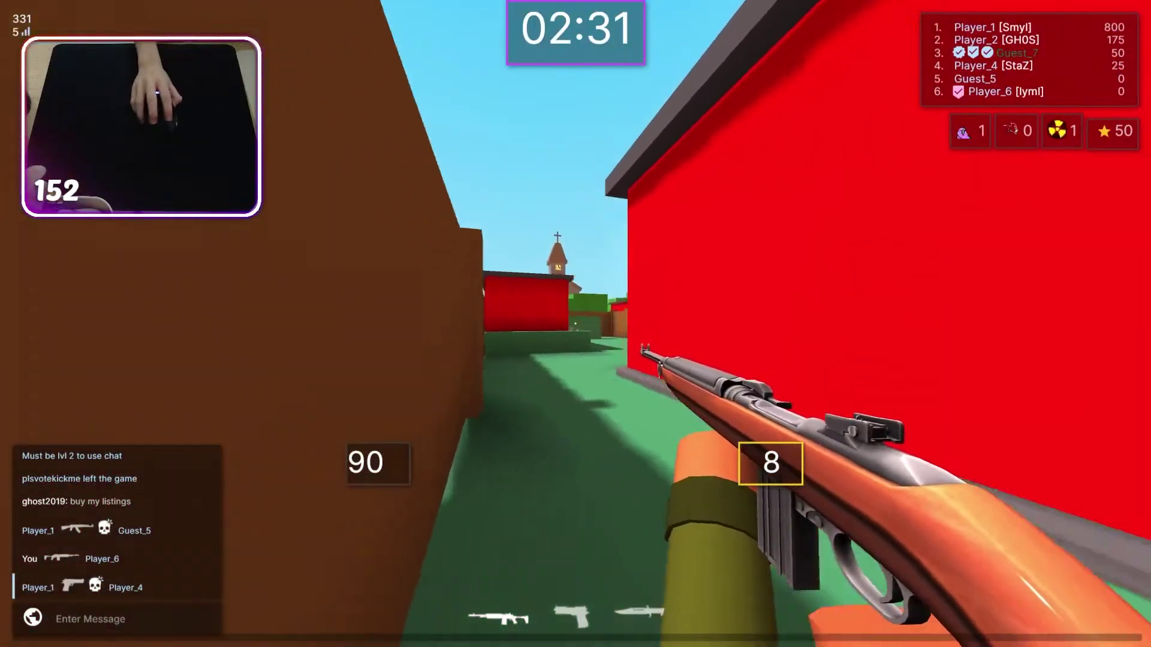
Keep switching between knife and rifle while moving toward the wall and fence
{"action": "key", "text": "3"}
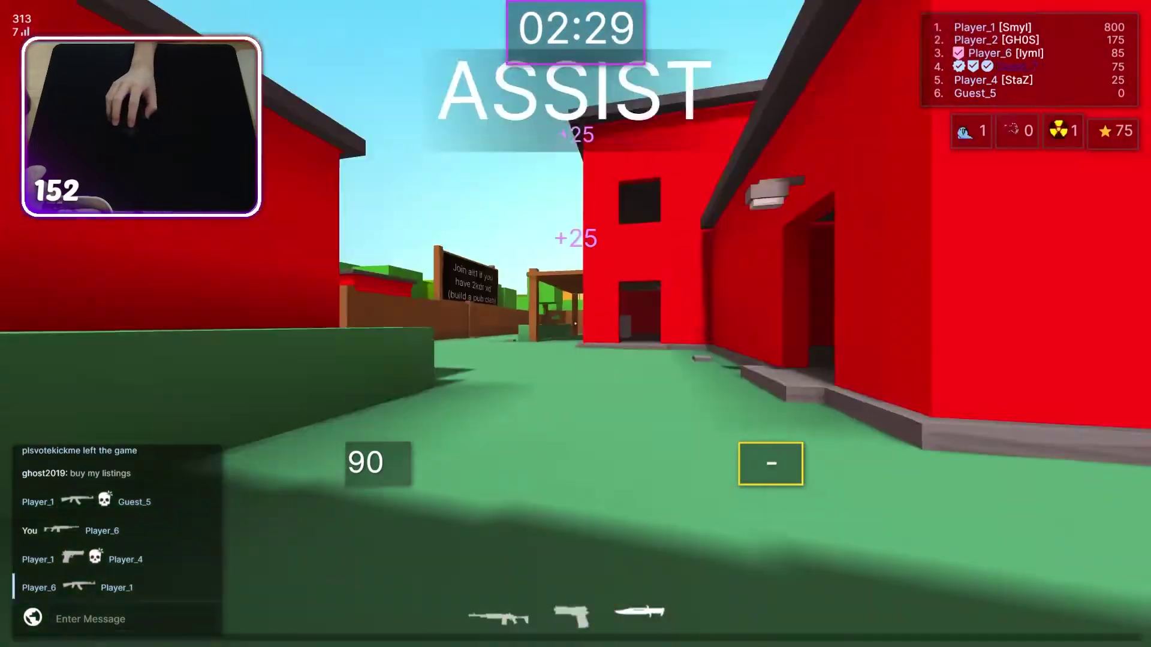
{"action": "key", "text": "w"}
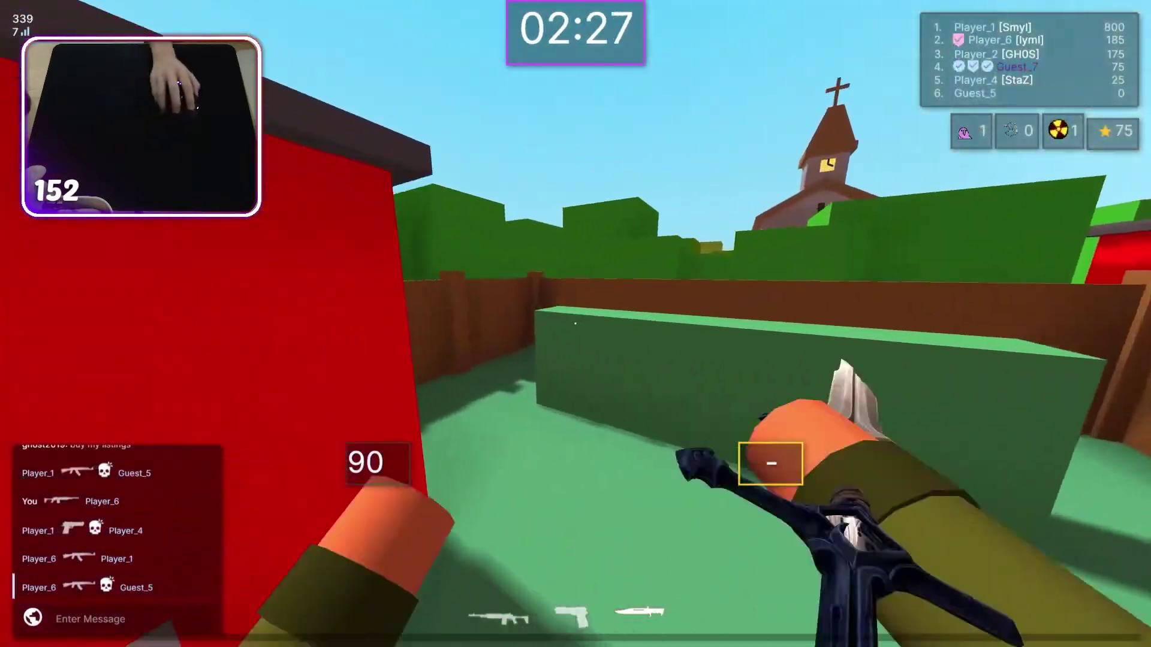
{"action": "key", "text": "1"}
{"action": "key", "text": "3"}
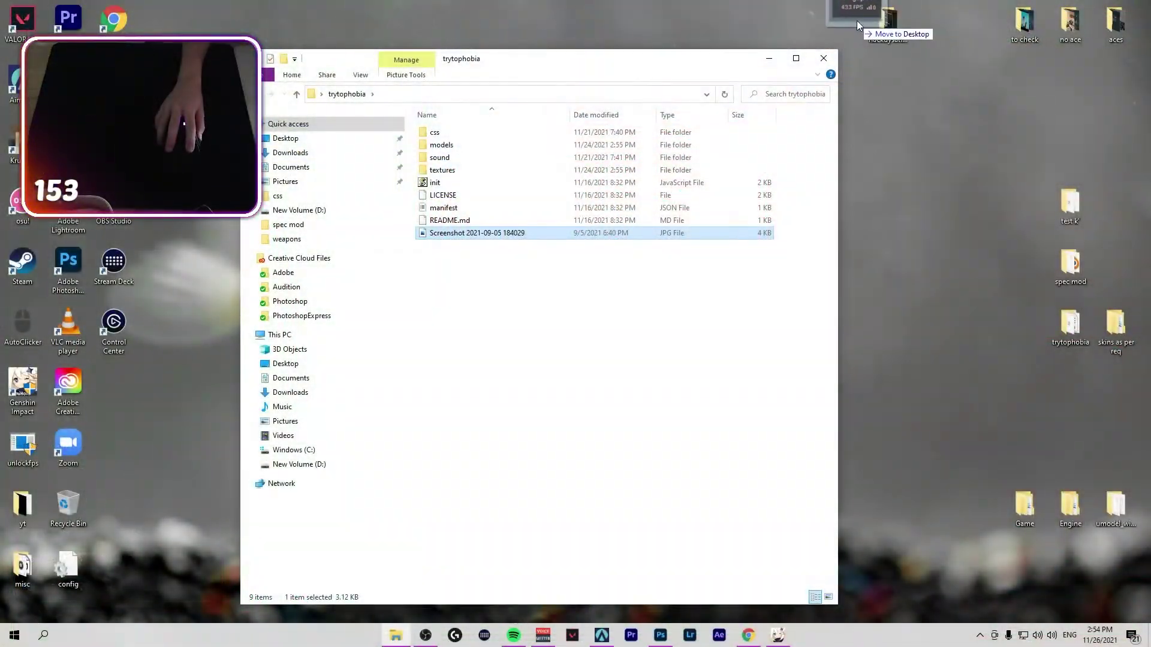
Move the screenshot onto the desktop and bring back Chrome with the Video ideas list
{"action": "left_click_drag", "start_coordinate": [857, 21], "coordinate": [854, 24]}
{"action": "left_click", "coordinate": [769, 58]}
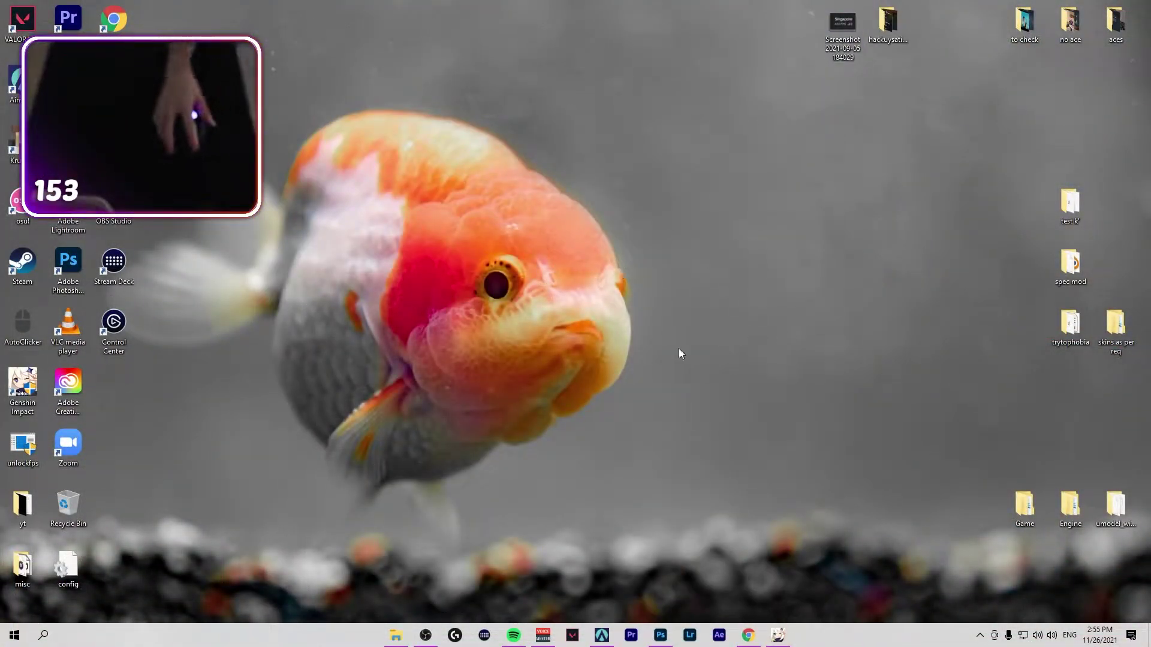
{"action": "left_click", "coordinate": [759, 642]}
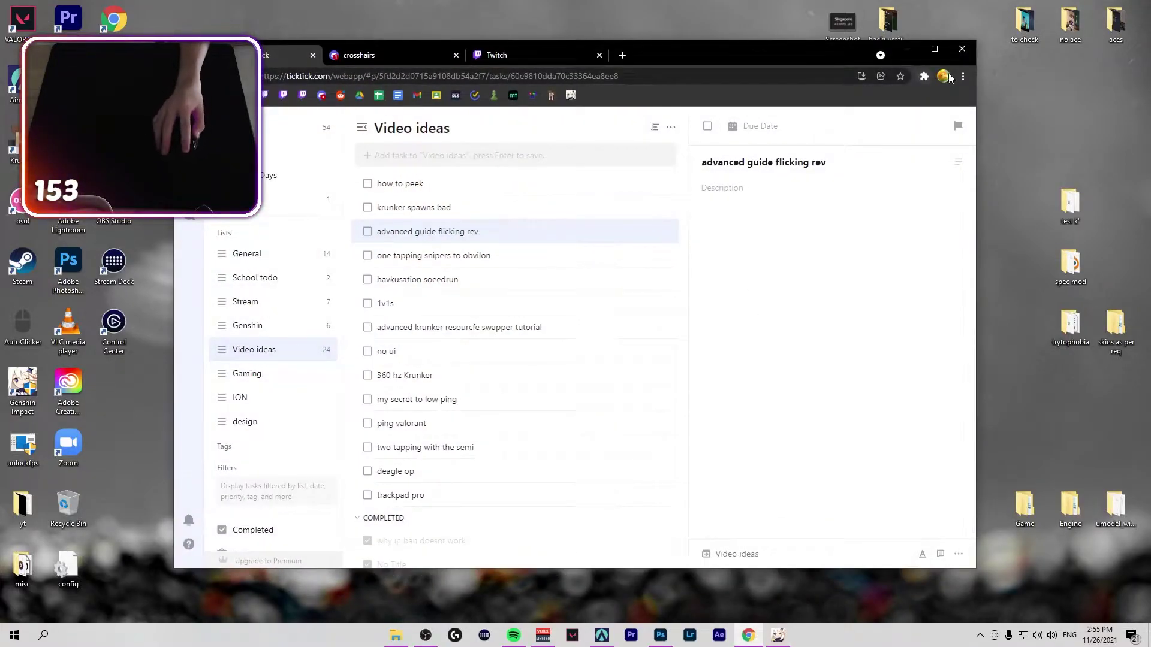
Confirm Krunker.io Resource Swapper is listed on Chrome's Extensions page, then close that page
{"action": "left_click", "coordinate": [963, 77]}
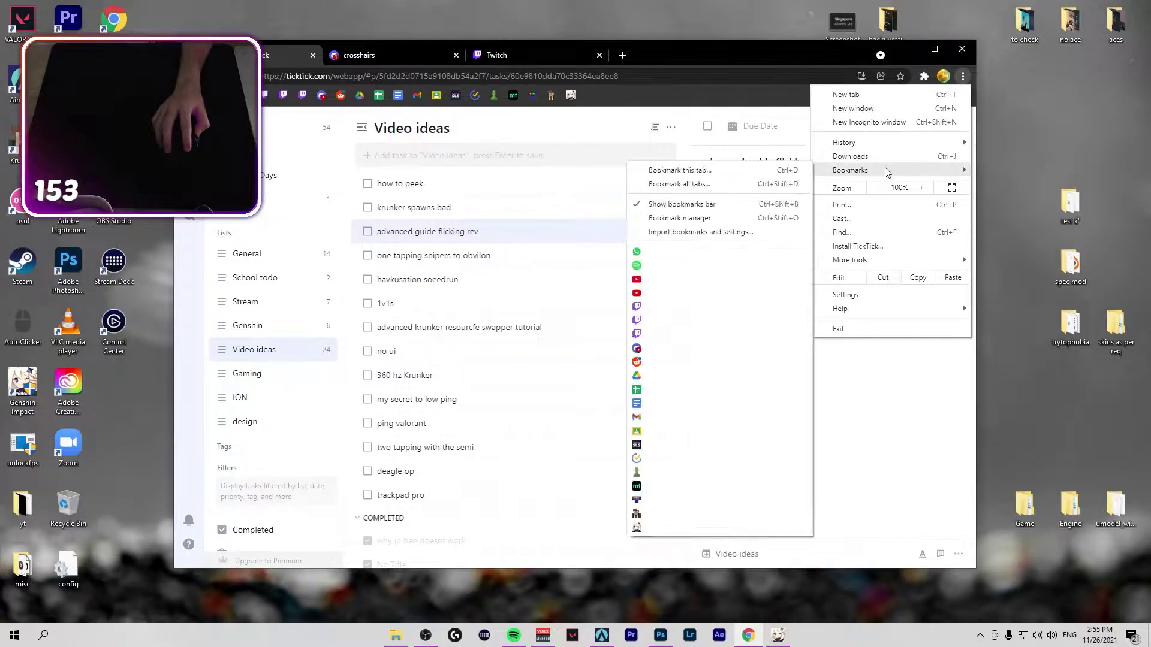
{"action": "mouse_move", "coordinate": [882, 259]}
{"action": "left_click", "coordinate": [988, 321]}
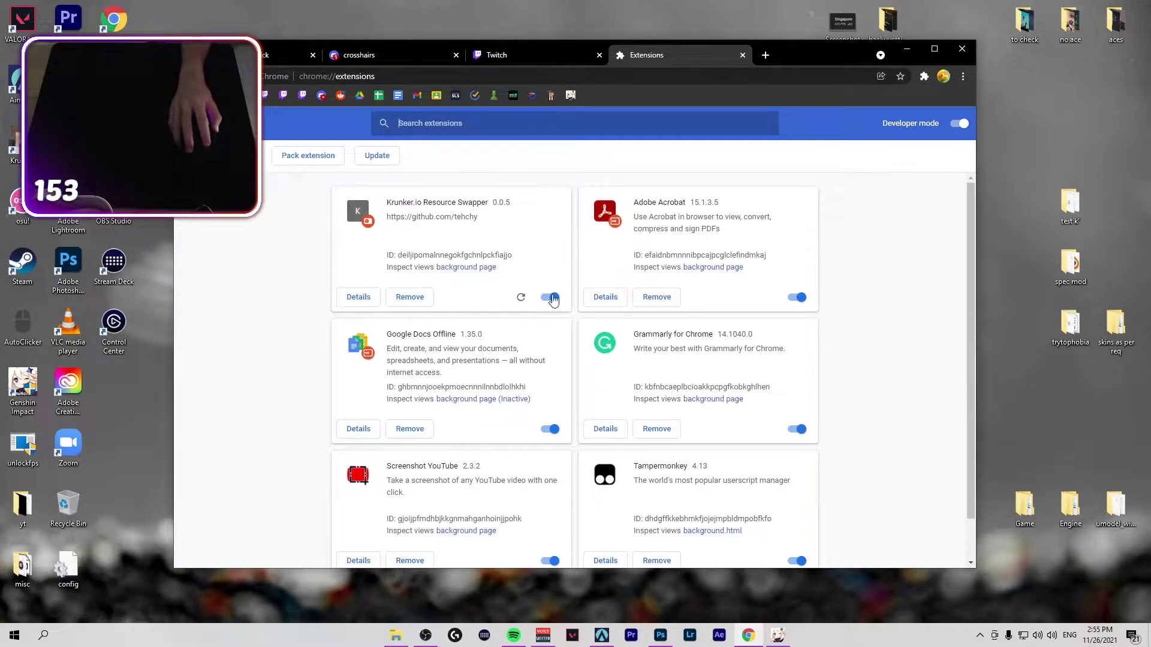
{"action": "left_click", "coordinate": [742, 56]}
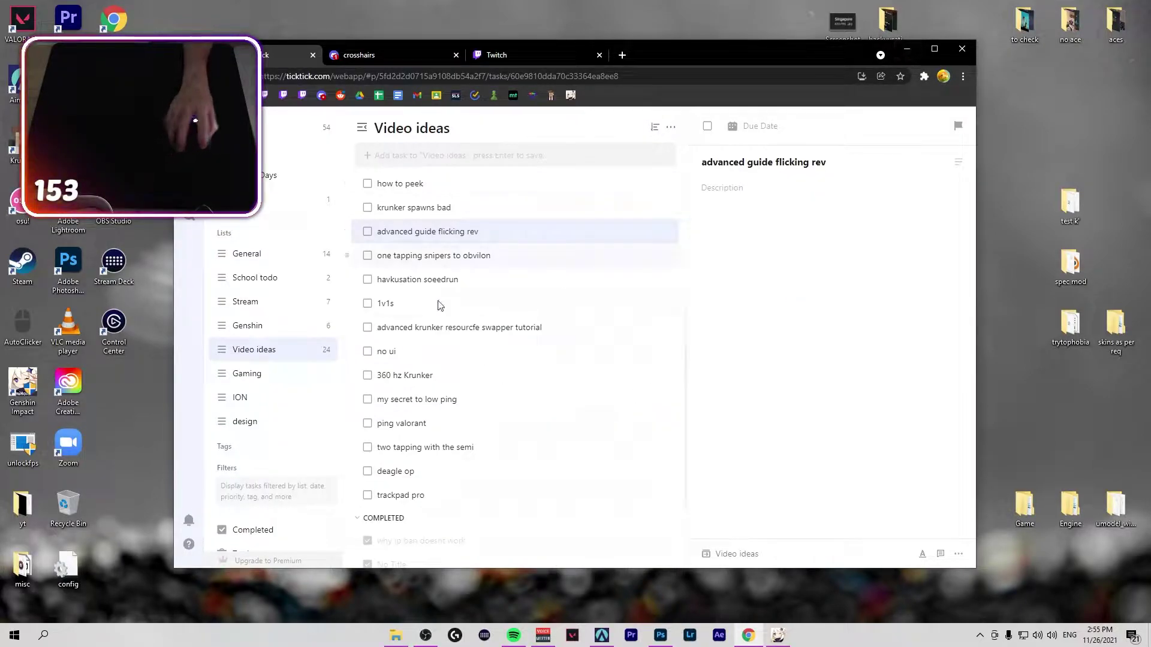
Go to Documents and drop a file into the KrunkerResourceSwapper folder, selecting it
{"action": "left_click", "coordinate": [395, 637]}
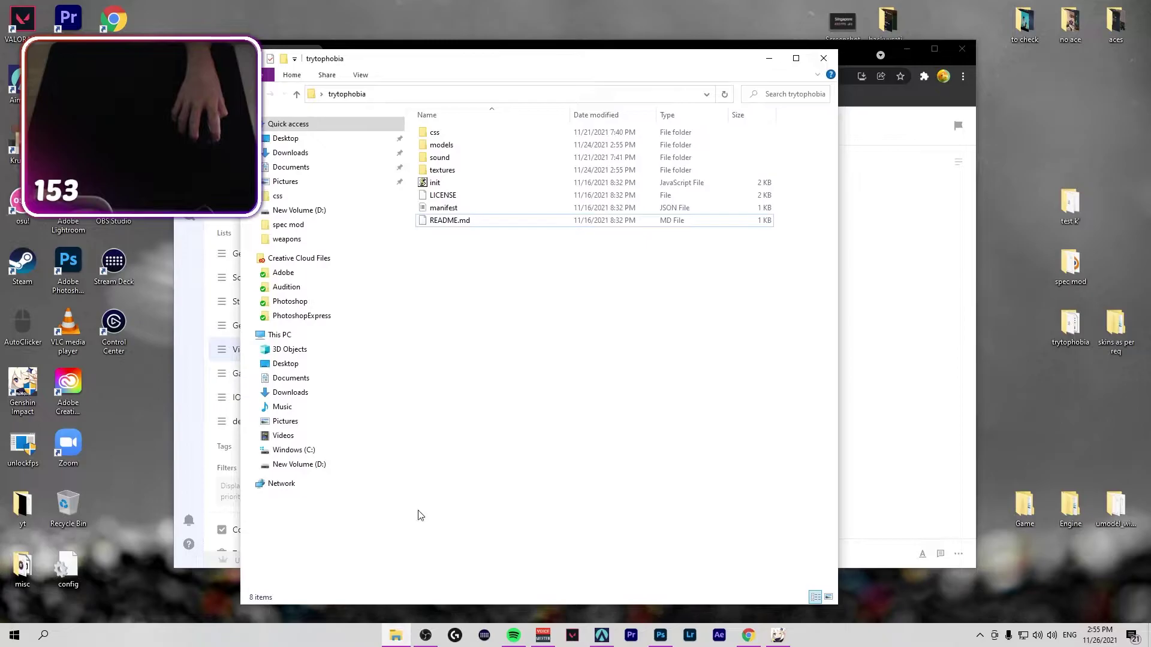
{"action": "left_click", "coordinate": [334, 166]}
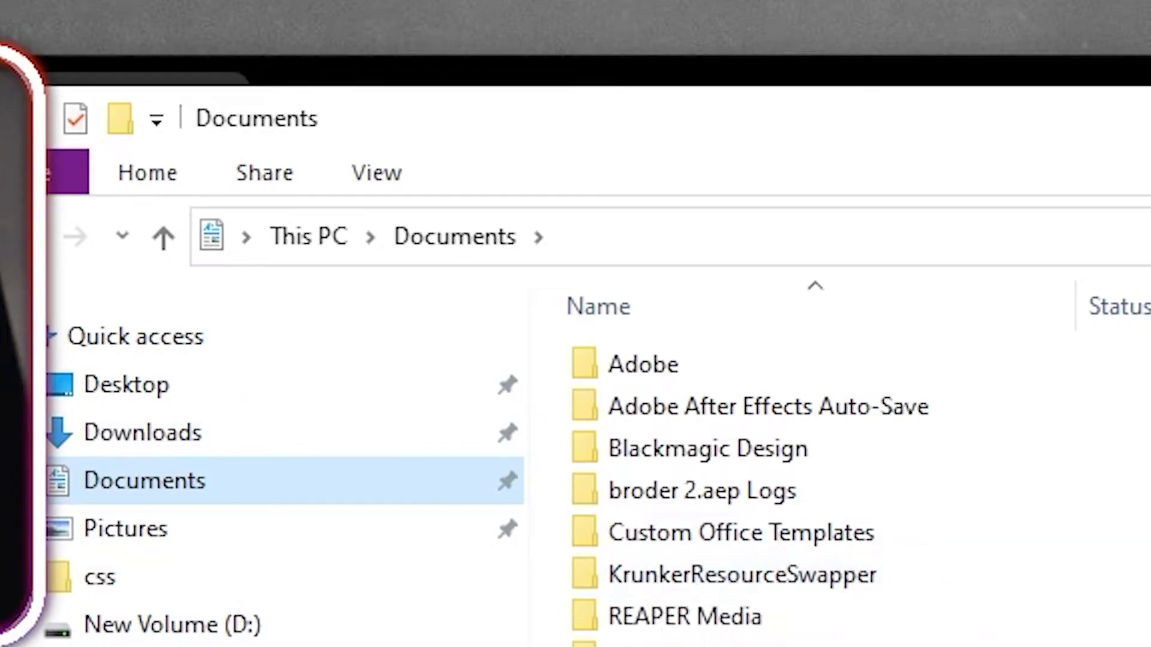
{"action": "left_click_drag", "start_coordinate": [749, 646], "coordinate": [660, 585]}
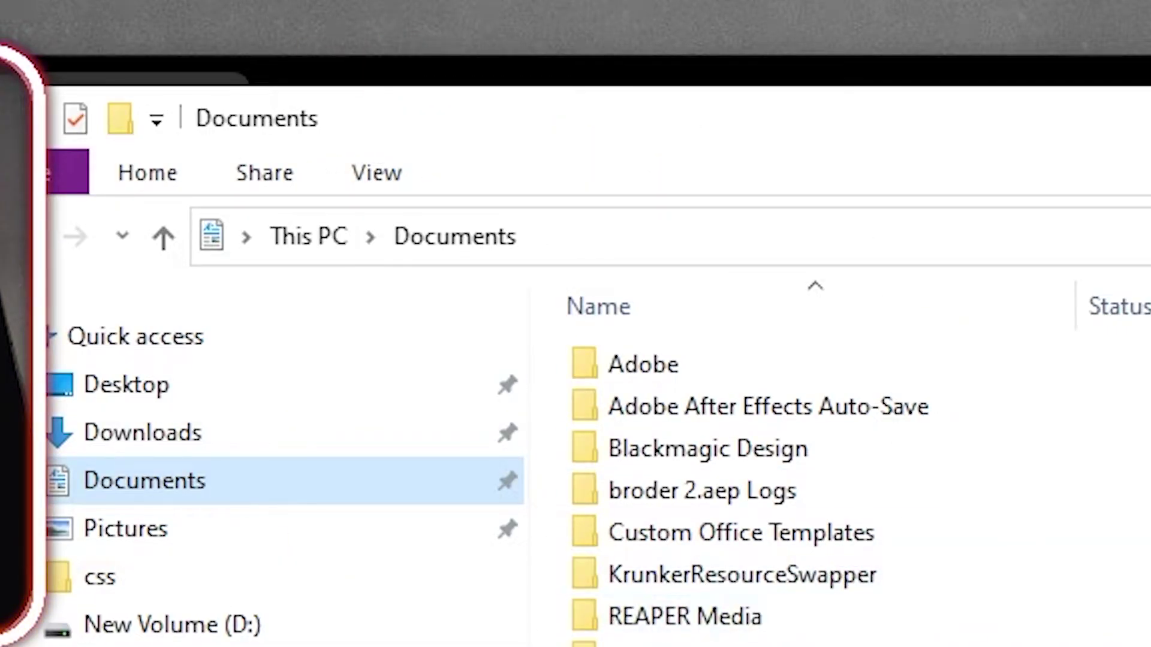
{"action": "left_click", "coordinate": [863, 581]}
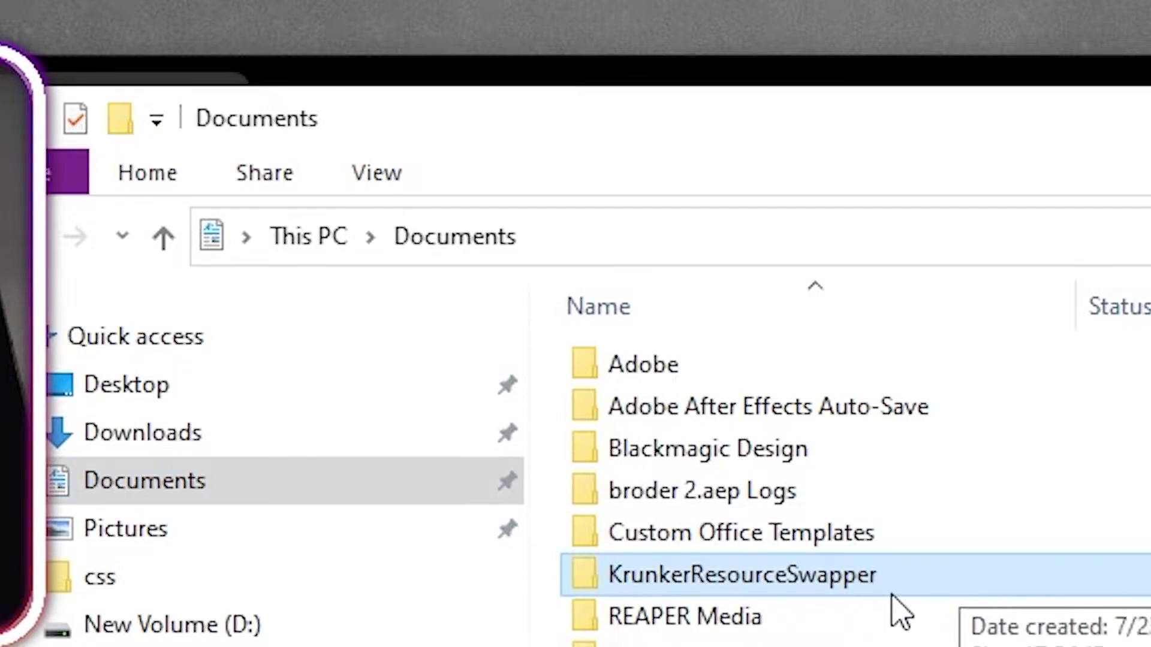
Switch to Chrome's Video ideas tab, then minimize the browser to reveal the desktop
{"action": "key", "text": "alt+Tab"}
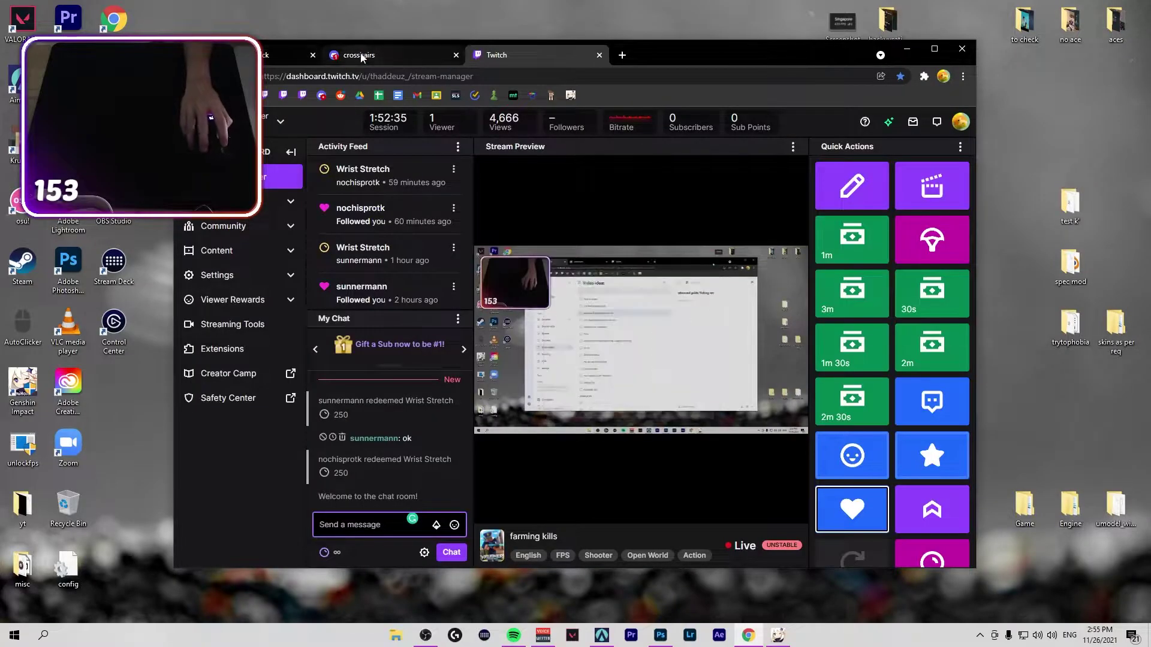
{"action": "left_click", "coordinate": [286, 56]}
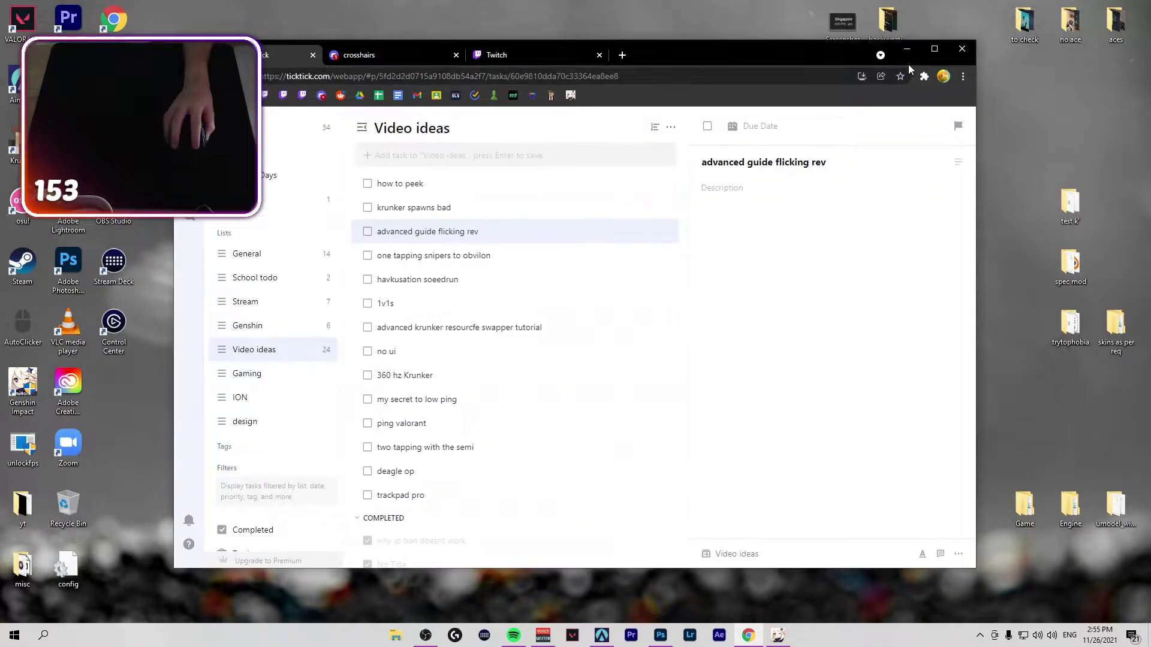
{"action": "left_click", "coordinate": [907, 49]}
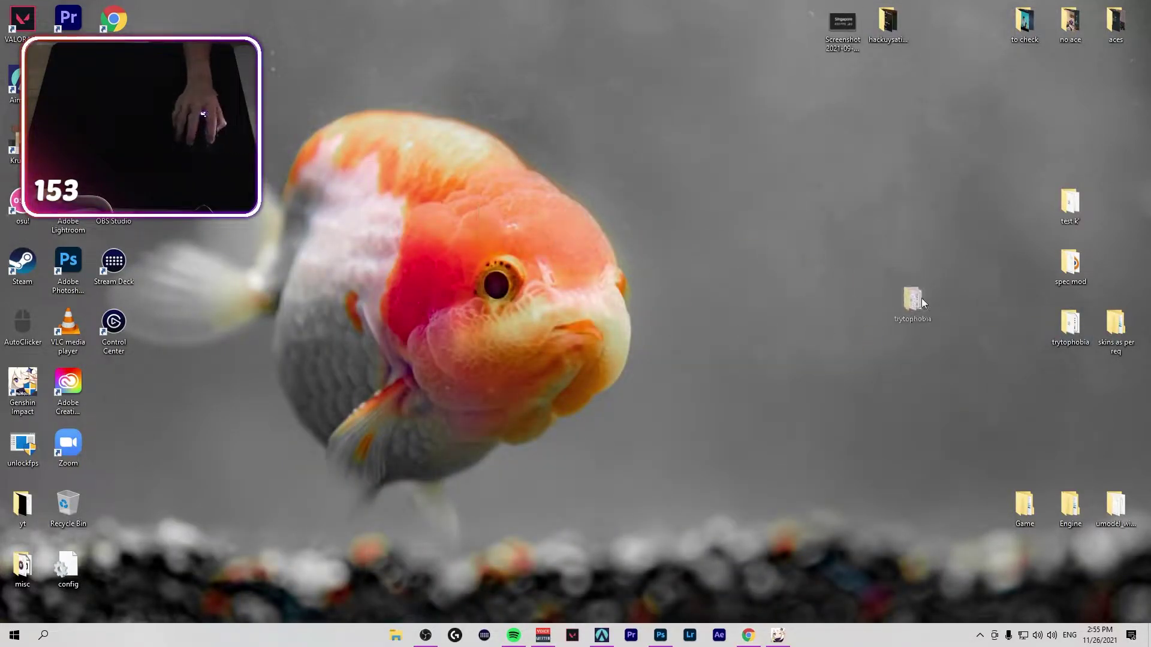
Open the trytophobia folder from mid-desktop and select init, LICENSE, manifest and README.md
{"action": "left_click_drag", "start_coordinate": [647, 210], "coordinate": [653, 205]}
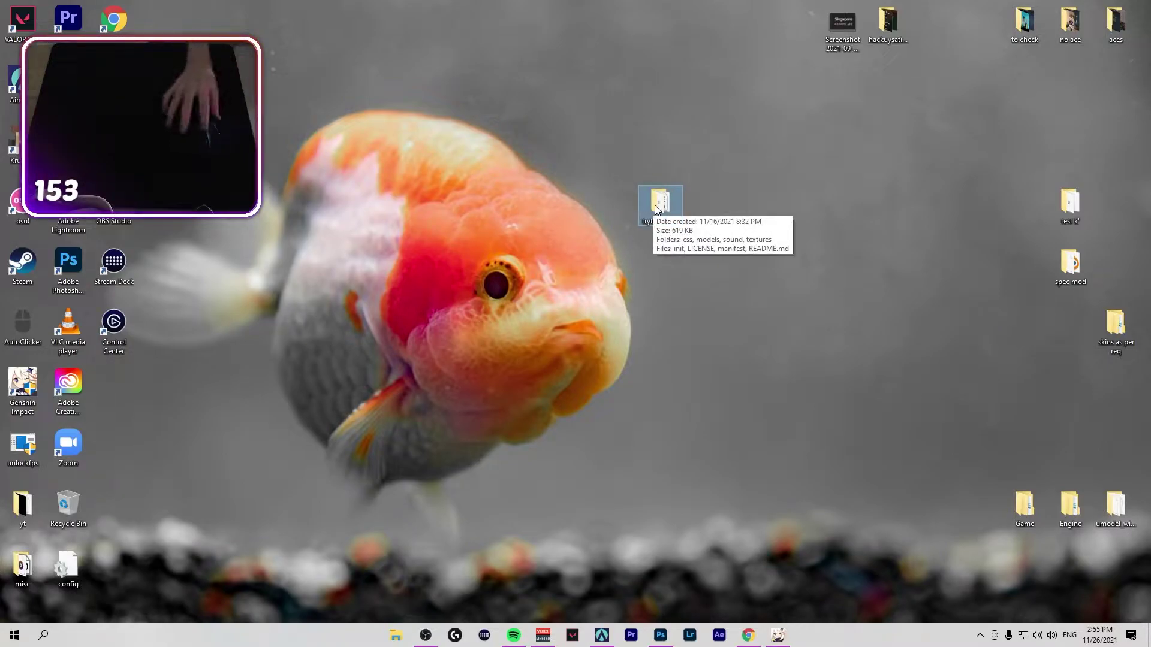
{"action": "double_click", "coordinate": [654, 205]}
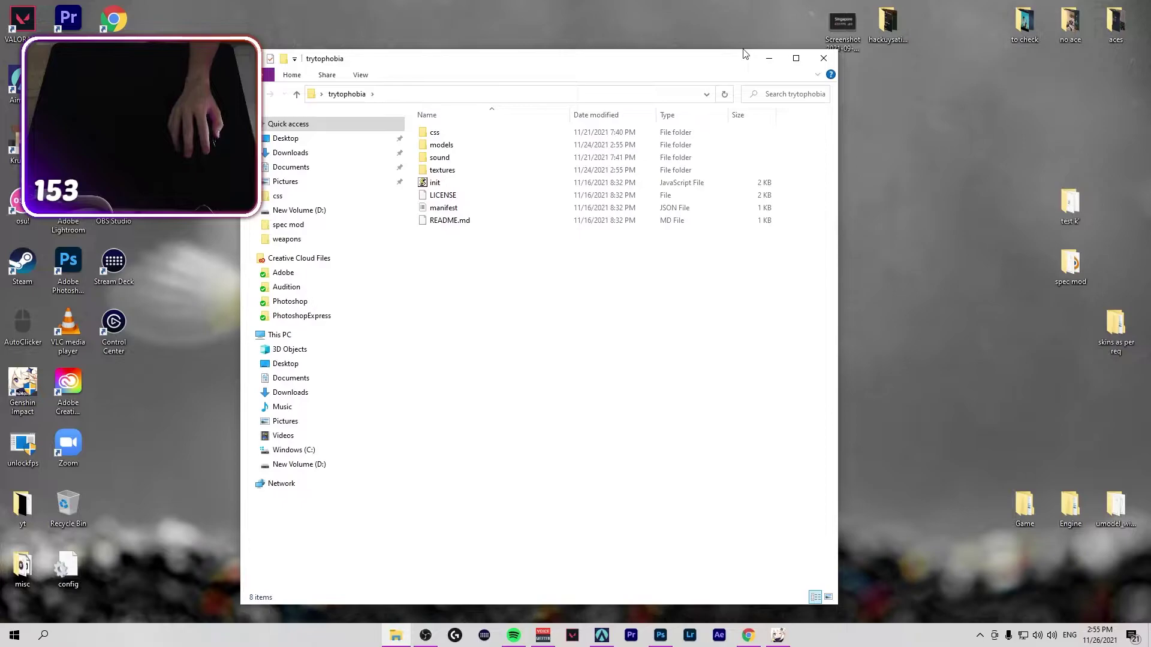
{"action": "left_click_drag", "start_coordinate": [743, 50], "coordinate": [744, 235]}
{"action": "left_click_drag", "start_coordinate": [469, 441], "coordinate": [418, 362]}
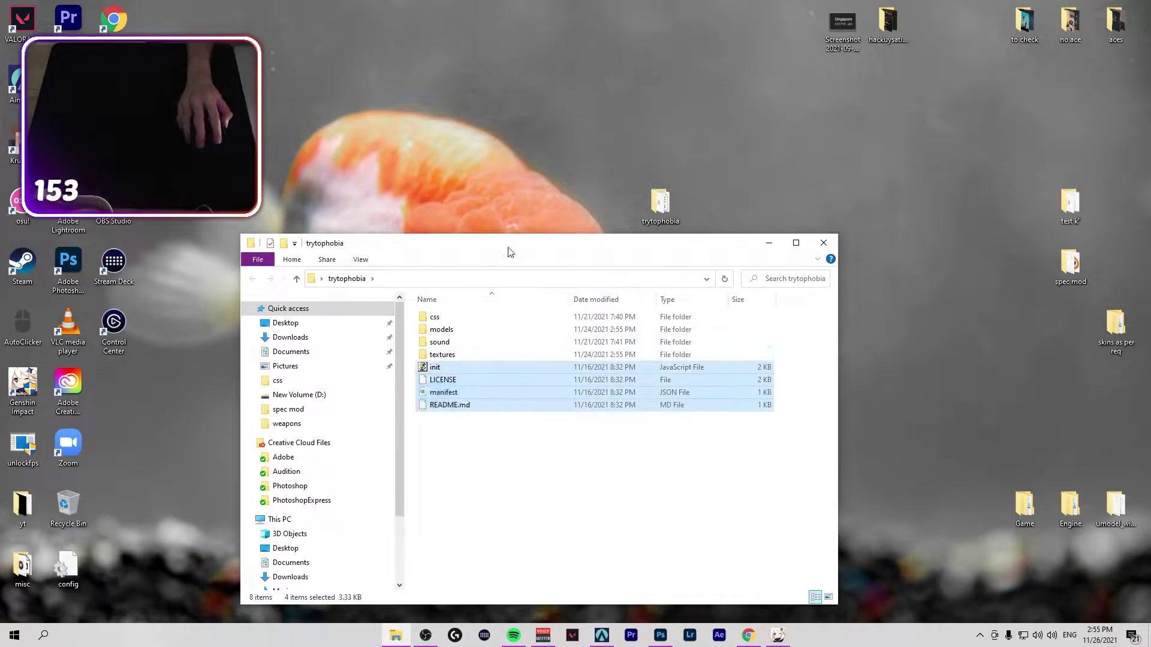
{"action": "left_click_drag", "start_coordinate": [508, 250], "coordinate": [479, 101]}
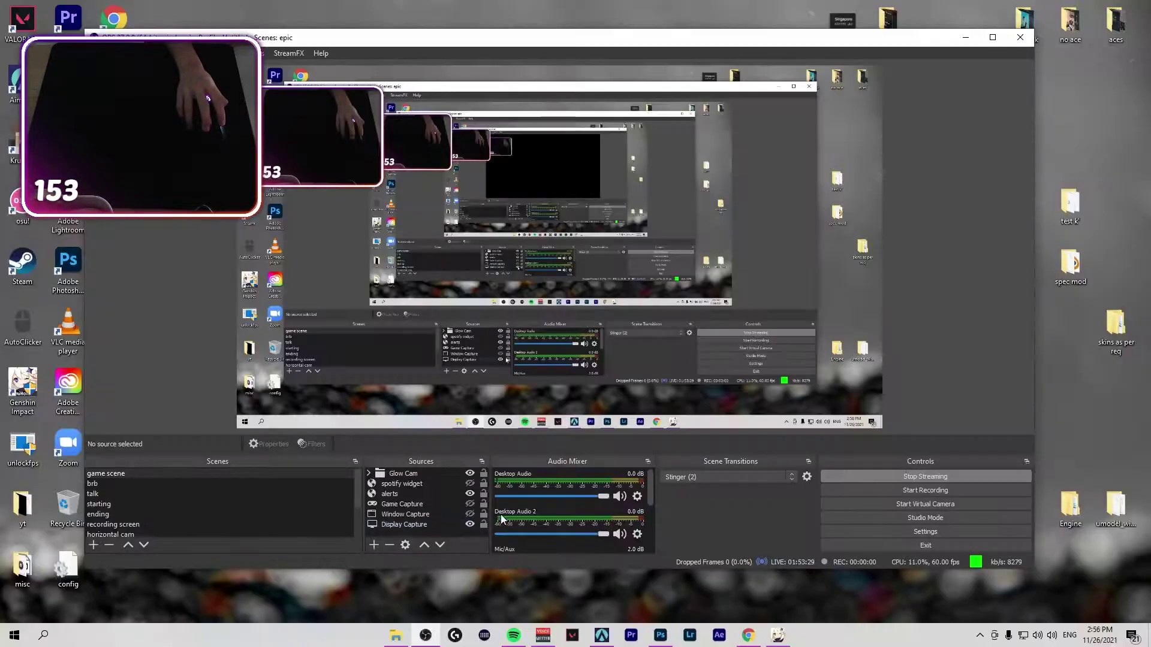
Look through the youtube-vfx, skins, css and youtube-sfx channels, then create a 'krs' text channel
{"action": "left_click", "coordinate": [748, 636]}
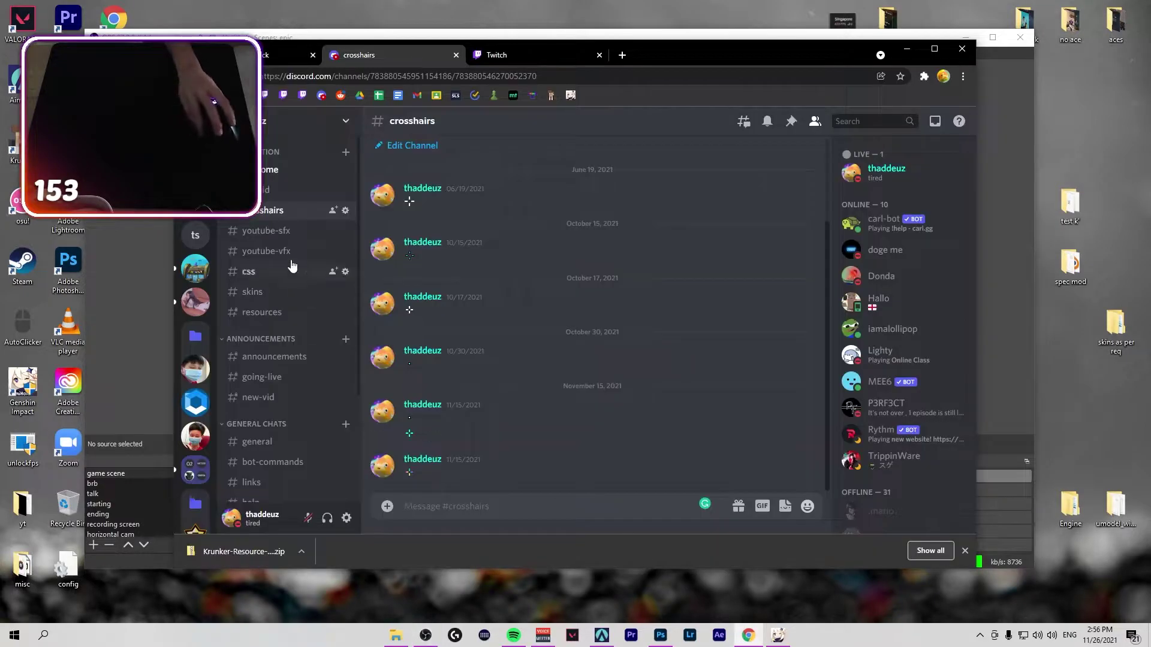
{"action": "left_click", "coordinate": [267, 249]}
{"action": "left_click", "coordinate": [256, 294]}
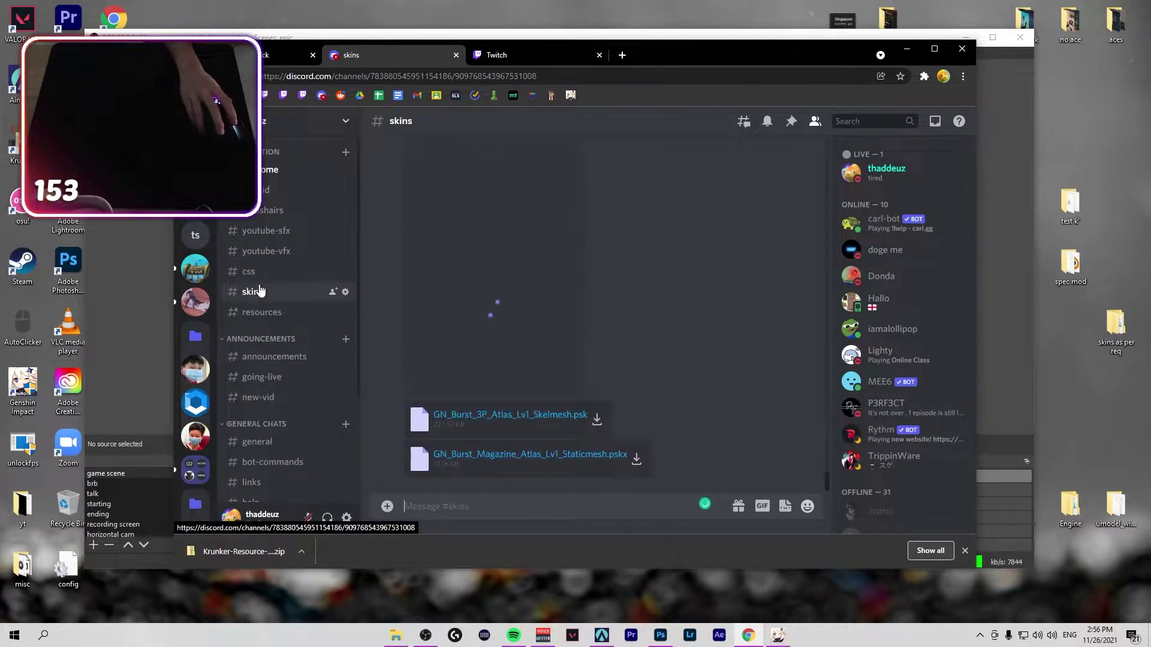
{"action": "left_click", "coordinate": [252, 271]}
{"action": "left_click", "coordinate": [264, 229]}
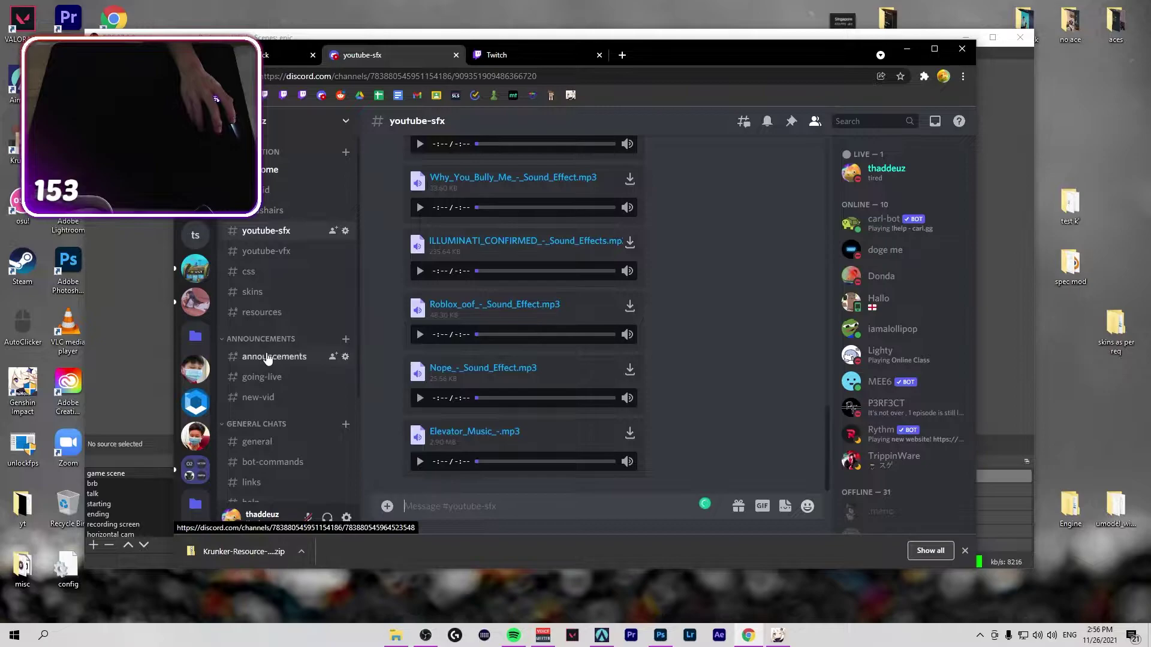
{"action": "left_click", "coordinate": [345, 154]}
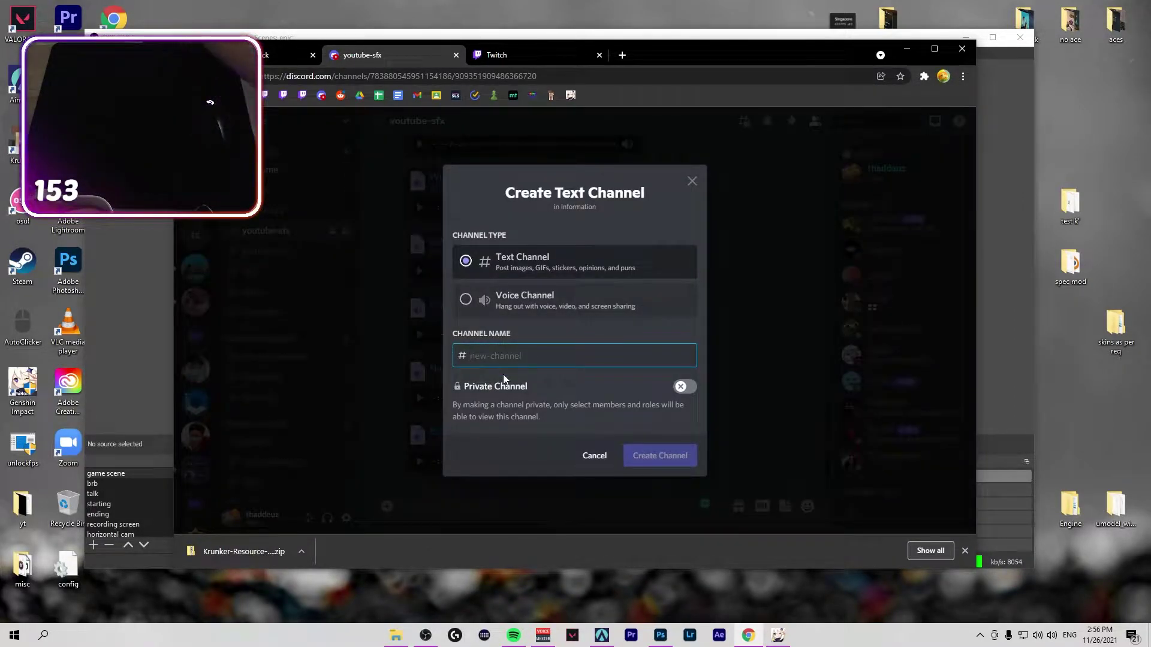
{"action": "type", "text": "krs"}
{"action": "left_click", "coordinate": [660, 457]}
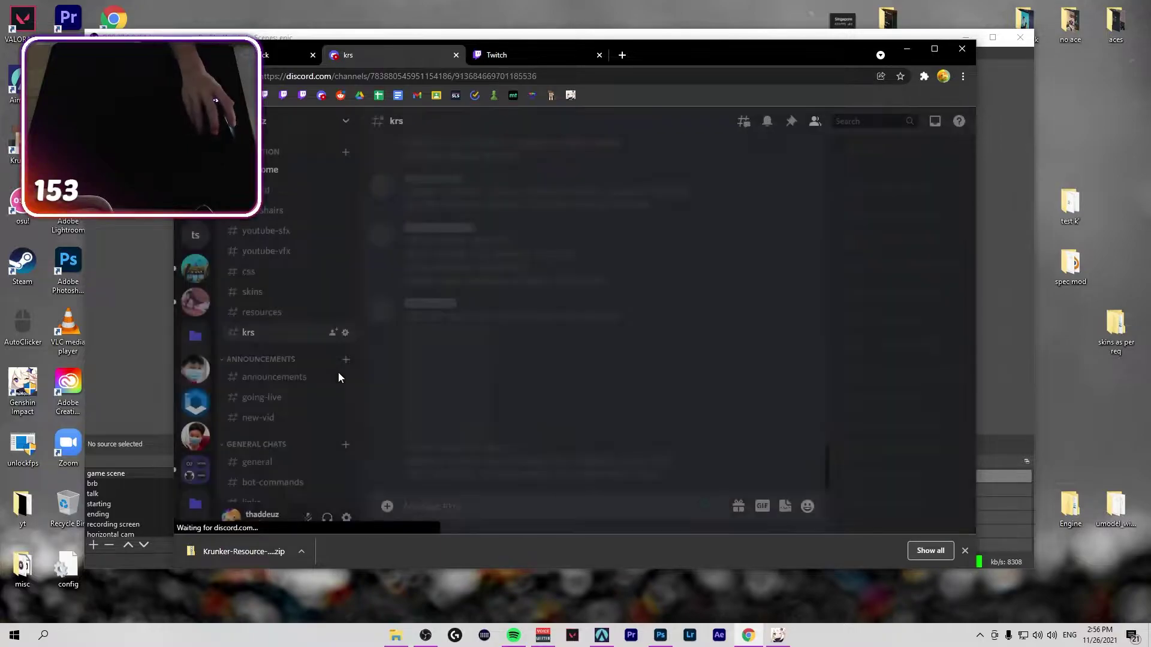
Turn off Private Channel in the krs channel's permissions and save the change
{"action": "left_click", "coordinate": [345, 332]}
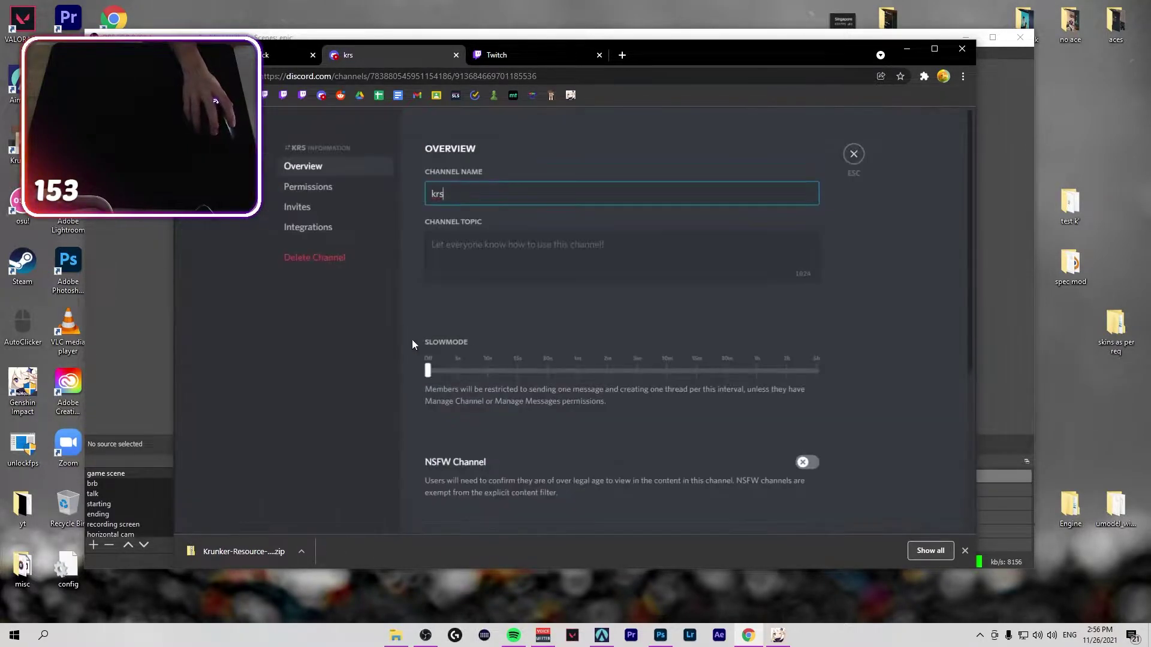
{"action": "left_click", "coordinate": [309, 186]}
{"action": "left_click", "coordinate": [798, 247]}
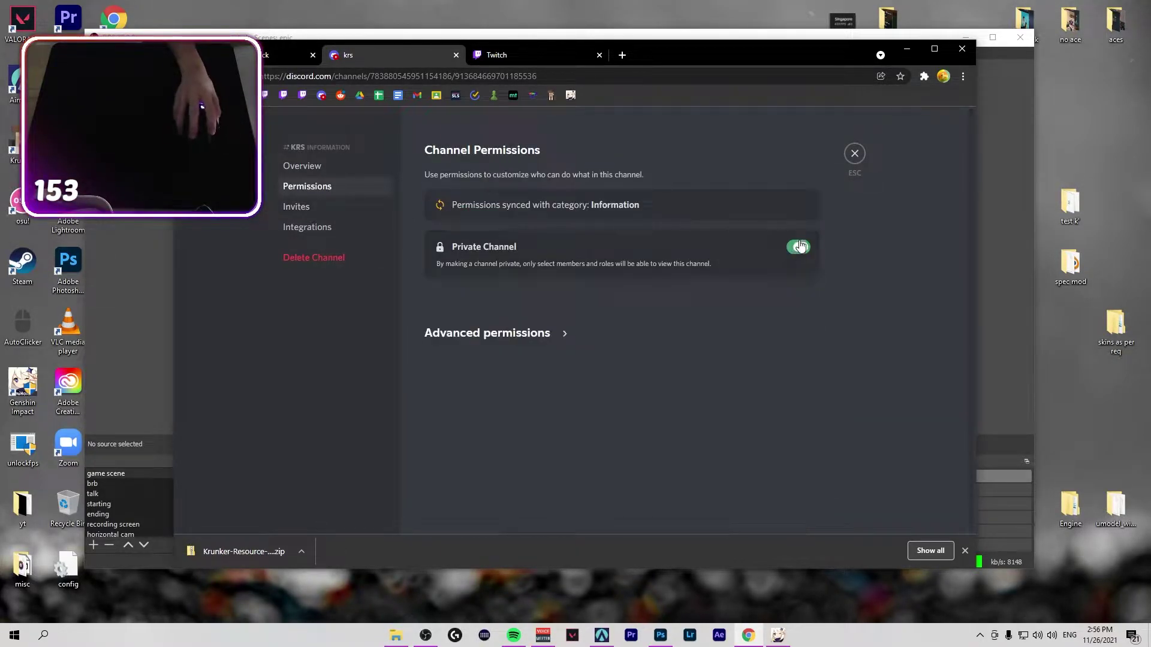
{"action": "left_click", "coordinate": [855, 153]}
{"action": "left_click", "coordinate": [798, 248]}
{"action": "left_click", "coordinate": [798, 247]}
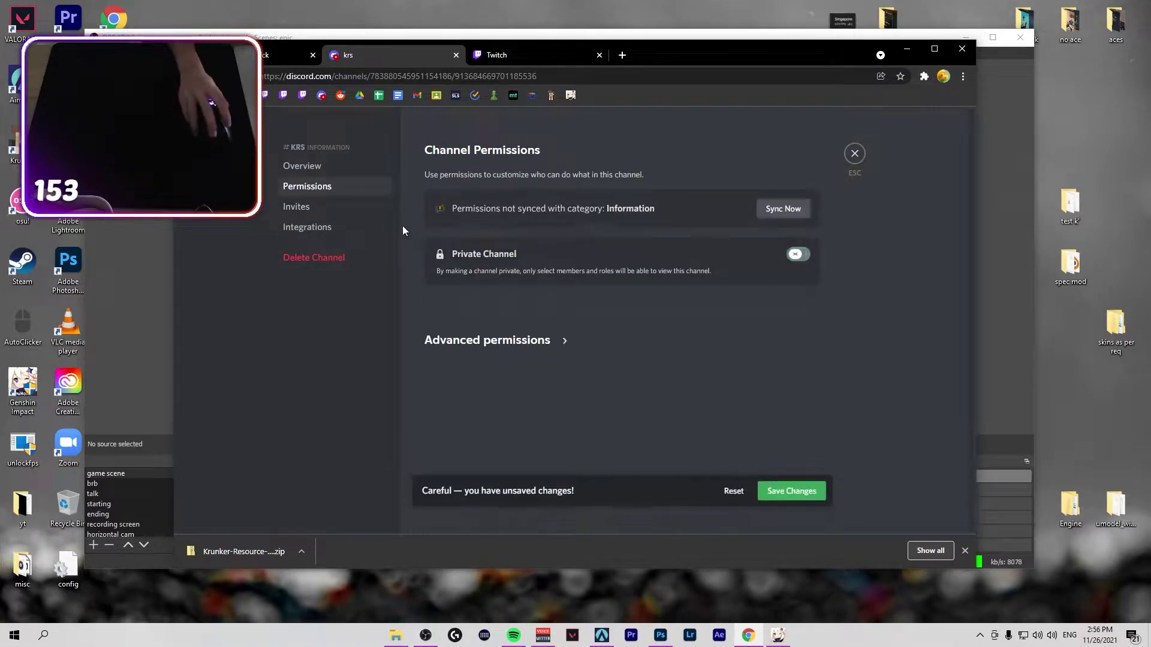
{"action": "left_click", "coordinate": [558, 337]}
Post Krunker-Resource-Swapper-master.zip as an attachment in the krs channel
{"action": "scroll", "coordinate": [710, 368], "scroll_direction": "down", "scroll_amount": 2}
{"action": "scroll", "coordinate": [713, 369], "scroll_direction": "down", "scroll_amount": 5}
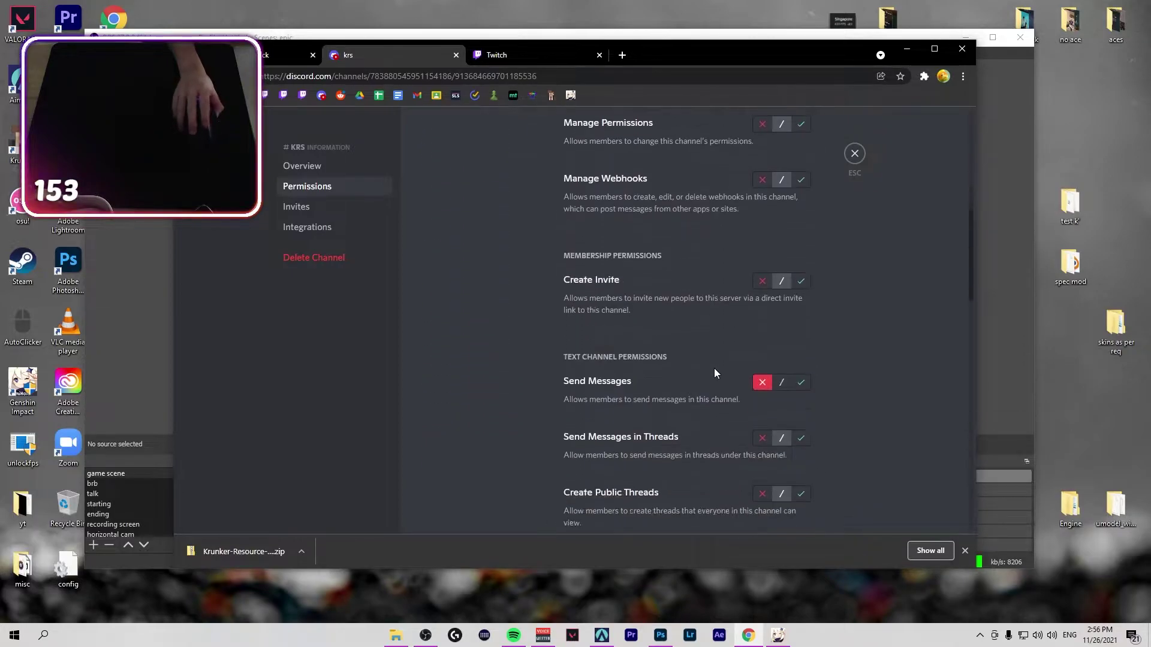
{"action": "left_click", "coordinate": [855, 154]}
{"action": "left_click_drag", "start_coordinate": [349, 497], "coordinate": [383, 480]}
{"action": "key", "text": "Return"}
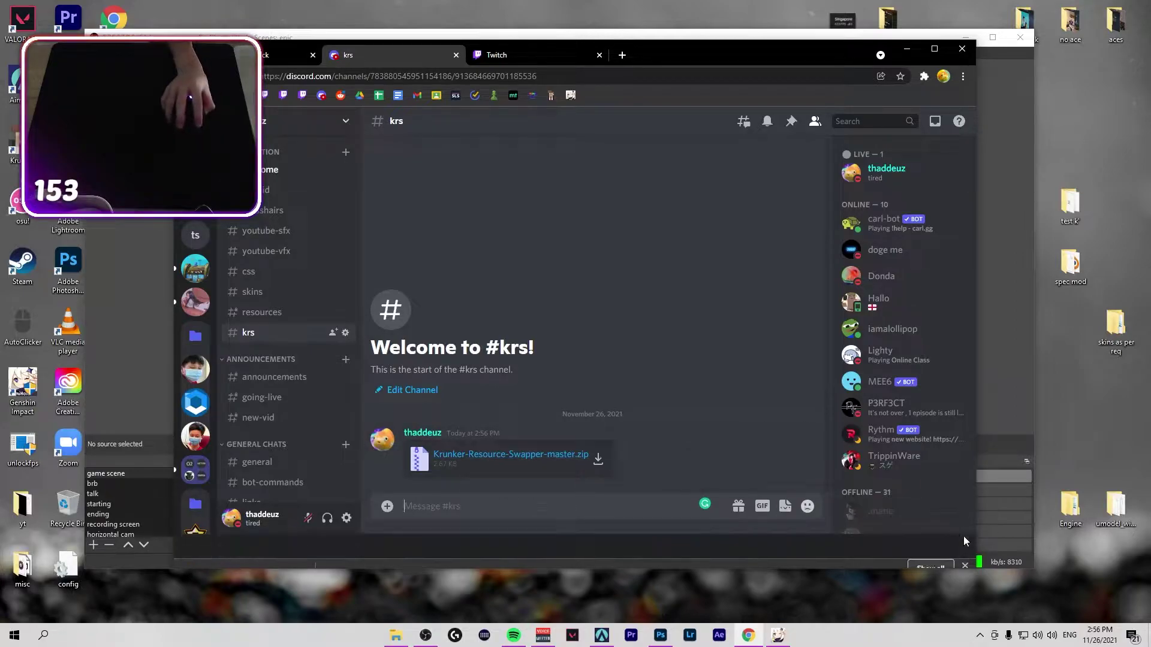
Clear the browser away and look over the trytophobia folder's loose files and textures folder
{"action": "left_click", "coordinate": [965, 550]}
{"action": "left_click", "coordinate": [907, 48]}
{"action": "left_click", "coordinate": [965, 37]}
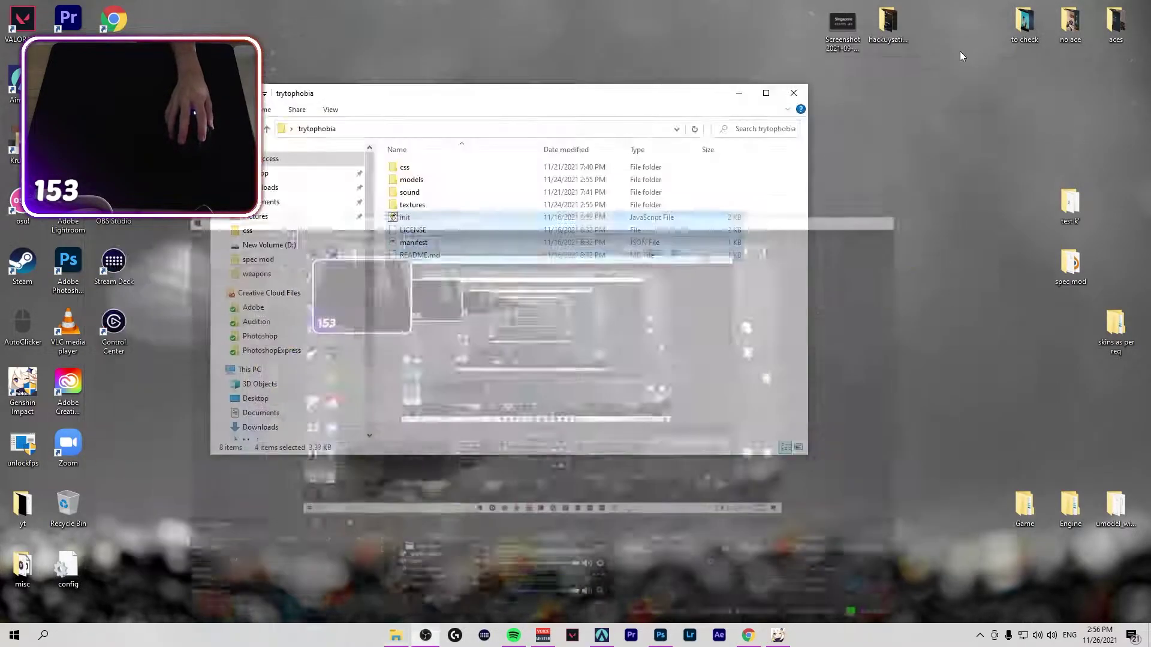
{"action": "left_click_drag", "start_coordinate": [483, 312], "coordinate": [420, 221]}
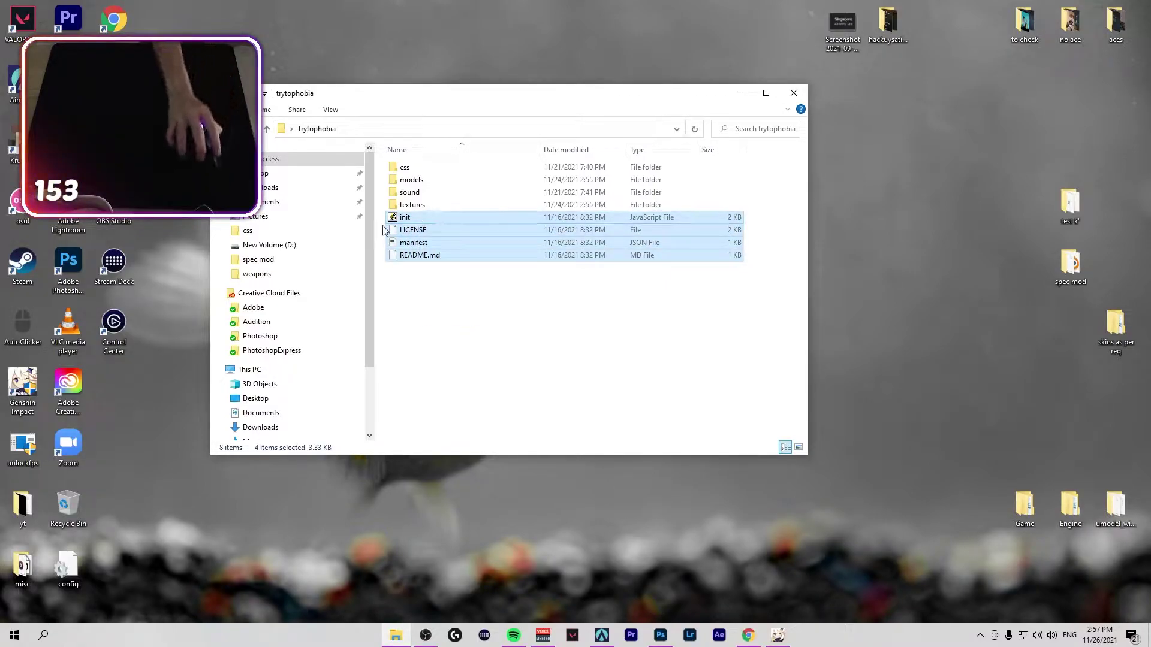
{"action": "left_click", "coordinate": [456, 300]}
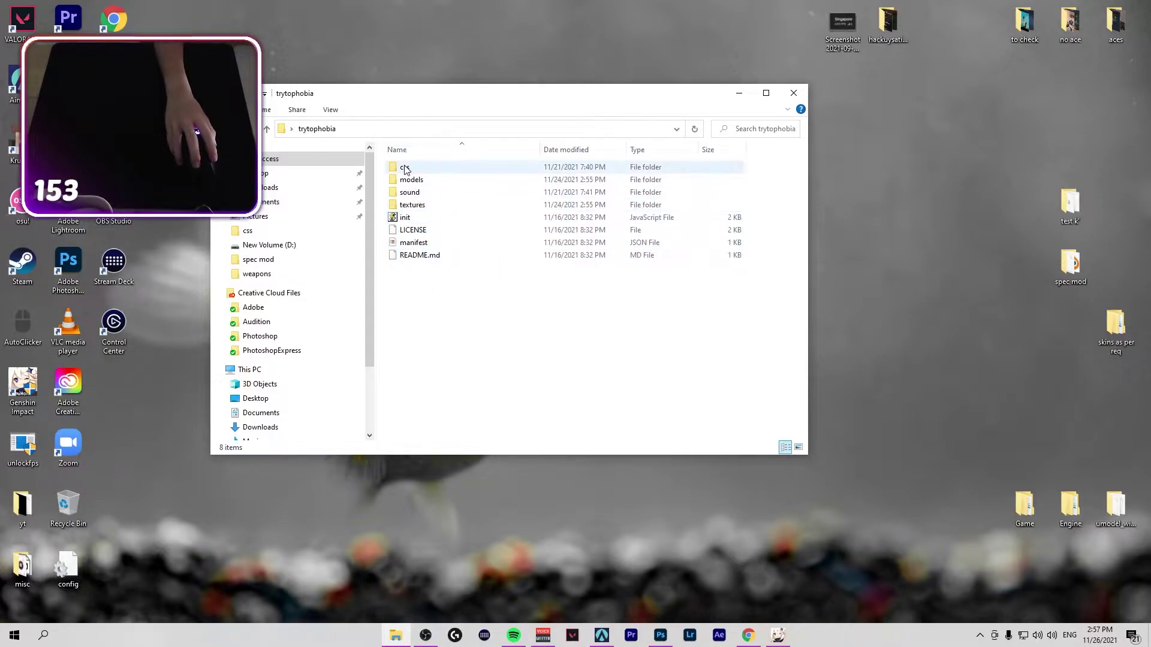
{"action": "left_click", "coordinate": [422, 205]}
{"action": "left_click", "coordinate": [424, 193]}
{"action": "left_click", "coordinate": [468, 318]}
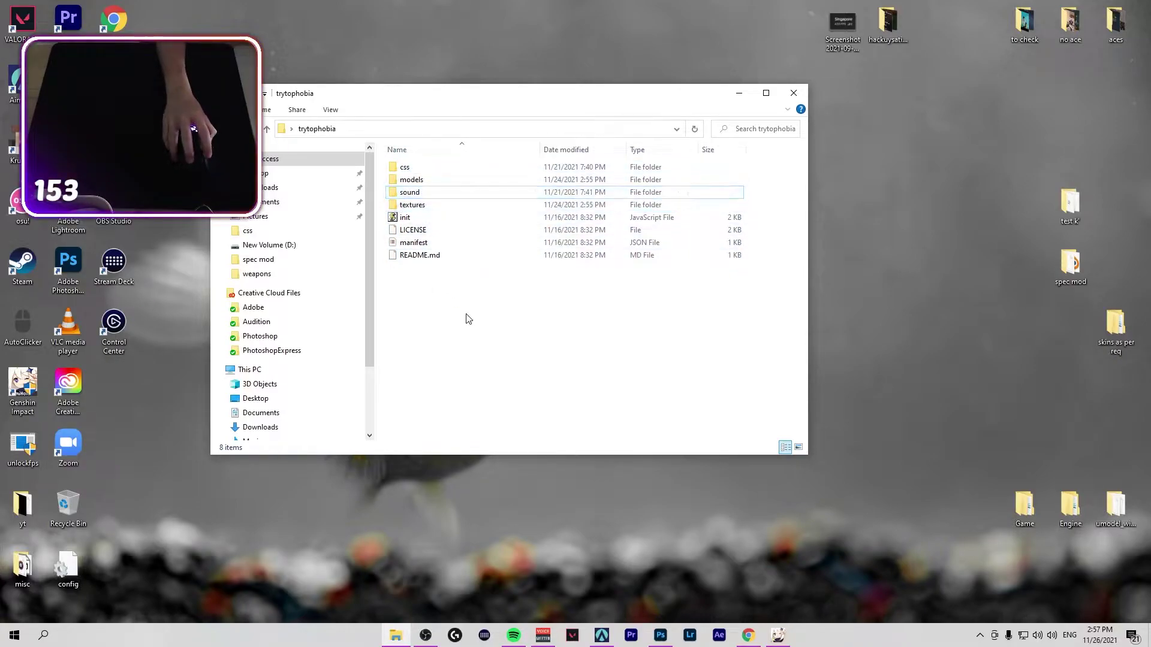
Navigate yt > MODDDS > modzip new 2 and select the mod (1) zip
{"action": "double_click", "coordinate": [22, 506]}
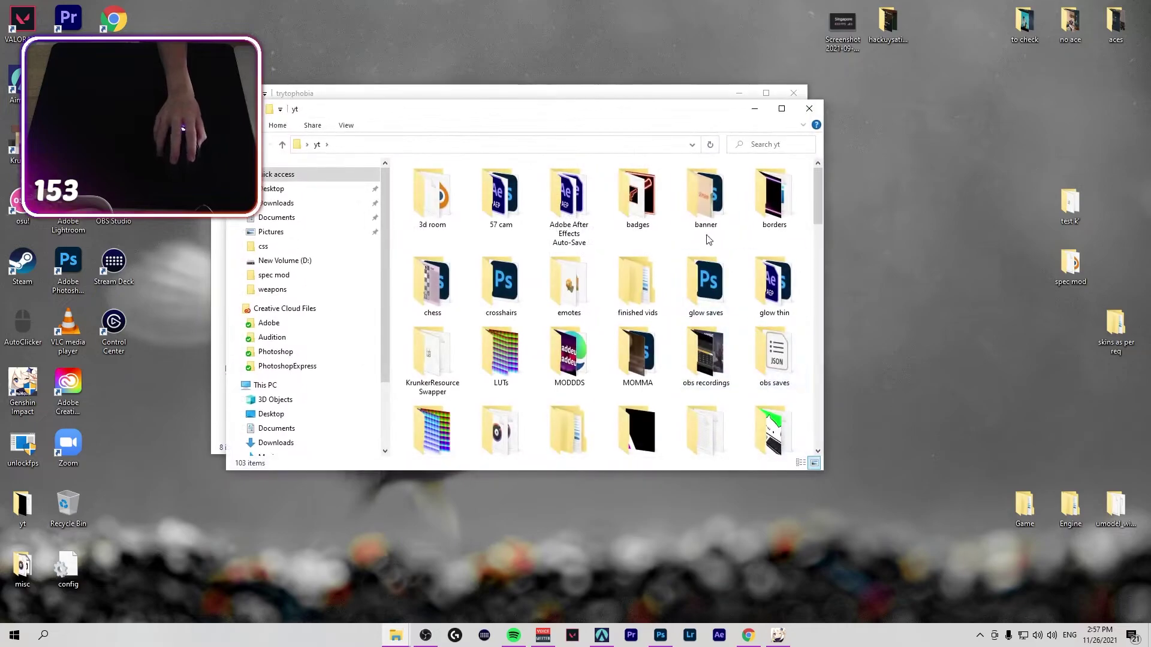
{"action": "left_click_drag", "start_coordinate": [712, 118], "coordinate": [611, 177]}
{"action": "scroll", "coordinate": [539, 372], "scroll_direction": "down", "scroll_amount": 3}
{"action": "scroll", "coordinate": [528, 360], "scroll_direction": "up", "scroll_amount": 1}
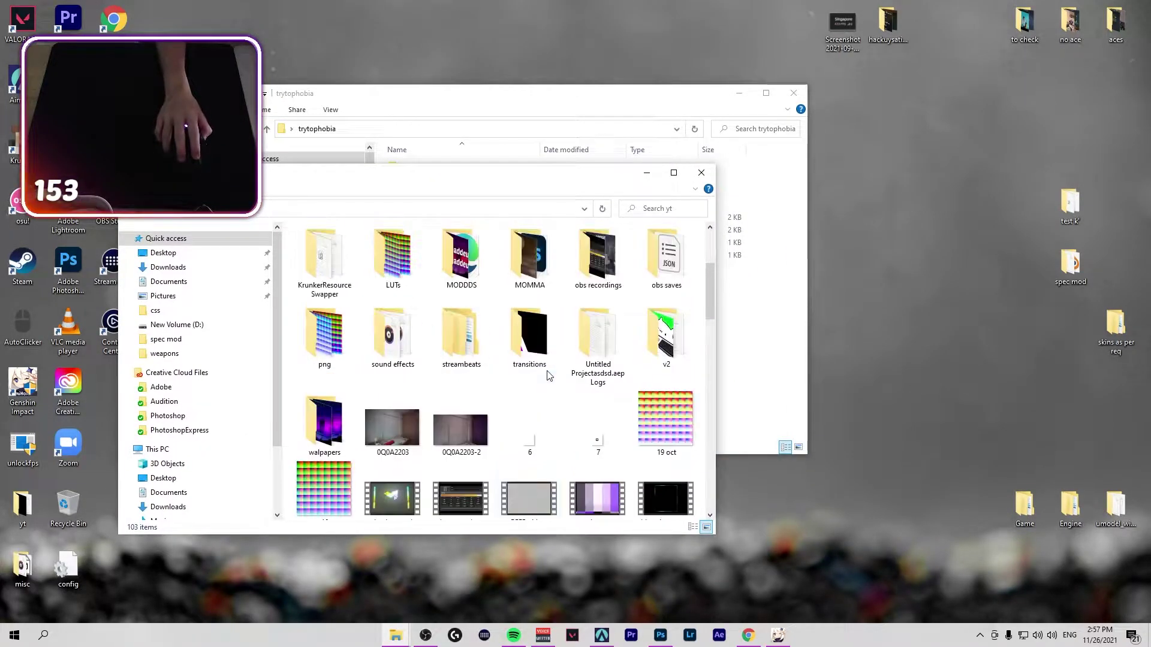
{"action": "scroll", "coordinate": [521, 357], "scroll_direction": "up", "scroll_amount": 2}
{"action": "double_click", "coordinate": [461, 414]}
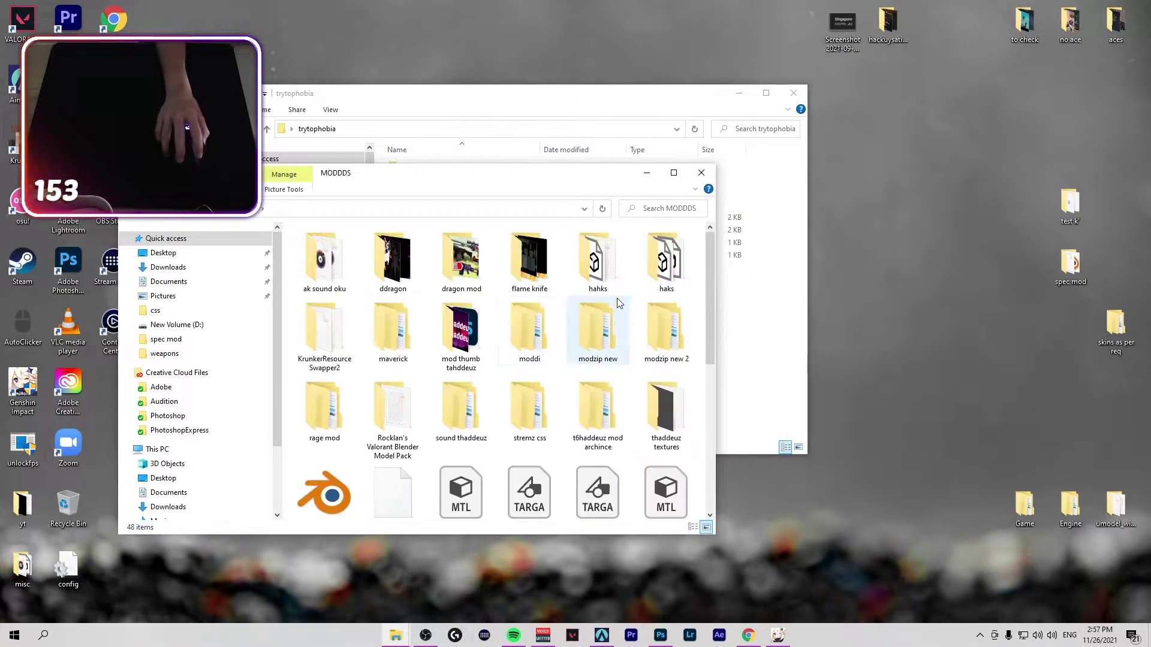
{"action": "double_click", "coordinate": [653, 340]}
{"action": "left_click", "coordinate": [348, 254]}
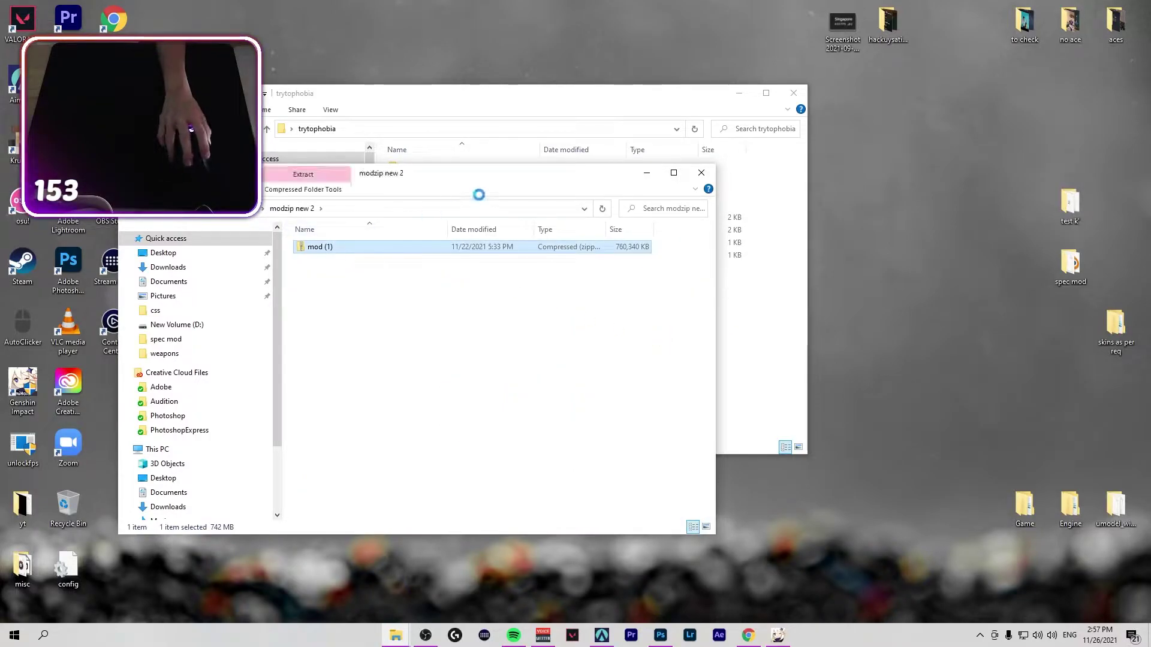
Place the mod (1) window beside trytophobia and view the profile image in css-img
{"action": "left_click_drag", "start_coordinate": [551, 116], "coordinate": [803, 148]}
{"action": "left_click_drag", "start_coordinate": [408, 174], "coordinate": [320, 177]}
{"action": "double_click", "coordinate": [290, 263]}
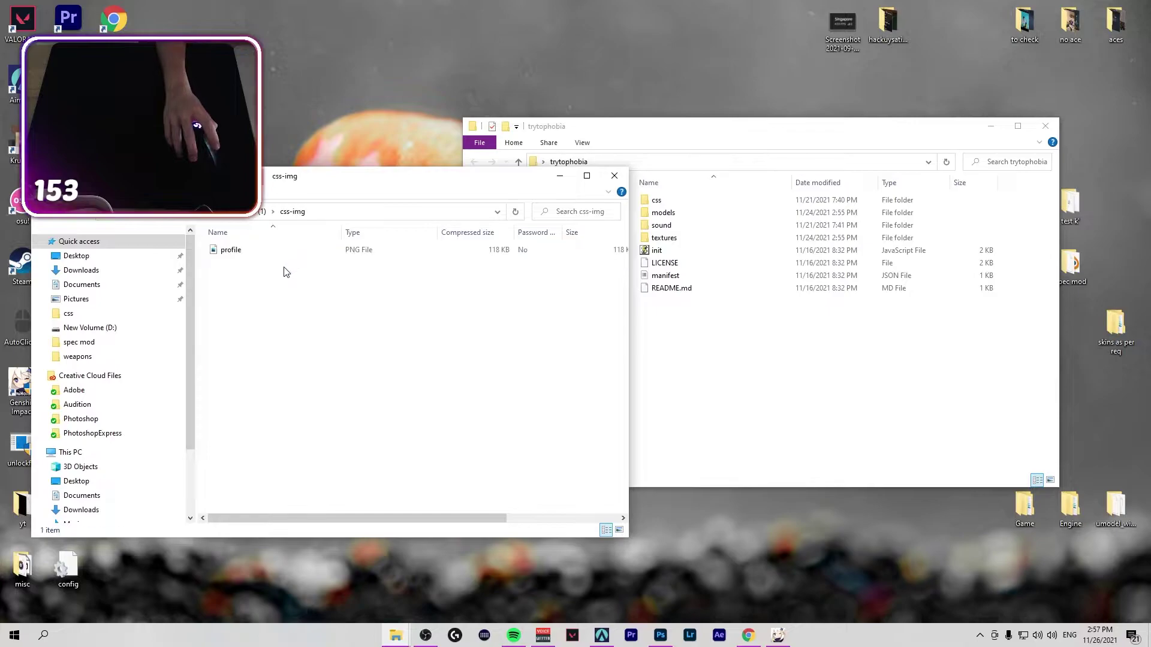
{"action": "double_click", "coordinate": [248, 264]}
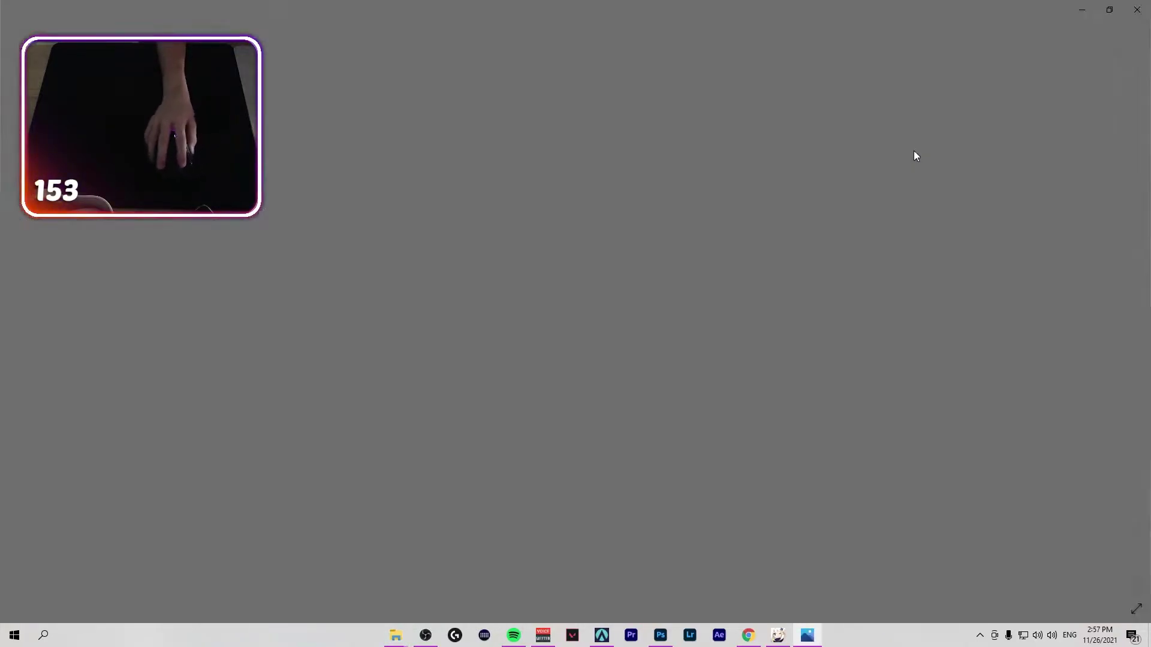
{"action": "key", "text": "alt+F4"}
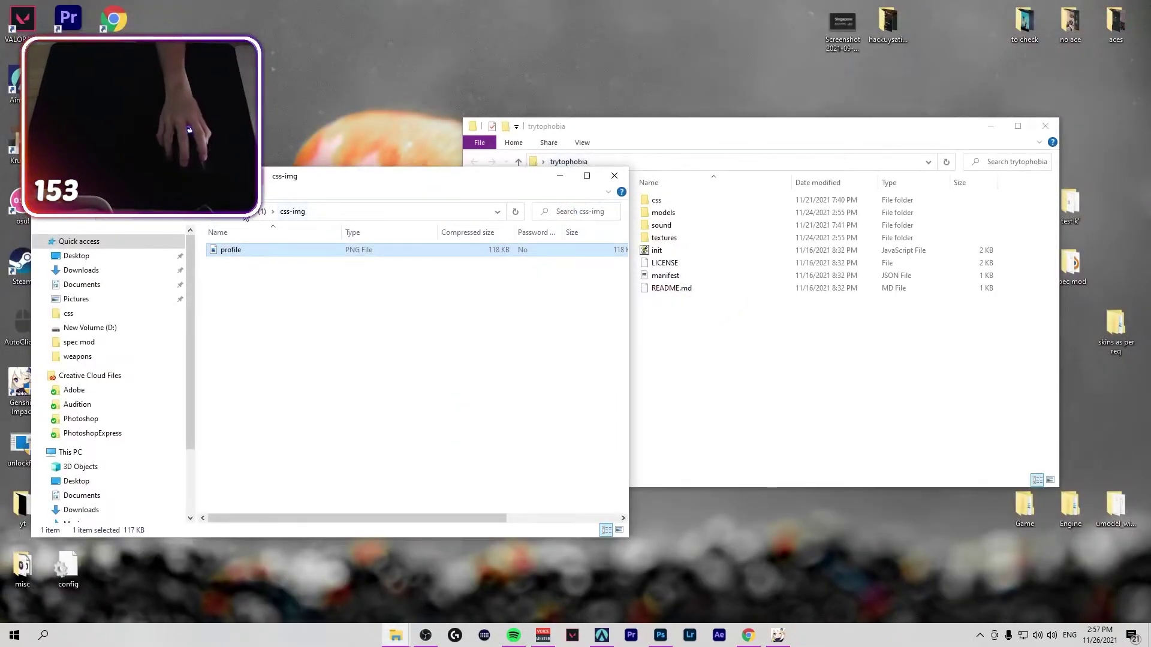
Preview video 1 and image 2 from the mod's scares folder
{"action": "left_click", "coordinate": [247, 212]}
{"action": "left_click", "coordinate": [243, 276]}
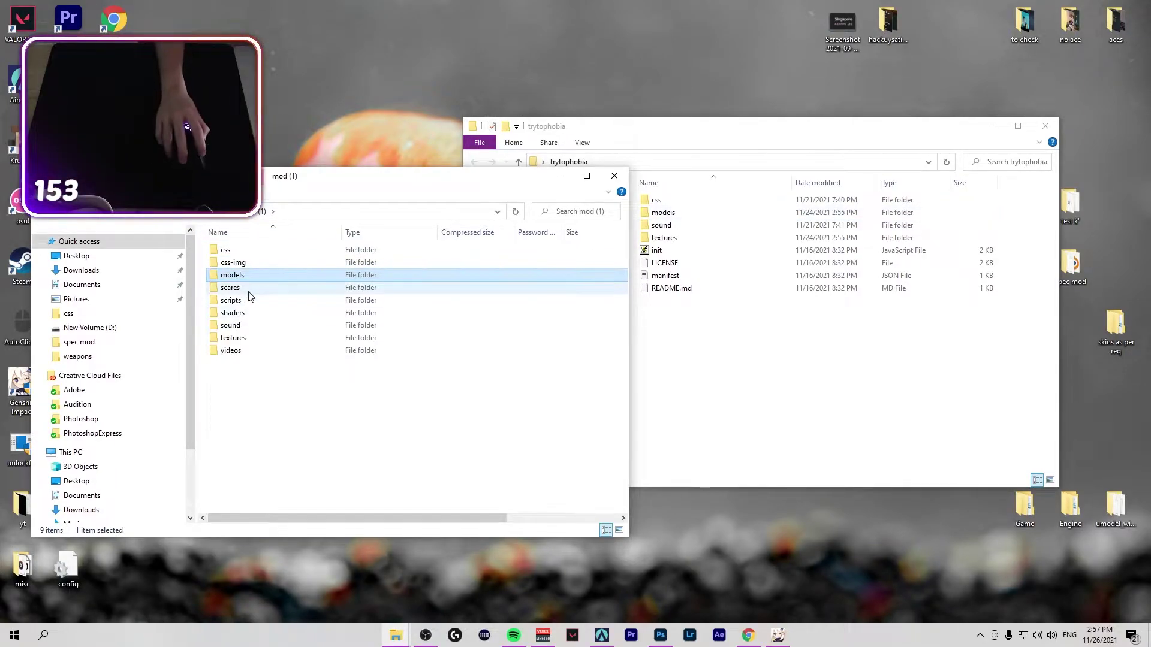
{"action": "double_click", "coordinate": [248, 289]}
{"action": "double_click", "coordinate": [305, 249]}
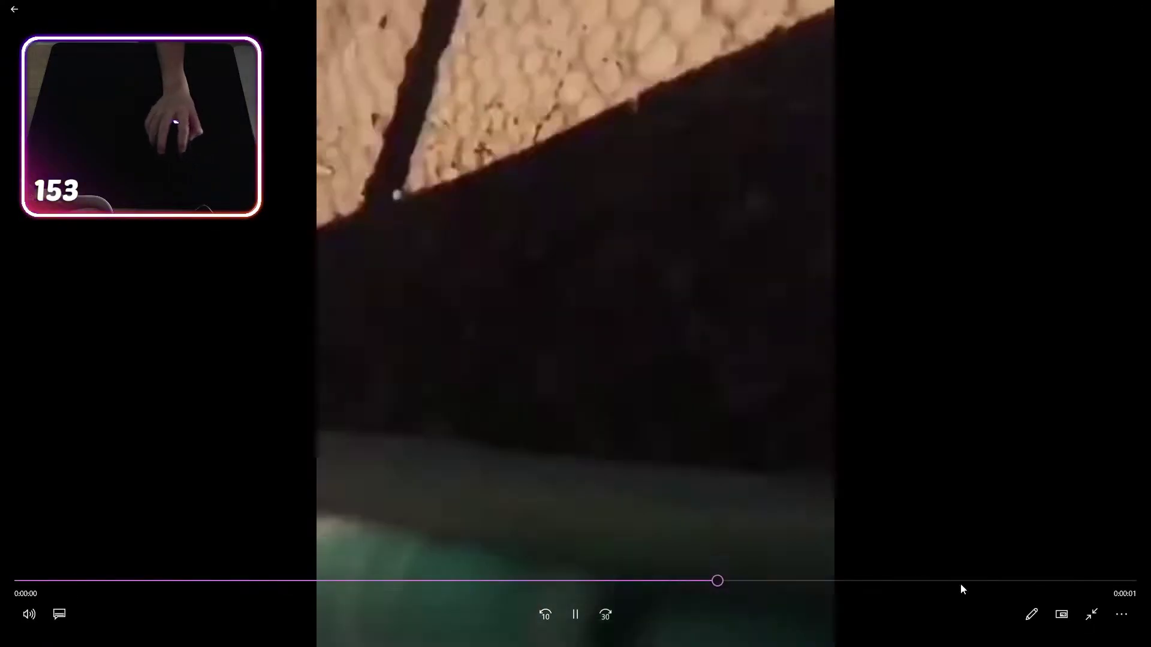
{"action": "left_click", "coordinate": [1091, 614]}
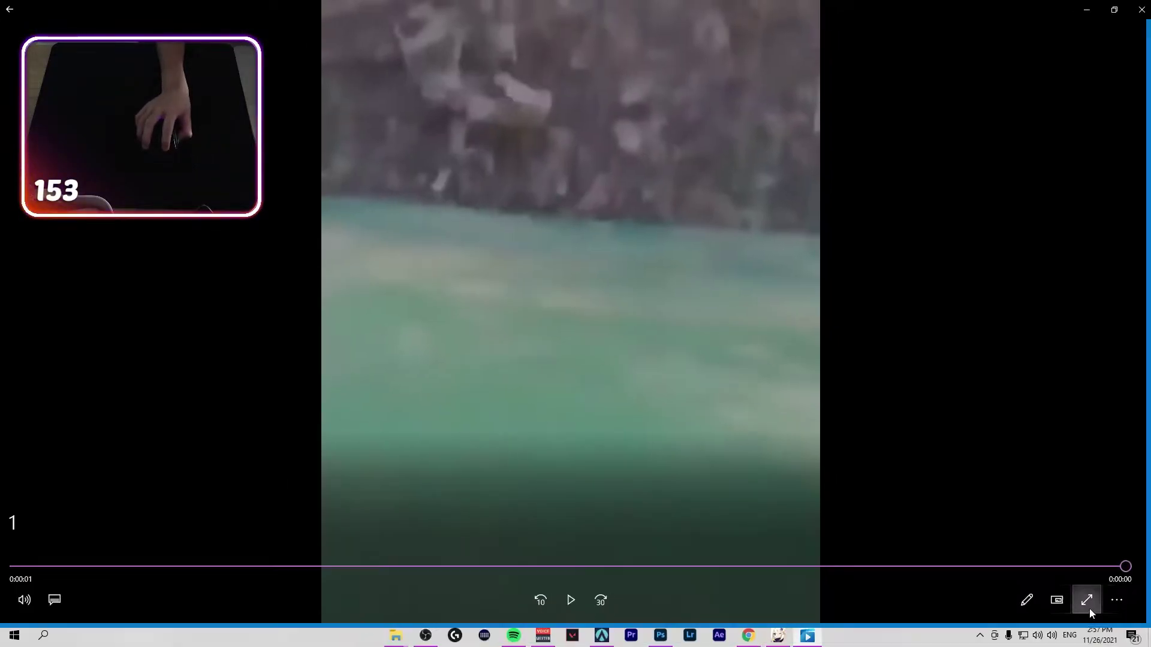
{"action": "left_click", "coordinate": [1089, 609]}
{"action": "left_click", "coordinate": [1091, 614]}
{"action": "left_click", "coordinate": [1136, 8]}
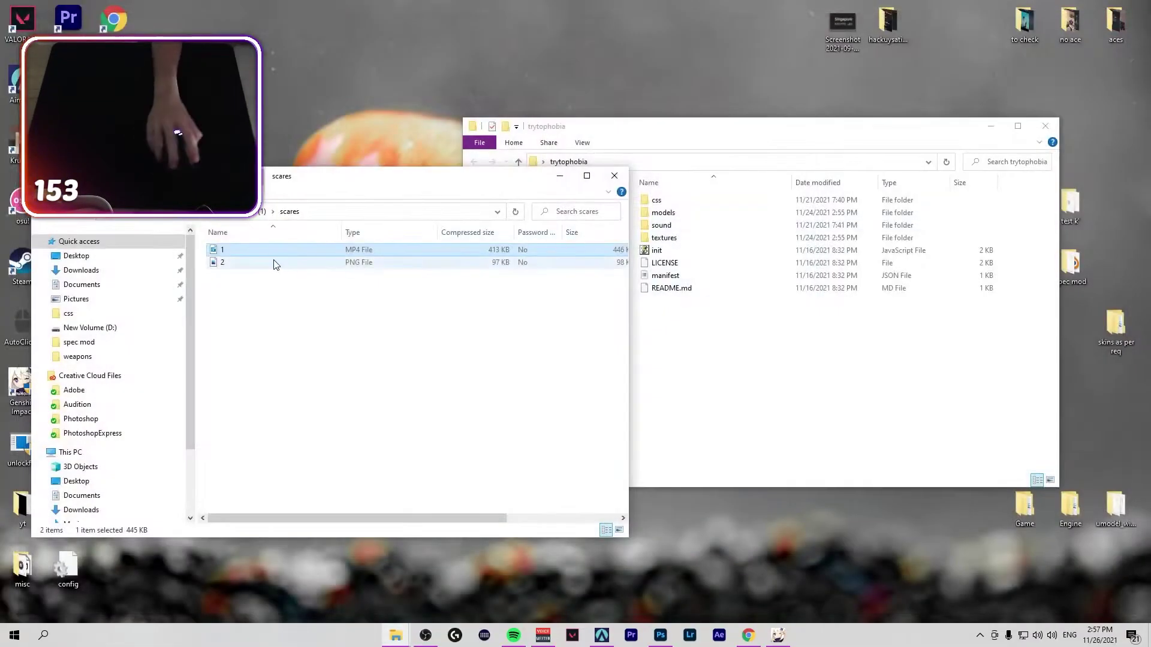
{"action": "left_click", "coordinate": [267, 263]}
{"action": "double_click", "coordinate": [267, 264]}
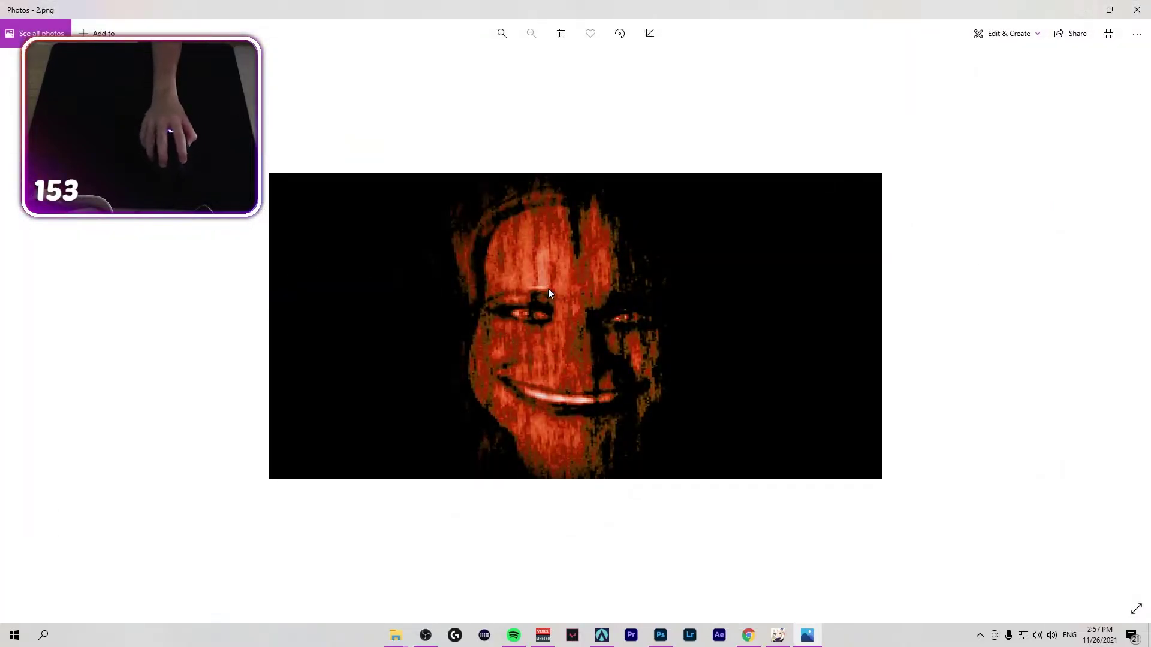
{"action": "key", "text": "alt+F4"}
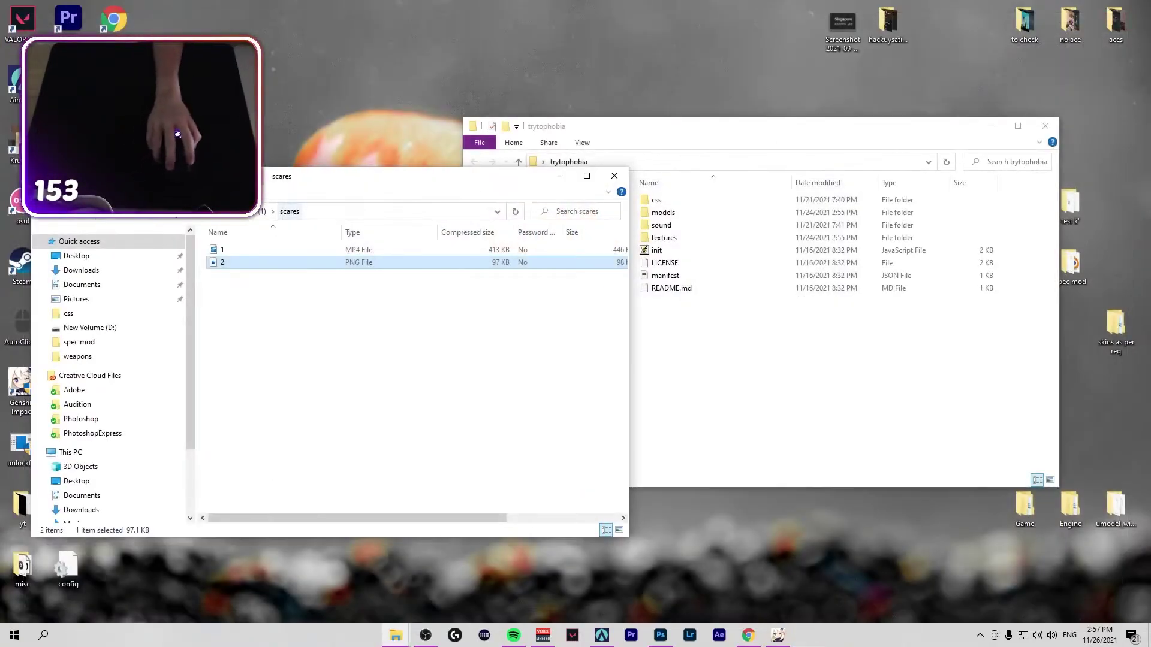
Look inside the scripts and shaders folders, then select the sound folder
{"action": "left_click", "coordinate": [252, 211]}
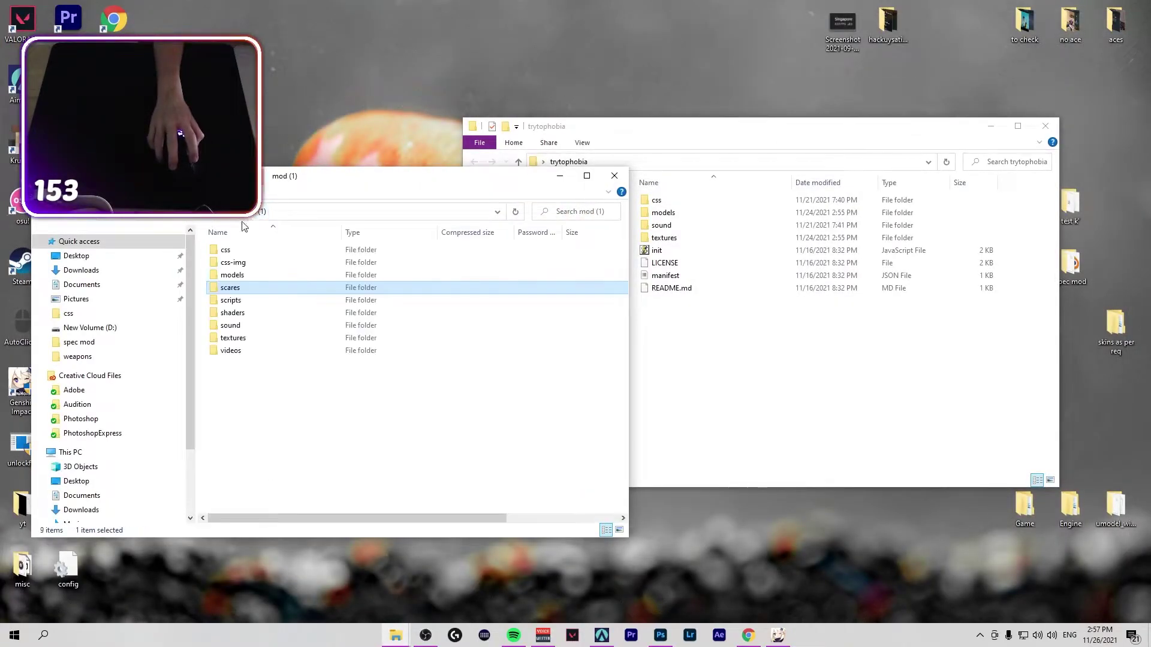
{"action": "double_click", "coordinate": [229, 301]}
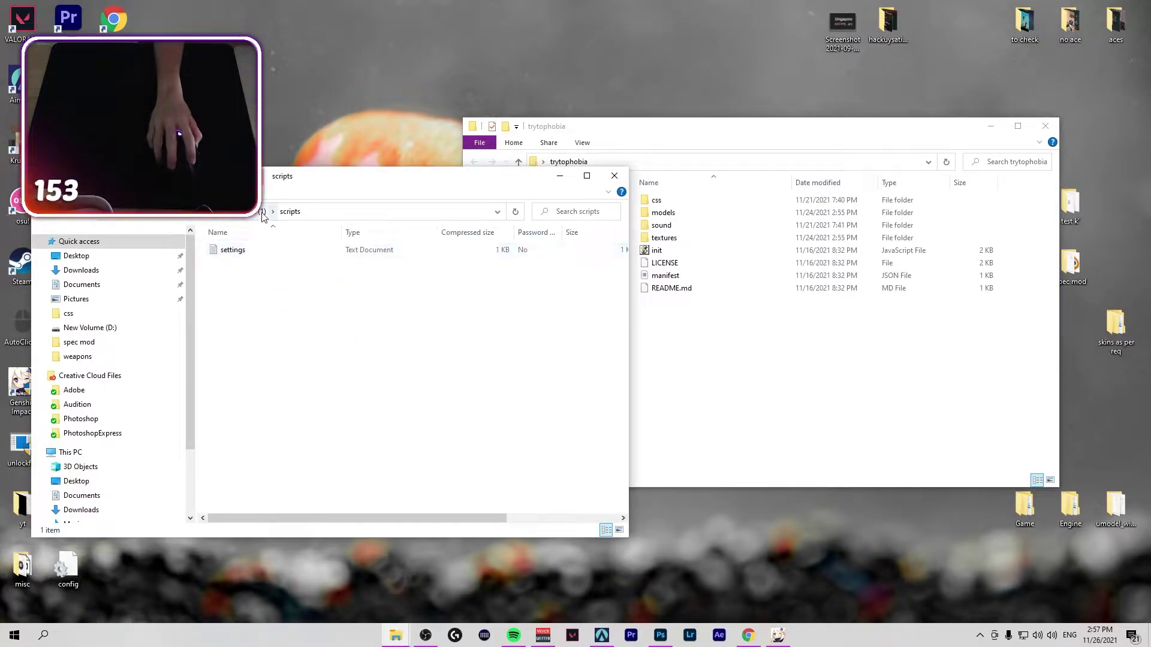
{"action": "left_click", "coordinate": [262, 212]}
{"action": "double_click", "coordinate": [249, 312]}
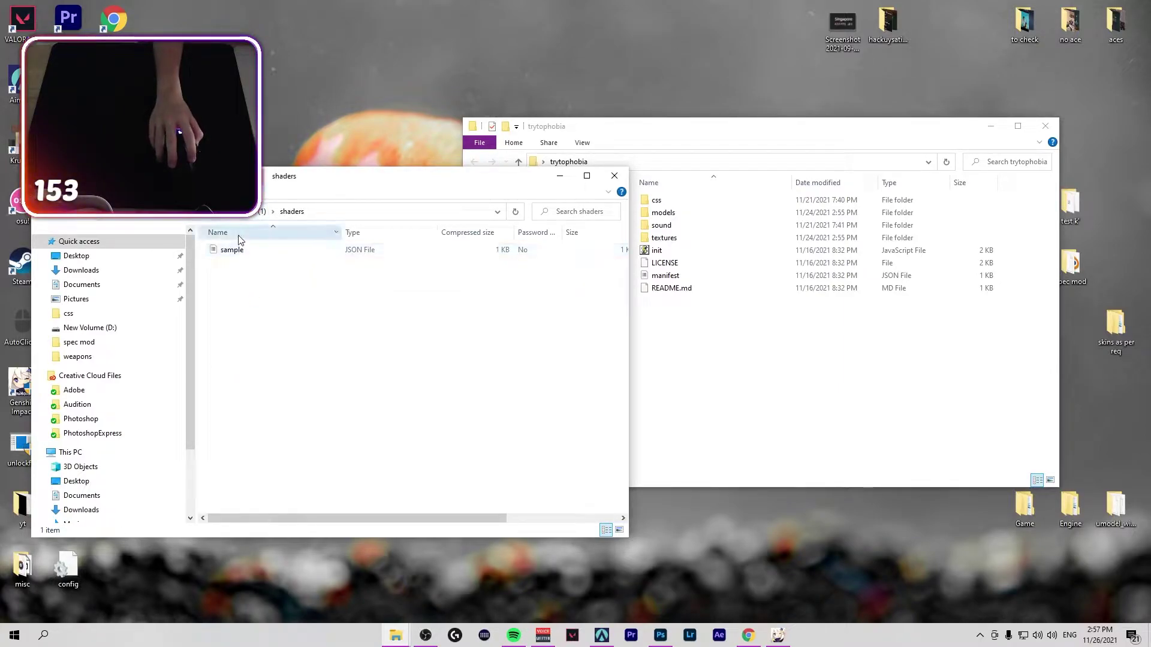
{"action": "left_click", "coordinate": [258, 213]}
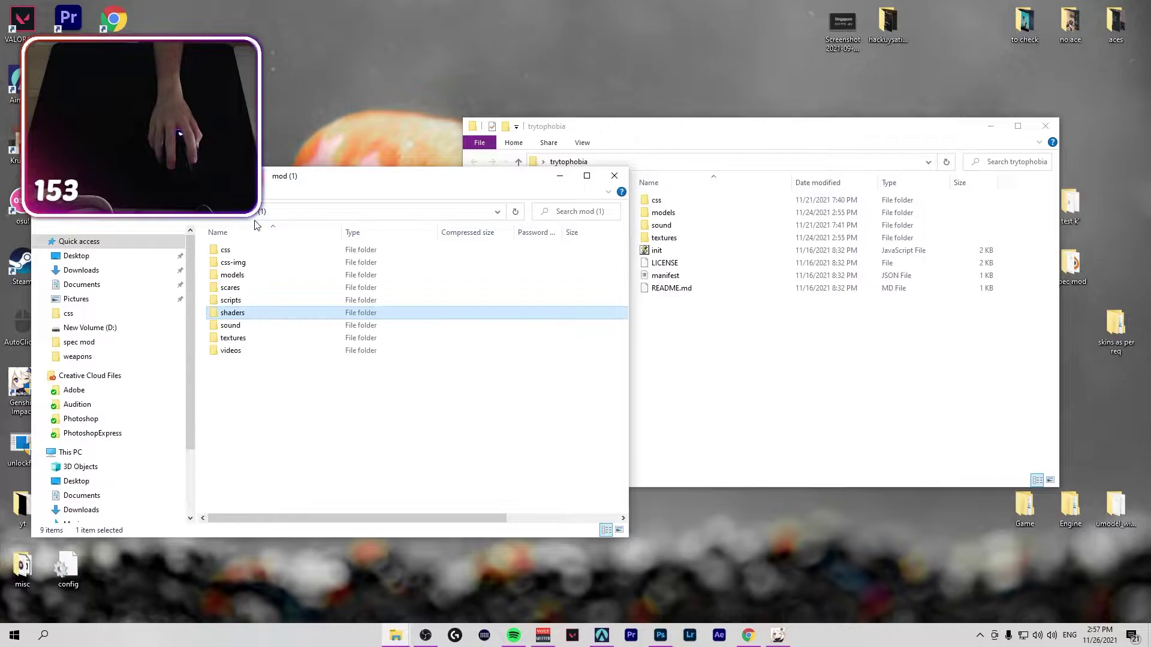
{"action": "left_click", "coordinate": [267, 325]}
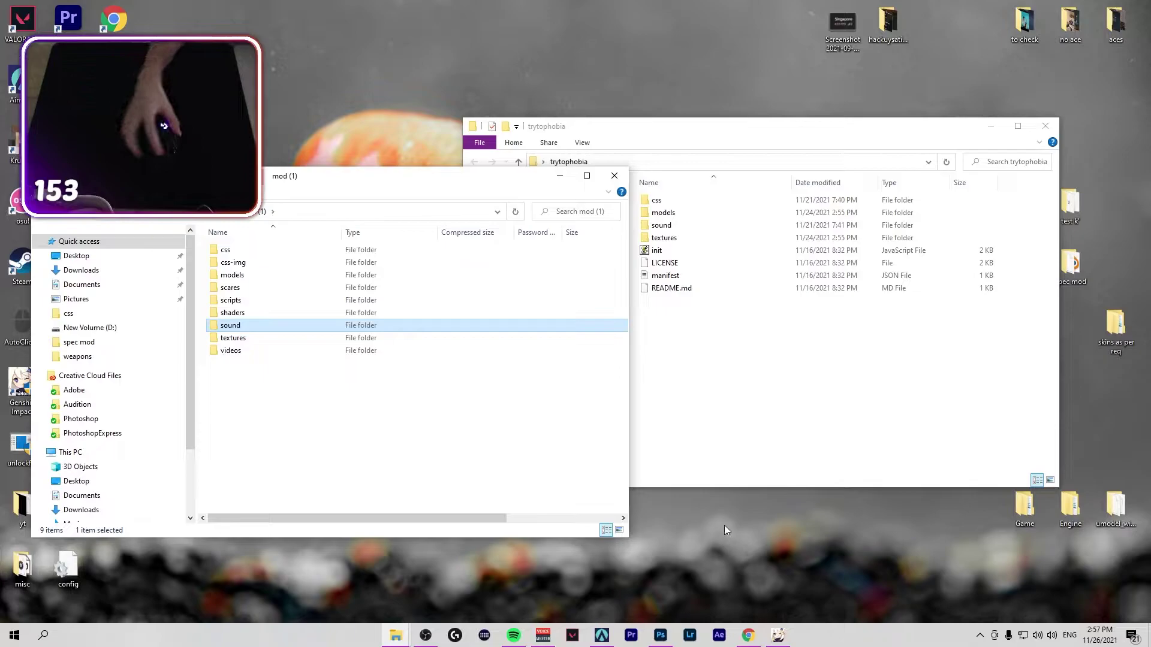
Search Google for xcirno and play 'Being a Rev in an AK world' on the xCirno channel
{"action": "left_click", "coordinate": [748, 635]}
{"action": "left_click", "coordinate": [621, 57]}
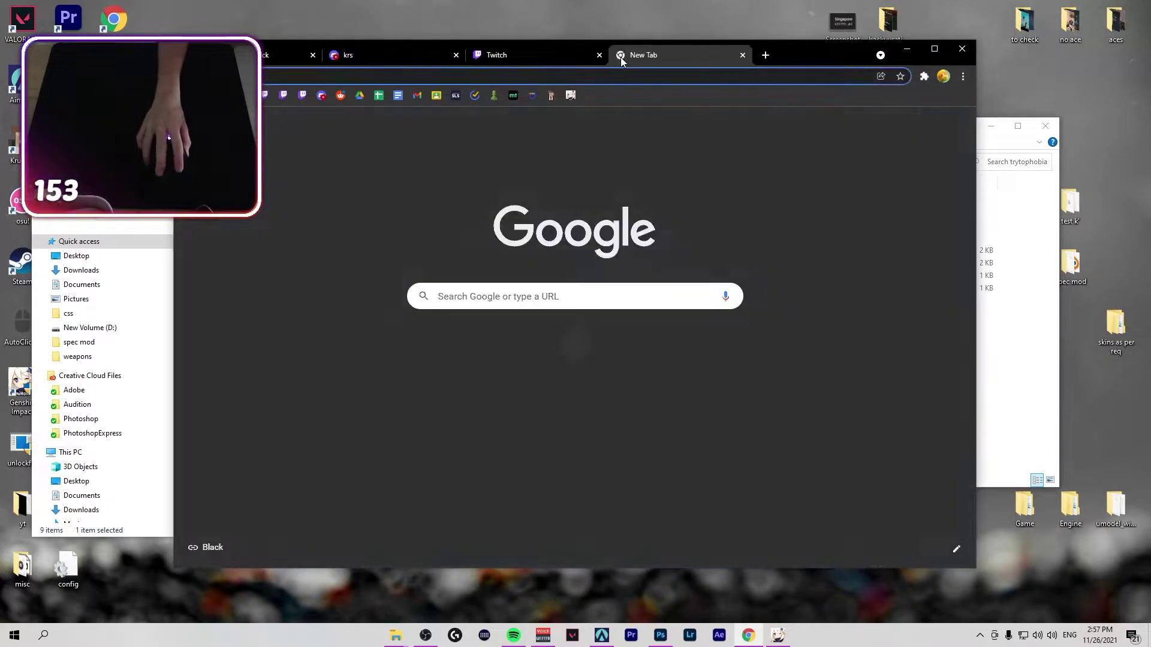
{"action": "type", "text": "xcirno"}
{"action": "key", "text": "Return"}
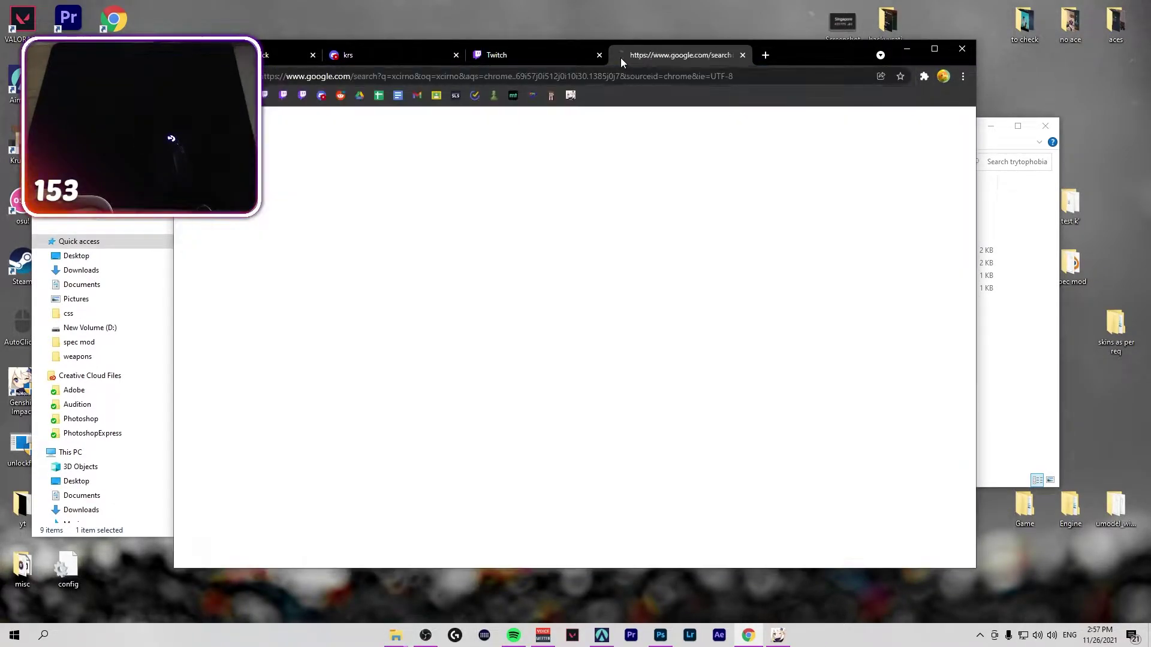
{"action": "left_click", "coordinate": [366, 239]}
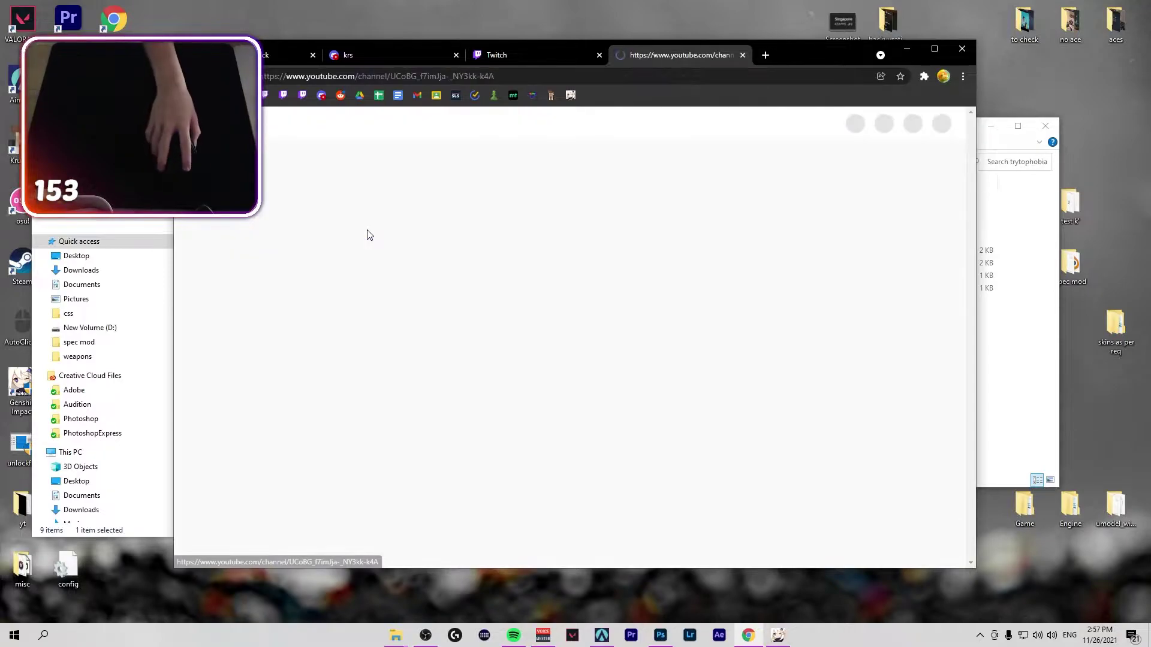
{"action": "left_click", "coordinate": [494, 324]}
{"action": "scroll", "coordinate": [495, 326], "scroll_direction": "down", "scroll_amount": 4}
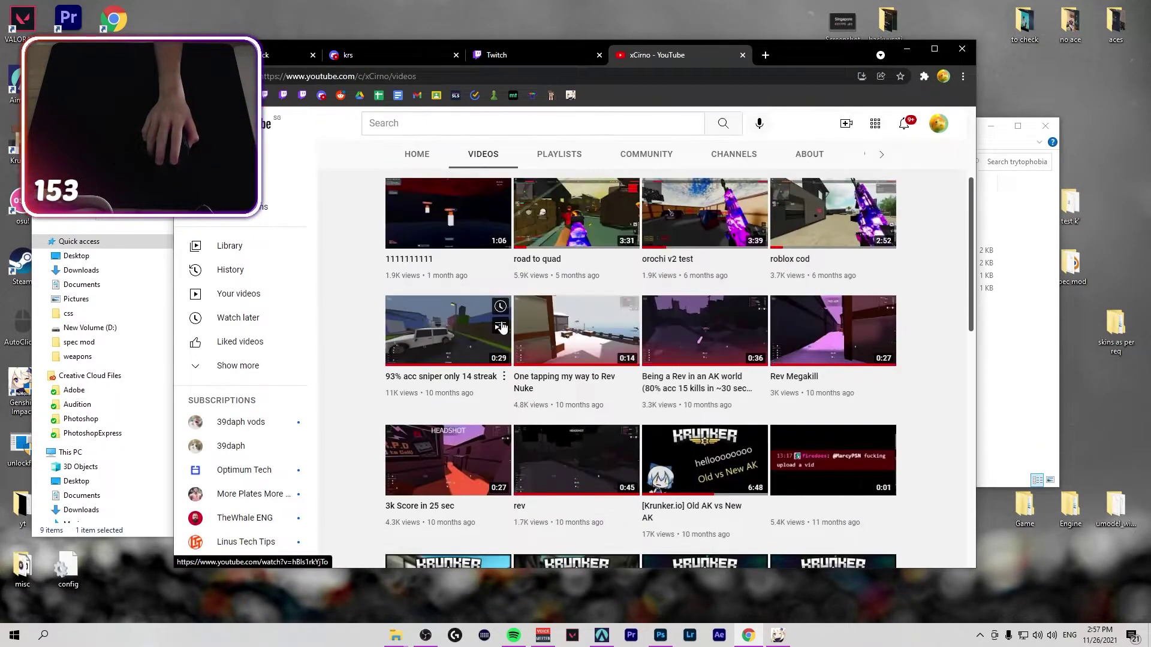
{"action": "left_click", "coordinate": [697, 363]}
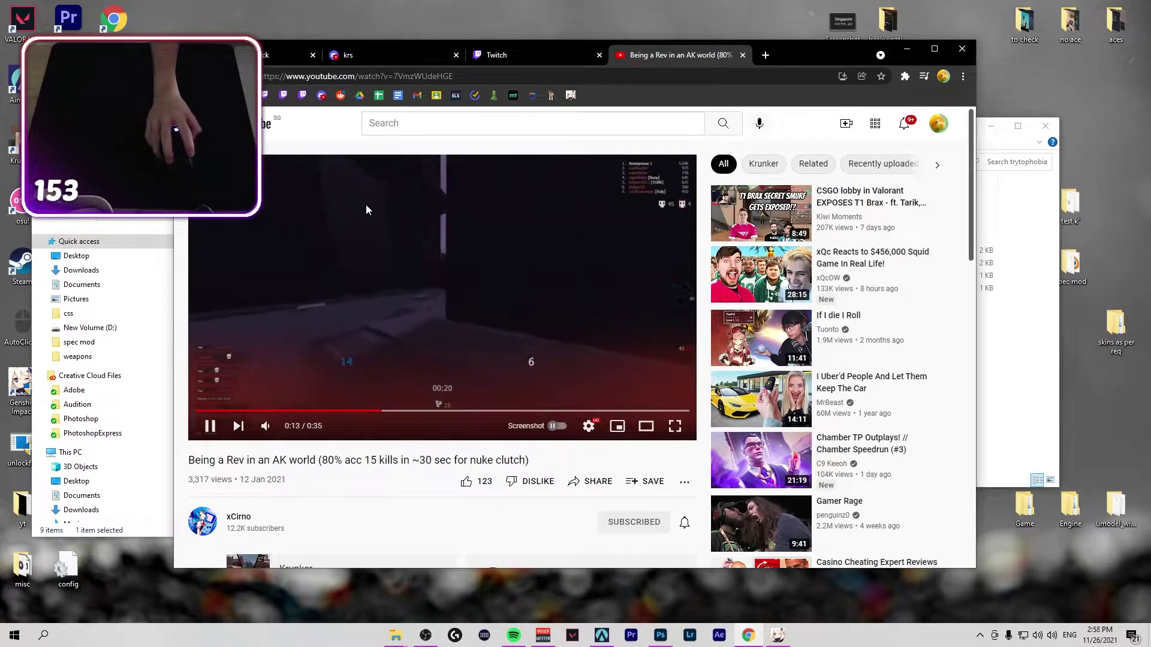
Close the YouTube video tab and peek into the mod's sound folder
{"action": "left_click", "coordinate": [742, 56]}
{"action": "left_click", "coordinate": [907, 48]}
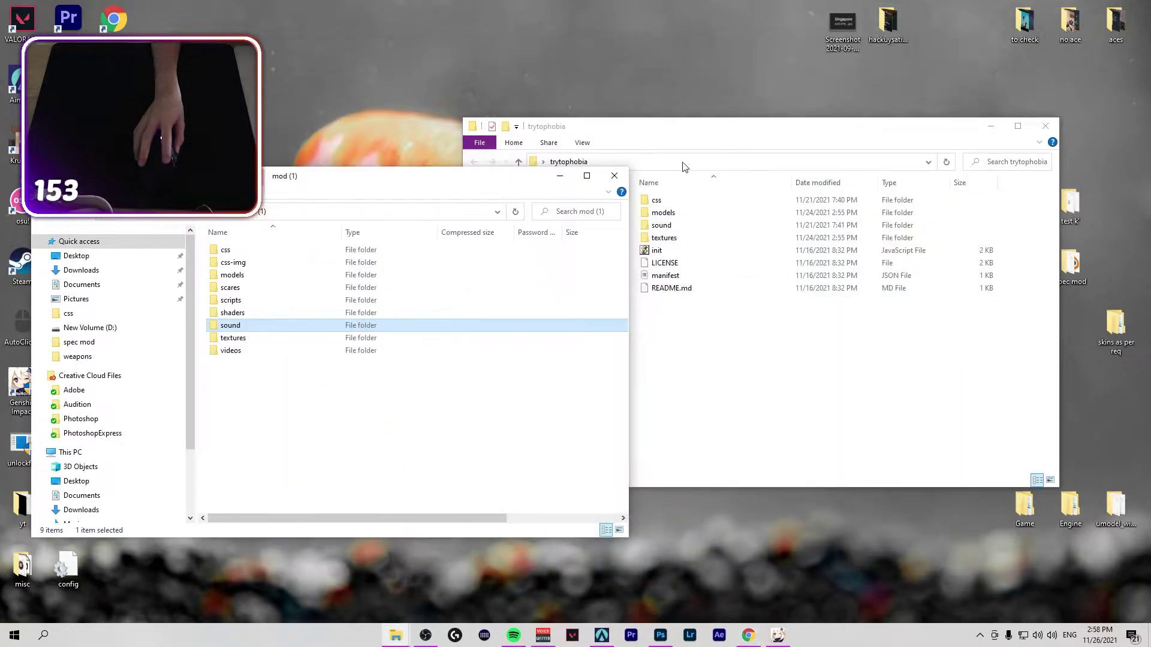
{"action": "double_click", "coordinate": [295, 326]}
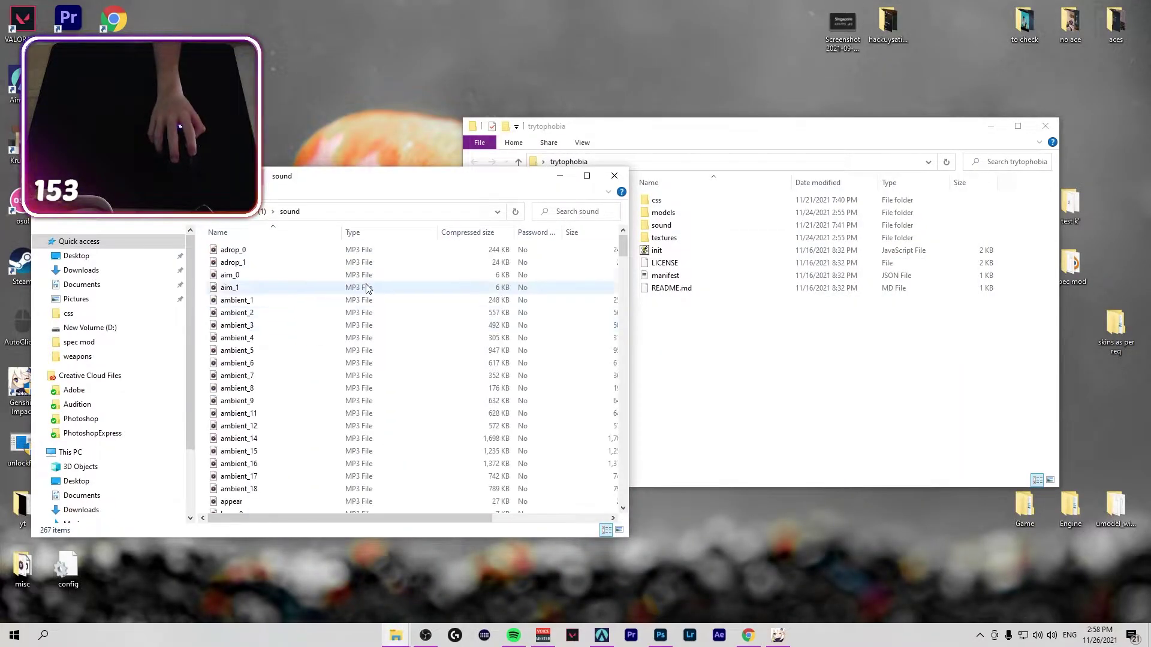
{"action": "left_click", "coordinate": [262, 212]}
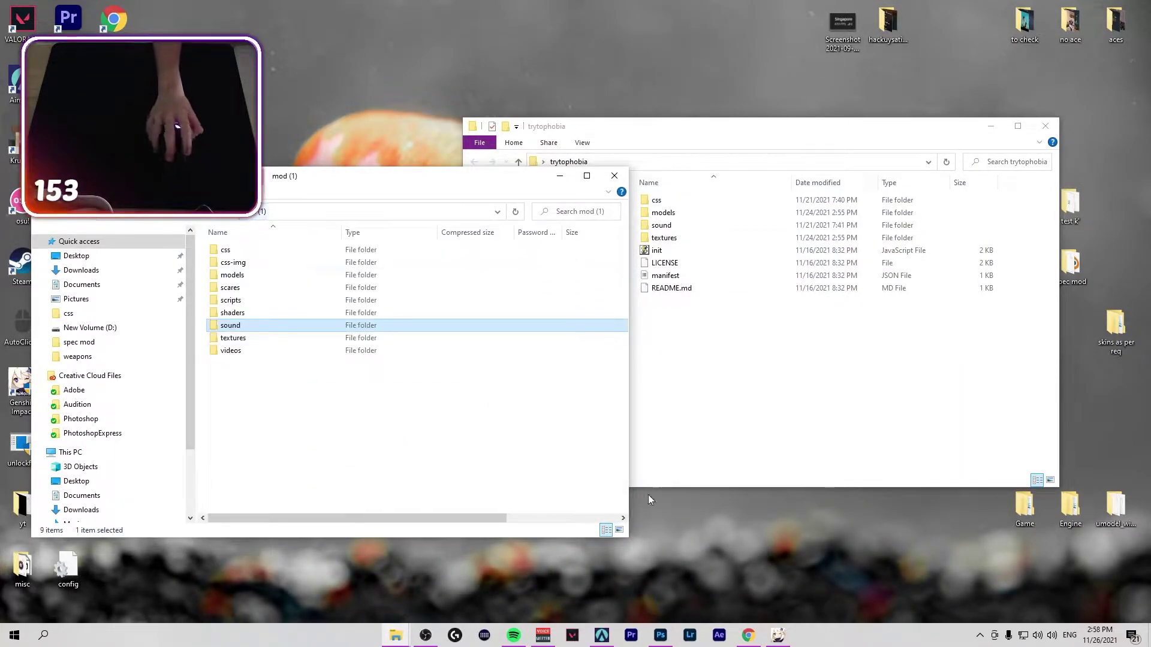
Search Google for 'krunker shader maker' in a new tab
{"action": "left_click", "coordinate": [748, 635]}
{"action": "left_click", "coordinate": [622, 56]}
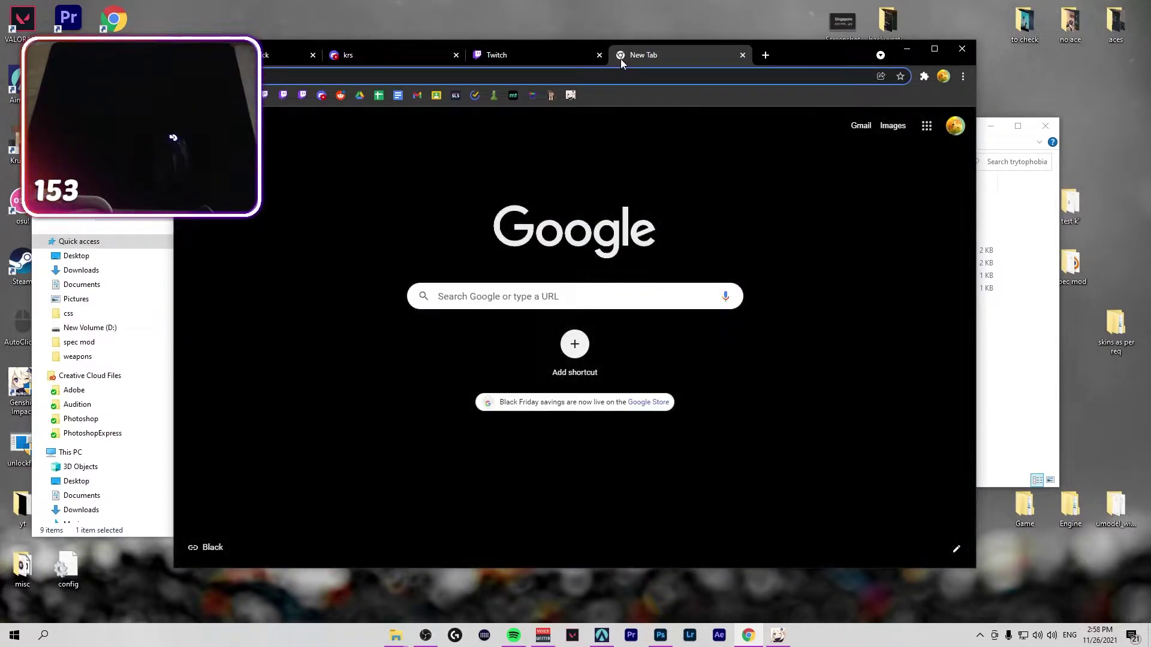
{"action": "type", "text": "krunker crash"}
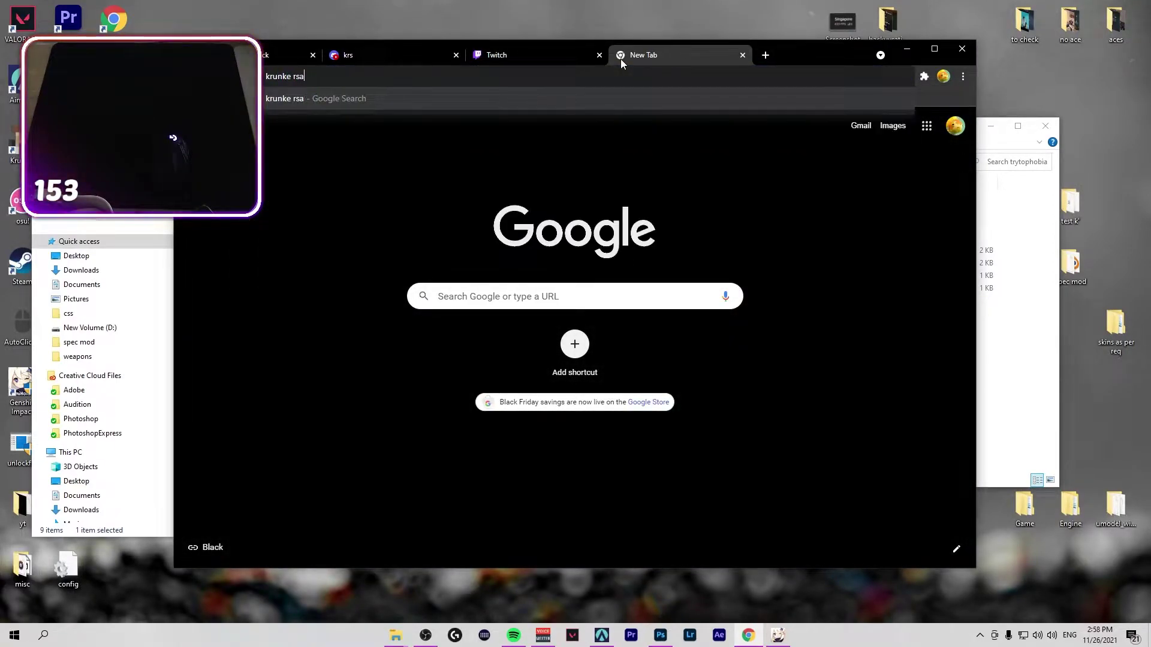
{"action": "key", "text": "BackSpace"}
{"action": "key", "text": "BackSpace"}
{"action": "key", "text": "BackSpace"}
{"action": "key", "text": "BackSpace"}
{"action": "key", "text": "BackSpace"}
{"action": "key", "text": "BackSpace"}
{"action": "key", "text": "BackSpace"}
{"action": "type", "text": "shader maker"}
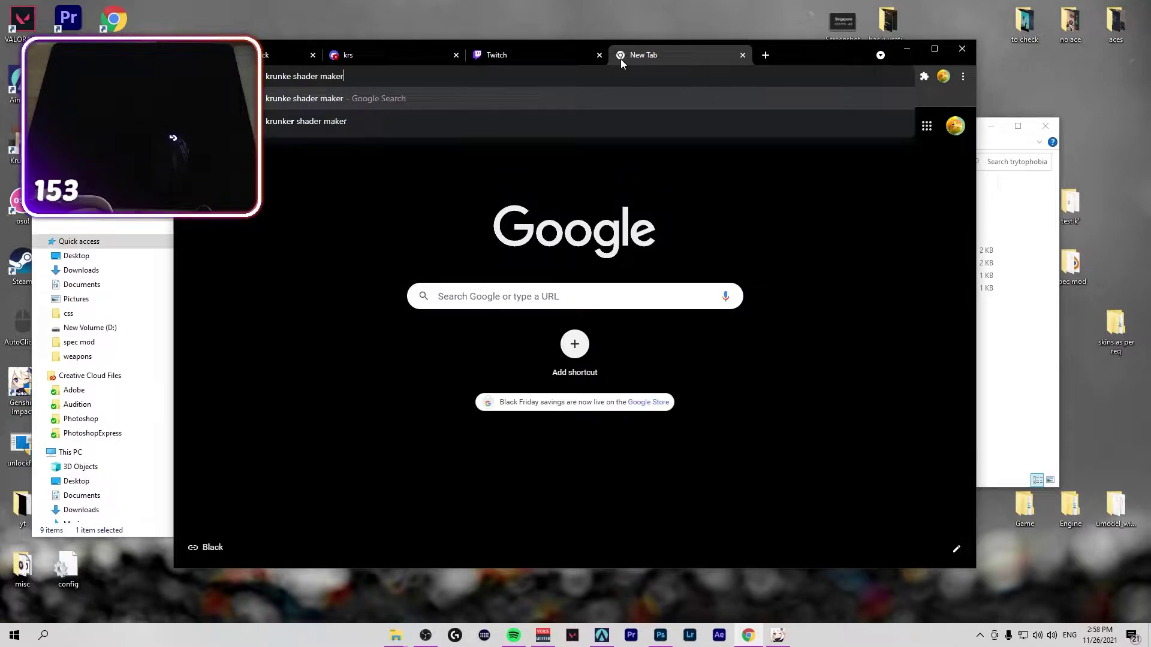
{"action": "key", "text": "Return"}
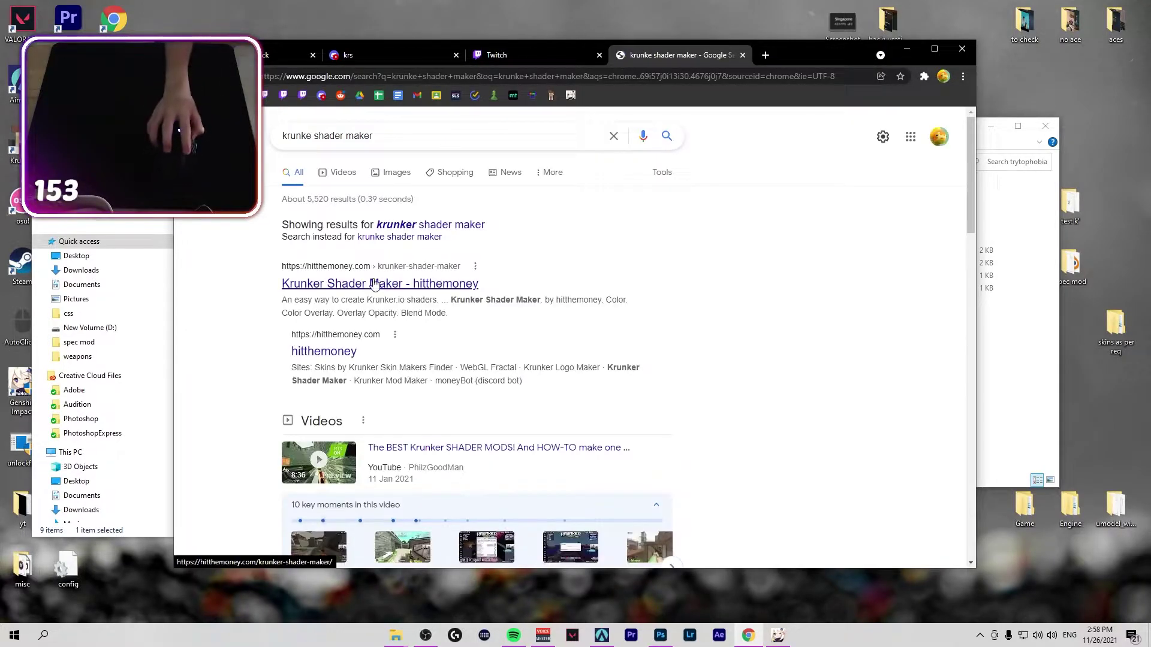
Open Krunker Shader Maker, apply a #FF0000 Color Overlay to the block preview, then close it
{"action": "left_click", "coordinate": [378, 284]}
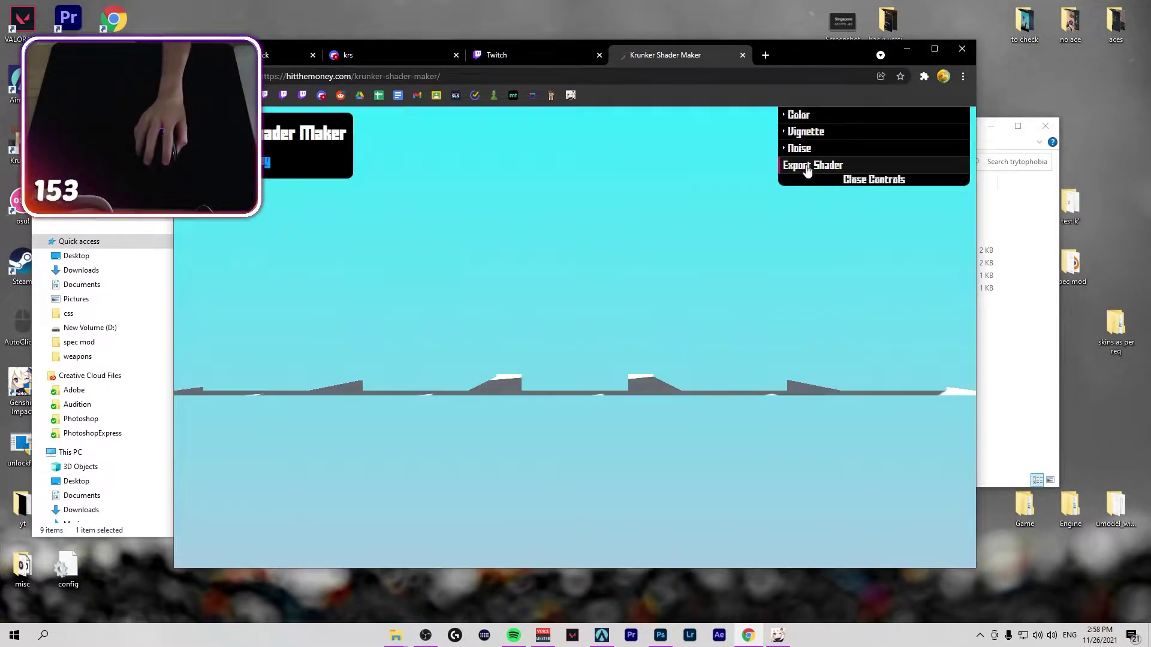
{"action": "double_click", "coordinate": [798, 115]}
{"action": "left_click", "coordinate": [797, 114]}
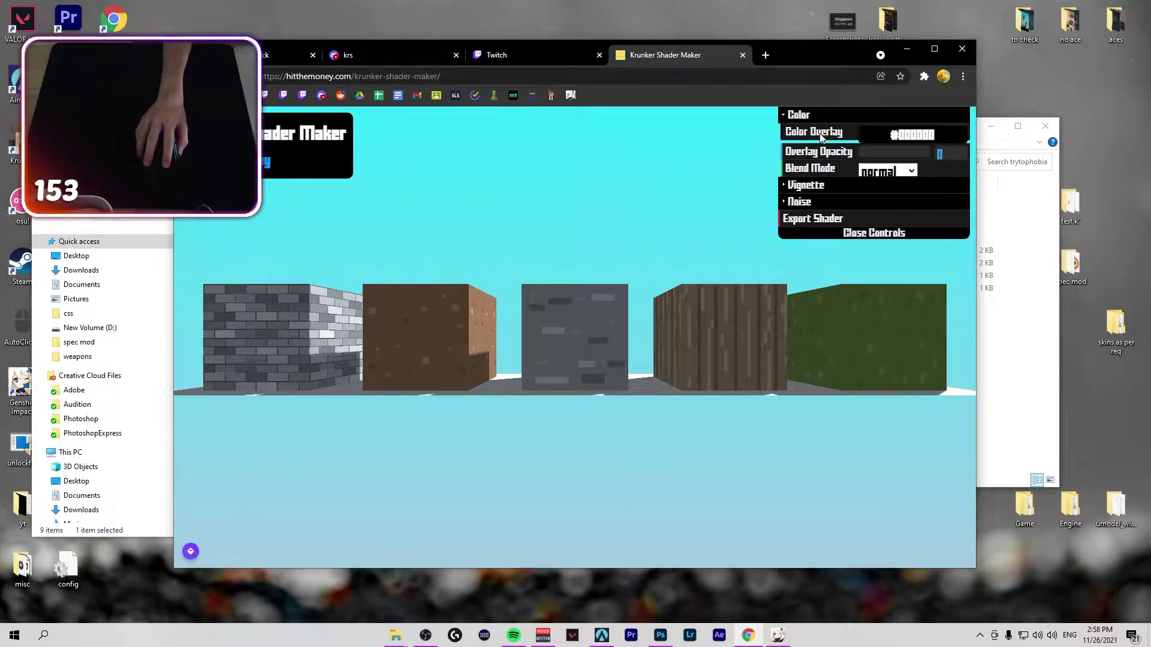
{"action": "left_click", "coordinate": [893, 133]}
{"action": "mouse_move", "coordinate": [914, 152]}
{"action": "left_mouse_down"}
{"action": "mouse_move", "coordinate": [916, 139]}
{"action": "mouse_move", "coordinate": [929, 154]}
{"action": "mouse_move", "coordinate": [897, 154]}
{"action": "left_mouse_up"}
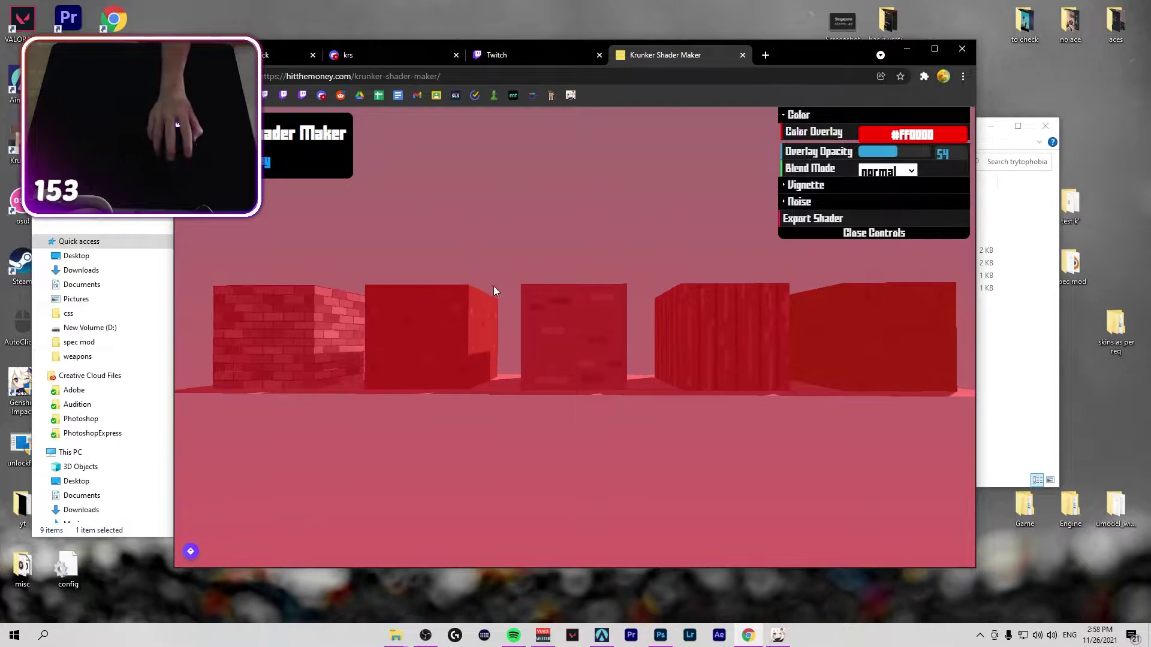
{"action": "left_click_drag", "start_coordinate": [494, 292], "coordinate": [643, 198]}
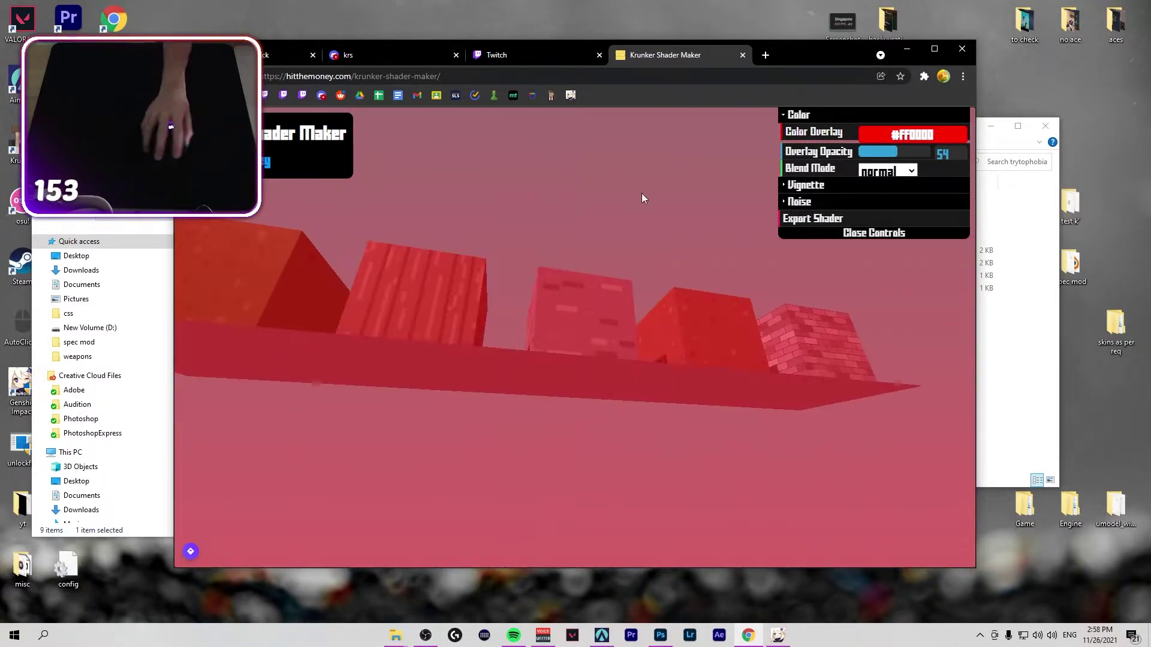
{"action": "left_click", "coordinate": [742, 55]}
Reopen the closed Shader Maker tab and paste its link into the krs channel
{"action": "left_click", "coordinate": [101, 242]}
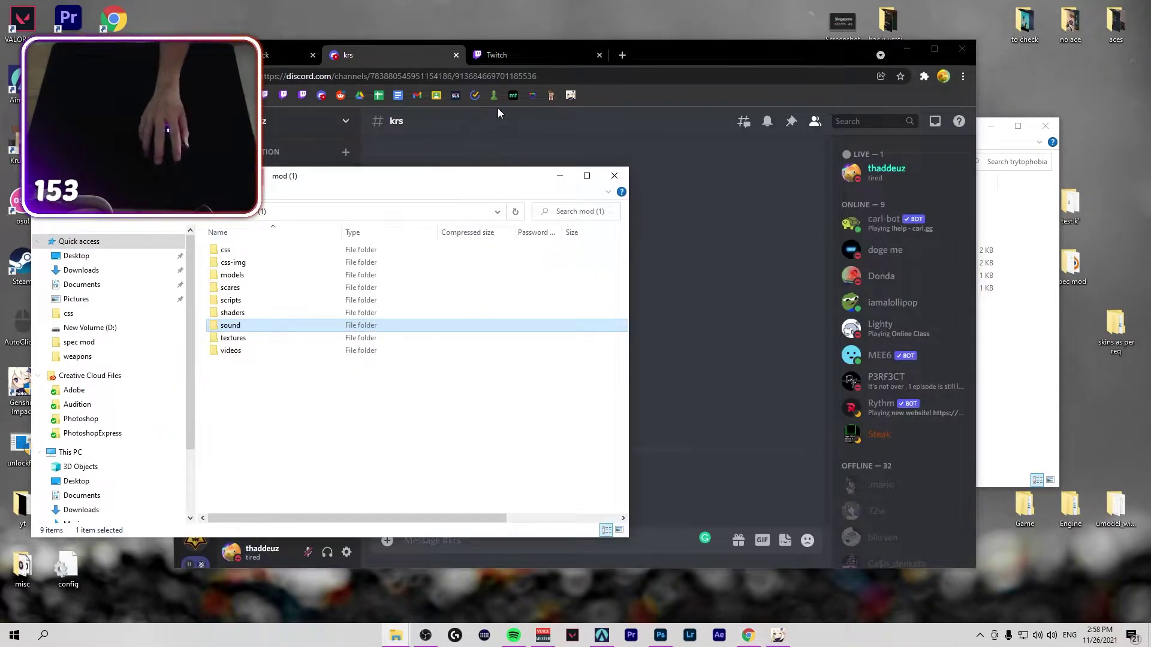
{"action": "right_click", "coordinate": [646, 55]}
{"action": "left_click", "coordinate": [684, 143]}
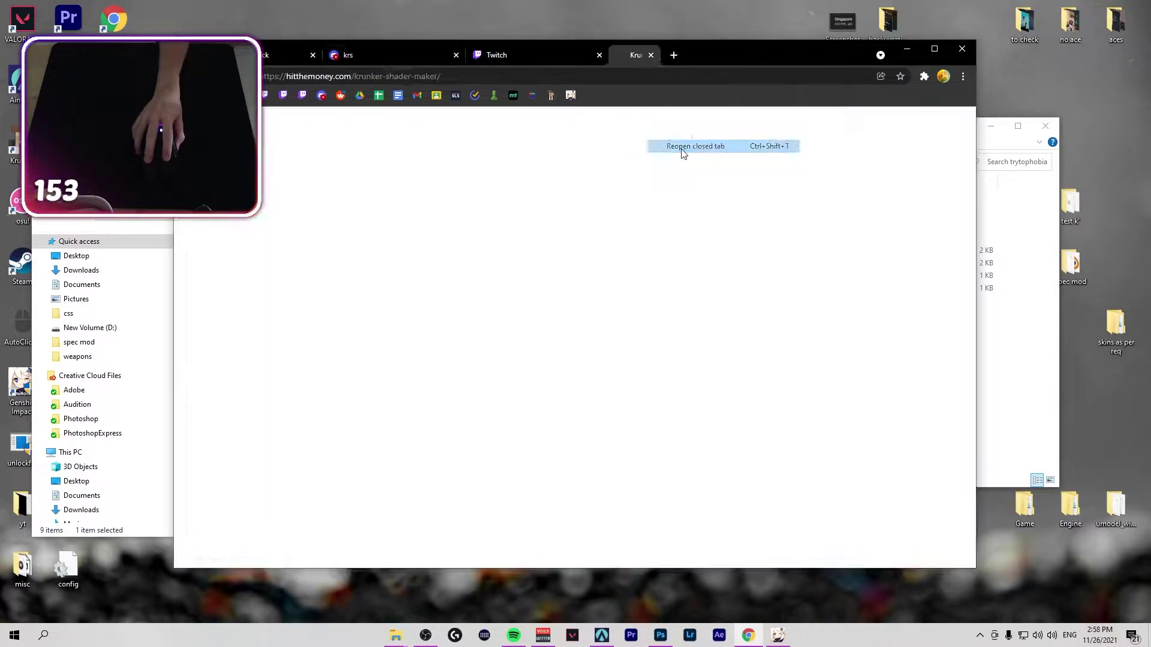
{"action": "left_click", "coordinate": [392, 55]}
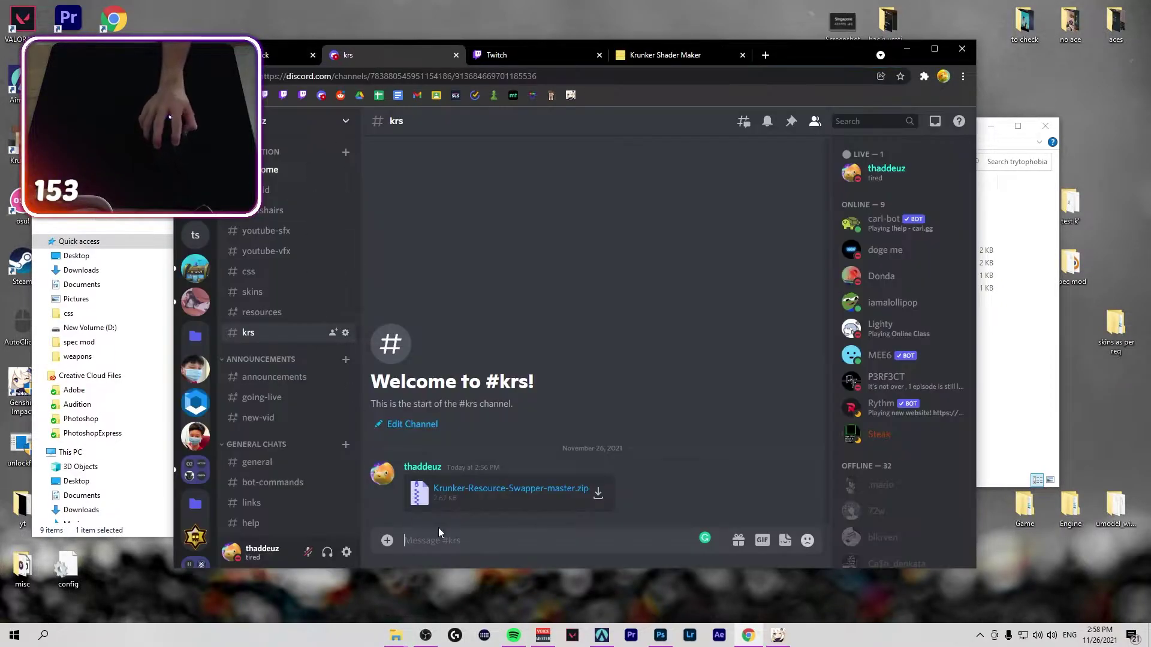
{"action": "type", "text": "https://hitthemoney.com/krunker-shader-maker/"}
{"action": "key", "text": "Return"}
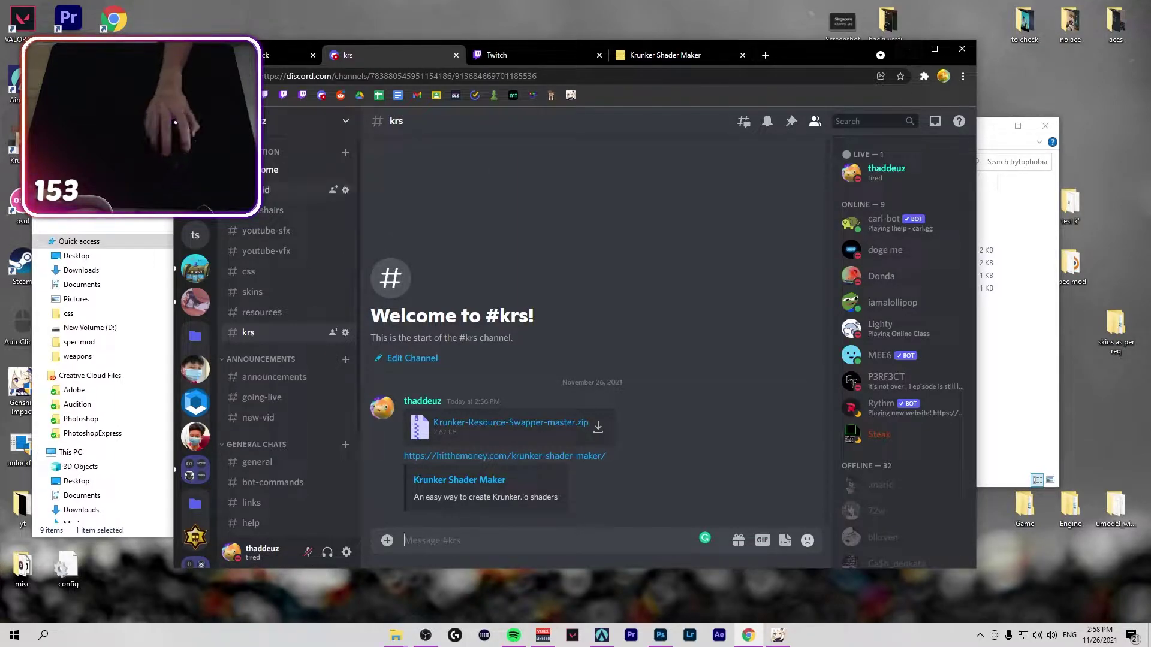
{"action": "key", "text": "alt+Tab"}
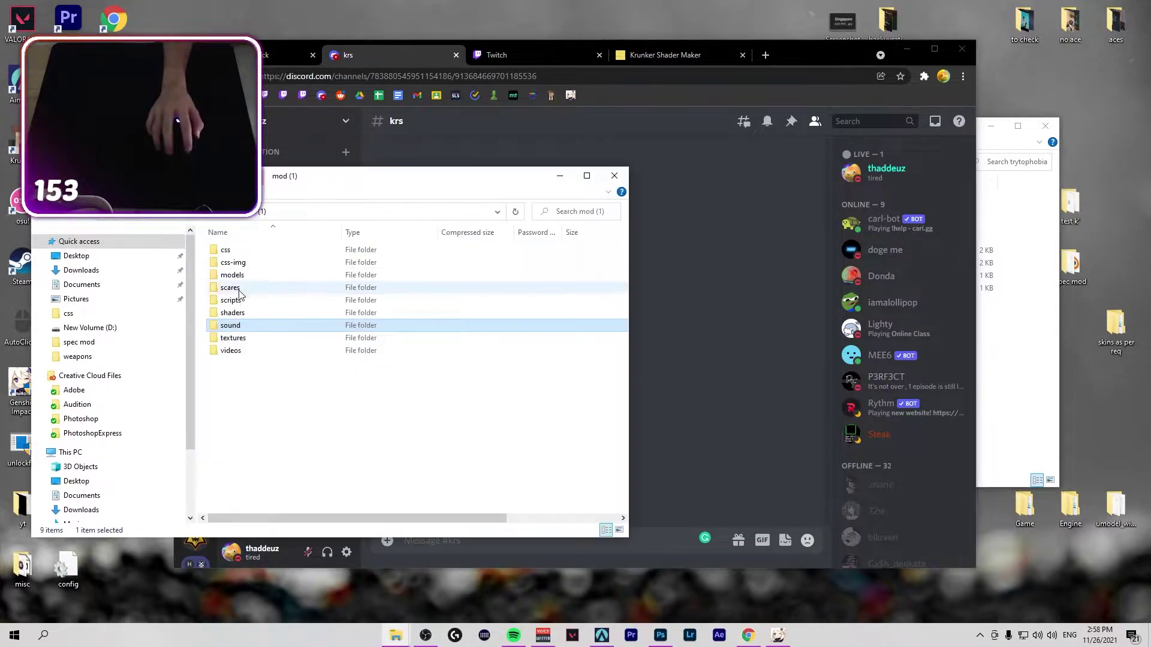
Browse the mod (1) textures folder, then open the videos folder holding video_0
{"action": "double_click", "coordinate": [249, 338]}
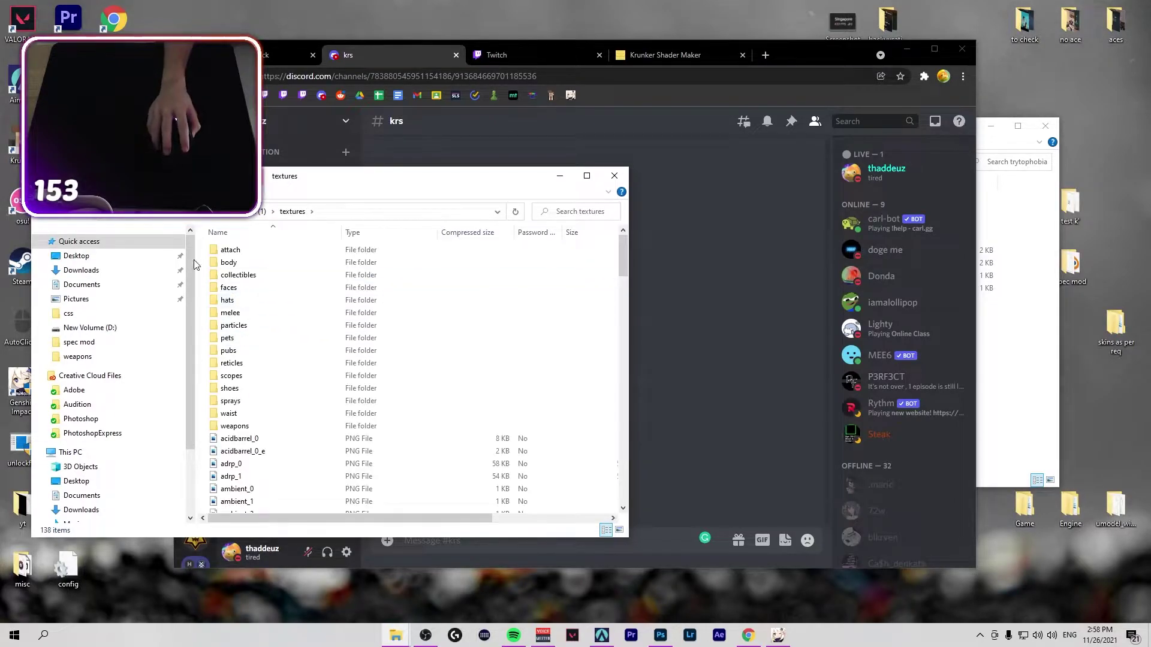
{"action": "left_click", "coordinate": [261, 212]}
{"action": "double_click", "coordinate": [264, 351]}
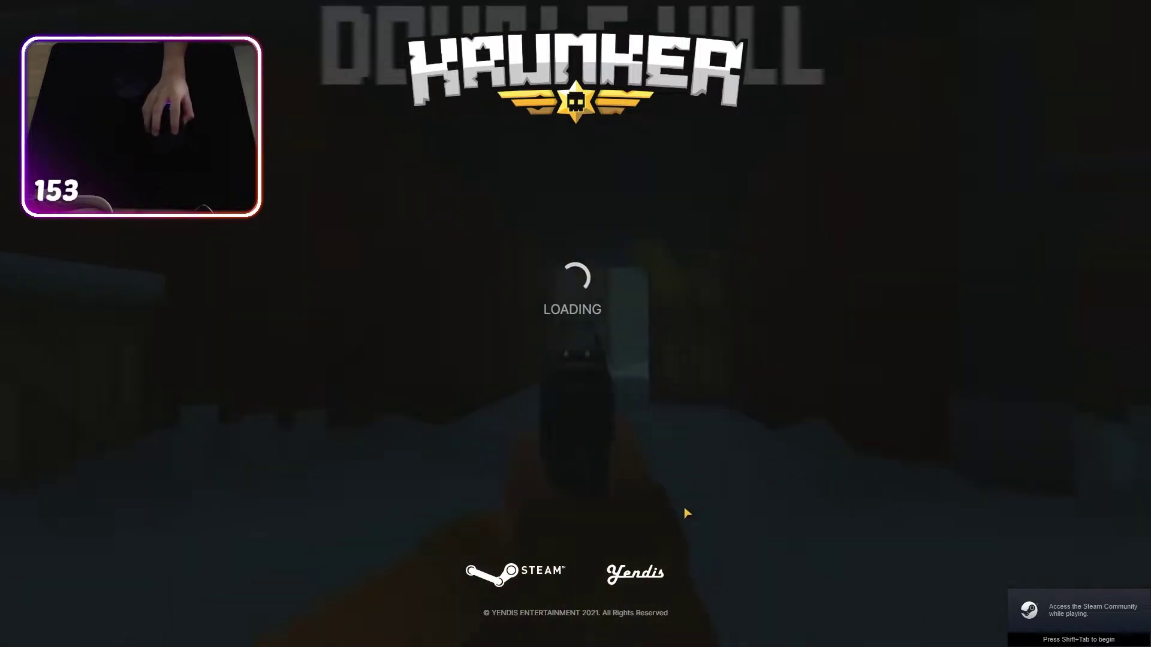
Quit the running Krunker game with Alt+F4 and start playing the mod's video_0 clip
{"action": "key", "text": "alt+Tab"}
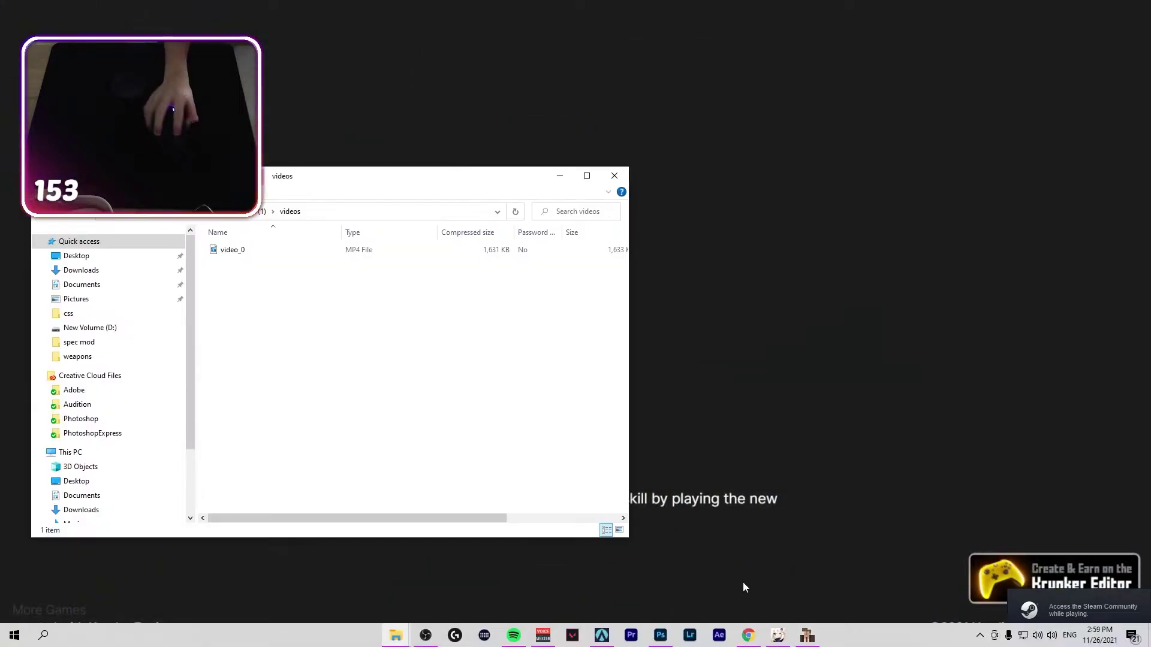
{"action": "right_click", "coordinate": [804, 640]}
{"action": "left_click", "coordinate": [807, 637]}
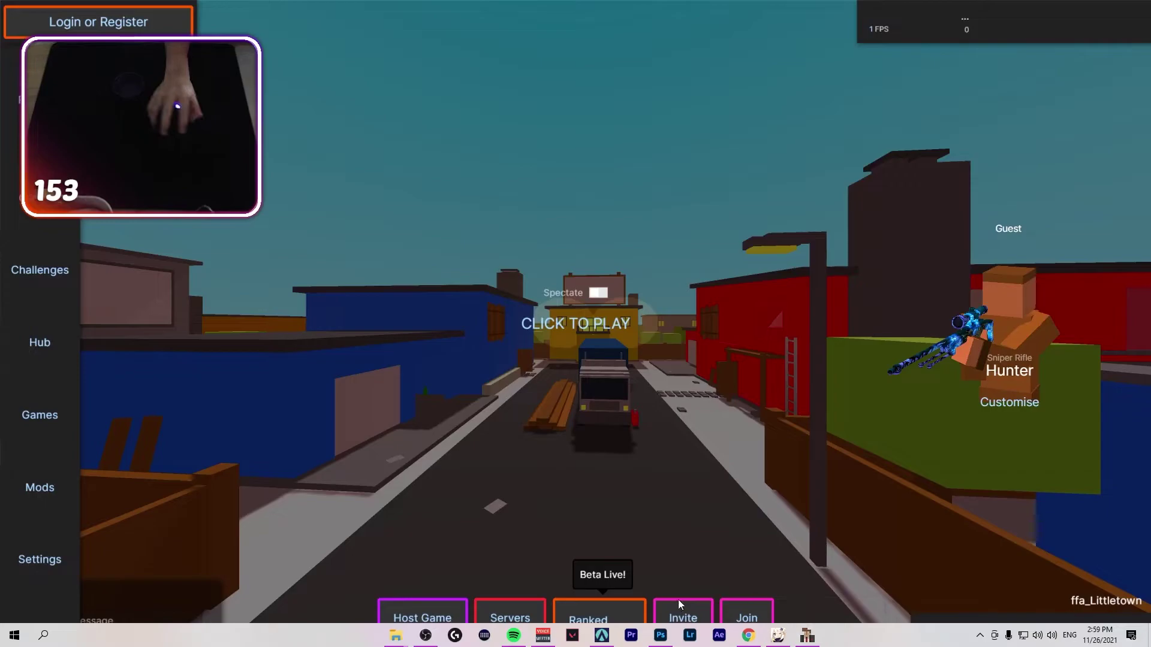
{"action": "key", "text": "alt+F4"}
{"action": "double_click", "coordinate": [253, 253]}
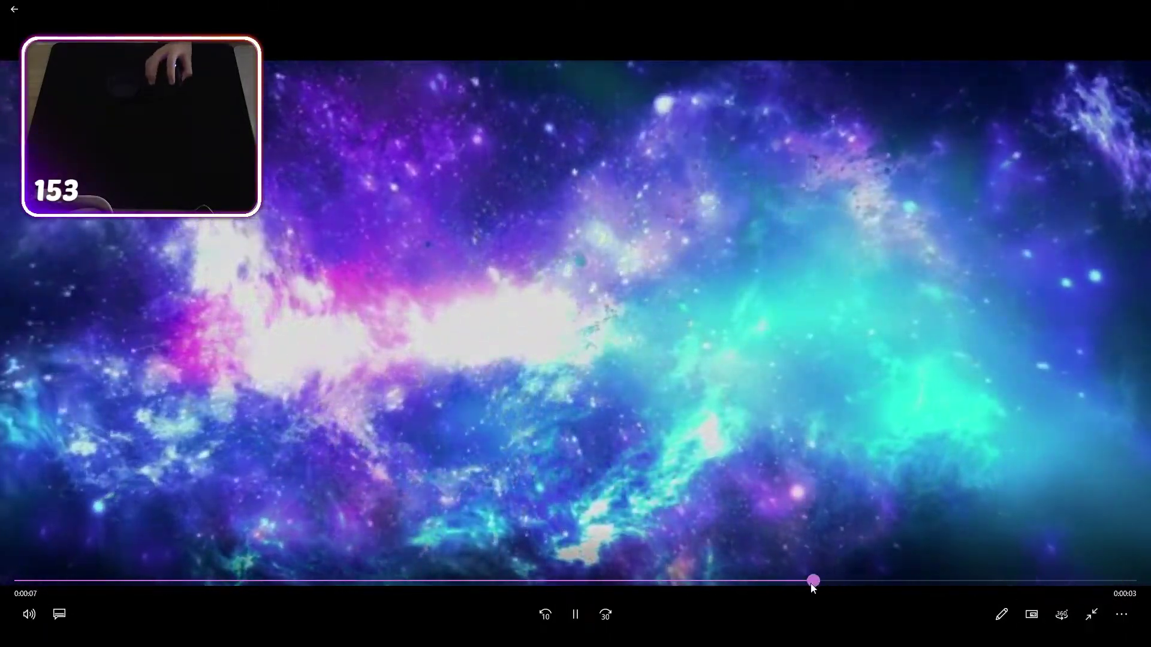
Rewind video_0, toggle 360° viewing on and off, replay it past 0:05, then exit full screen
{"action": "left_click_drag", "start_coordinate": [806, 581], "coordinate": [55, 581]}
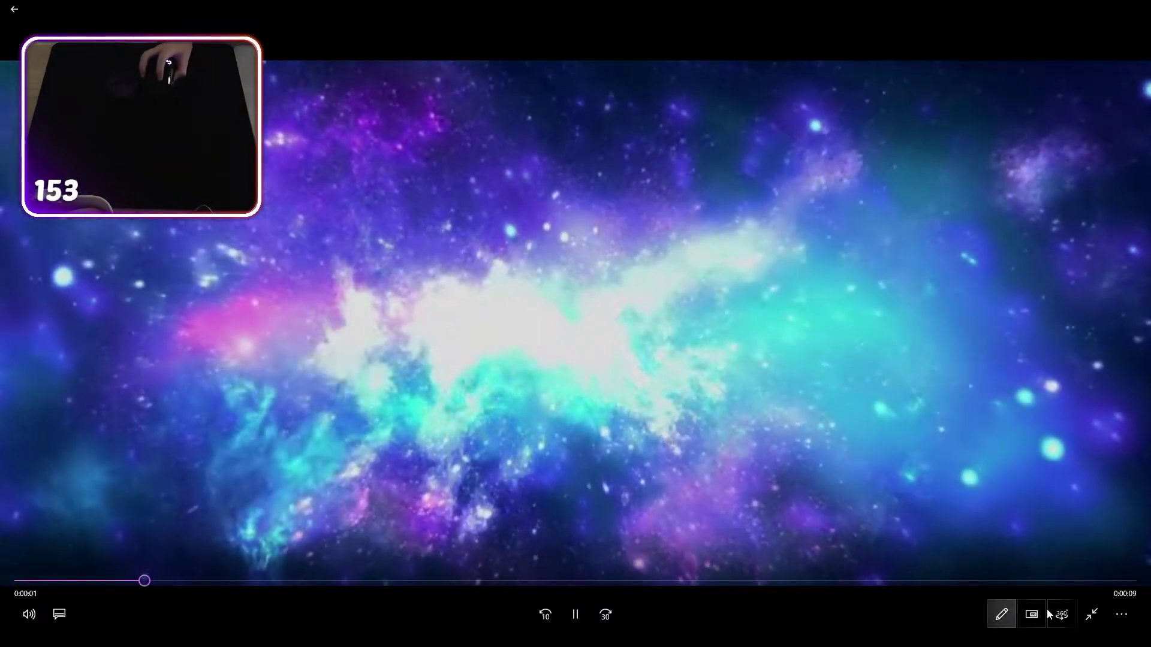
{"action": "left_click", "coordinate": [1063, 615]}
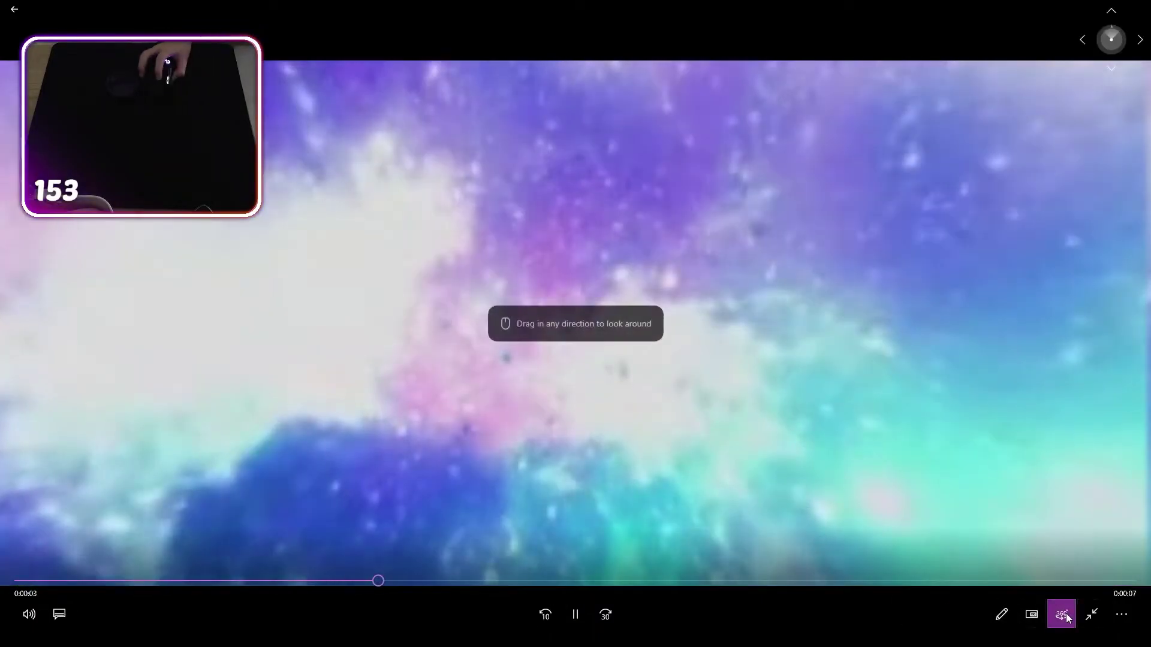
{"action": "left_click", "coordinate": [1063, 614]}
{"action": "left_click", "coordinate": [21, 581]}
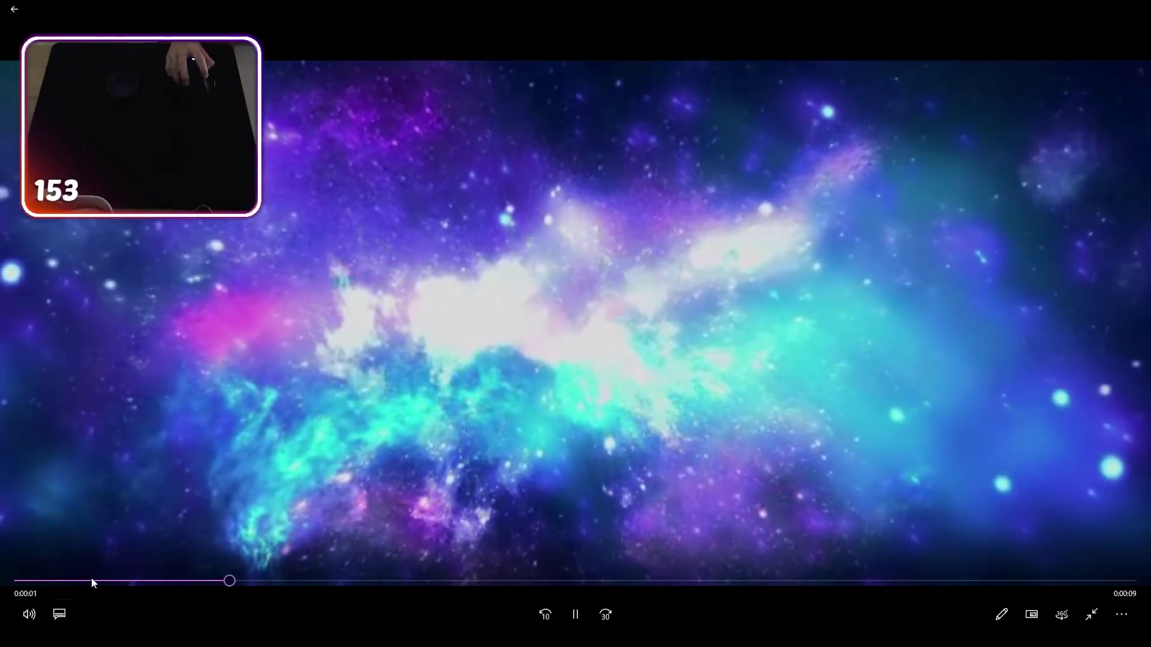
{"action": "left_click_drag", "start_coordinate": [310, 581], "coordinate": [8, 530]}
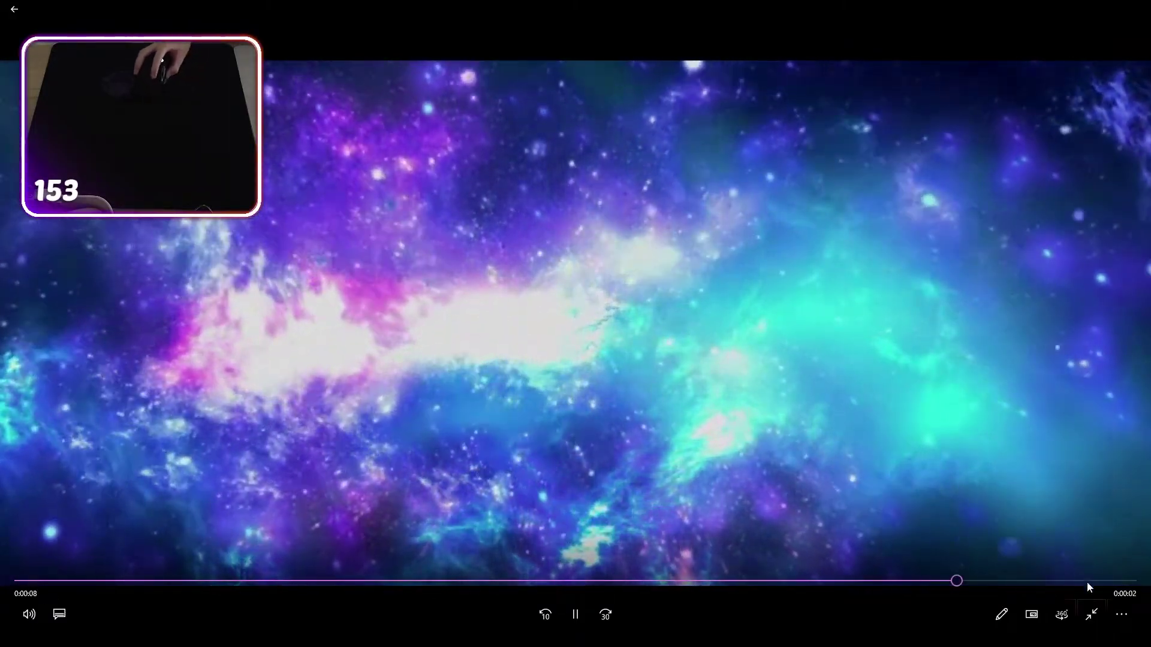
{"action": "left_click", "coordinate": [1095, 614]}
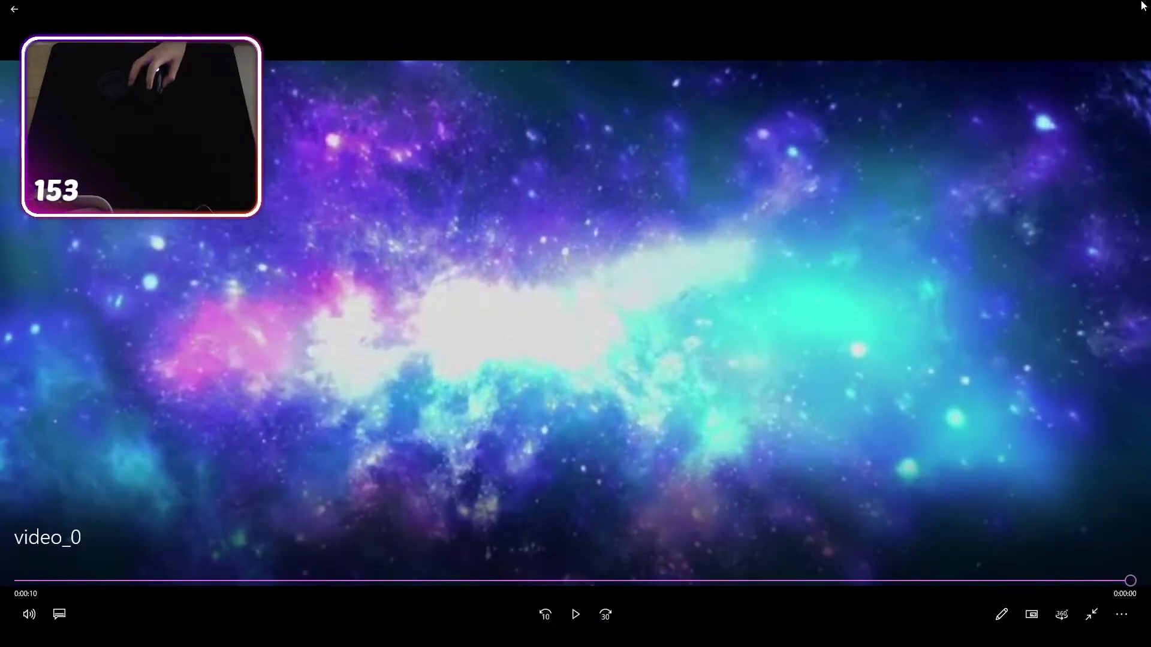
Close the video player and minimize the browser to reveal the mod folders
{"action": "left_click", "coordinate": [1097, 615]}
{"action": "left_click", "coordinate": [1137, 10]}
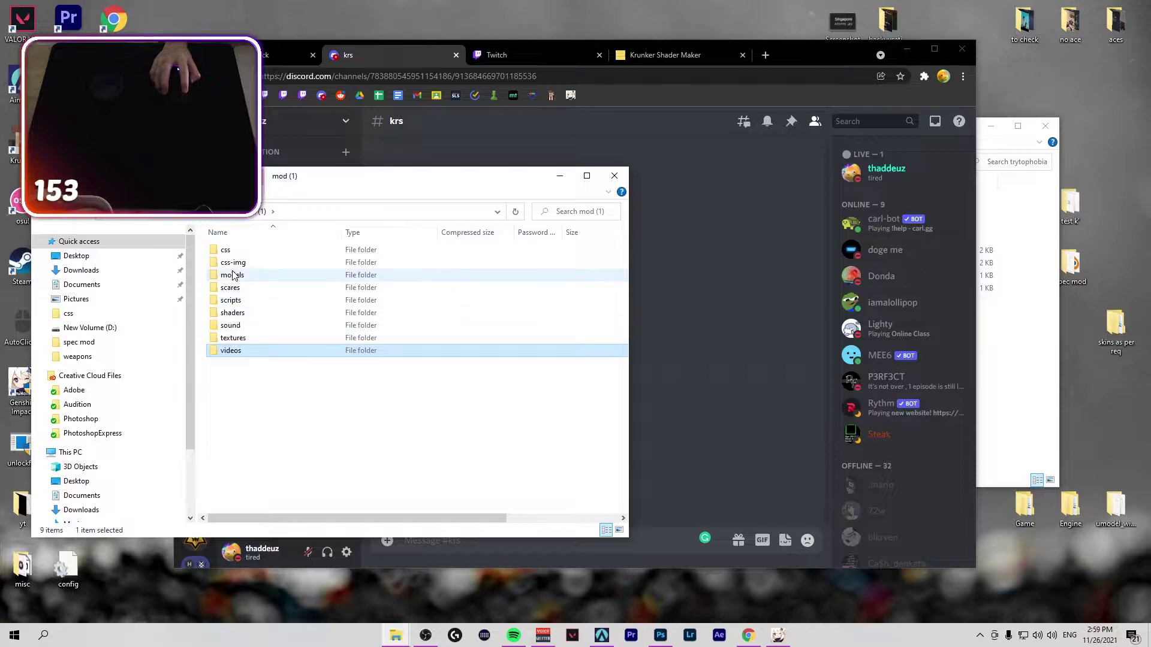
{"action": "left_click", "coordinate": [906, 50]}
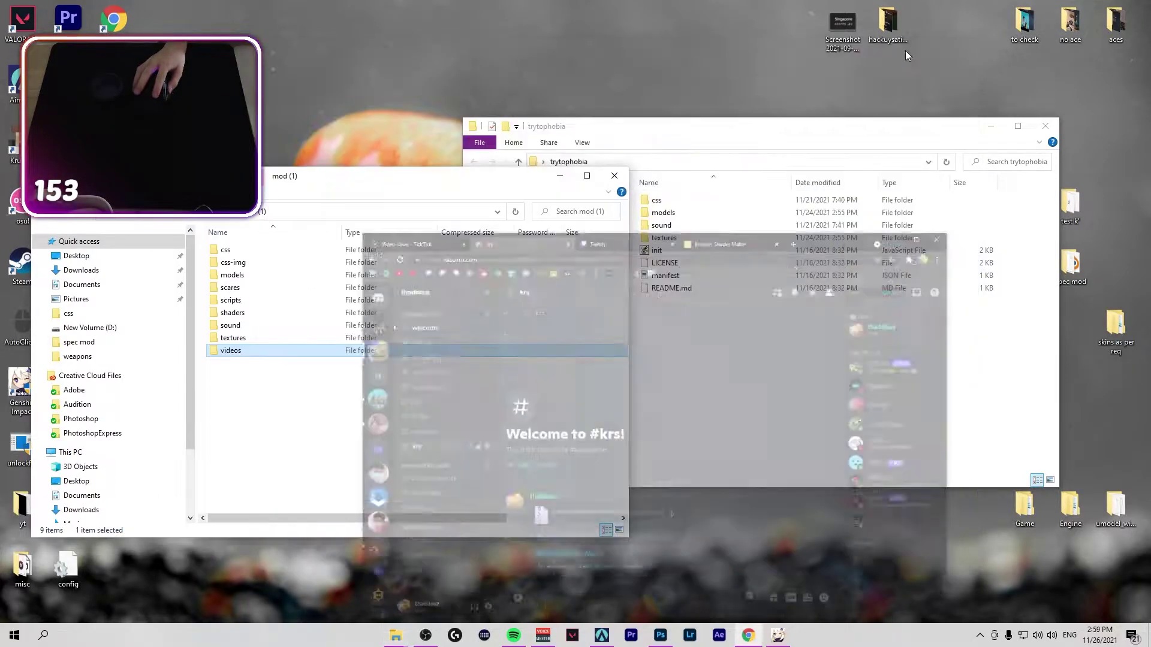
Preview the font2 font from the mod's css folder, then close it and bring Discord forward
{"action": "double_click", "coordinate": [249, 255]}
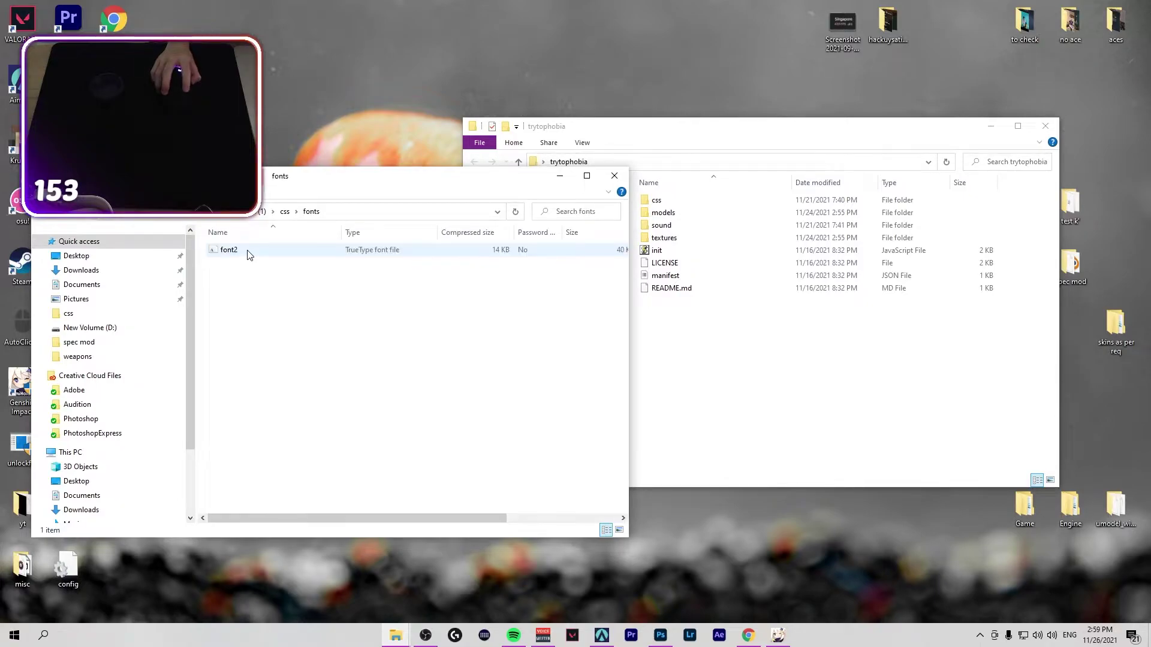
{"action": "double_click", "coordinate": [249, 256]}
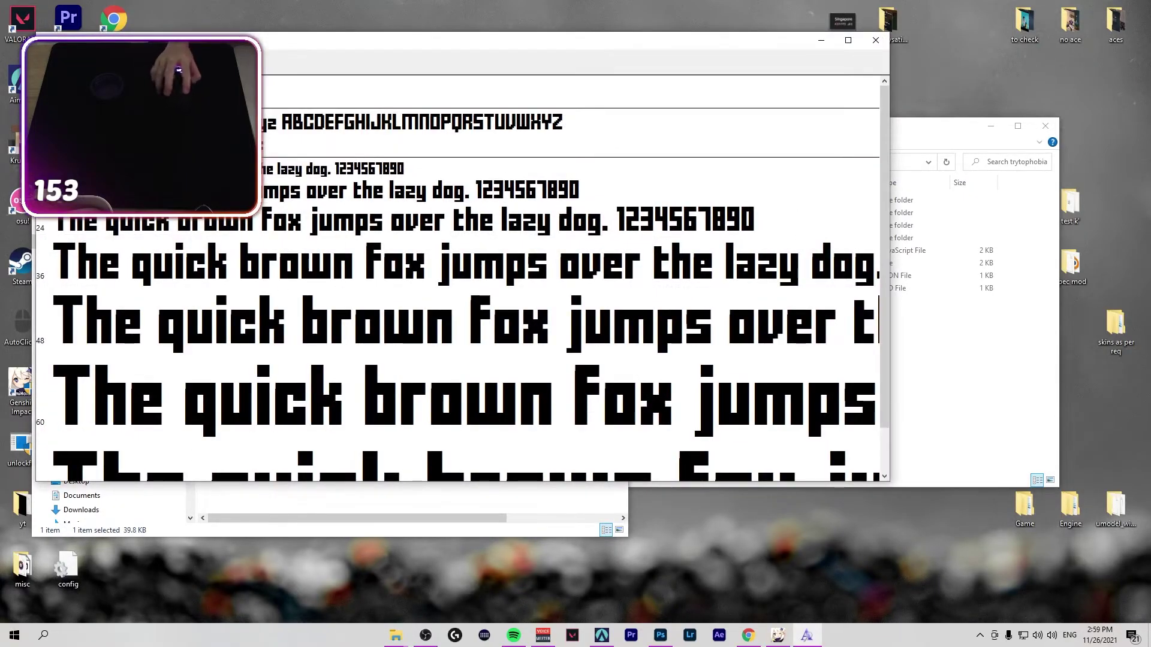
{"action": "left_click", "coordinate": [875, 41]}
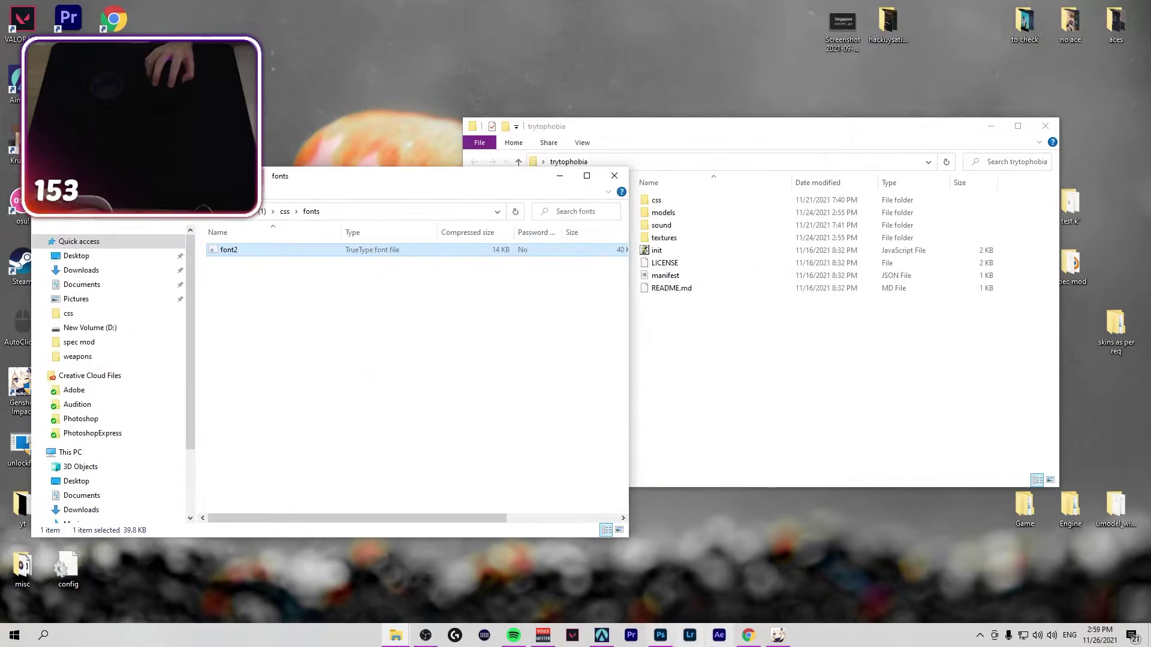
{"action": "left_click", "coordinate": [777, 635]}
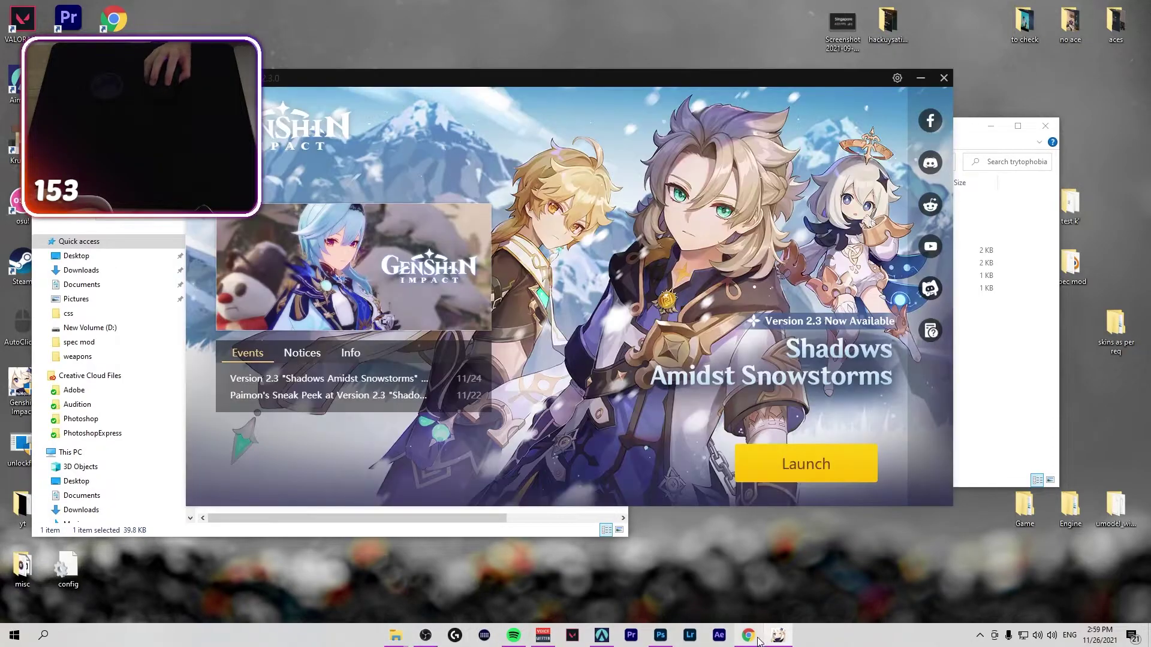
{"action": "left_click", "coordinate": [748, 636]}
Attach font2 from the fonts folder to a new message in the #krs channel
{"action": "left_click", "coordinate": [162, 243]}
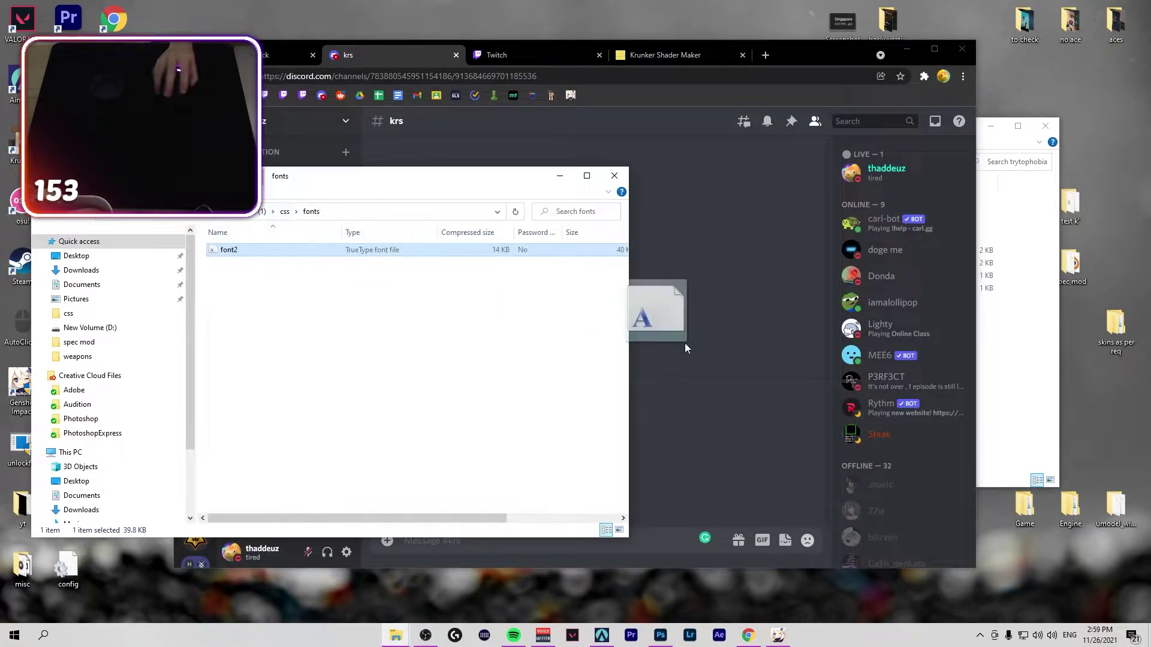
{"action": "left_click_drag", "start_coordinate": [685, 344], "coordinate": [654, 378]}
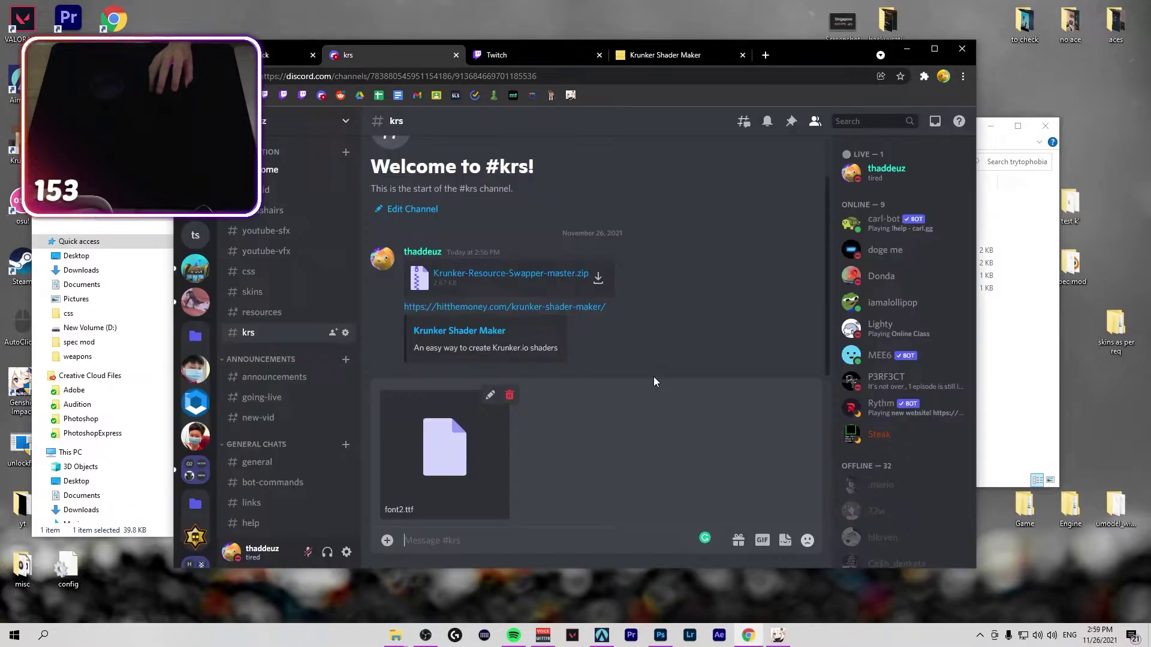
{"action": "left_click", "coordinate": [490, 397]}
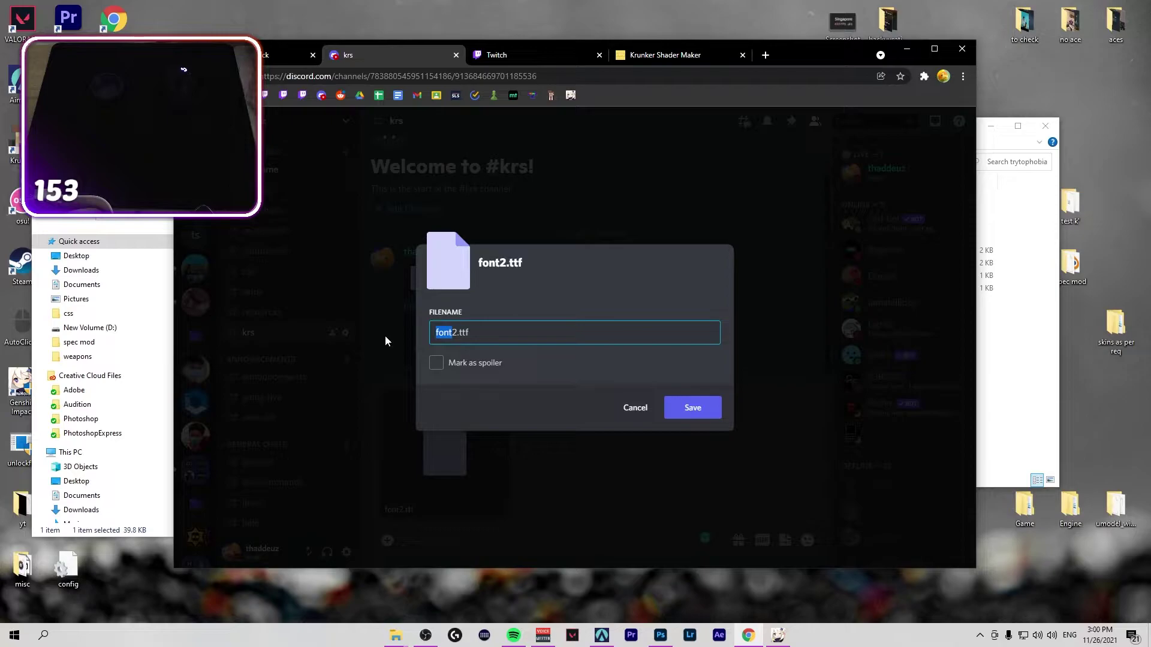
Rename the attachment to KRUNKER FONT.ttf and send it to the channel
{"action": "key", "text": "End"}
{"action": "key", "text": "Left"}
{"action": "key", "text": "Left"}
{"action": "key", "text": "Left"}
{"action": "key", "text": "Left"}
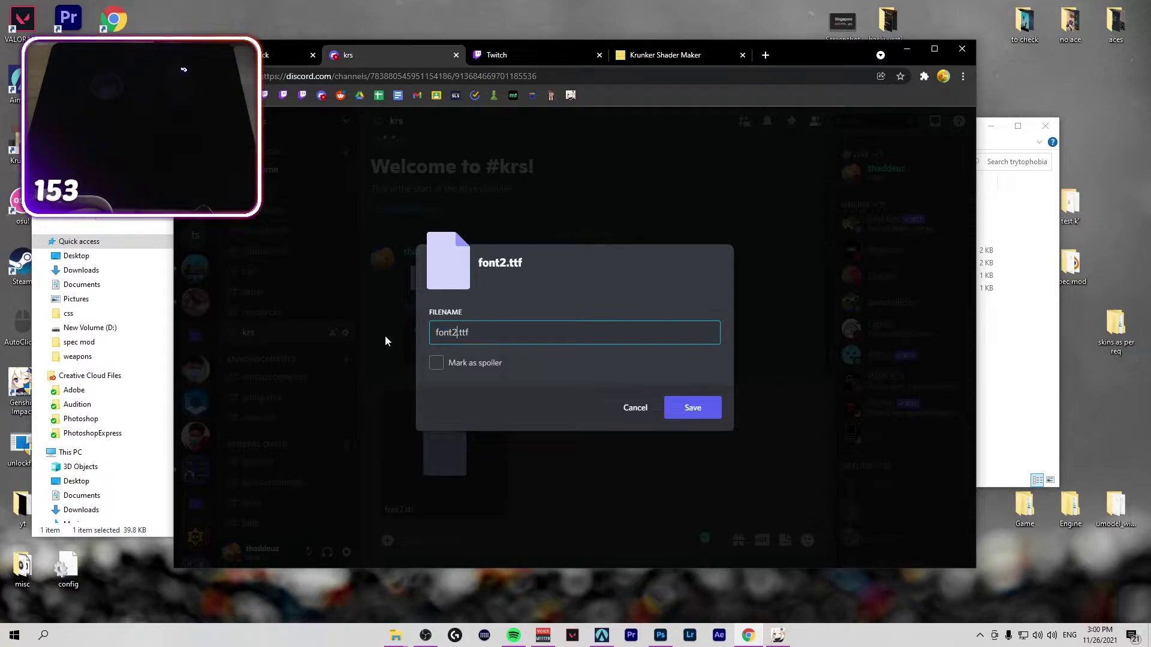
{"action": "key", "text": "BackSpace"}
{"action": "key", "text": "BackSpace"}
{"action": "key", "text": "BackSpace"}
{"action": "key", "text": "BackSpace"}
{"action": "key", "text": "BackSpace"}
{"action": "type", "text": "FFF"}
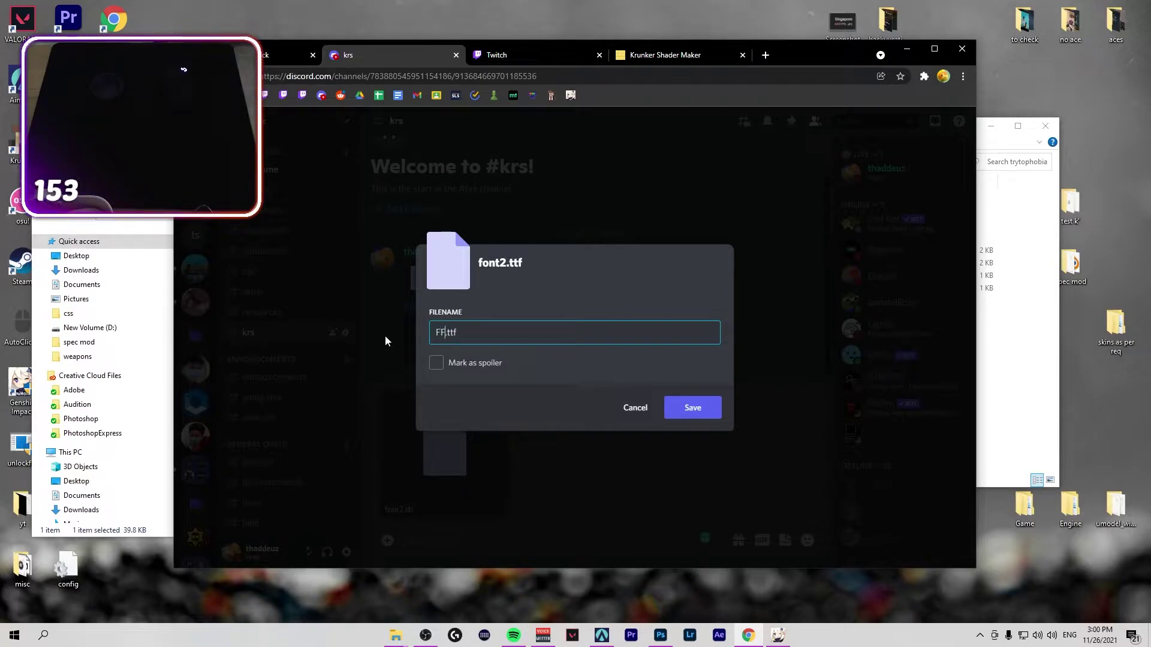
{"action": "key", "text": "BackSpace"}
{"action": "key", "text": "BackSpace"}
{"action": "key", "text": "BackSpace"}
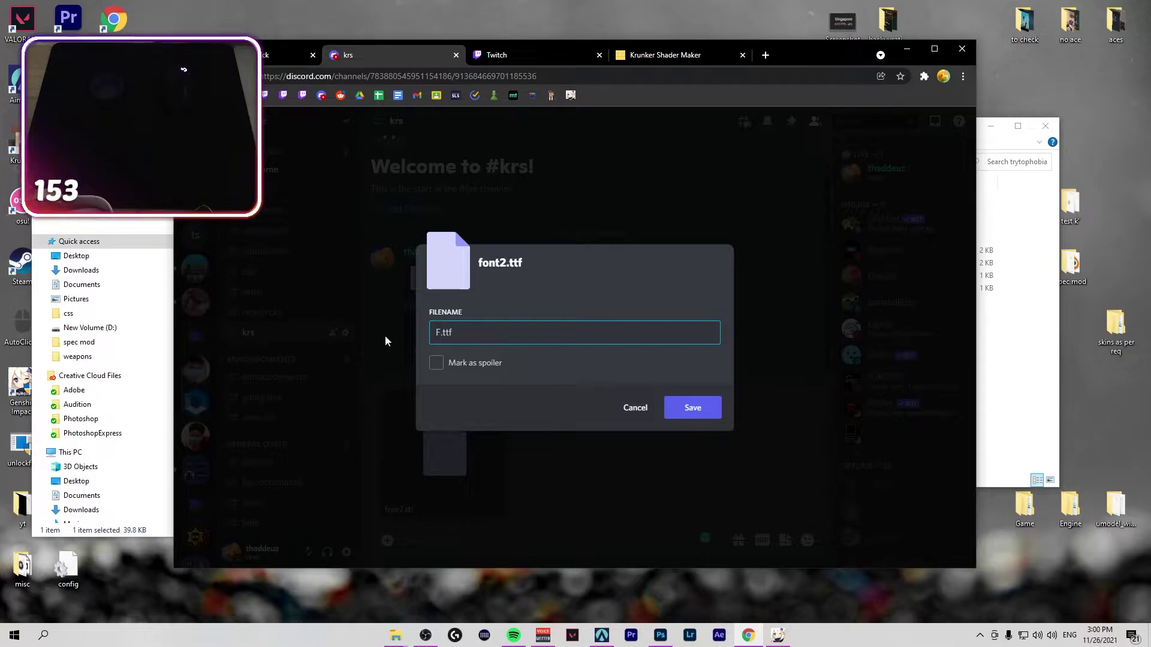
{"action": "type", "text": "KRUNKER "}
{"action": "type", "text": "FONT"}
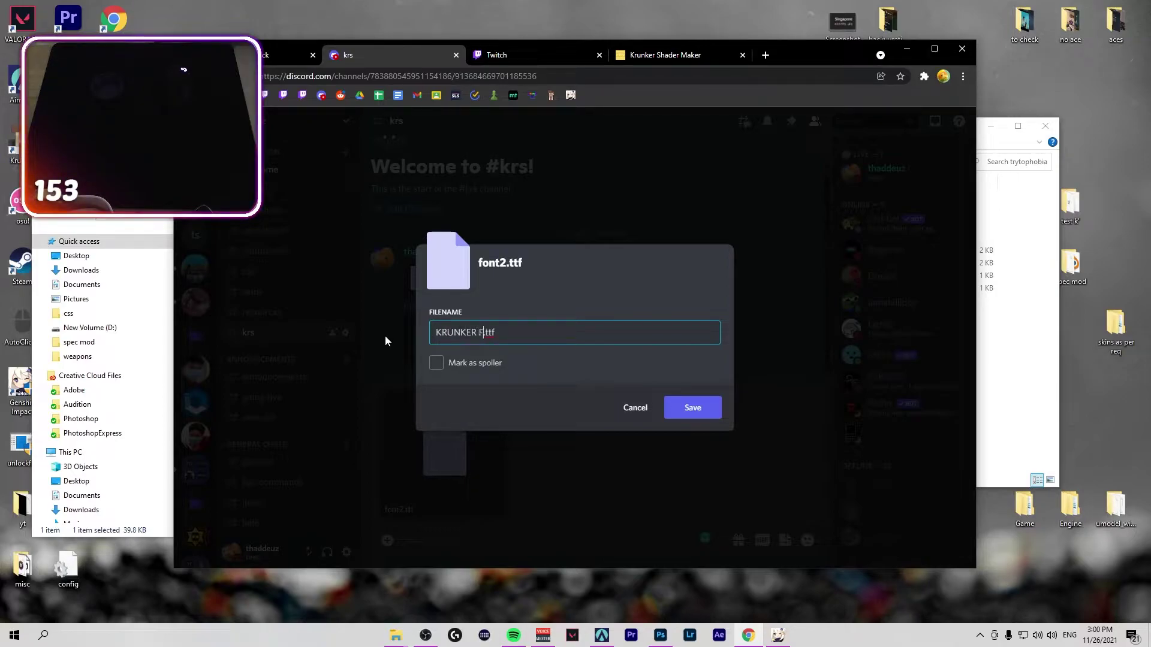
{"action": "key", "text": "Return"}
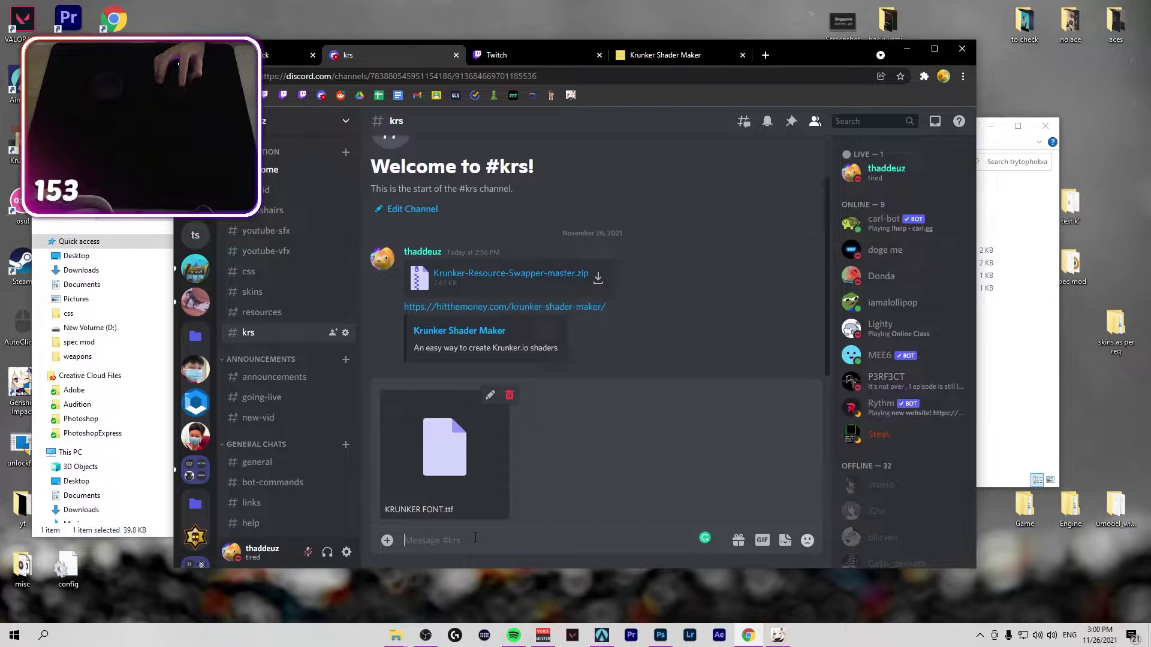
{"action": "key", "text": "Return"}
View the sample CSS font rule from the mod's css folder in Notepad, then close it
{"action": "left_click", "coordinate": [153, 366]}
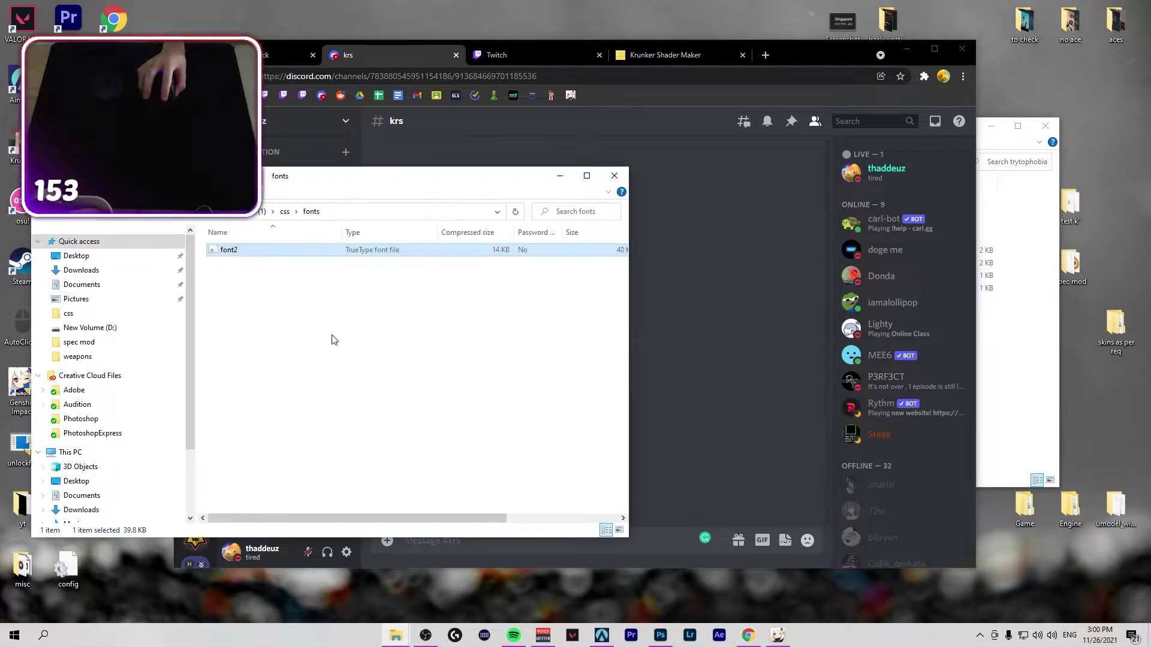
{"action": "left_click", "coordinate": [280, 214]}
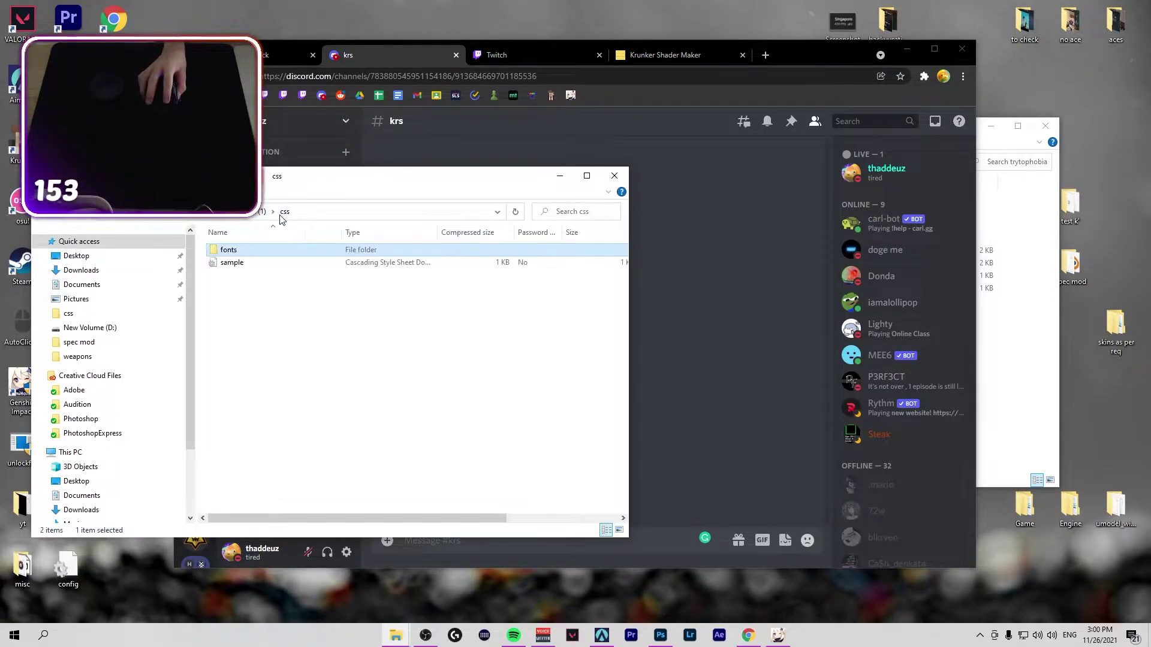
{"action": "double_click", "coordinate": [265, 264]}
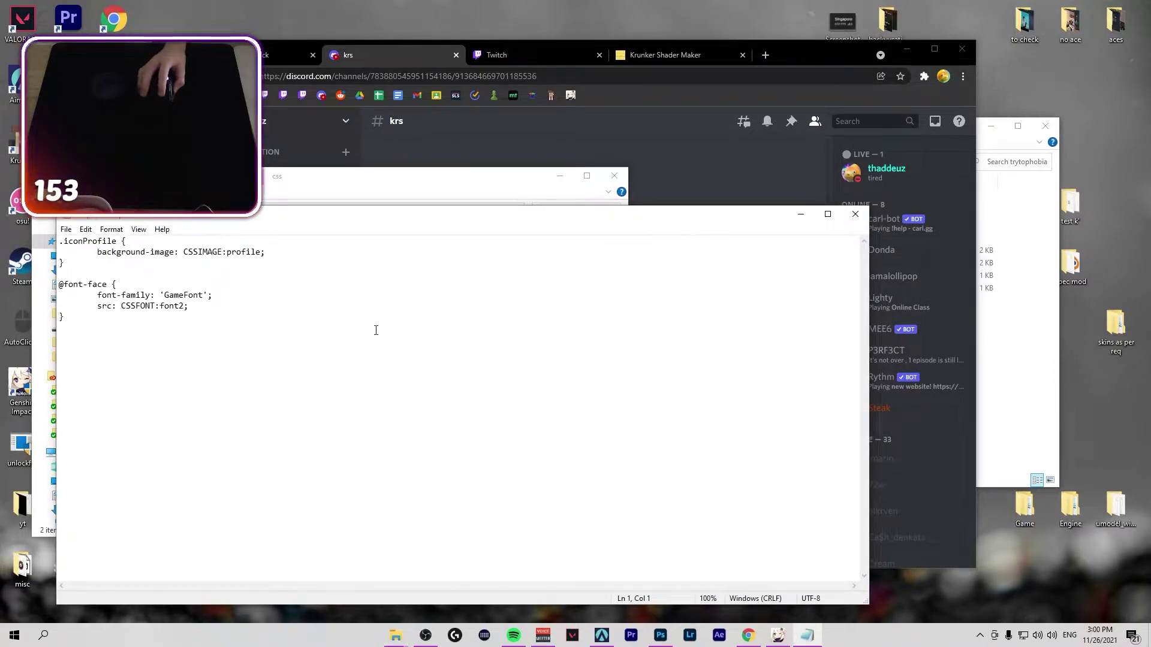
{"action": "key", "text": "Right"}
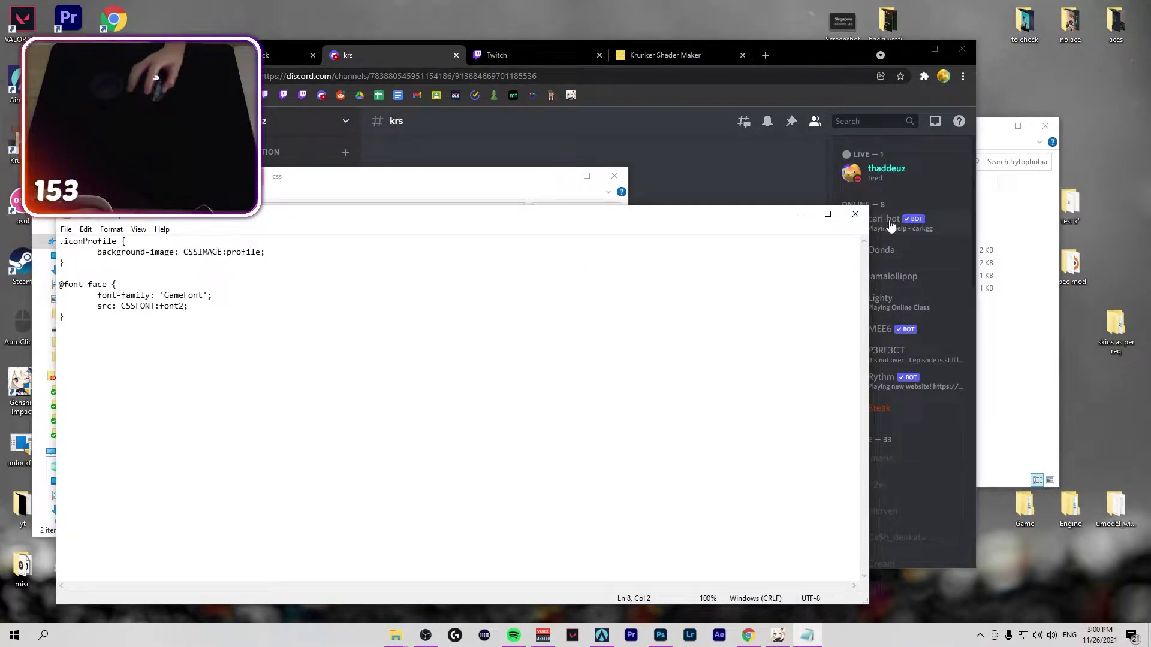
{"action": "left_click", "coordinate": [856, 213]}
Check trytophobia's empty css folder, then open main_custom from the test k' css folder
{"action": "left_click", "coordinate": [995, 243]}
{"action": "double_click", "coordinate": [662, 203]}
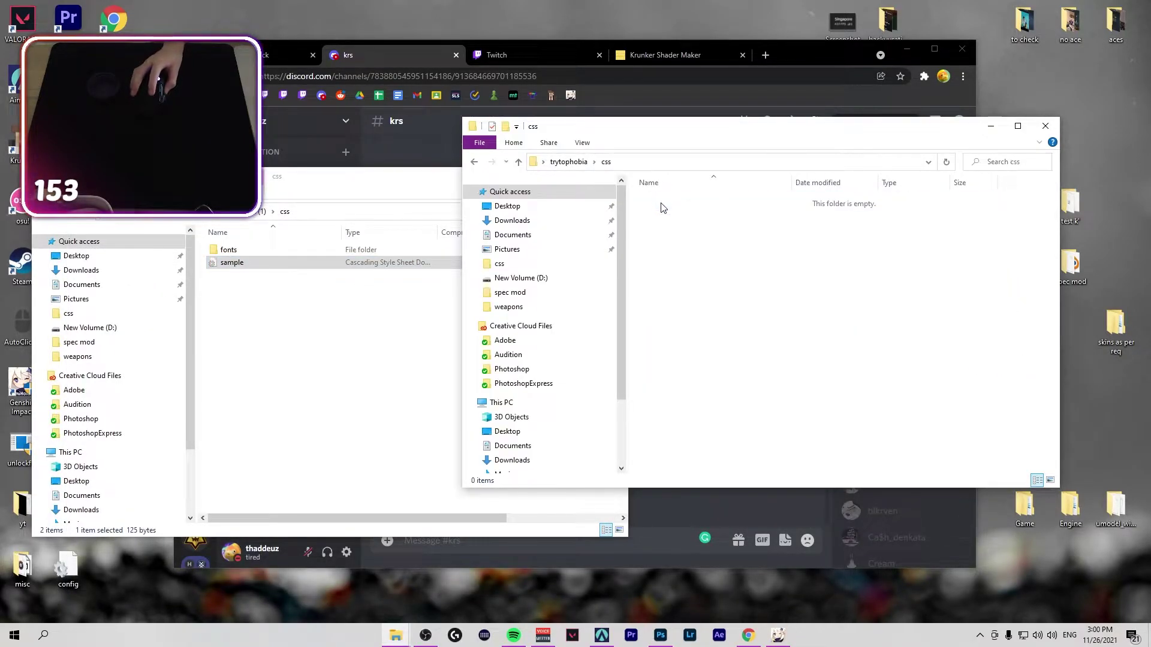
{"action": "left_click", "coordinate": [1045, 127]}
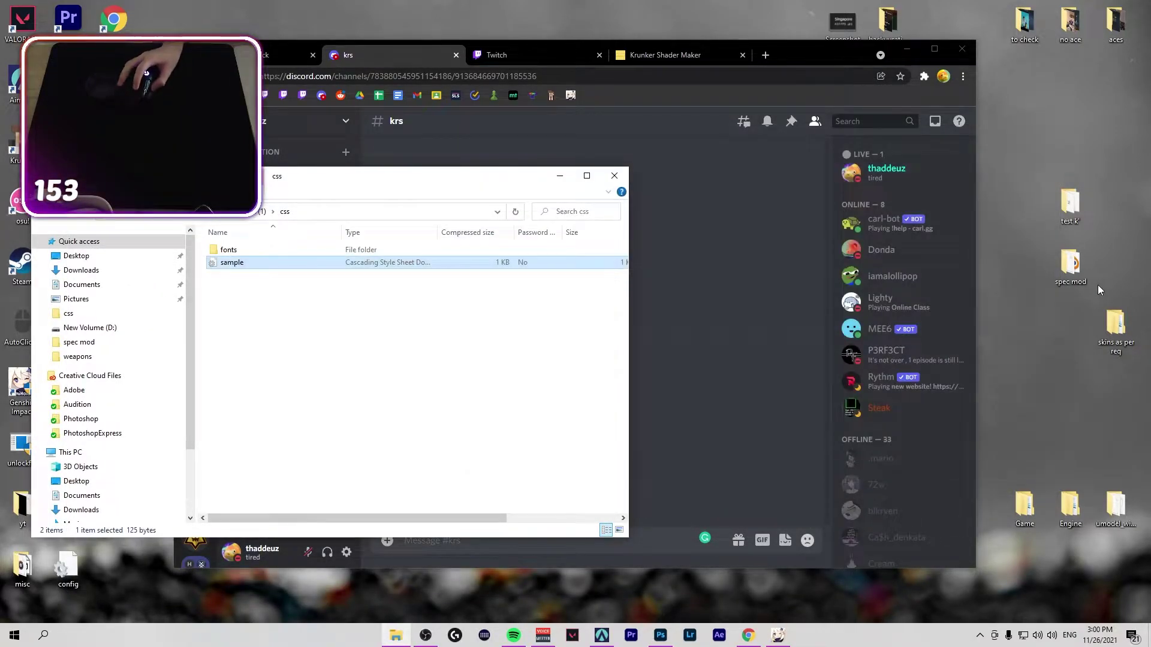
{"action": "double_click", "coordinate": [1064, 213]}
{"action": "double_click", "coordinate": [318, 265]}
{"action": "left_click", "coordinate": [319, 265]}
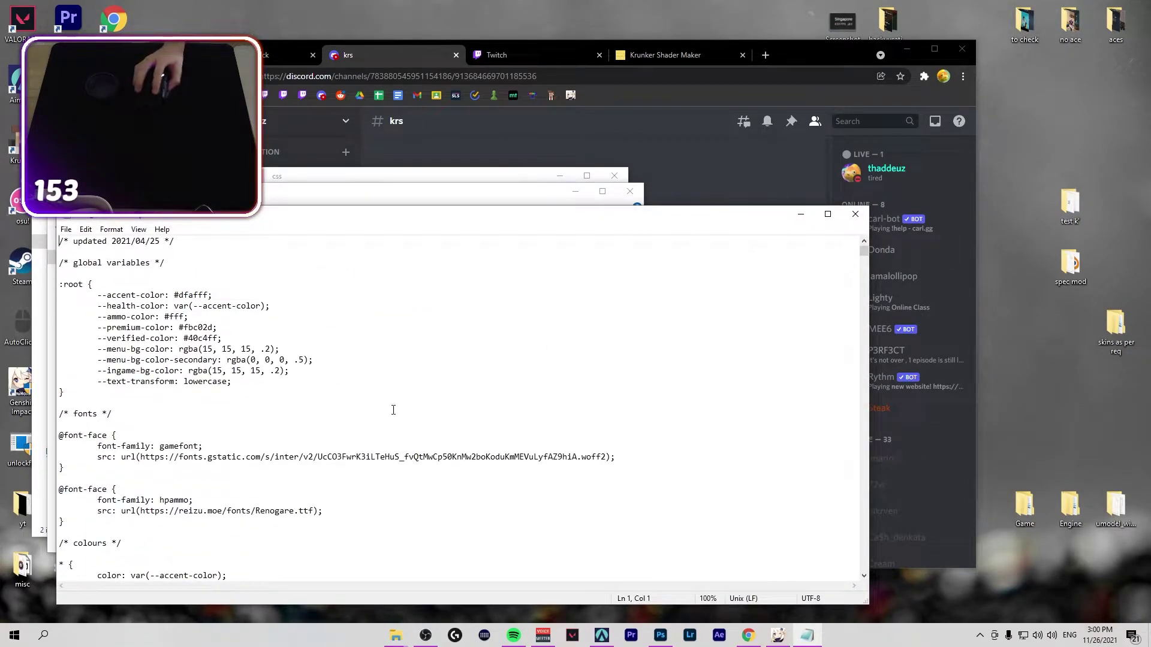
{"action": "left_click_drag", "start_coordinate": [580, 232], "coordinate": [800, 222]}
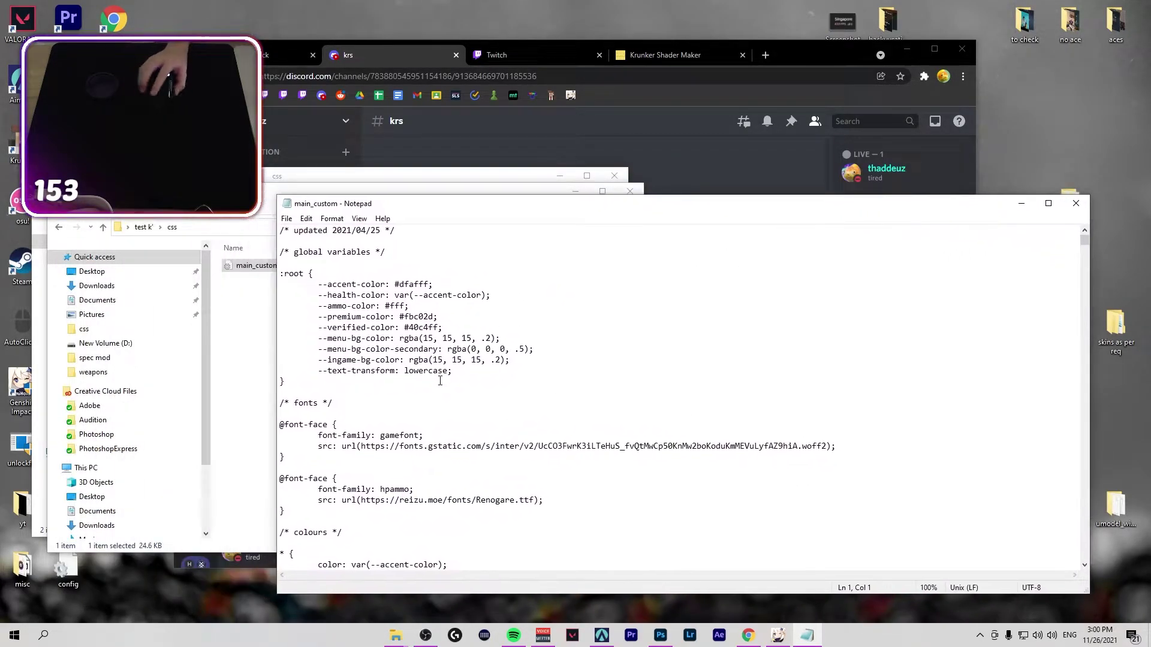
{"action": "scroll", "coordinate": [391, 406], "scroll_direction": "down", "scroll_amount": 2}
{"action": "scroll", "coordinate": [390, 407], "scroll_direction": "up", "scroll_amount": 2}
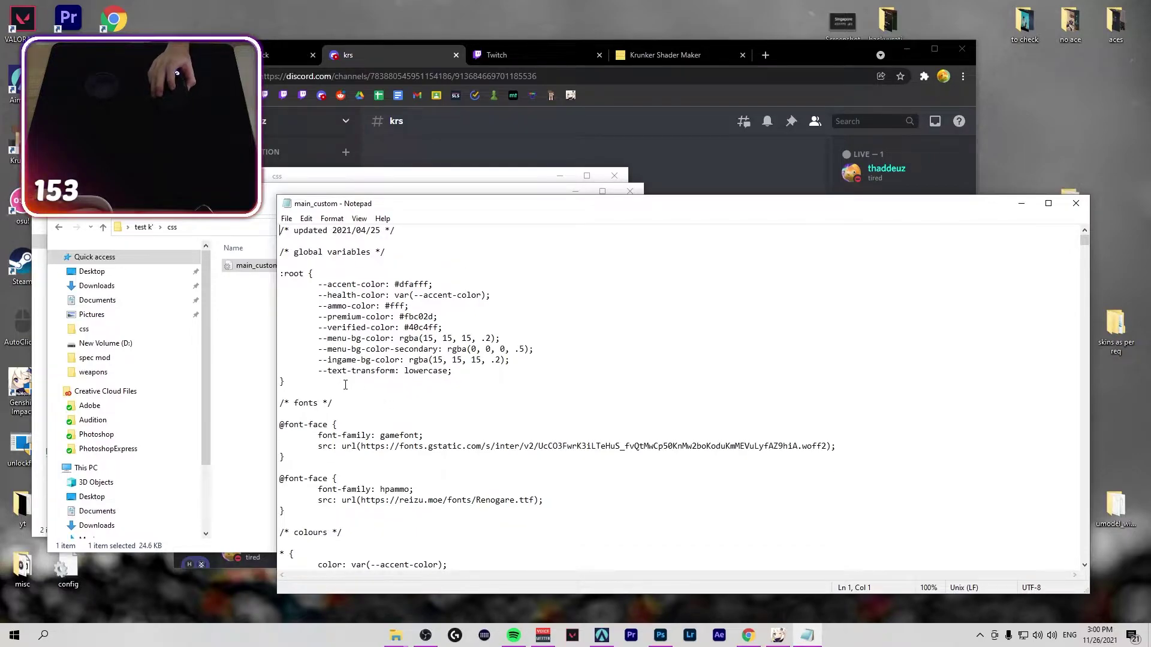
{"action": "left_click_drag", "start_coordinate": [332, 390], "coordinate": [278, 273]}
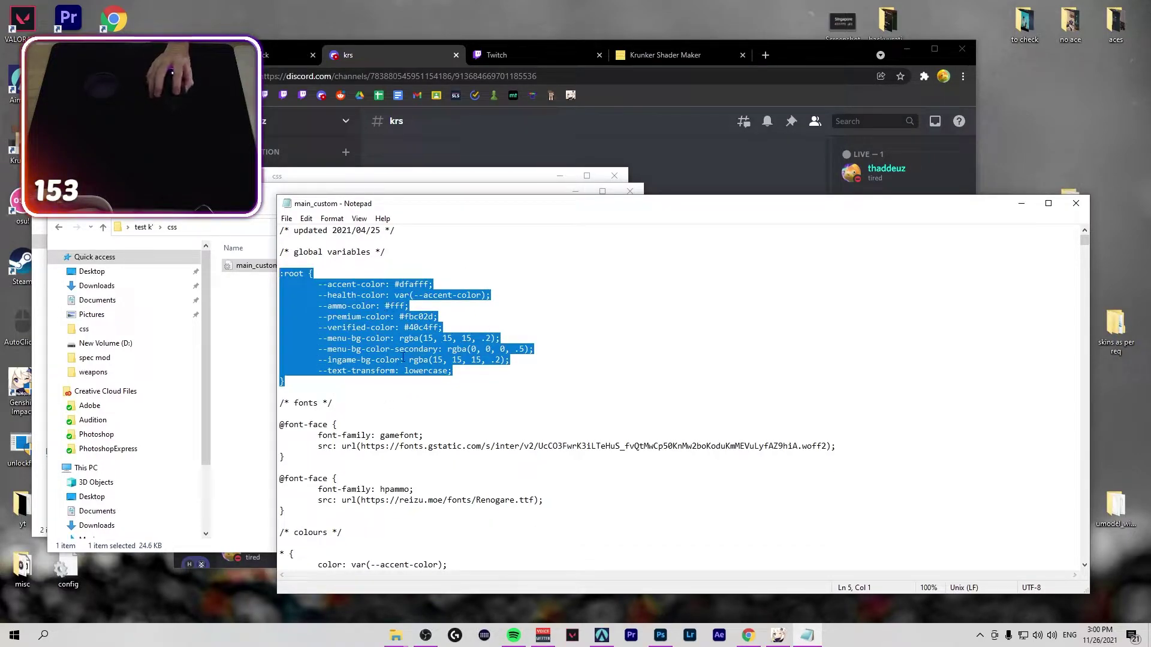
{"action": "left_click_drag", "start_coordinate": [315, 403], "coordinate": [275, 290]}
{"action": "left_click", "coordinate": [310, 354]}
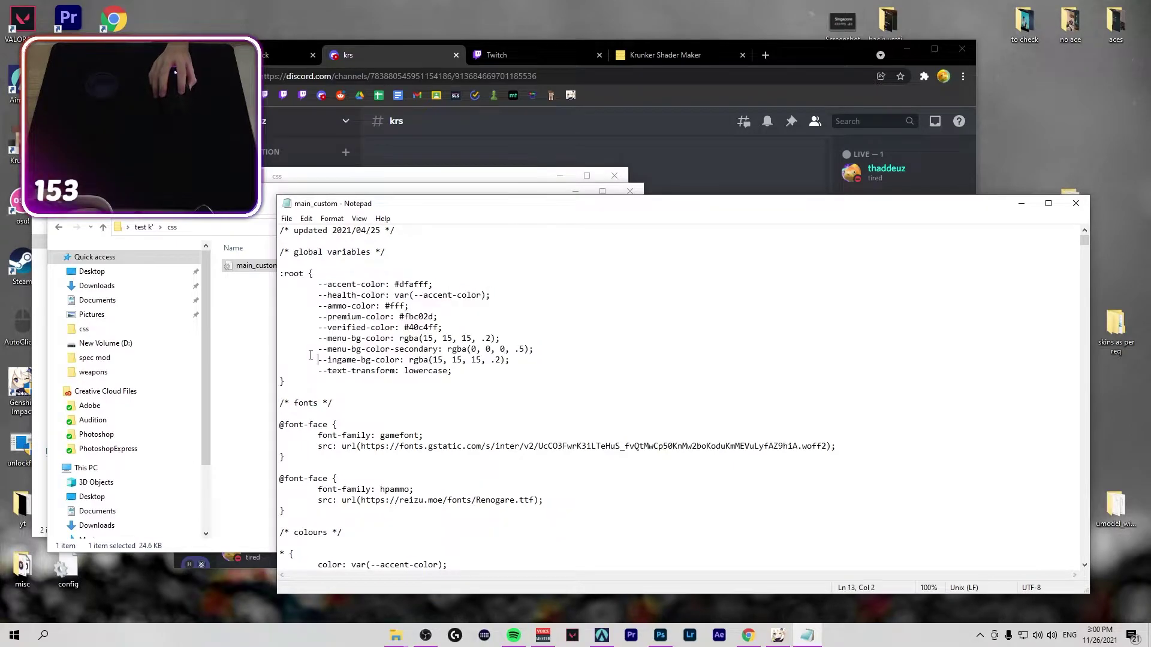
{"action": "left_click_drag", "start_coordinate": [303, 391], "coordinate": [263, 278]}
{"action": "scroll", "coordinate": [352, 436], "scroll_direction": "down", "scroll_amount": 1}
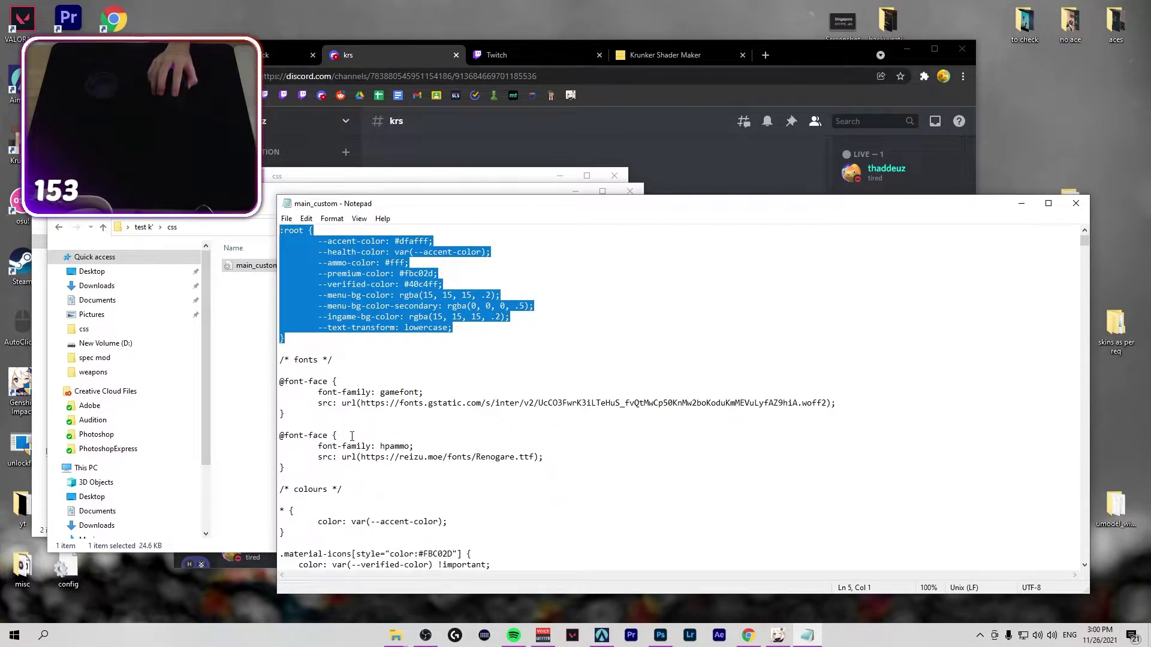
{"action": "left_click_drag", "start_coordinate": [293, 473], "coordinate": [268, 378]}
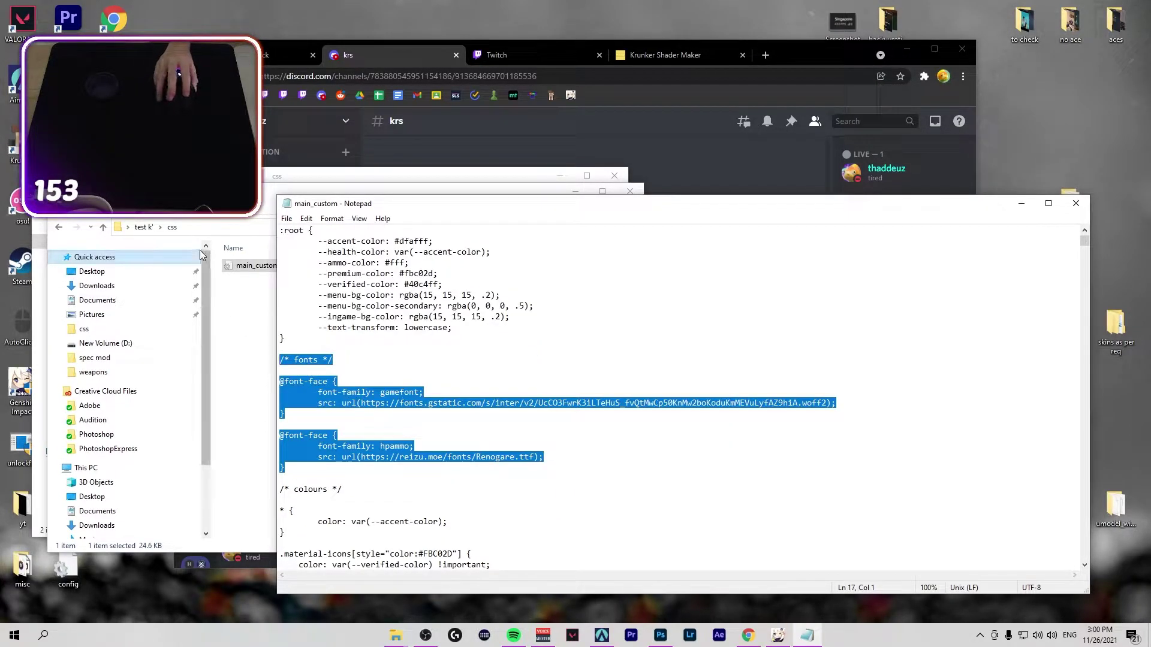
Glance at the test k' folder contents, then scroll through the rest of main_custom
{"action": "left_click", "coordinate": [148, 229]}
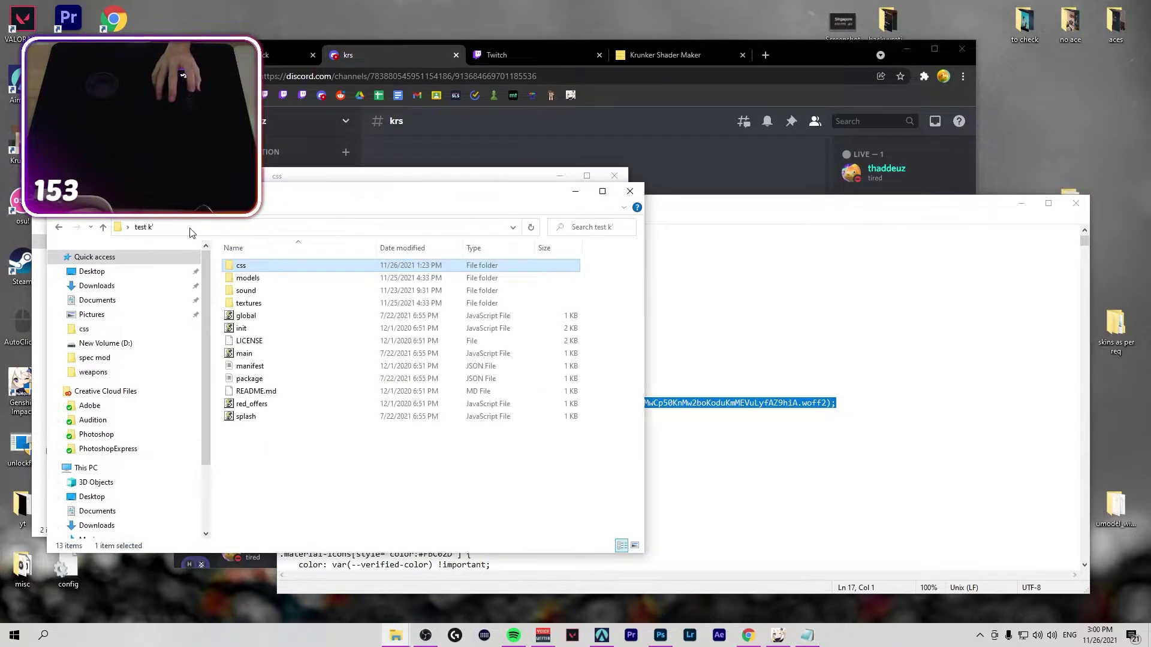
{"action": "left_click", "coordinate": [1000, 391]}
{"action": "scroll", "coordinate": [334, 449], "scroll_direction": "down", "scroll_amount": 6}
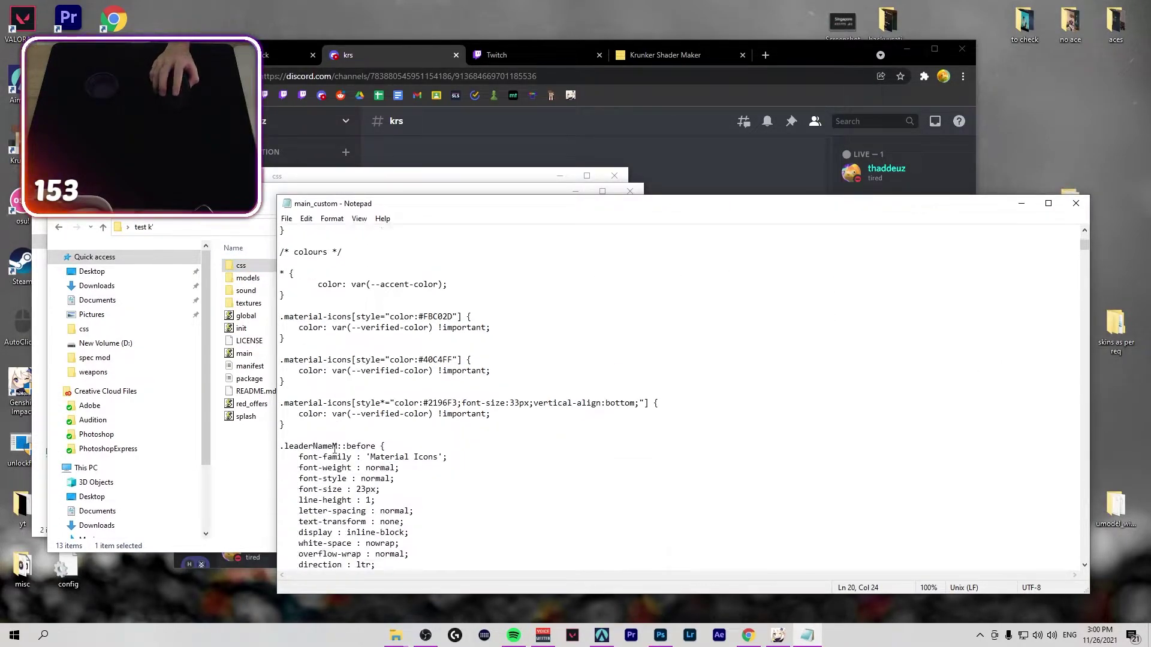
{"action": "scroll", "coordinate": [335, 449], "scroll_direction": "down", "scroll_amount": 20}
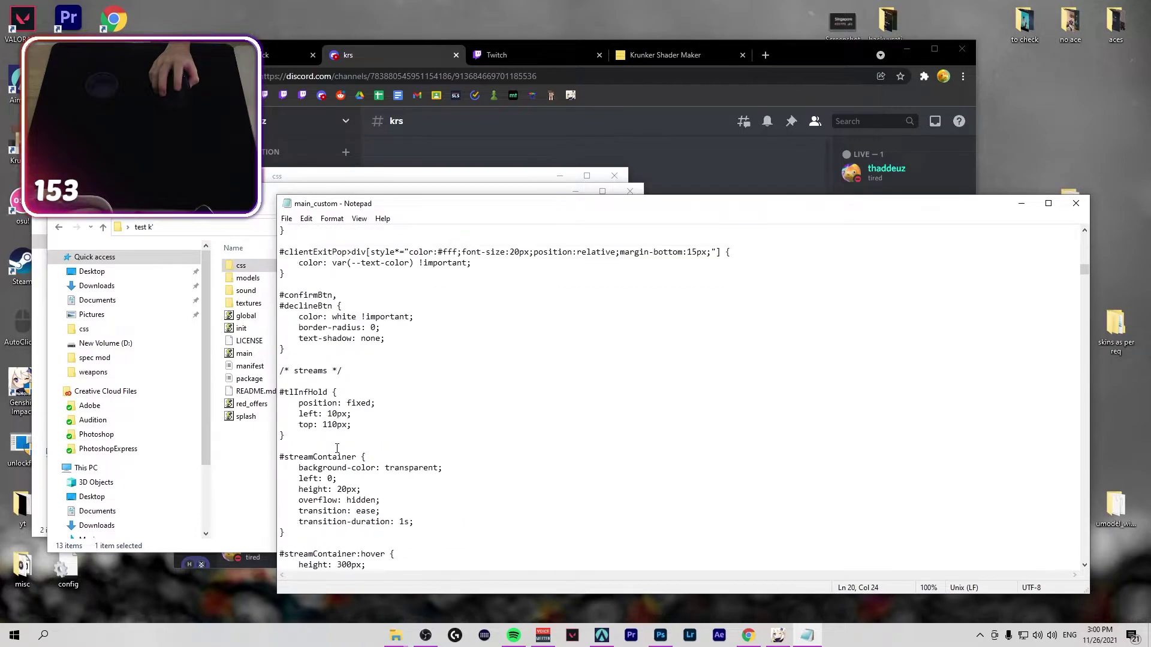
{"action": "scroll", "coordinate": [337, 448], "scroll_direction": "down", "scroll_amount": 20}
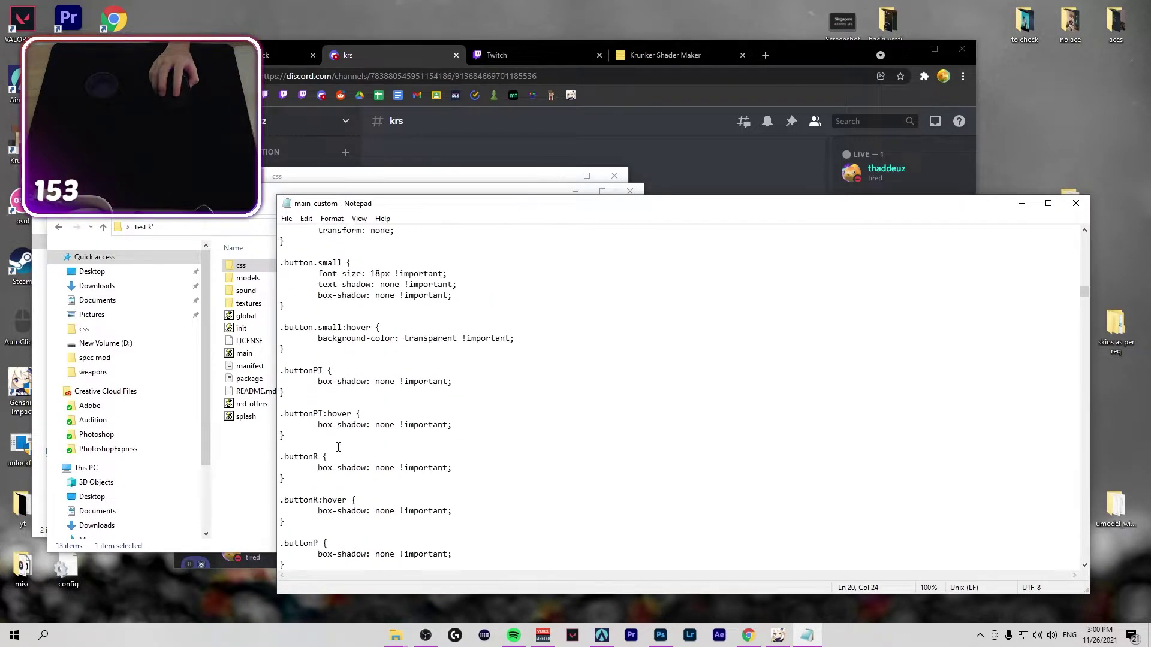
{"action": "scroll", "coordinate": [338, 447], "scroll_direction": "down", "scroll_amount": 20}
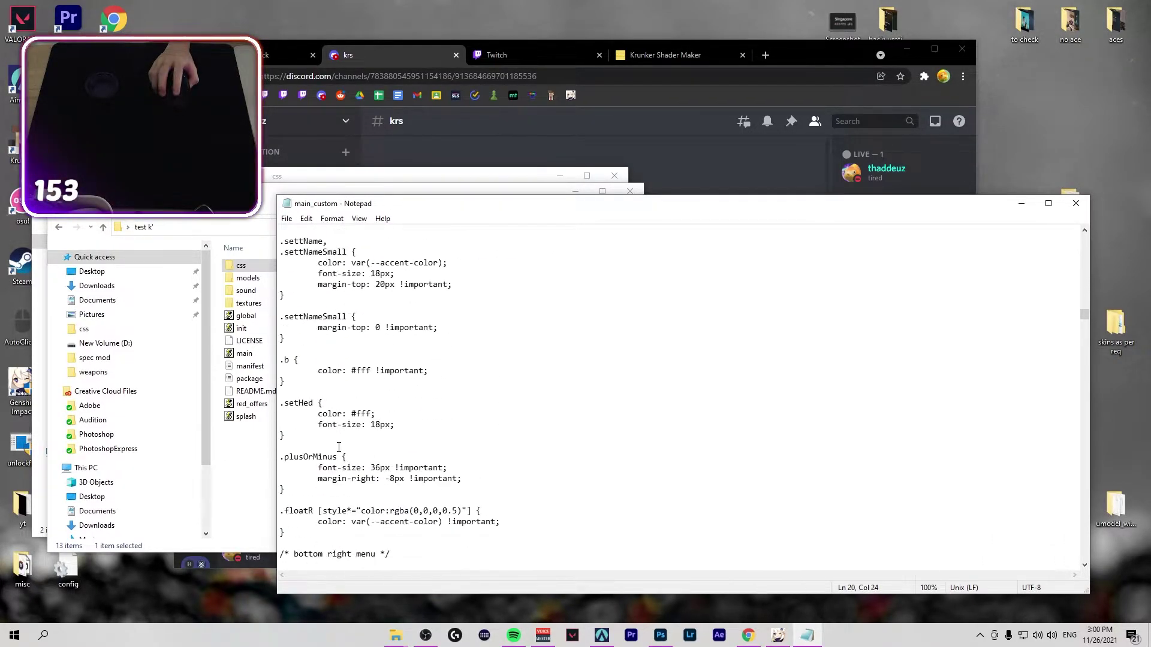
{"action": "scroll", "coordinate": [339, 447], "scroll_direction": "down", "scroll_amount": 20}
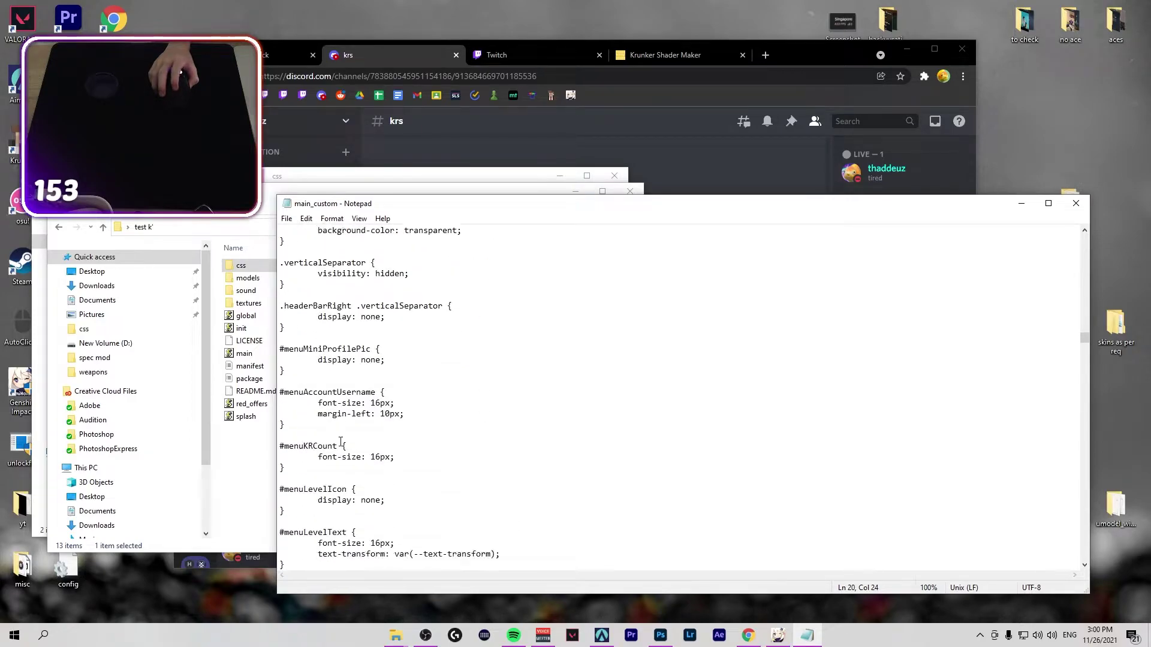
{"action": "scroll", "coordinate": [340, 442], "scroll_direction": "down", "scroll_amount": 20}
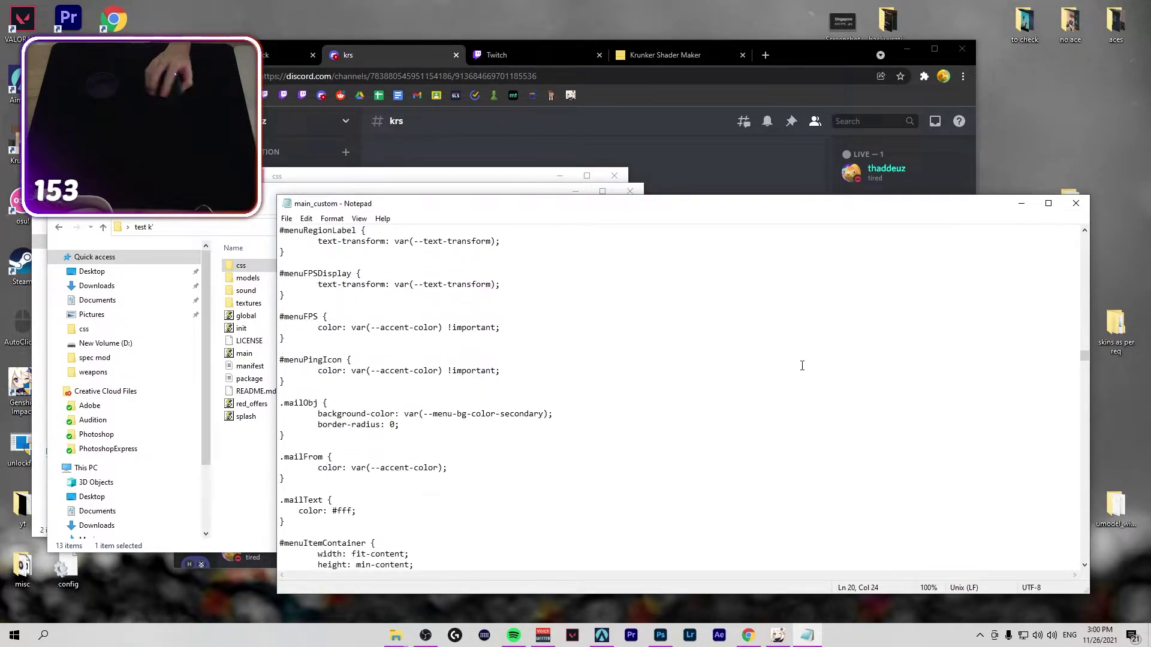
{"action": "scroll", "coordinate": [802, 365], "scroll_direction": "down", "scroll_amount": 3}
Close the main_custom stylesheet and the test k' folder window
{"action": "left_click", "coordinate": [1076, 203]}
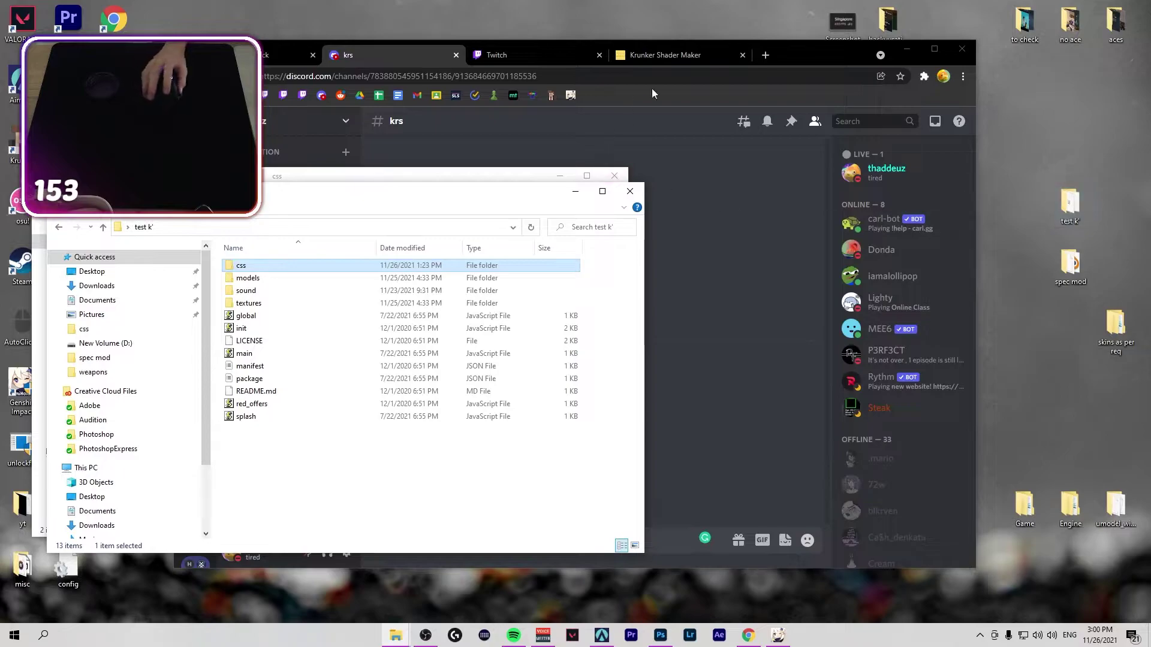
{"action": "left_click", "coordinate": [762, 55]}
{"action": "left_click", "coordinate": [810, 57]}
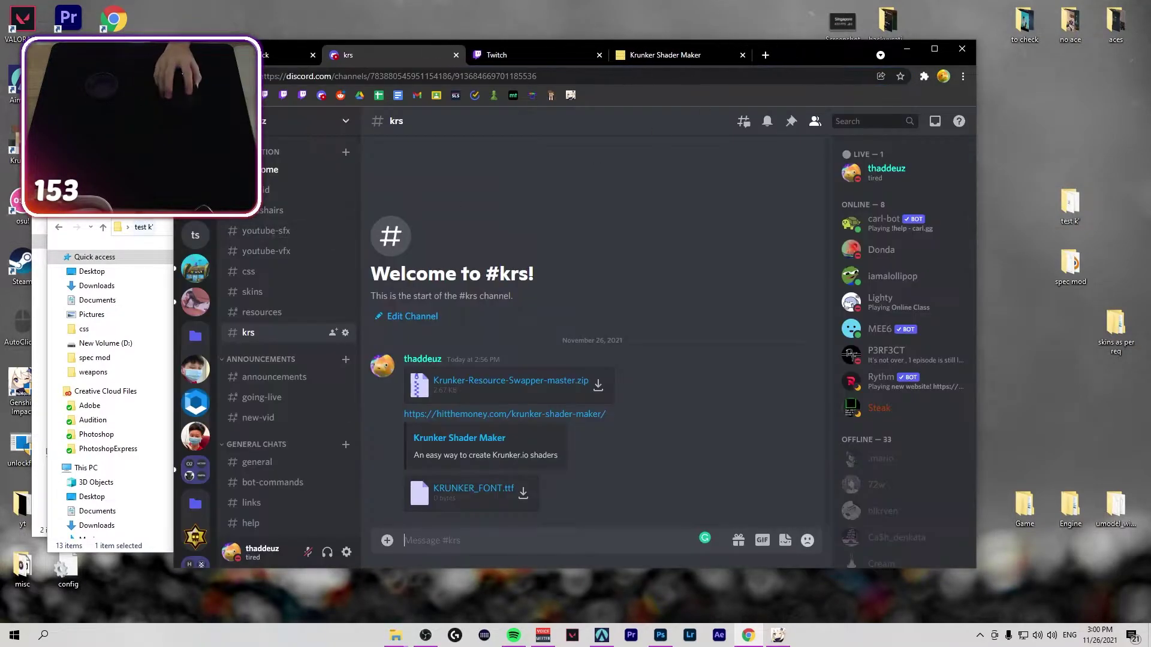
{"action": "key", "text": "alt+Tab"}
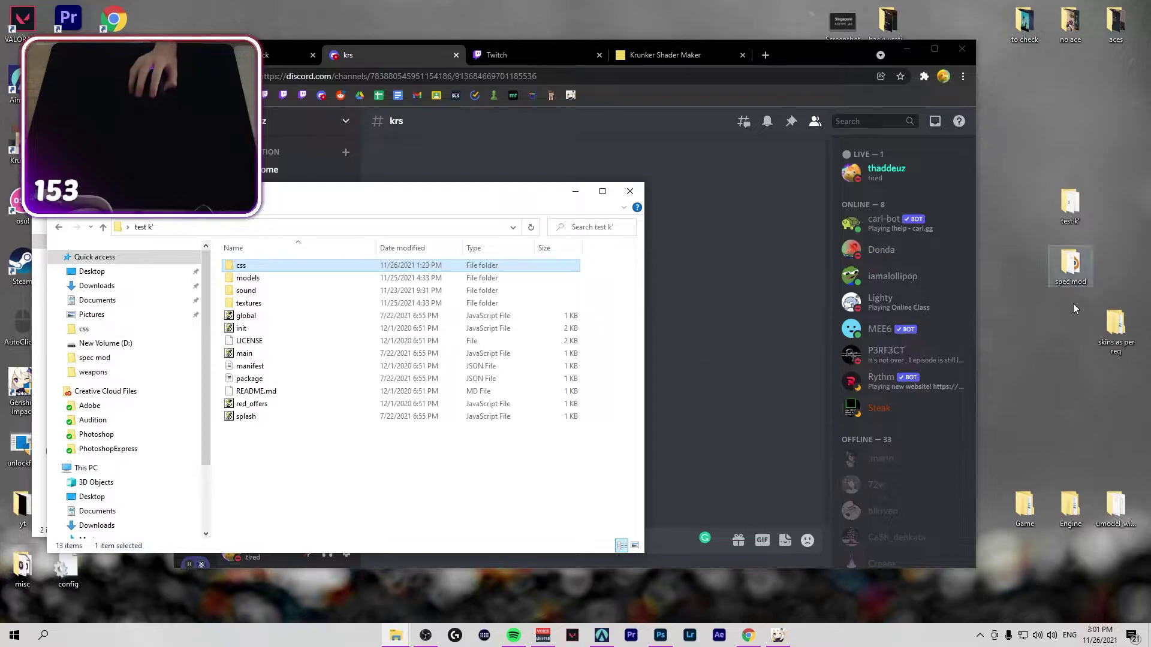
{"action": "left_click", "coordinate": [630, 191]}
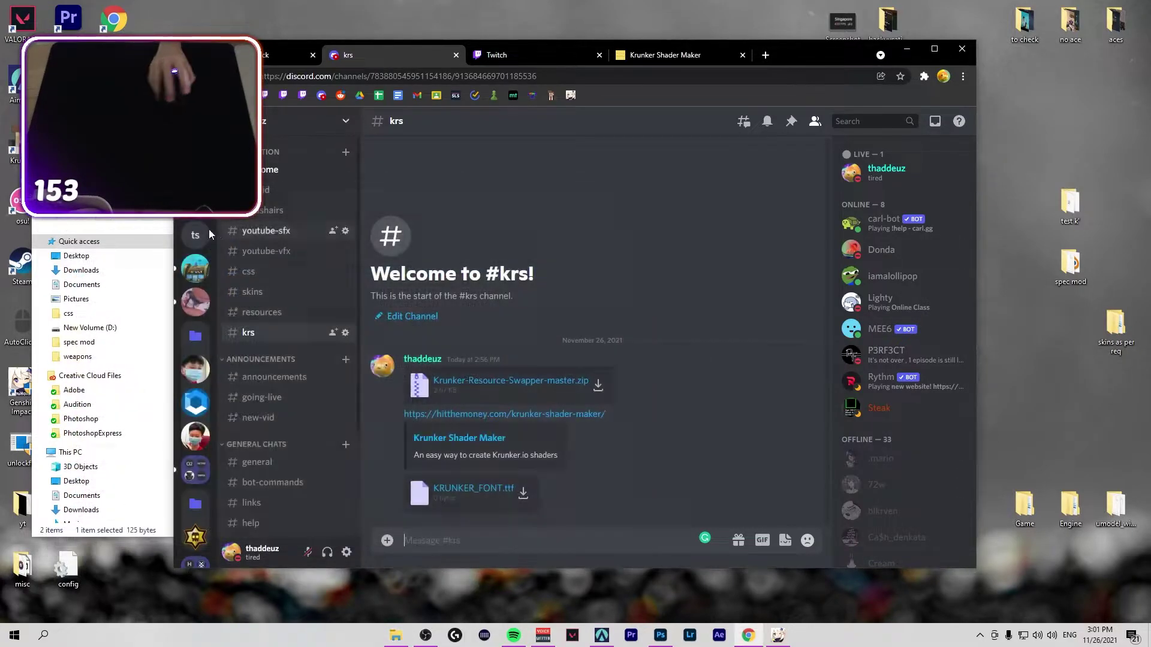
View the mod's models > attach > attach_0 sight model in 3D Viewer, orbit it, and close it
{"action": "key", "text": "alt+Tab"}
{"action": "left_click", "coordinate": [252, 214]}
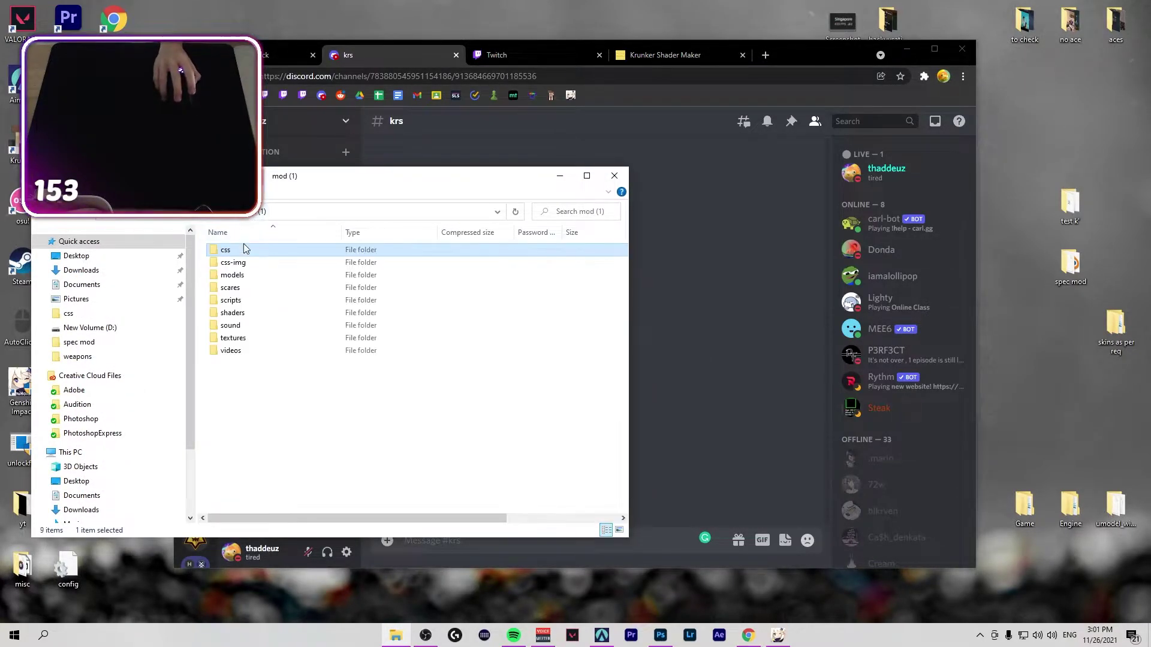
{"action": "double_click", "coordinate": [235, 277]}
{"action": "double_click", "coordinate": [240, 250]}
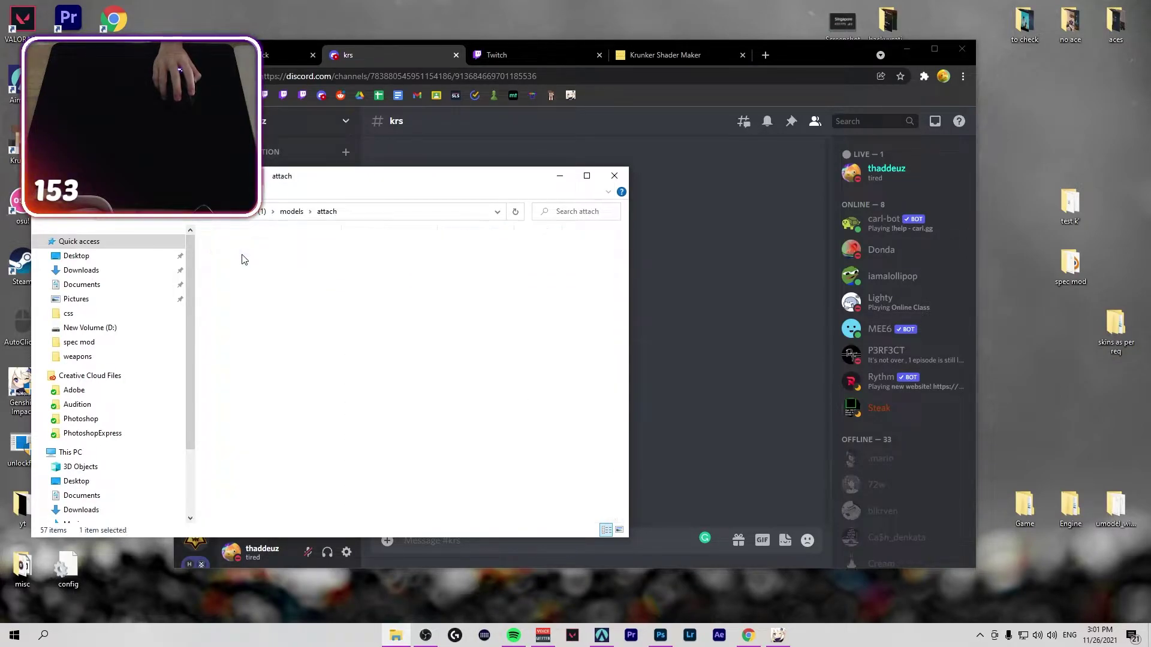
{"action": "double_click", "coordinate": [267, 250]}
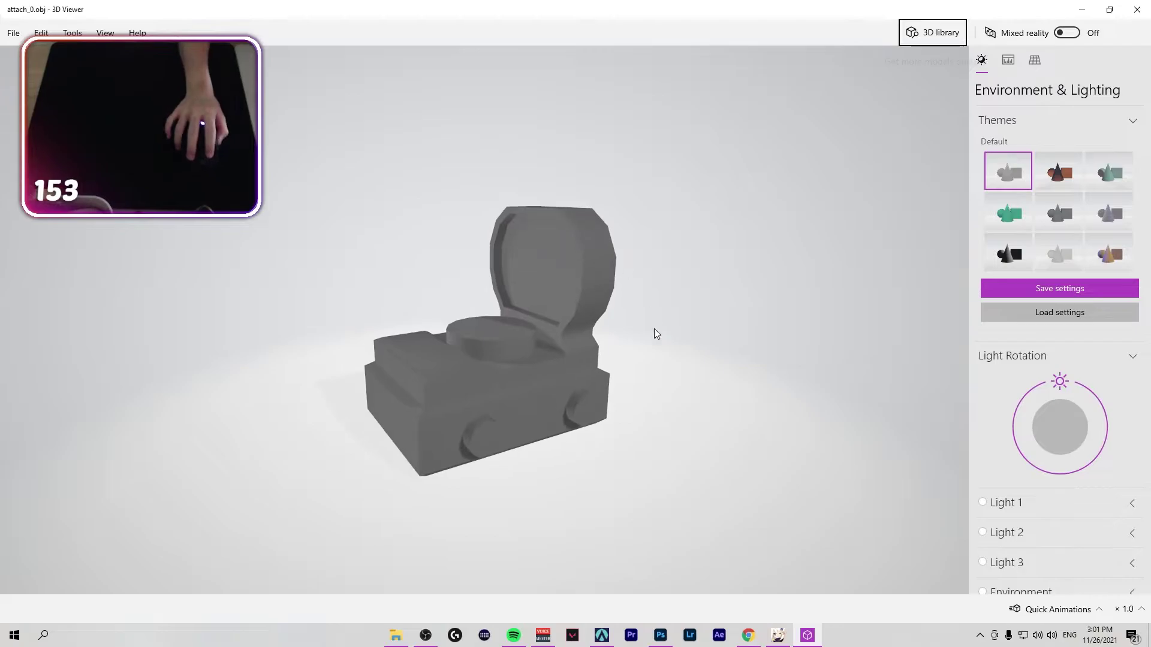
{"action": "left_click_drag", "start_coordinate": [326, 359], "coordinate": [747, 196]}
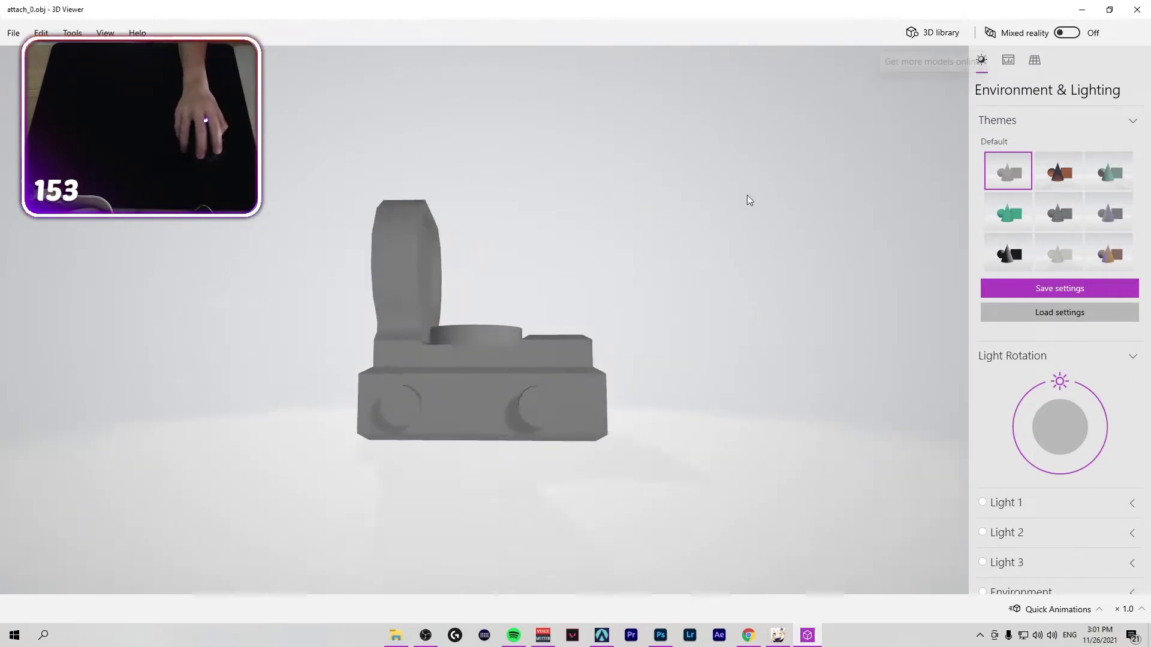
{"action": "left_click", "coordinate": [1132, 6]}
Open YouTube in a new tab and browse the user's own channel Videos list
{"action": "key", "text": "ctrl+t"}
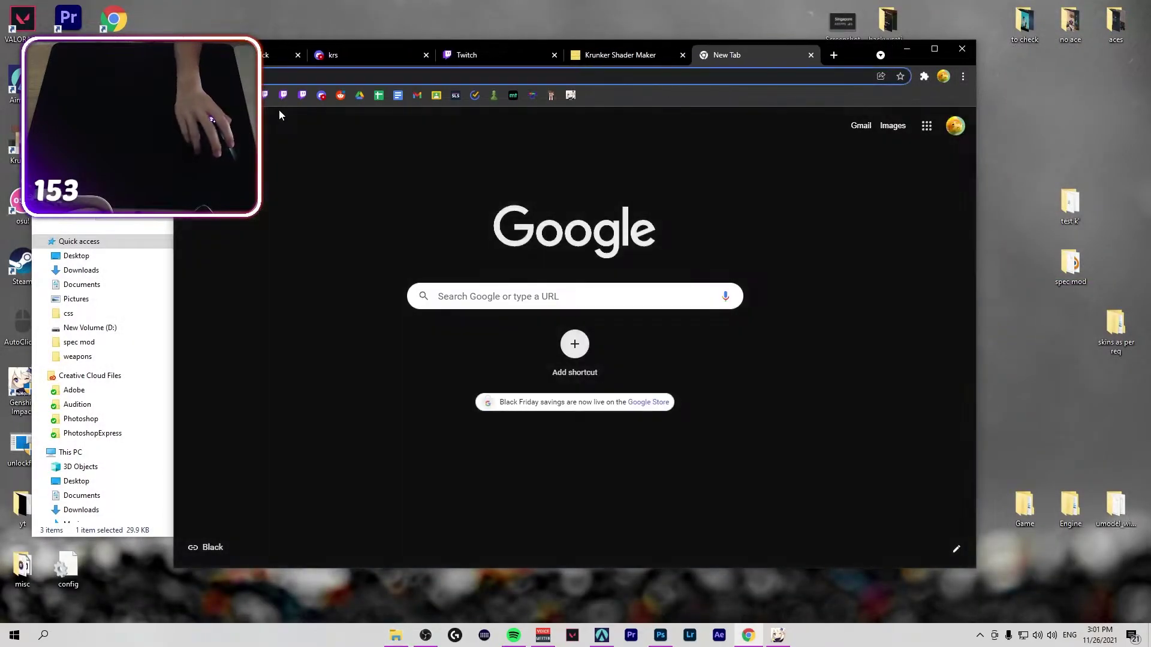
{"action": "key", "text": "Return"}
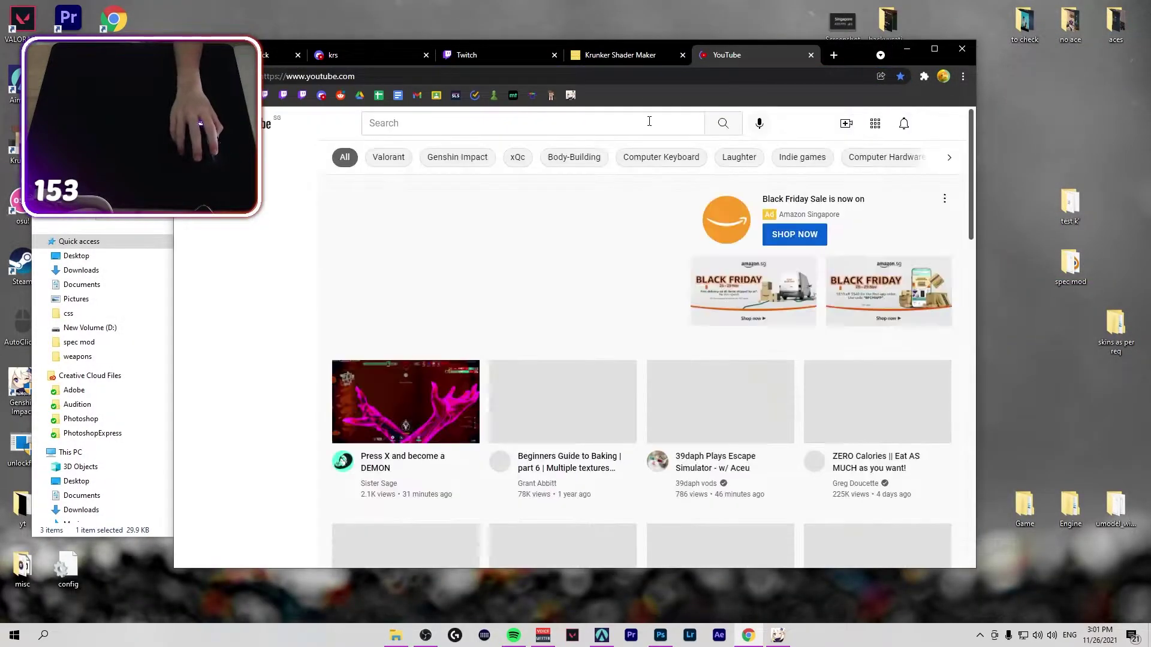
{"action": "left_click", "coordinate": [648, 122]}
{"action": "left_click", "coordinate": [939, 123]}
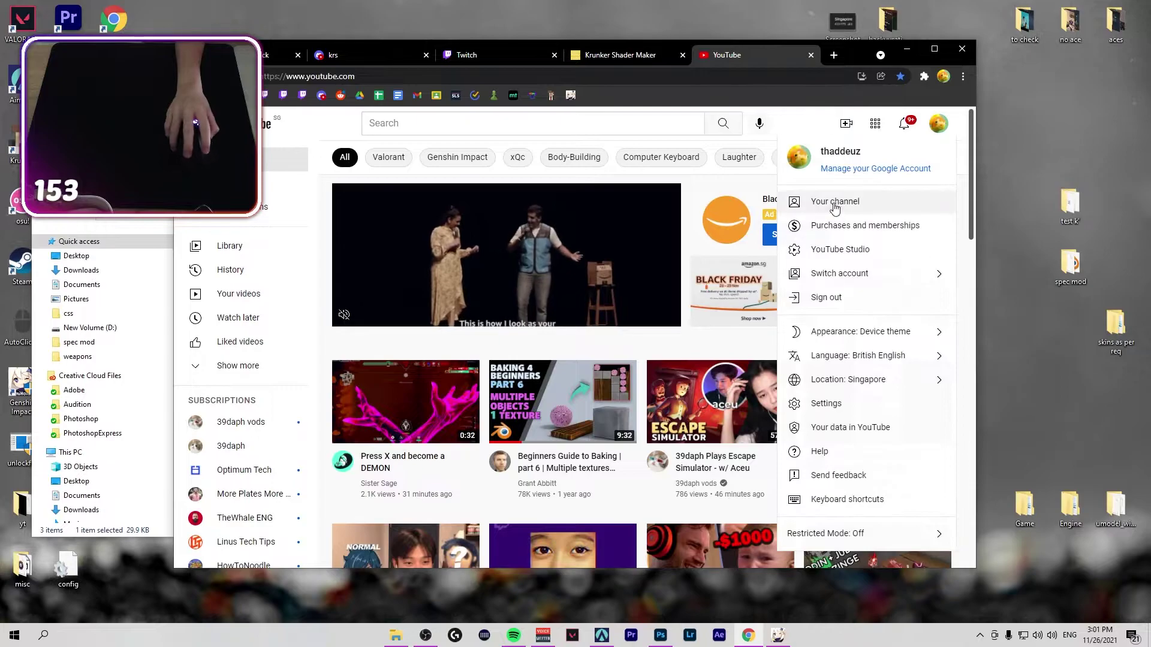
{"action": "left_click", "coordinate": [839, 198]}
{"action": "scroll", "coordinate": [491, 333], "scroll_direction": "down", "scroll_amount": 3}
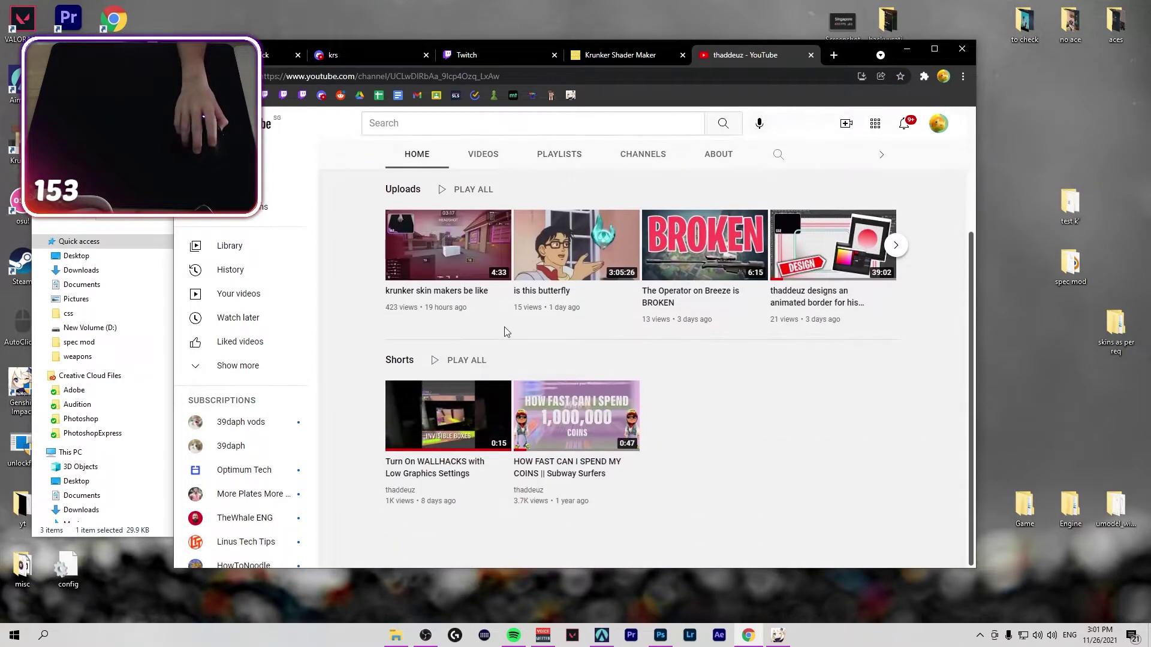
{"action": "left_click", "coordinate": [483, 154]}
{"action": "scroll", "coordinate": [608, 412], "scroll_direction": "down", "scroll_amount": 10}
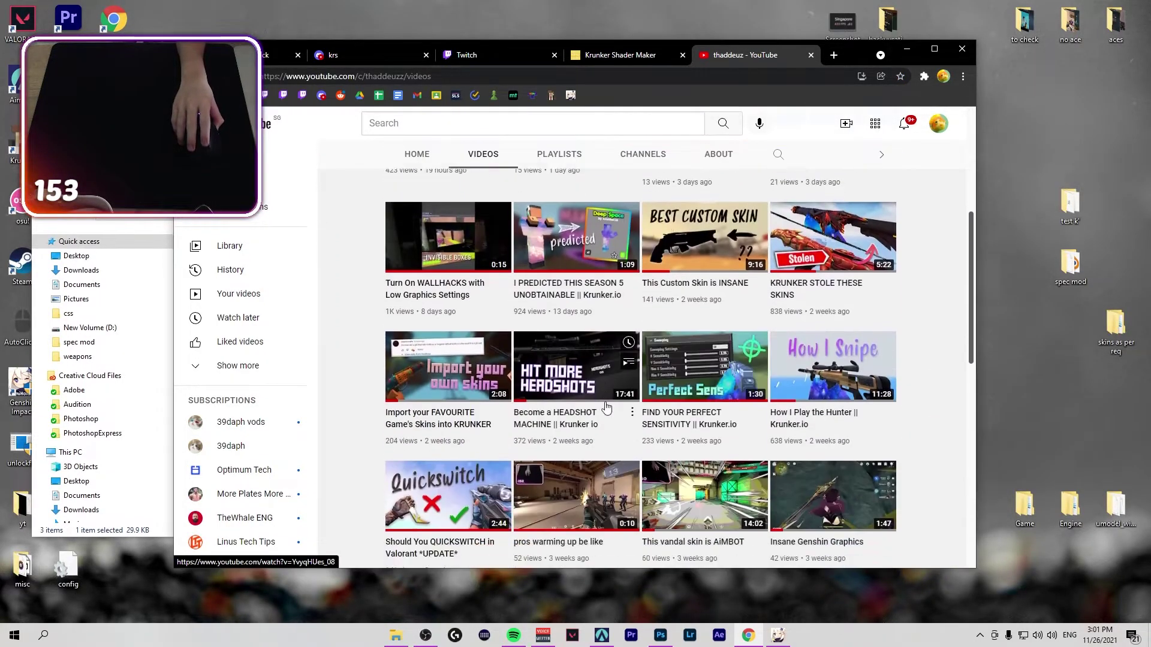
{"action": "scroll", "coordinate": [607, 412], "scroll_direction": "down", "scroll_amount": 10}
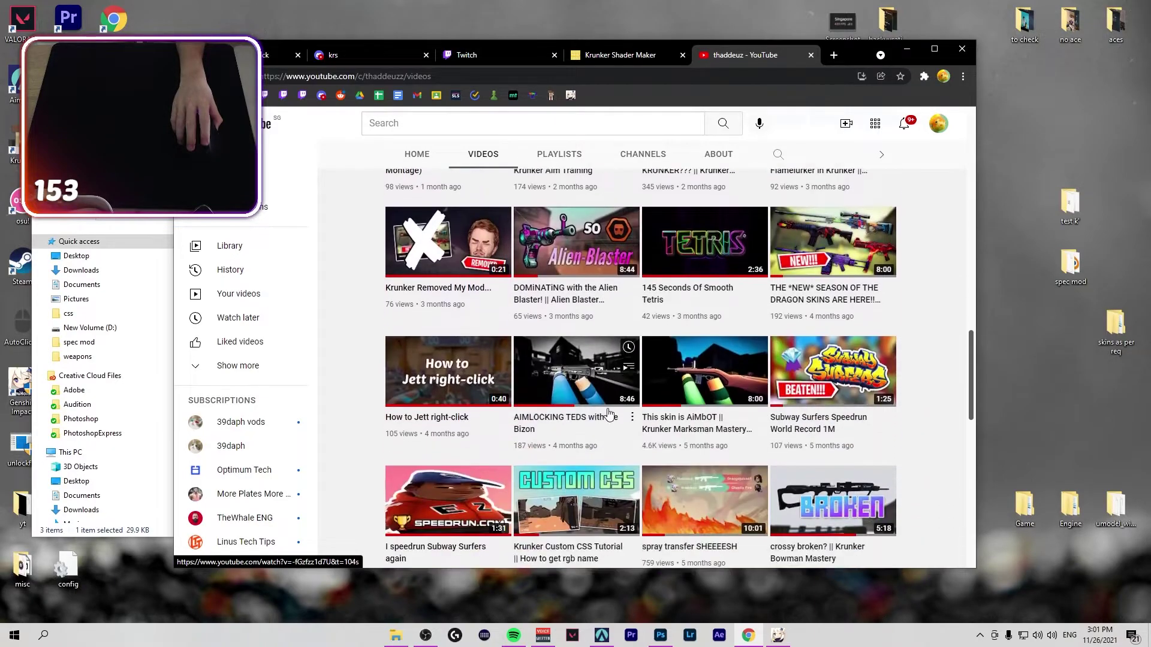
{"action": "scroll", "coordinate": [611, 414], "scroll_direction": "down", "scroll_amount": 8}
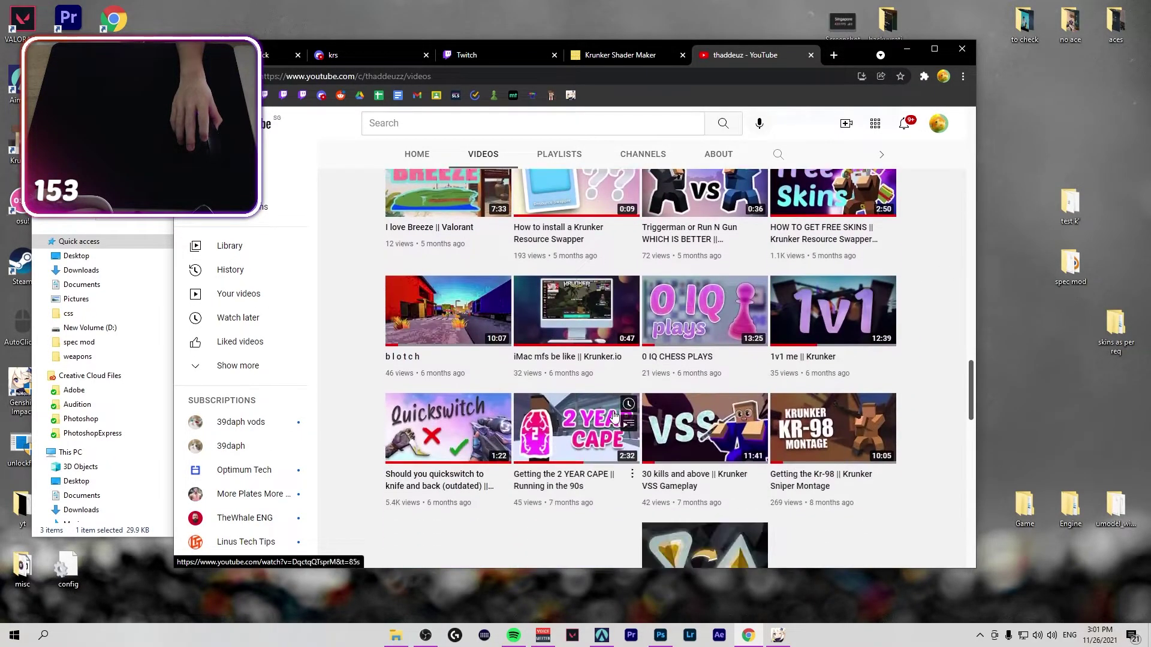
{"action": "scroll", "coordinate": [612, 408], "scroll_direction": "up", "scroll_amount": 6}
{"action": "scroll", "coordinate": [613, 408], "scroll_direction": "up", "scroll_amount": 9}
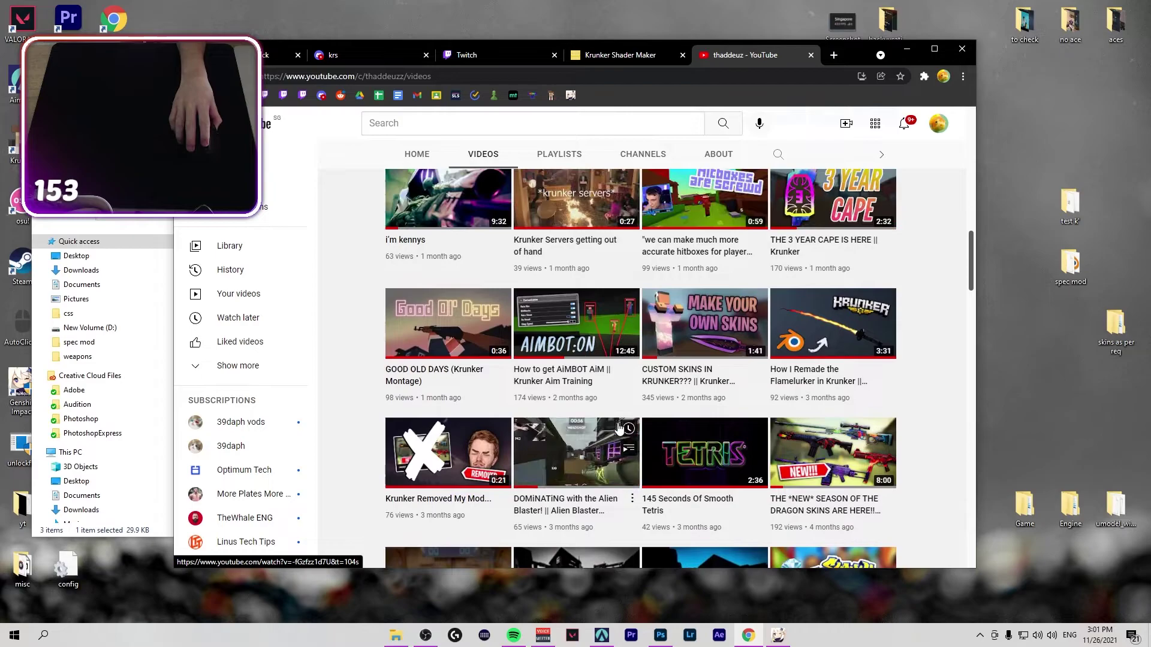
Play the CUSTOM SKINS IN KRUNKER??? tutorial and pause it near 0:50 on the Blender scope model
{"action": "left_click", "coordinate": [691, 352]}
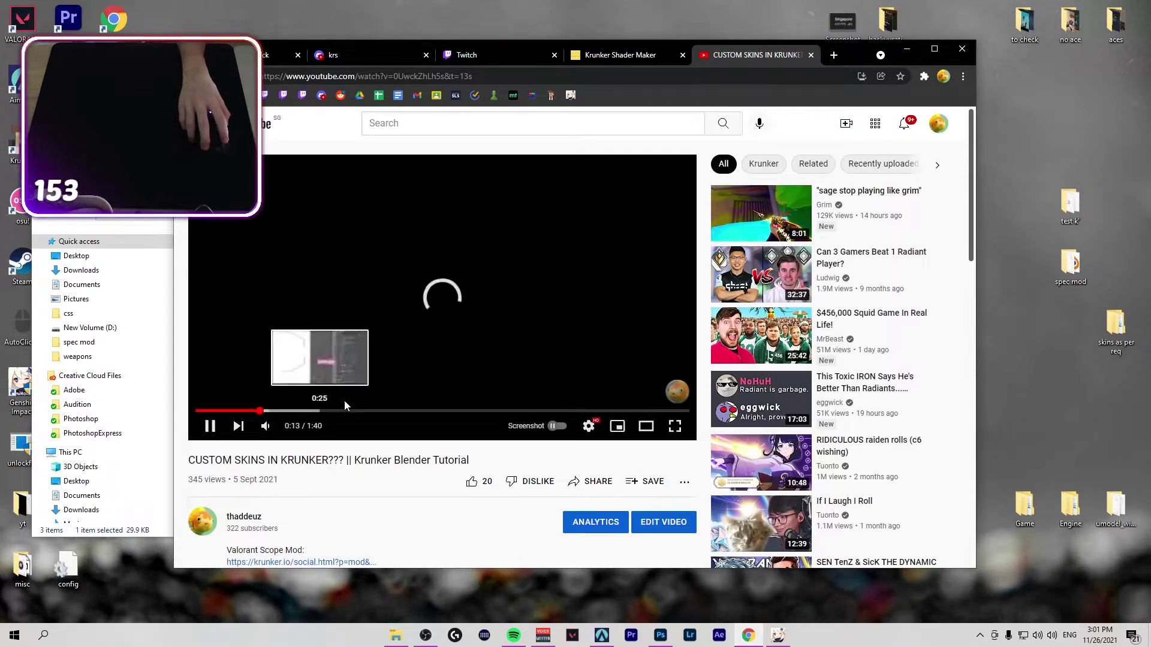
{"action": "left_click", "coordinate": [537, 412]}
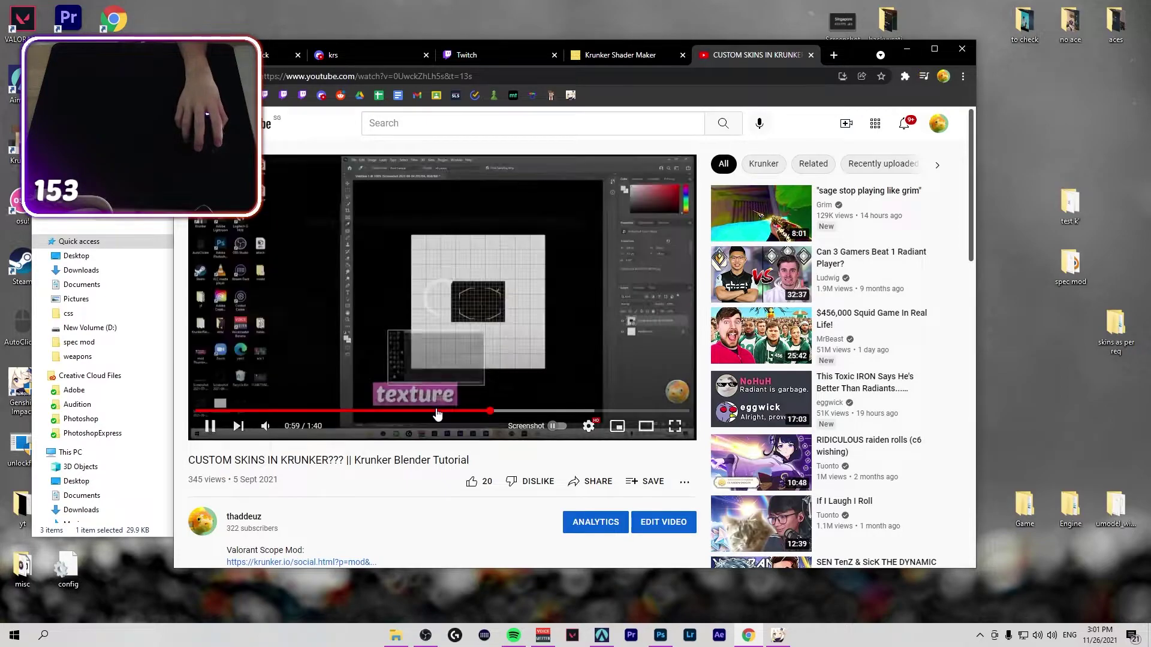
{"action": "left_click", "coordinate": [427, 412]}
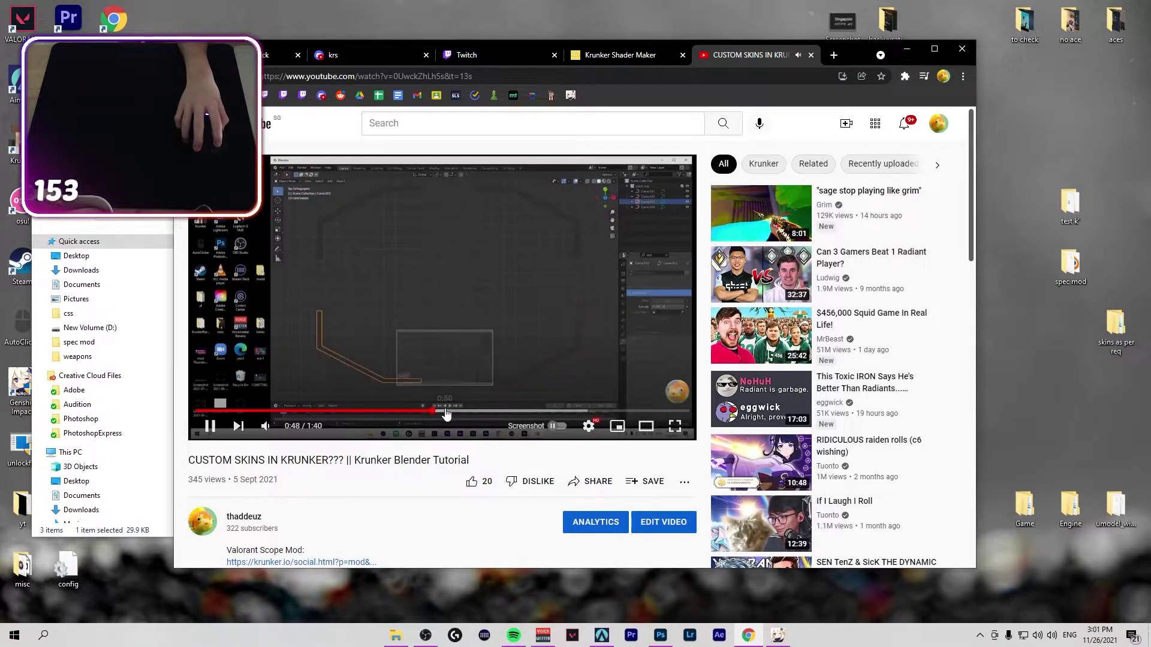
{"action": "left_click", "coordinate": [445, 412]}
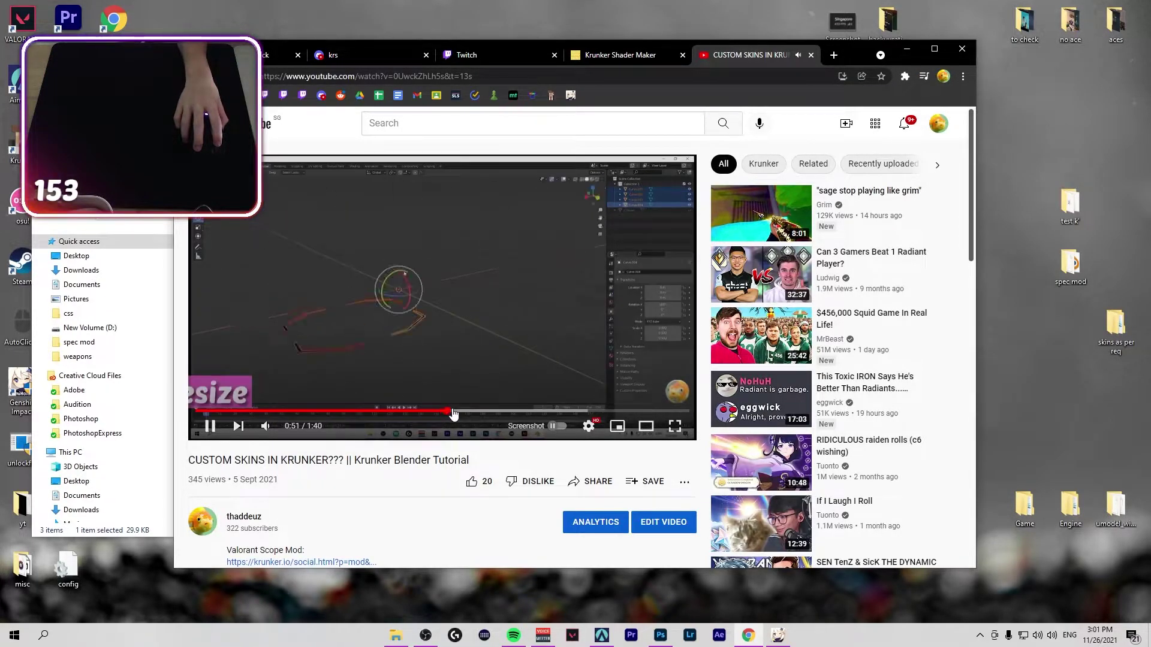
{"action": "left_click", "coordinate": [485, 355]}
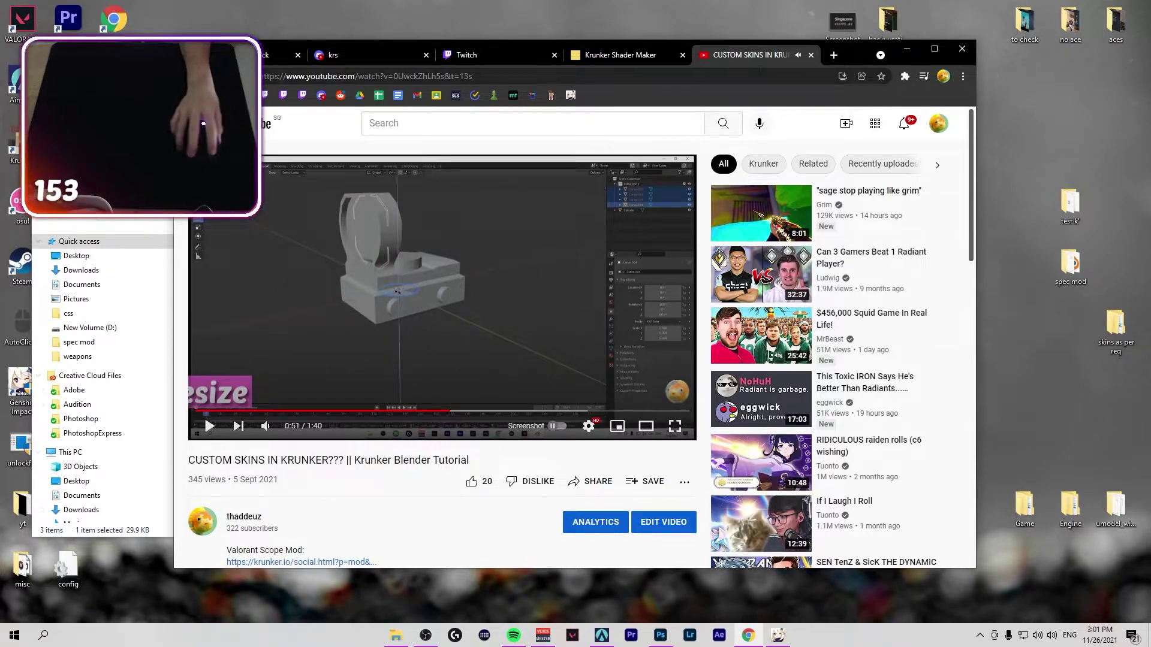
{"action": "left_click", "coordinate": [909, 52]}
Reopen attach_0 in 3D Viewer, rotate the scope model to two new angles, and close it
{"action": "double_click", "coordinate": [305, 260]}
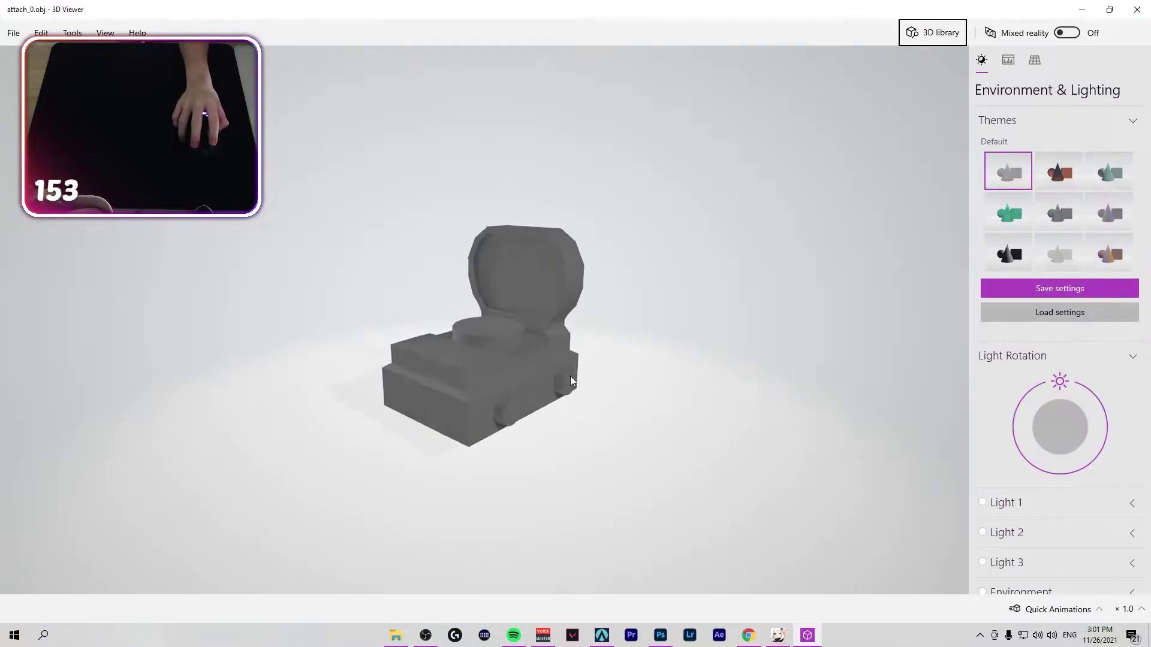
{"action": "left_click_drag", "start_coordinate": [570, 376], "coordinate": [970, 531]}
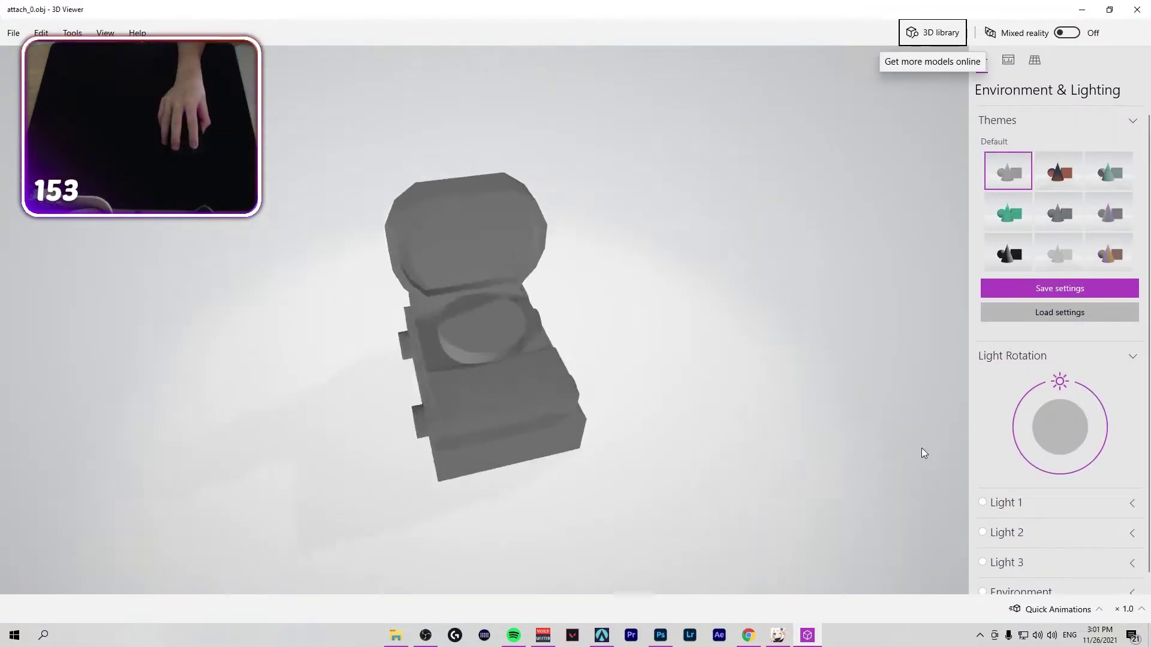
{"action": "left_click_drag", "start_coordinate": [924, 454], "coordinate": [1149, 69]}
{"action": "left_click", "coordinate": [1136, 9]}
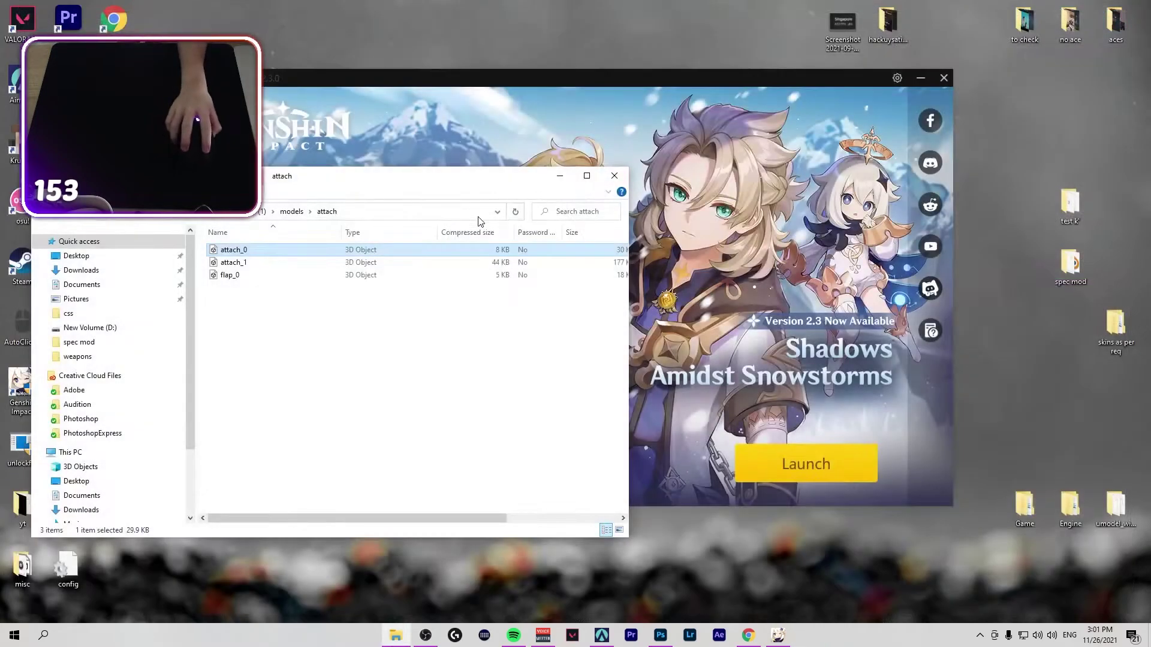
Go from the paused tutorial back to the channel's videos page
{"action": "left_click", "coordinate": [747, 635]}
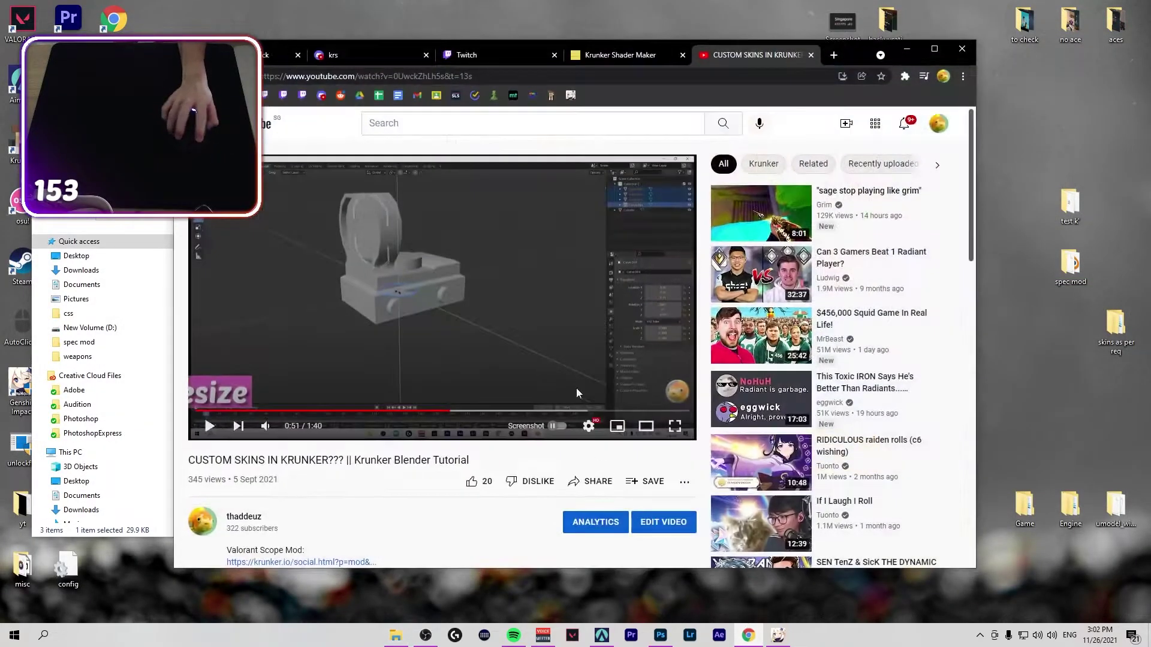
{"action": "key", "text": "alt+Left"}
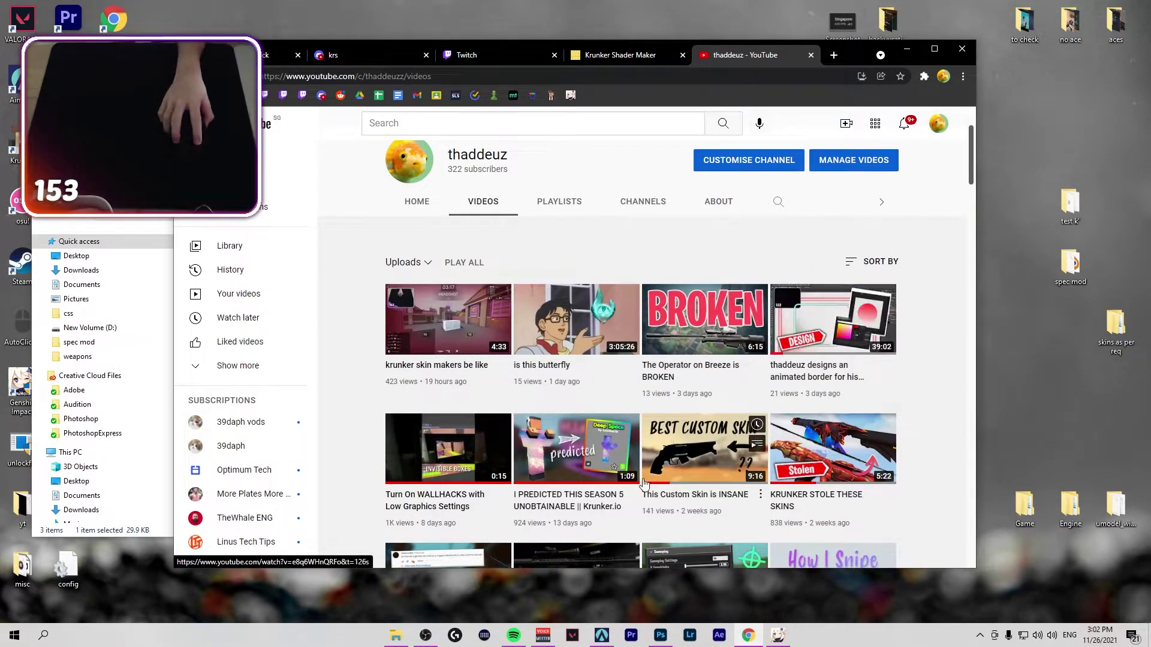
{"action": "scroll", "coordinate": [659, 324], "scroll_direction": "down", "scroll_amount": 3}
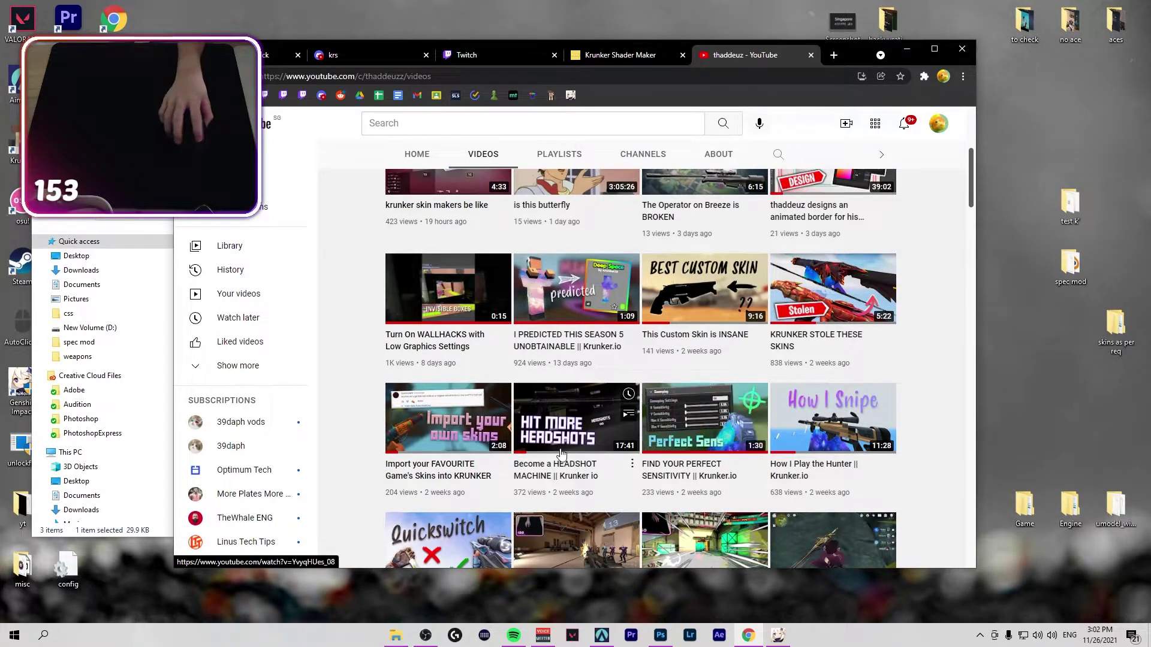
Play 'Import your FAVOURITE Game's Skins into KRUNKER', skip to its Blender part, then close the tab
{"action": "left_click", "coordinate": [449, 418]}
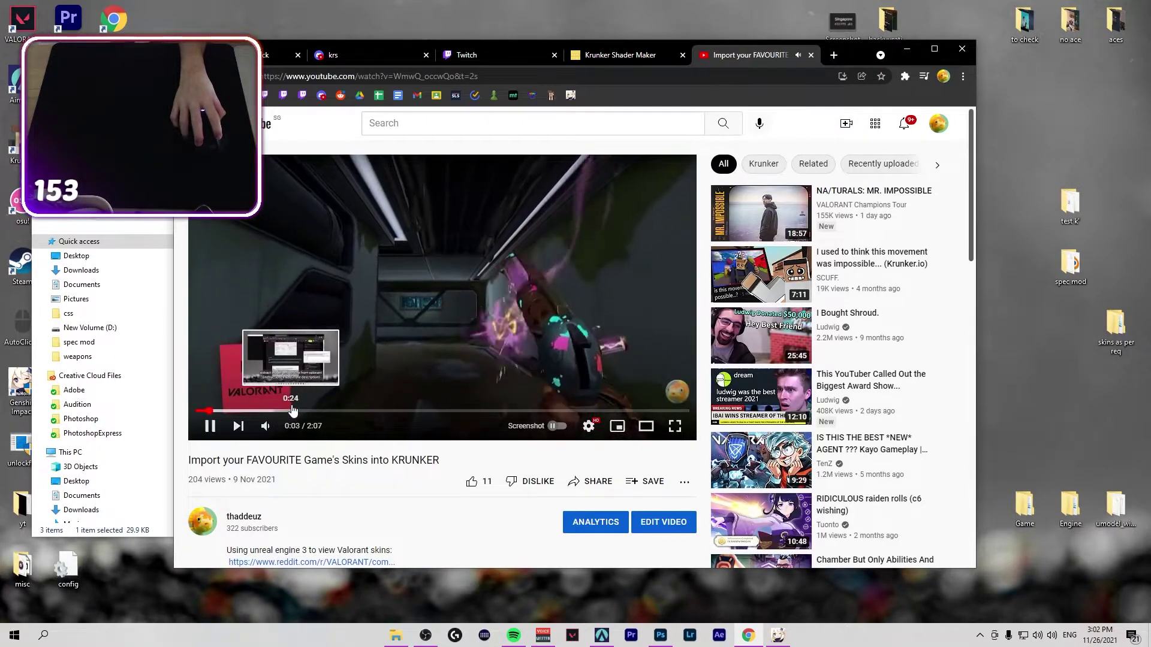
{"action": "left_click", "coordinate": [379, 411]}
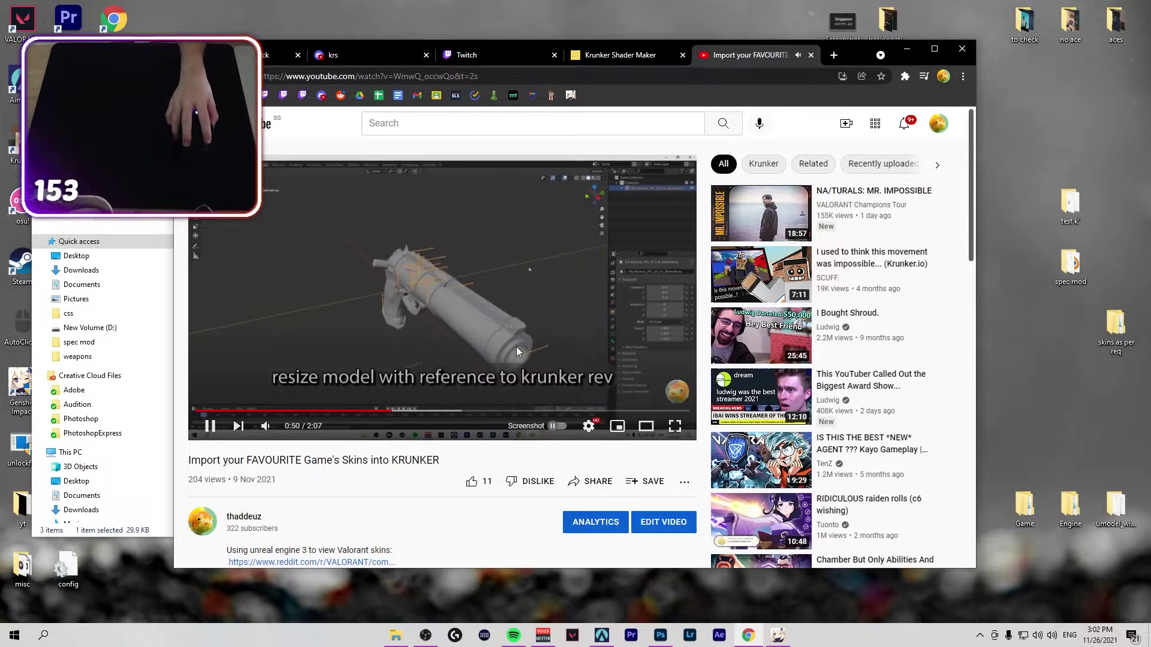
{"action": "double_click", "coordinate": [657, 299]}
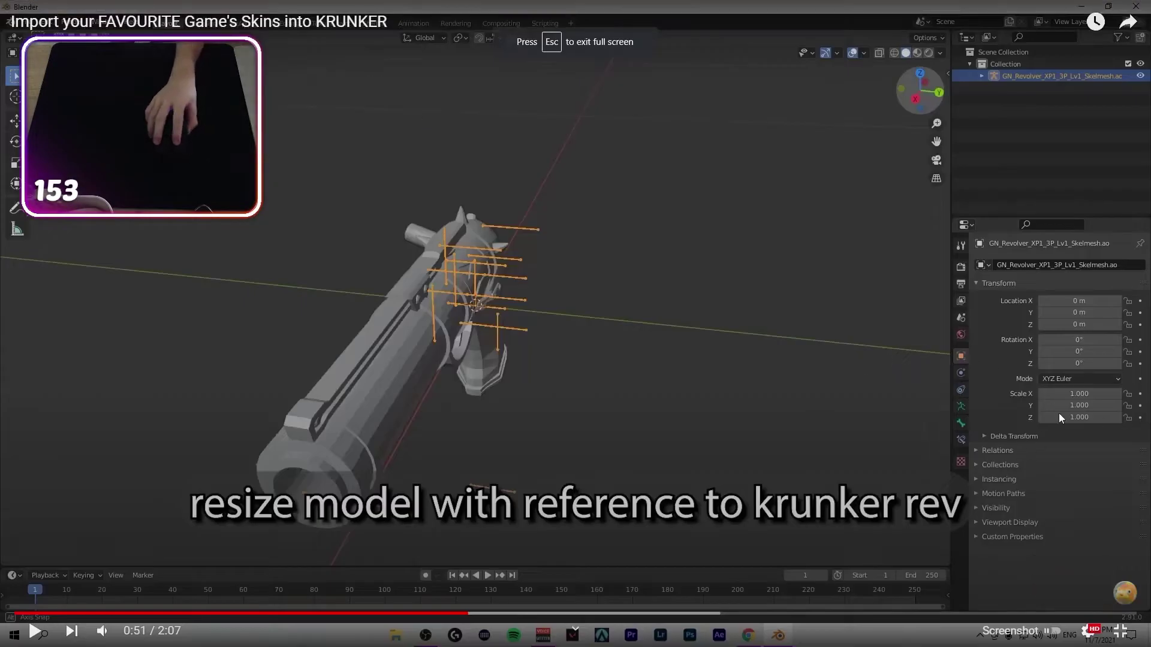
{"action": "left_click", "coordinate": [1120, 634]}
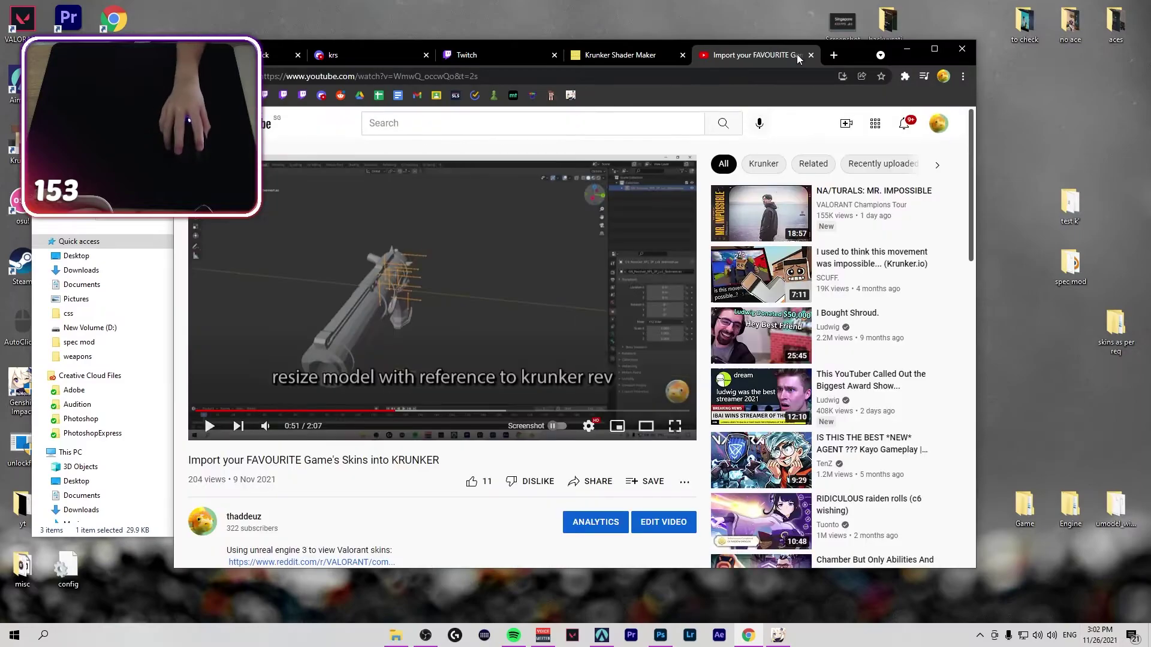
{"action": "left_click", "coordinate": [813, 55]}
Preview the weapon_1, weapon_1_13 and weapon_1_9 models from models > weapons in 3D Viewer
{"action": "key", "text": "alt+Tab"}
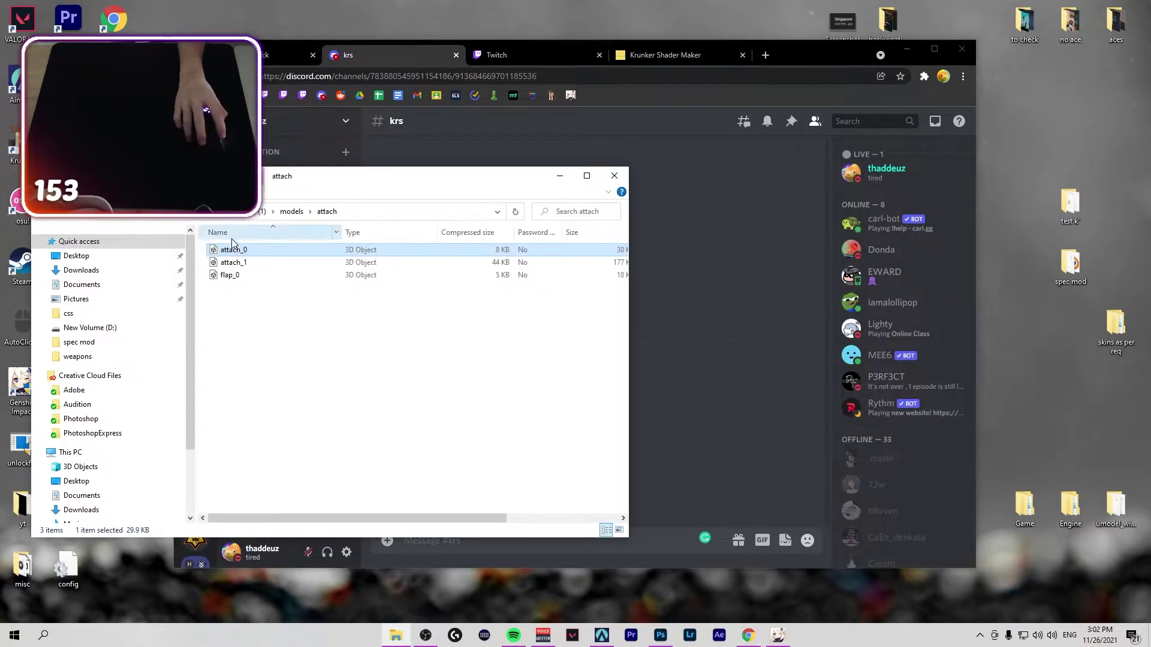
{"action": "left_click", "coordinate": [291, 212]}
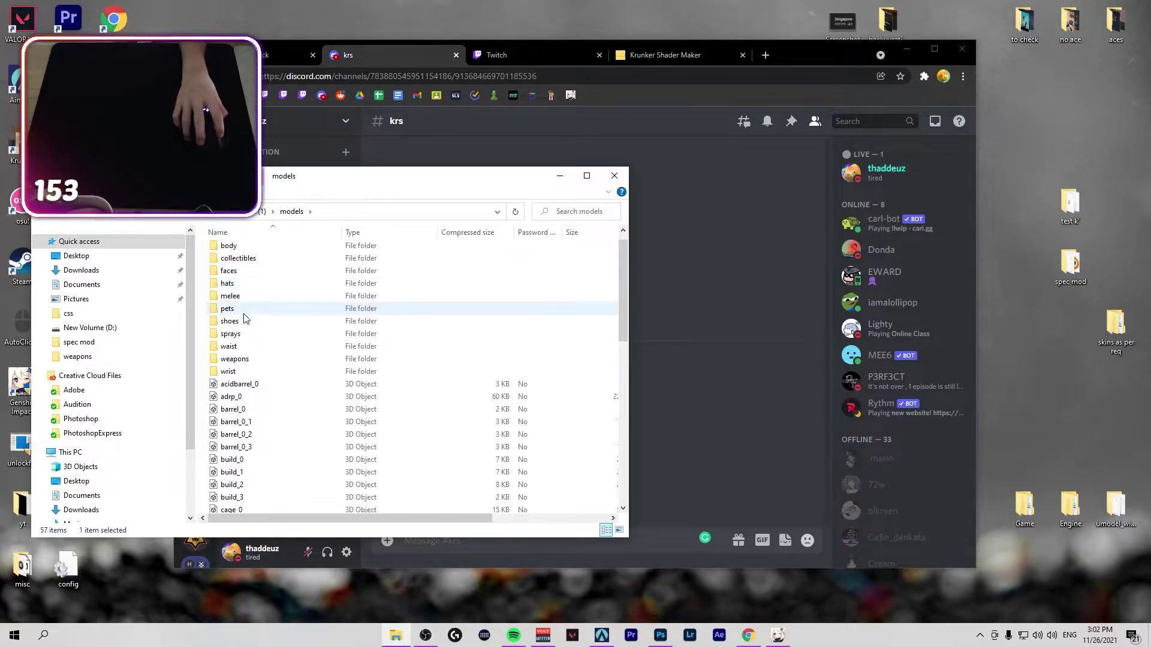
{"action": "double_click", "coordinate": [241, 359]}
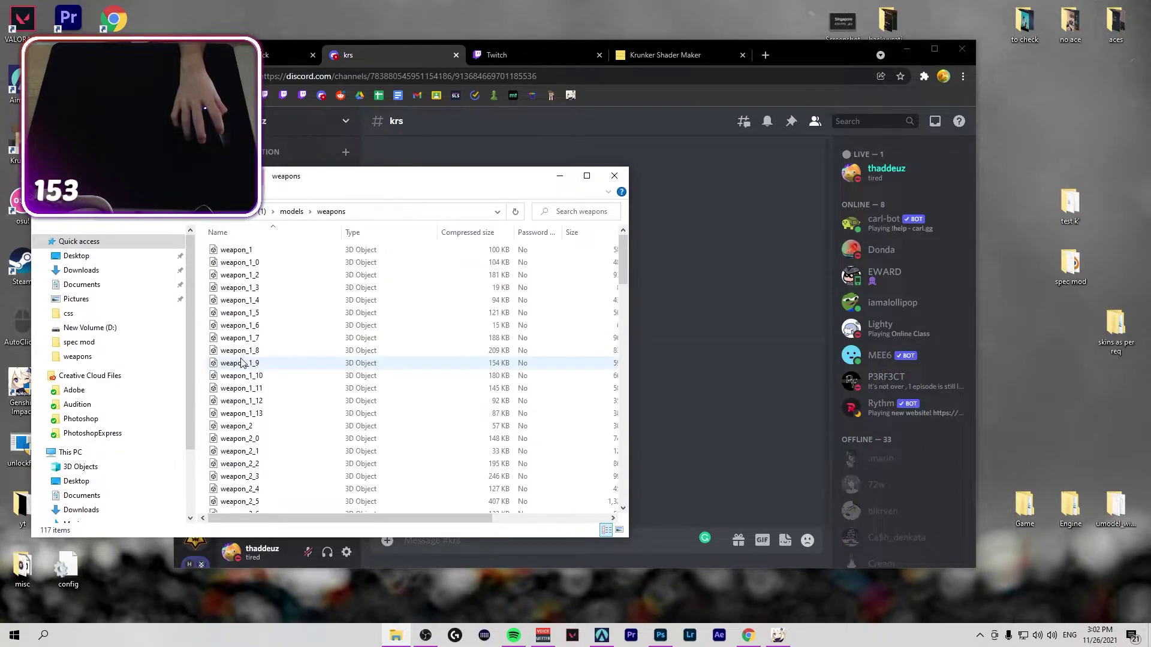
{"action": "double_click", "coordinate": [260, 250]}
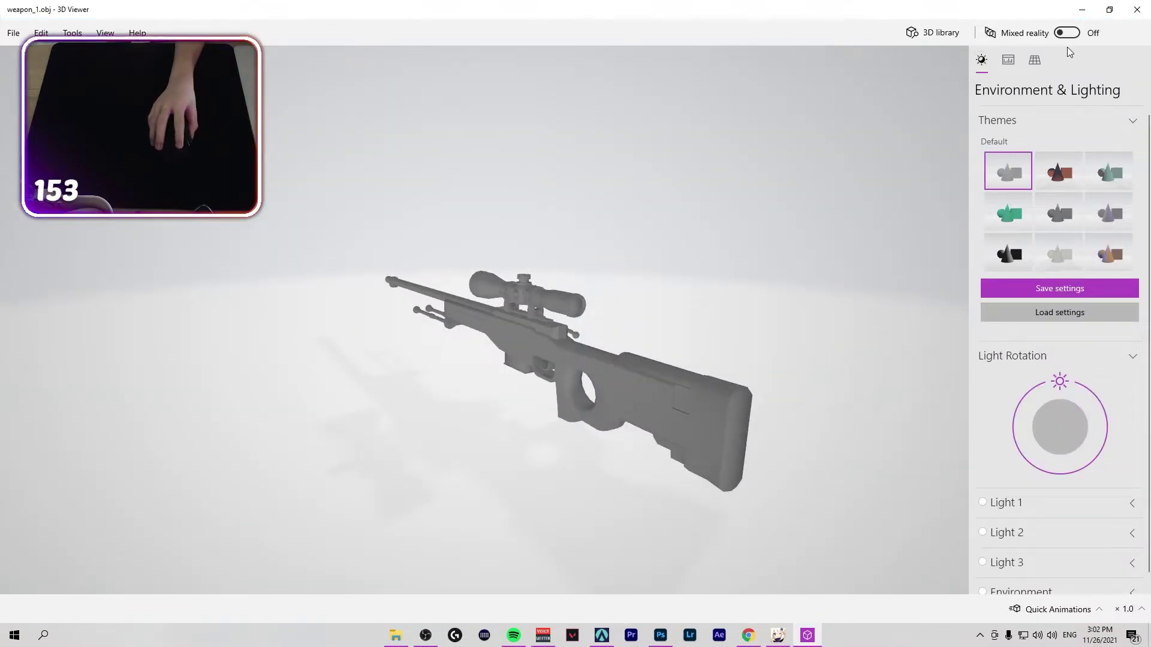
{"action": "left_click", "coordinate": [1109, 9]}
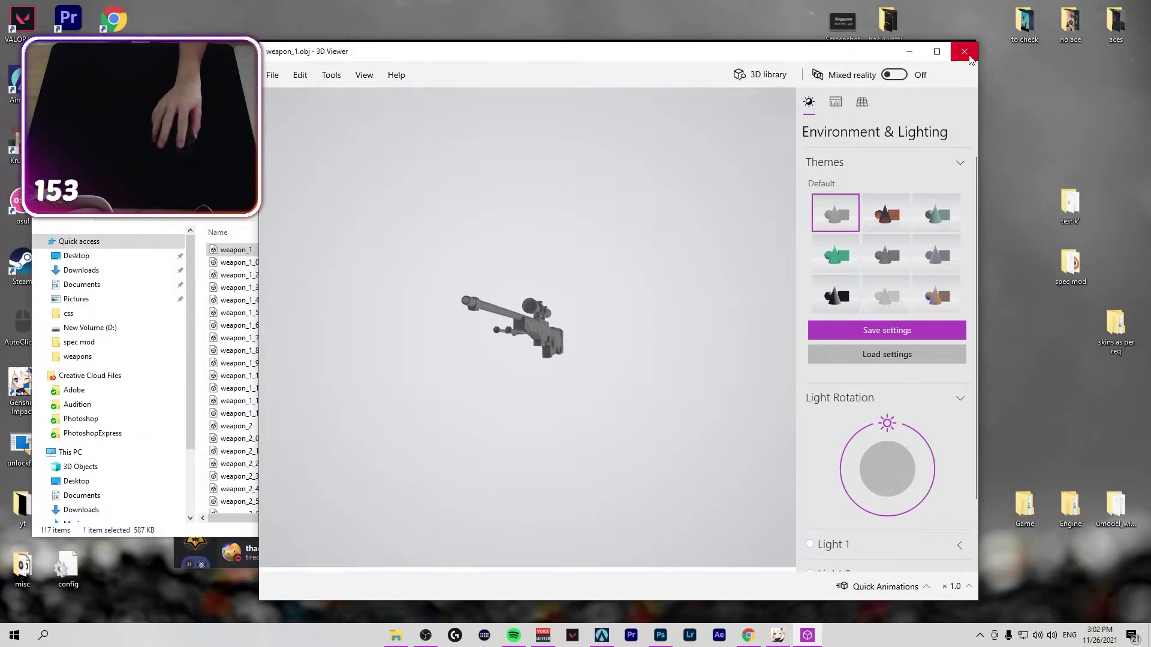
{"action": "left_click", "coordinate": [964, 52]}
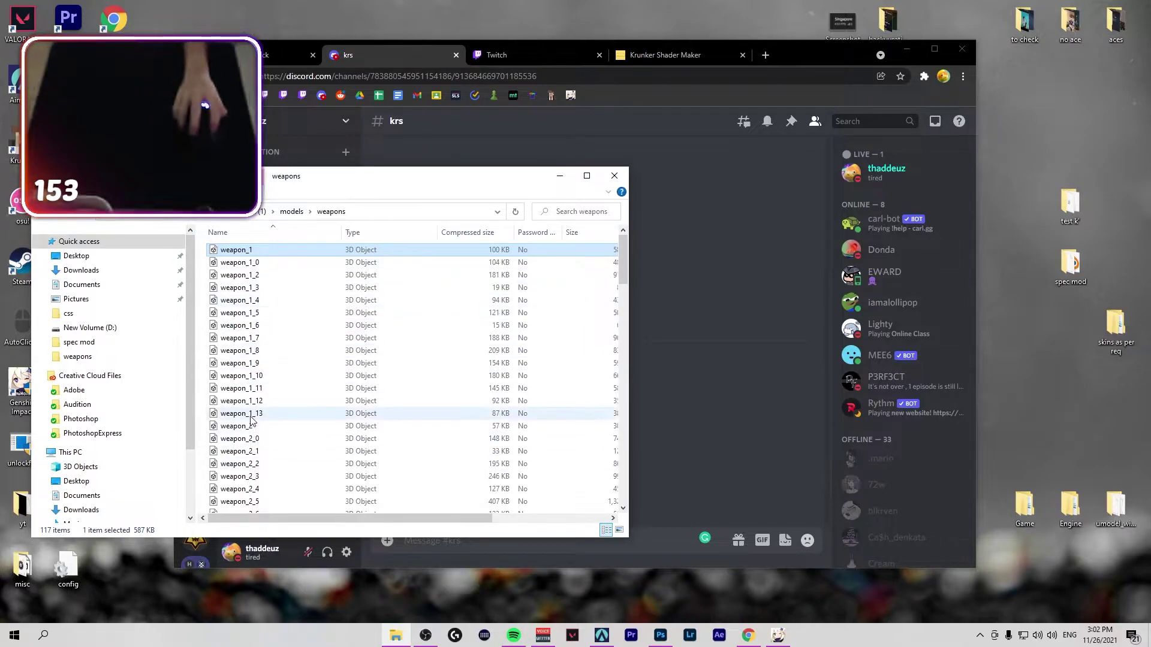
{"action": "double_click", "coordinate": [347, 413]}
{"action": "left_click", "coordinate": [935, 53]}
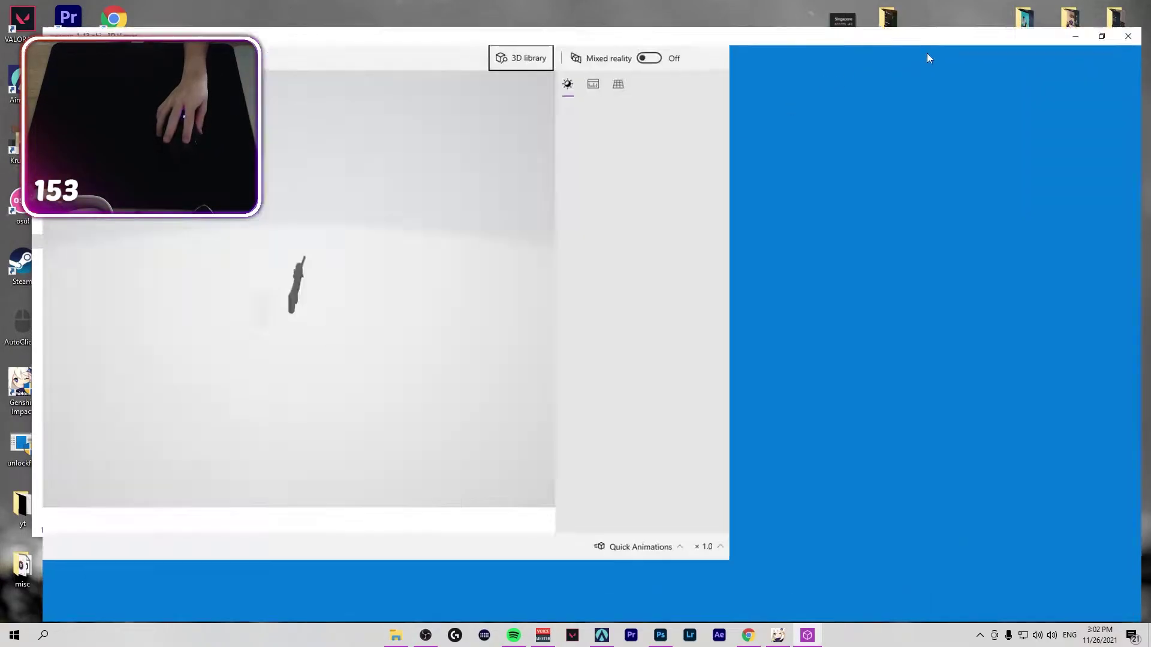
{"action": "key", "text": "alt+F4"}
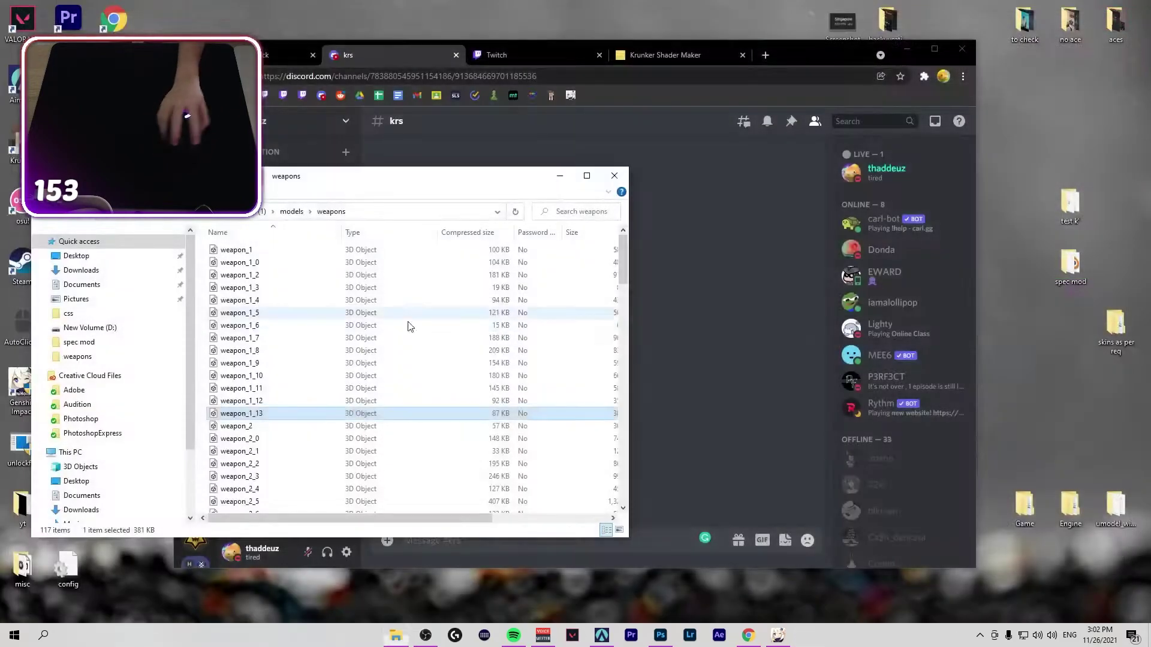
{"action": "double_click", "coordinate": [372, 363]}
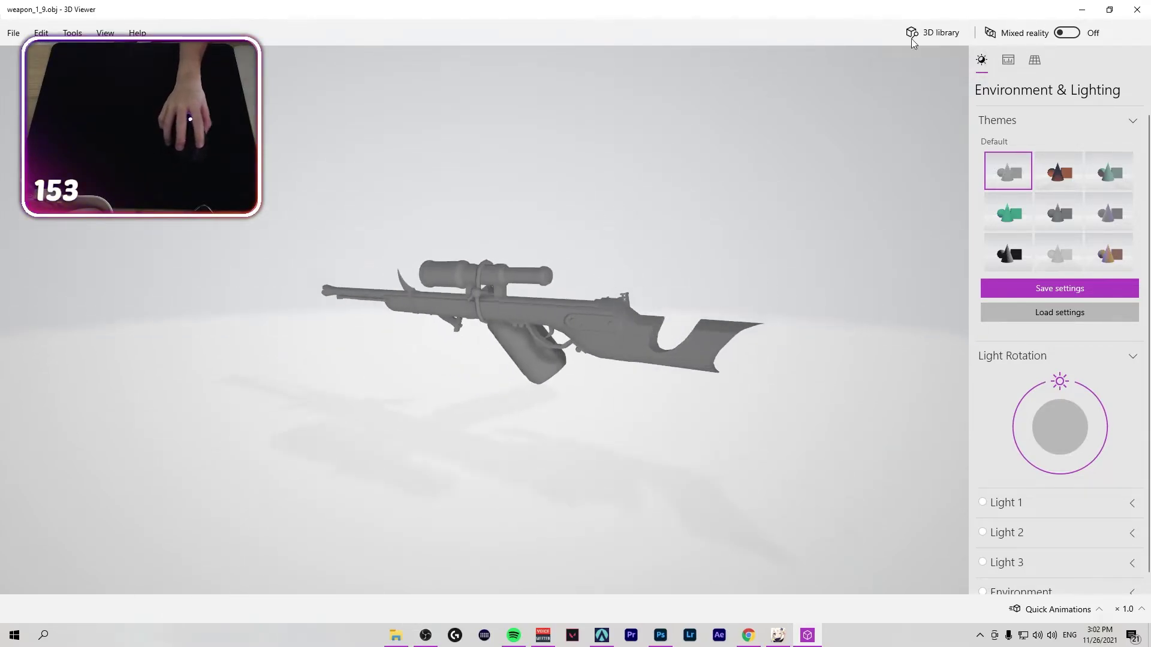
{"action": "left_click", "coordinate": [1143, 6]}
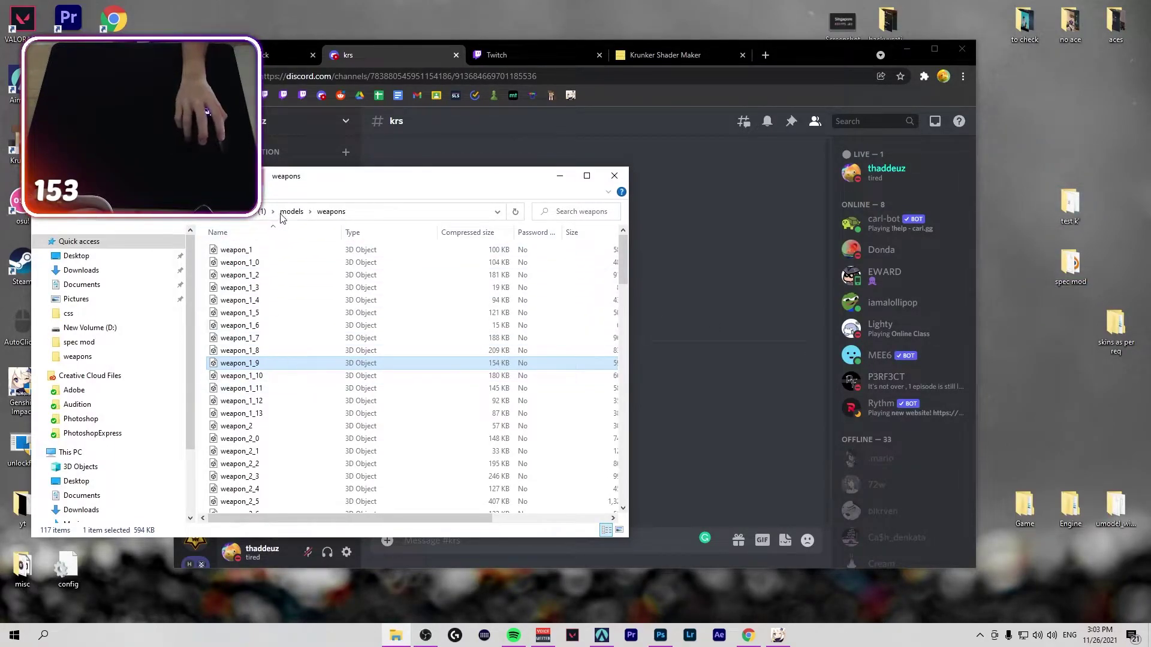
Reopen models > weapons from the top of mod (1), preview another model, then return to modzip new 2
{"action": "left_click", "coordinate": [262, 212]}
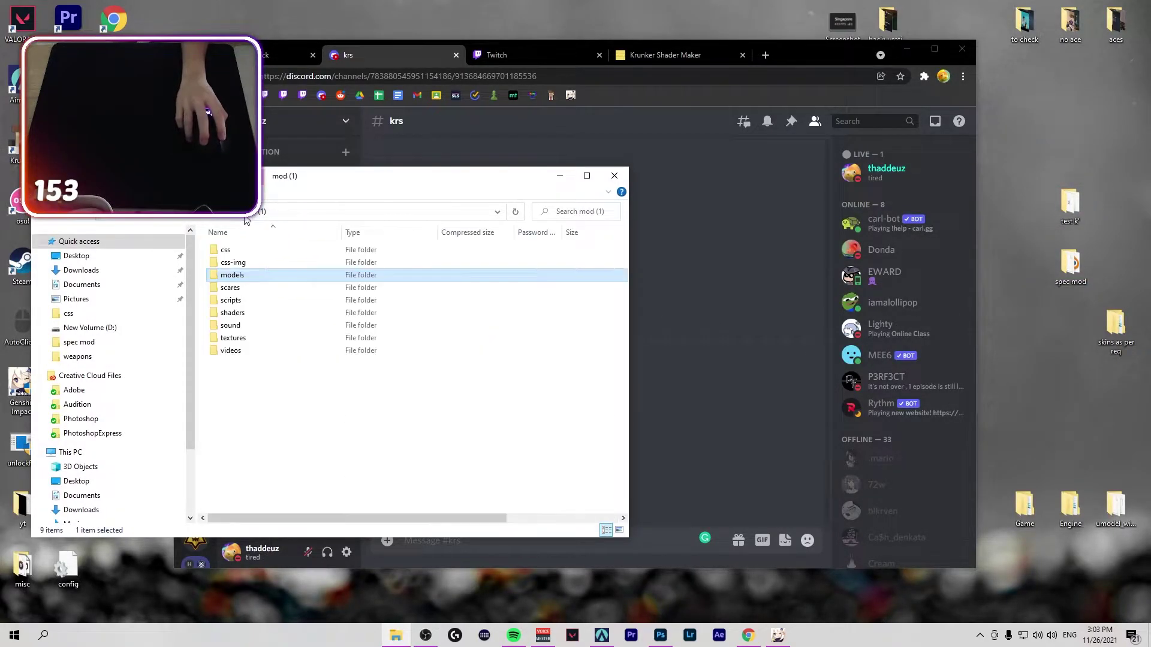
{"action": "double_click", "coordinate": [226, 276]}
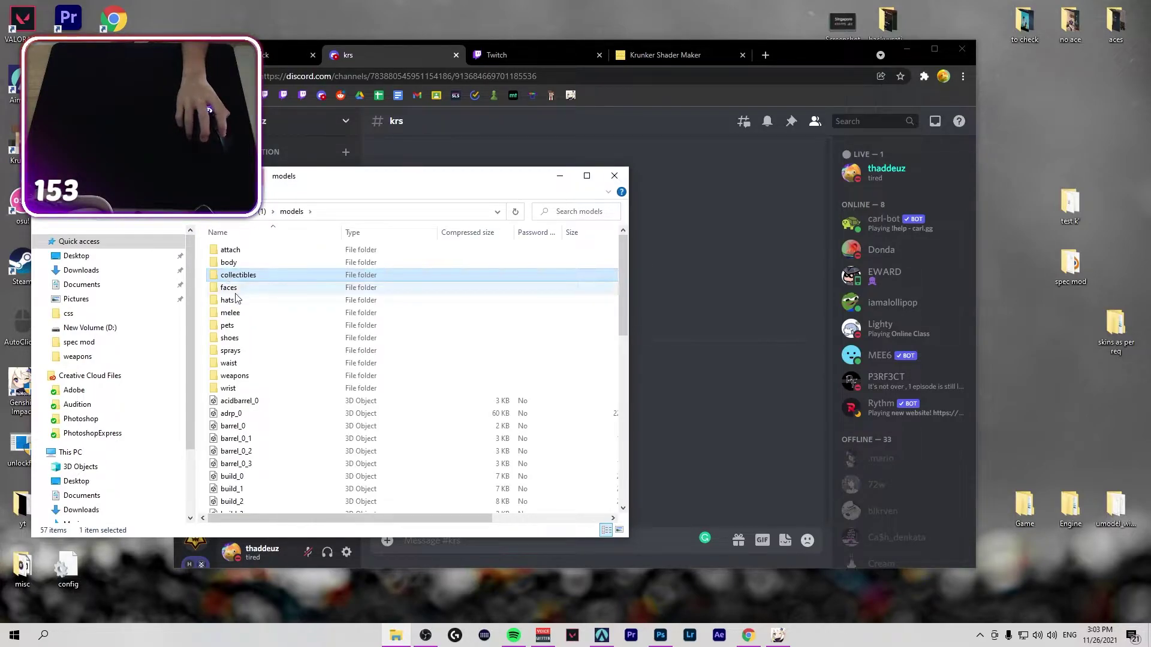
{"action": "left_click", "coordinate": [256, 377]}
{"action": "double_click", "coordinate": [254, 376]}
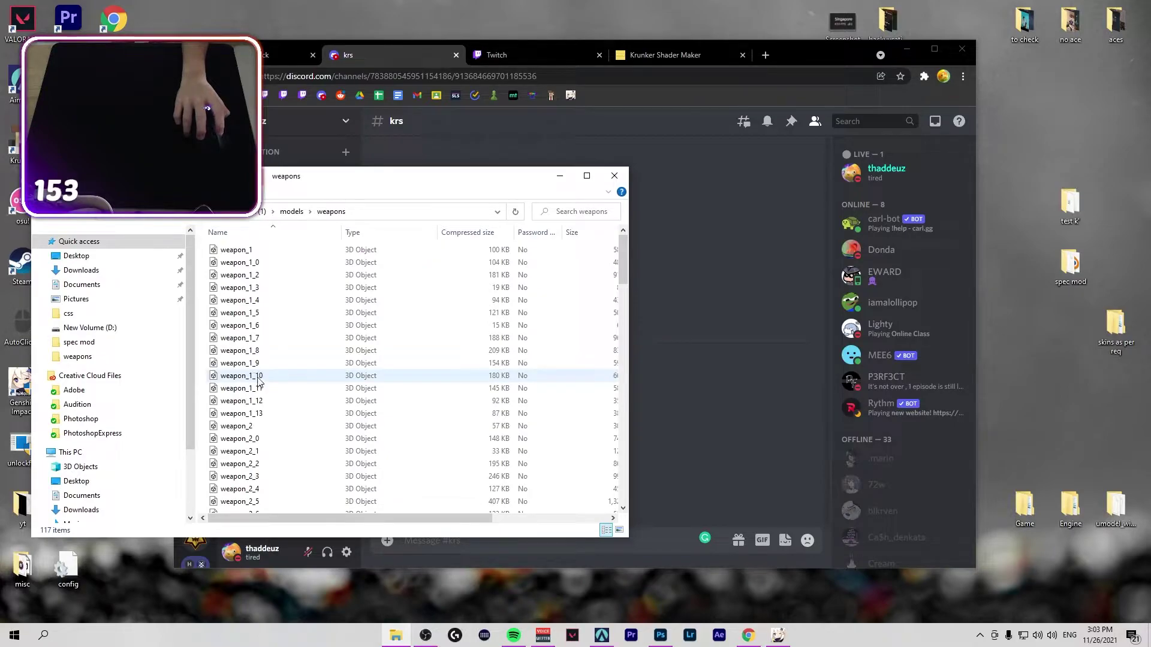
{"action": "double_click", "coordinate": [239, 363]}
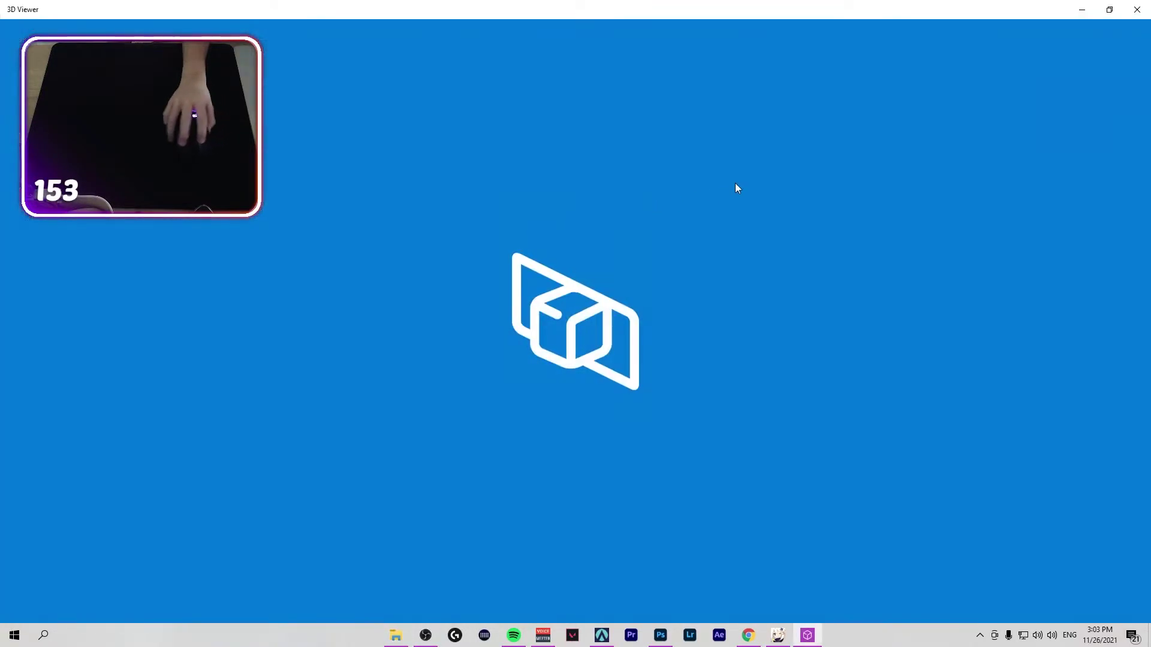
{"action": "left_click", "coordinate": [1138, 12]}
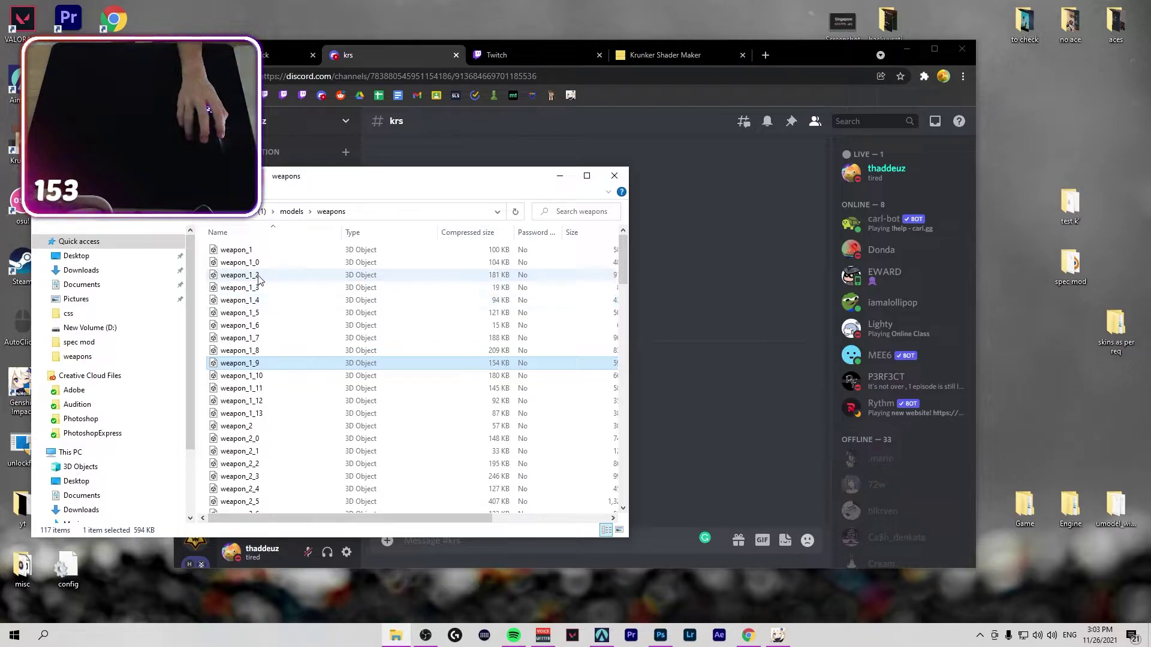
{"action": "key", "text": "alt+Left"}
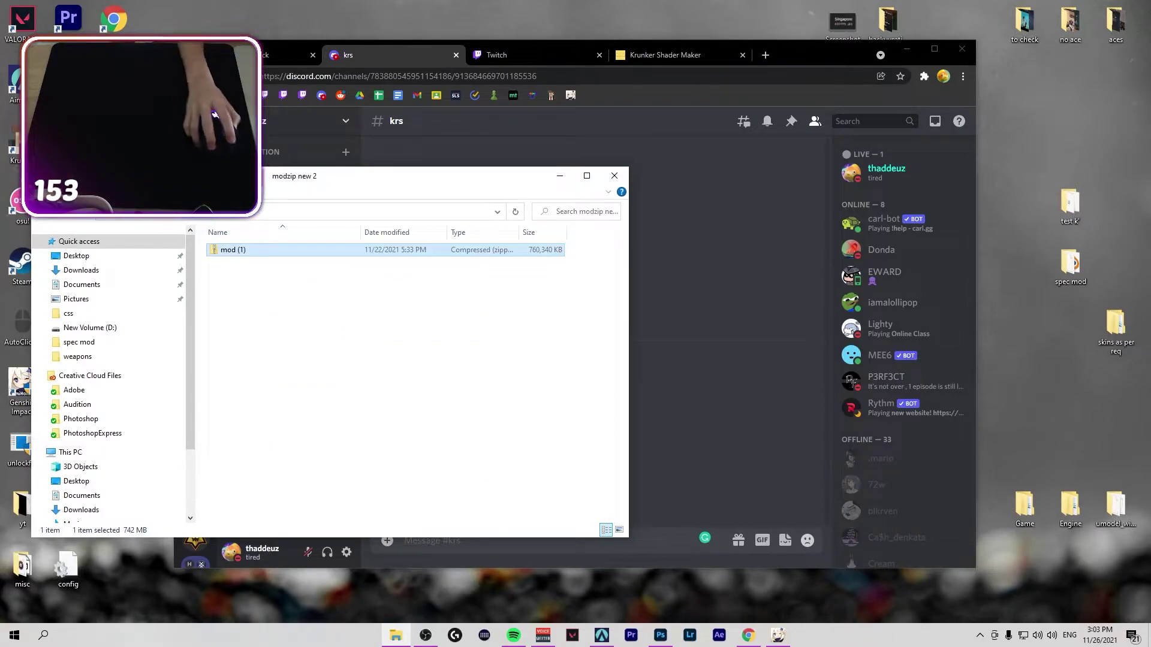
Open mod (1) > textures > weapons and preview the weapon_1_9.png texture in Photos
{"action": "double_click", "coordinate": [251, 256]}
{"action": "double_click", "coordinate": [249, 338]}
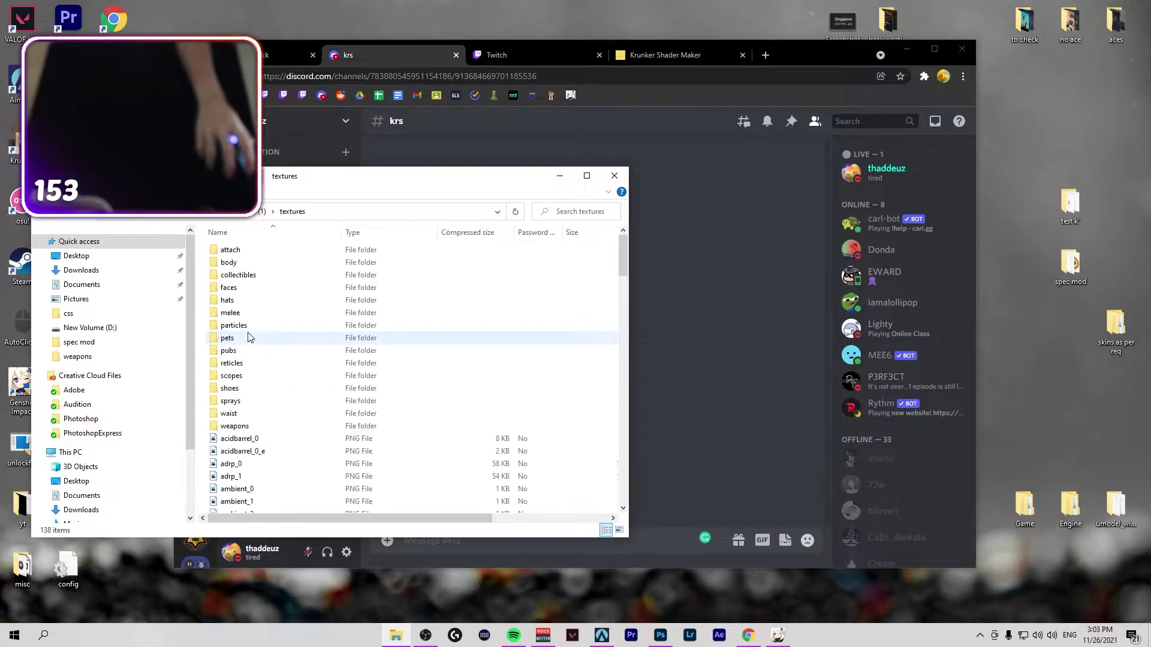
{"action": "double_click", "coordinate": [243, 425]}
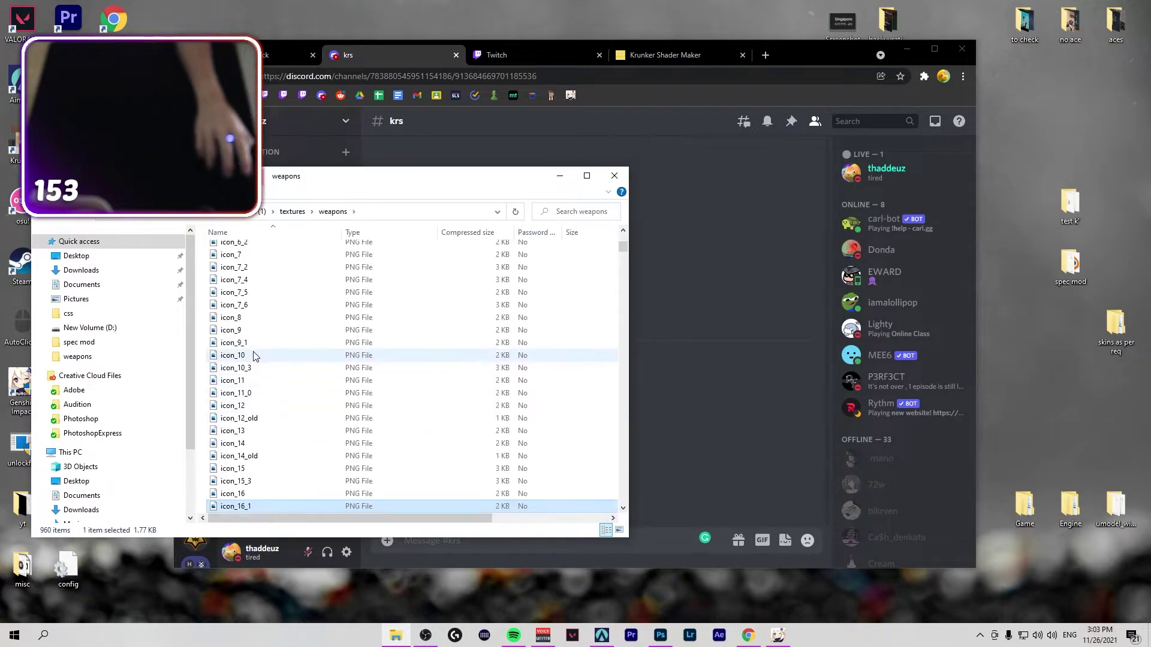
{"action": "scroll", "coordinate": [253, 355], "scroll_direction": "down", "scroll_amount": 20}
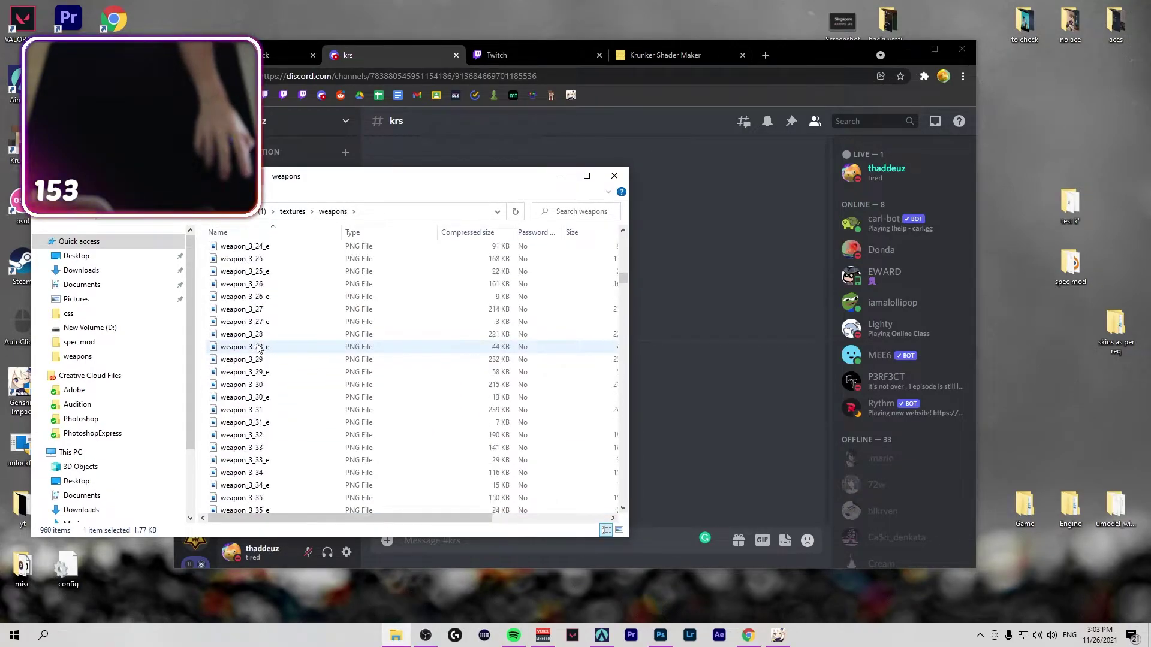
{"action": "scroll", "coordinate": [256, 348], "scroll_direction": "up", "scroll_amount": 15}
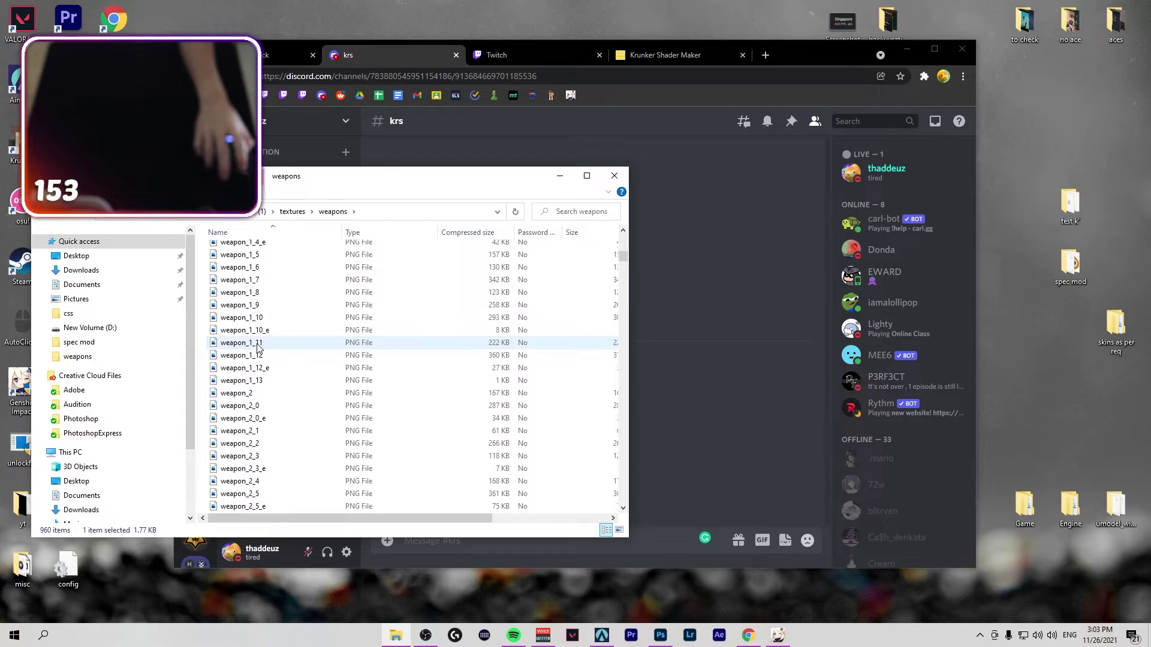
{"action": "double_click", "coordinate": [282, 304]}
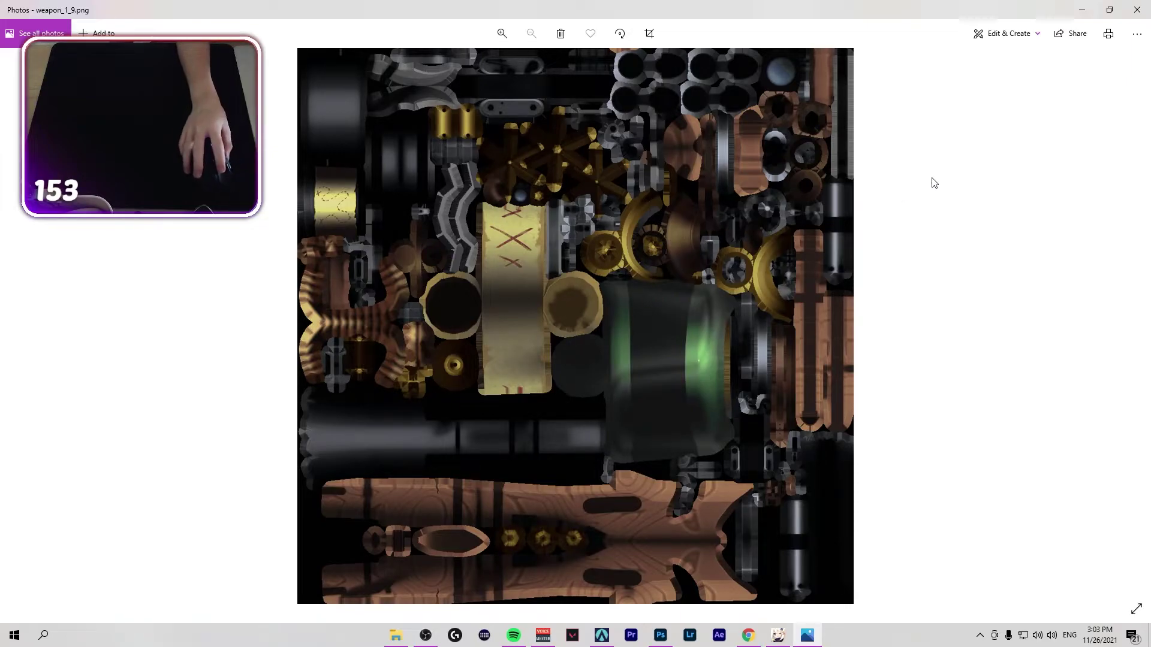
{"action": "left_click", "coordinate": [1138, 10]}
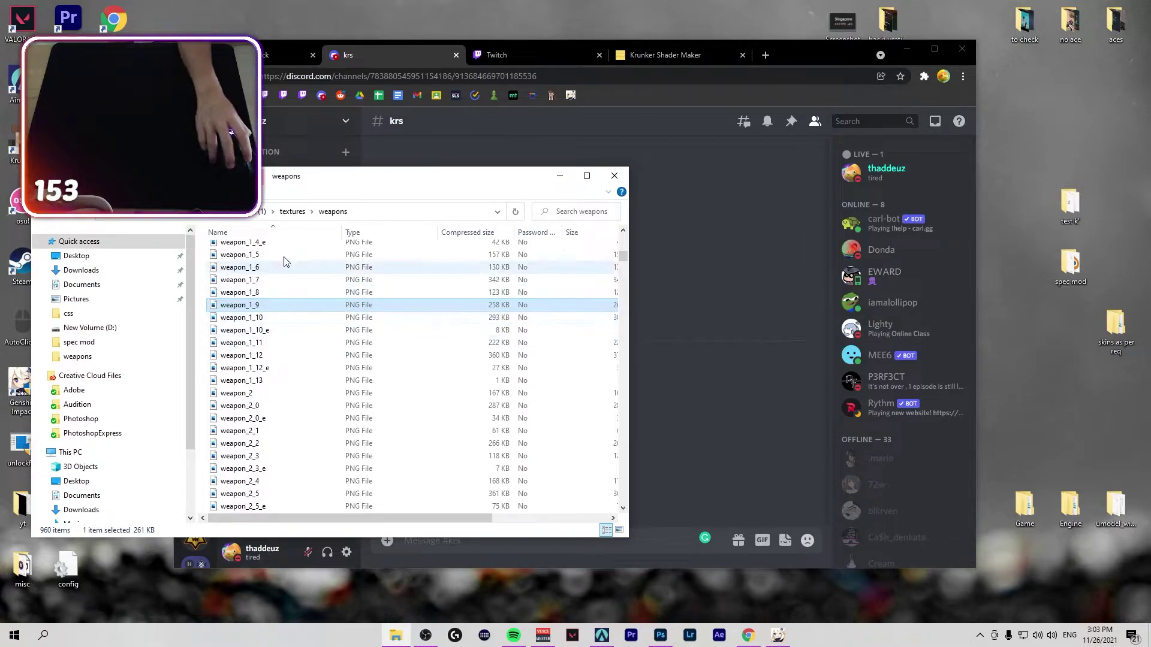
Go back to modzip new 2, open mod (1)'s sound folder and scroll through its 267 MP3s
{"action": "key", "text": "alt+Up"}
{"action": "key", "text": "alt+Up"}
{"action": "key", "text": "alt+Up"}
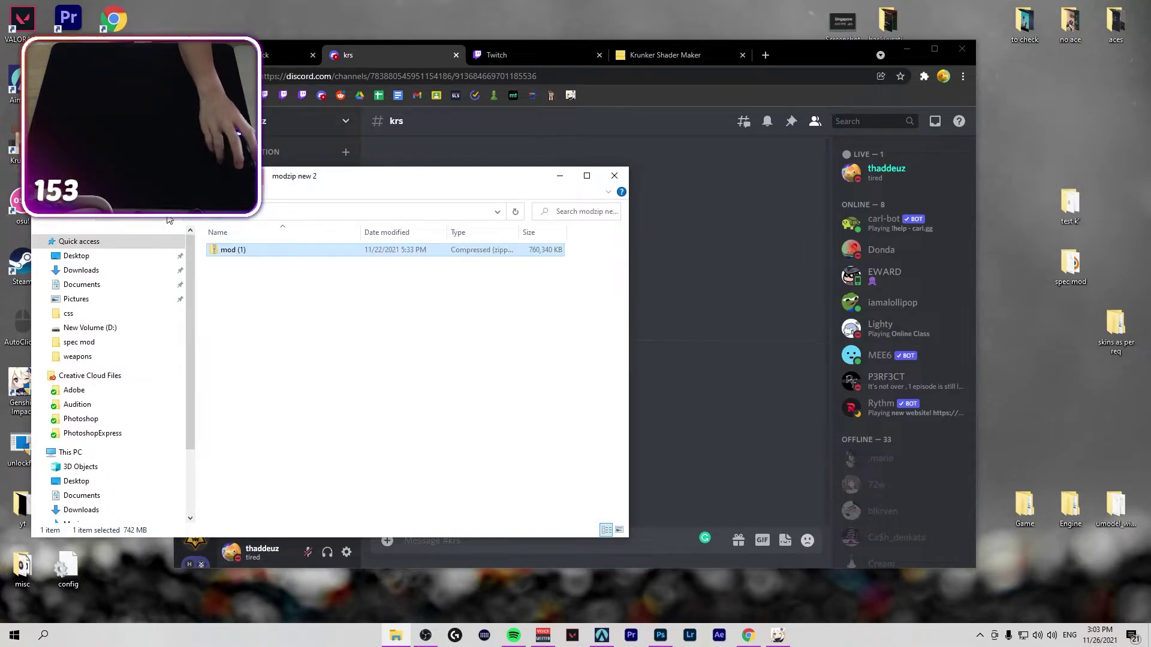
{"action": "double_click", "coordinate": [233, 250]}
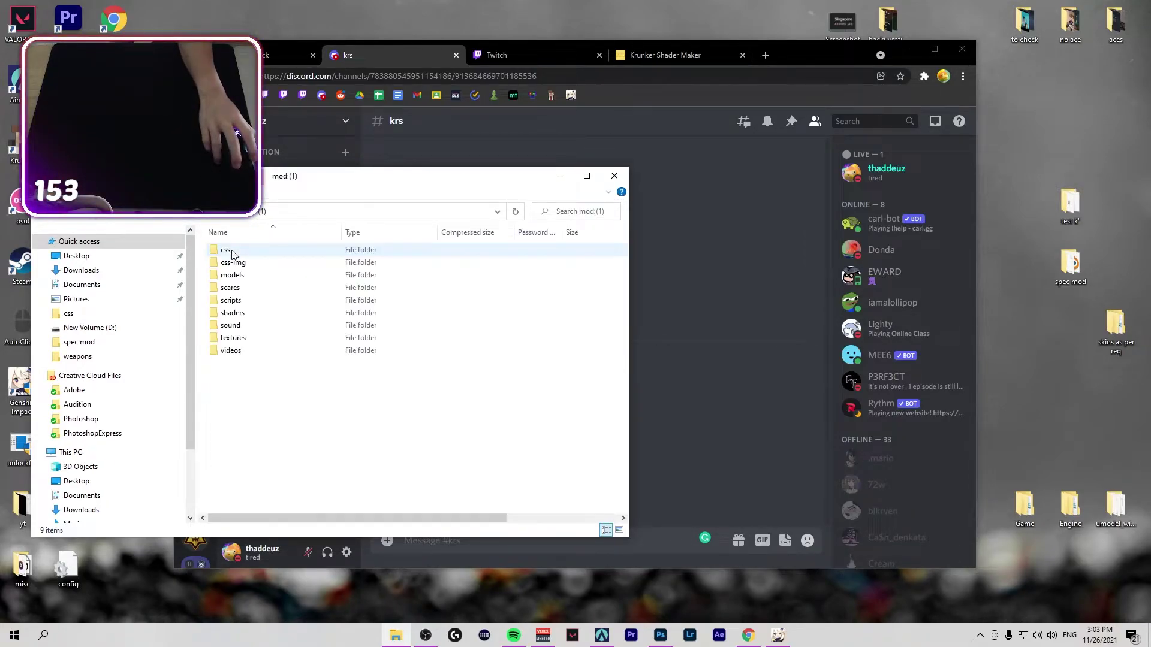
{"action": "double_click", "coordinate": [240, 326]}
{"action": "scroll", "coordinate": [239, 327], "scroll_direction": "down", "scroll_amount": 3}
{"action": "scroll", "coordinate": [233, 333], "scroll_direction": "up", "scroll_amount": 3}
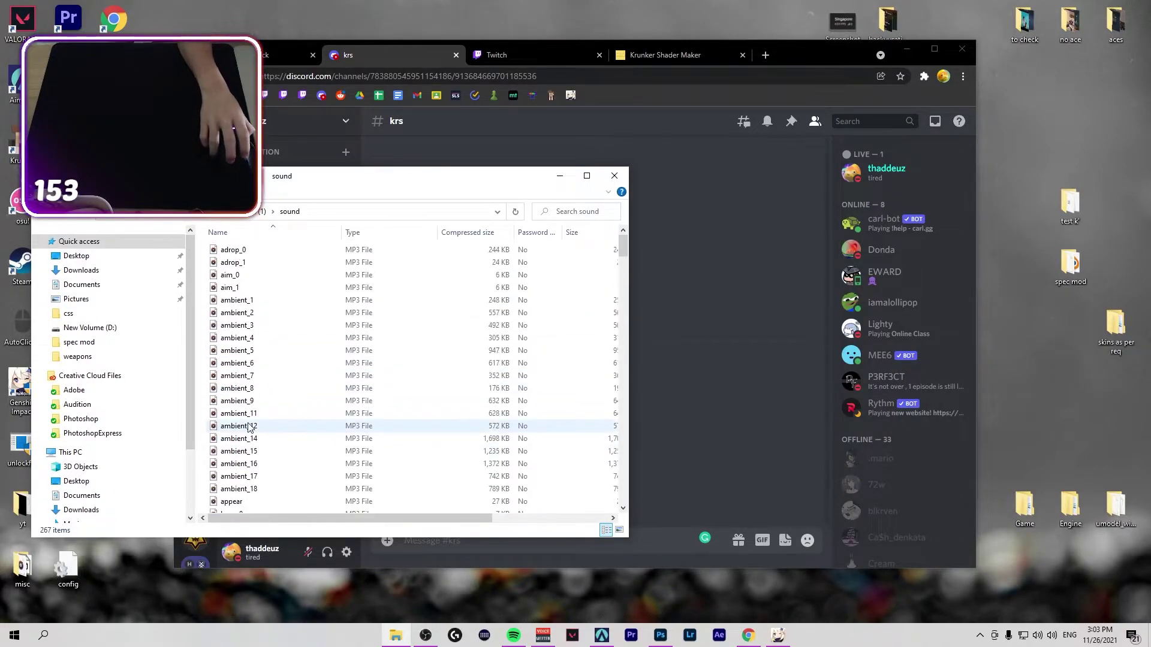
{"action": "scroll", "coordinate": [234, 360], "scroll_direction": "down", "scroll_amount": 20}
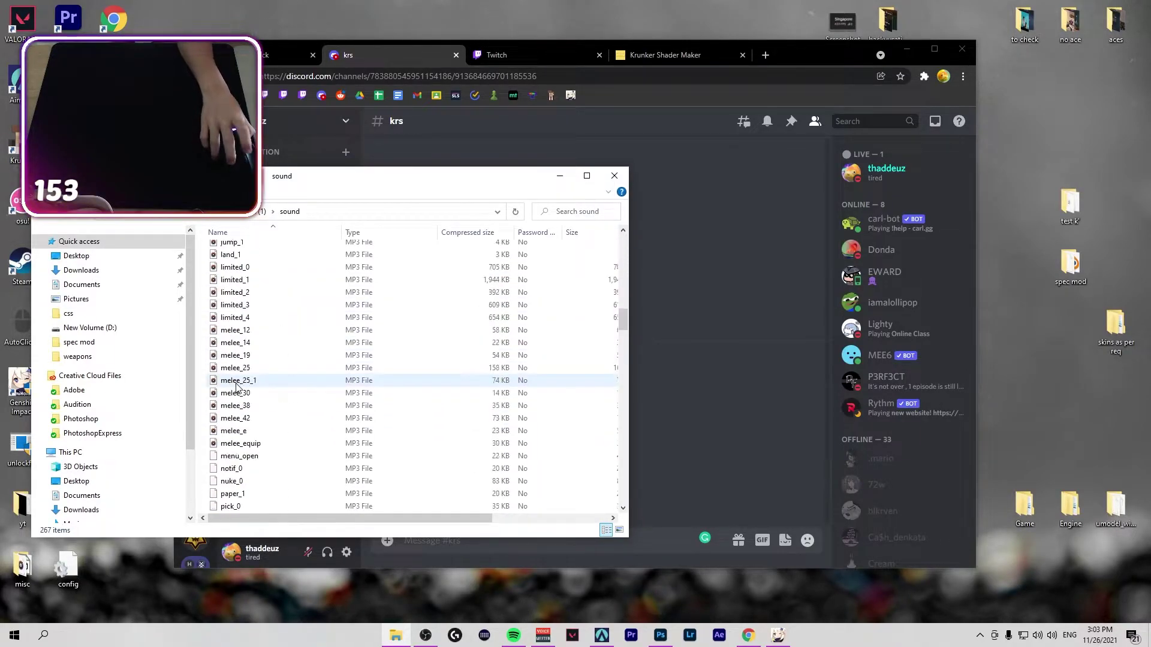
{"action": "scroll", "coordinate": [234, 395], "scroll_direction": "down", "scroll_amount": 15}
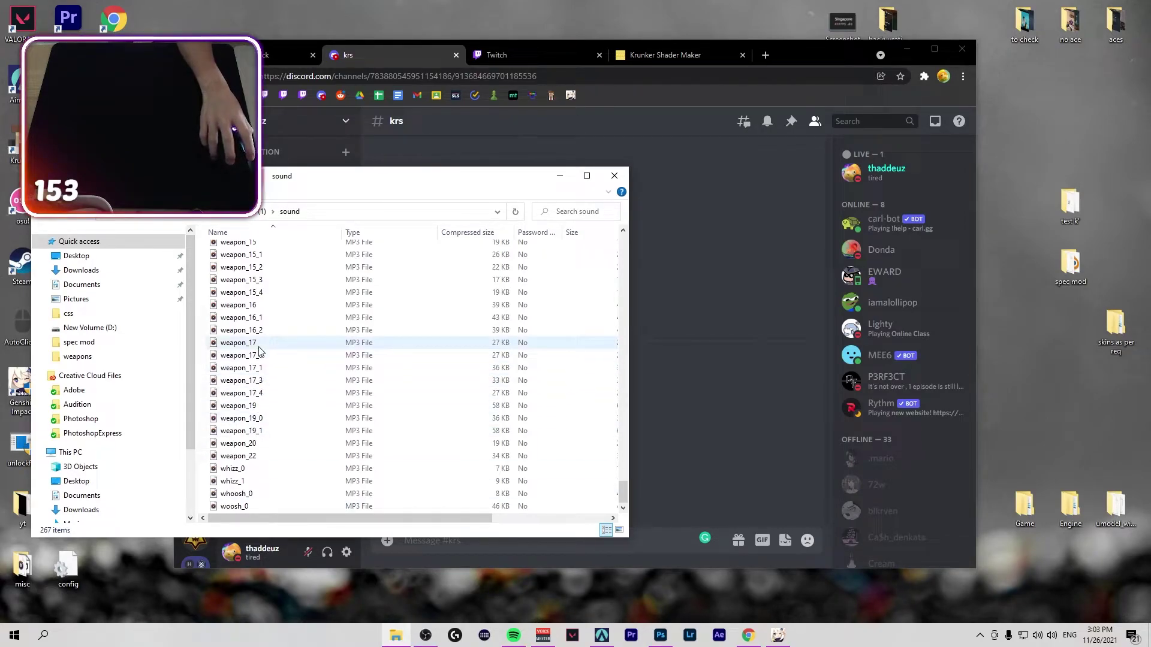
Search Google in a new tab for 'making own krunker sounds' and scroll the video results
{"action": "left_click", "coordinate": [764, 54]}
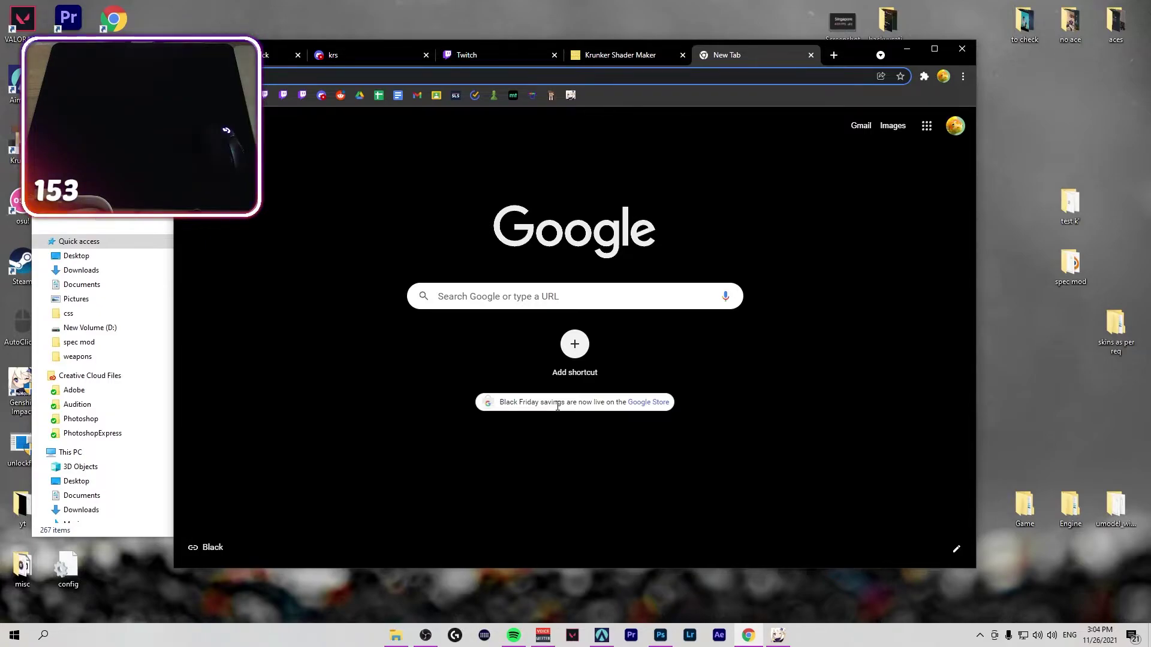
{"action": "type", "text": "making "}
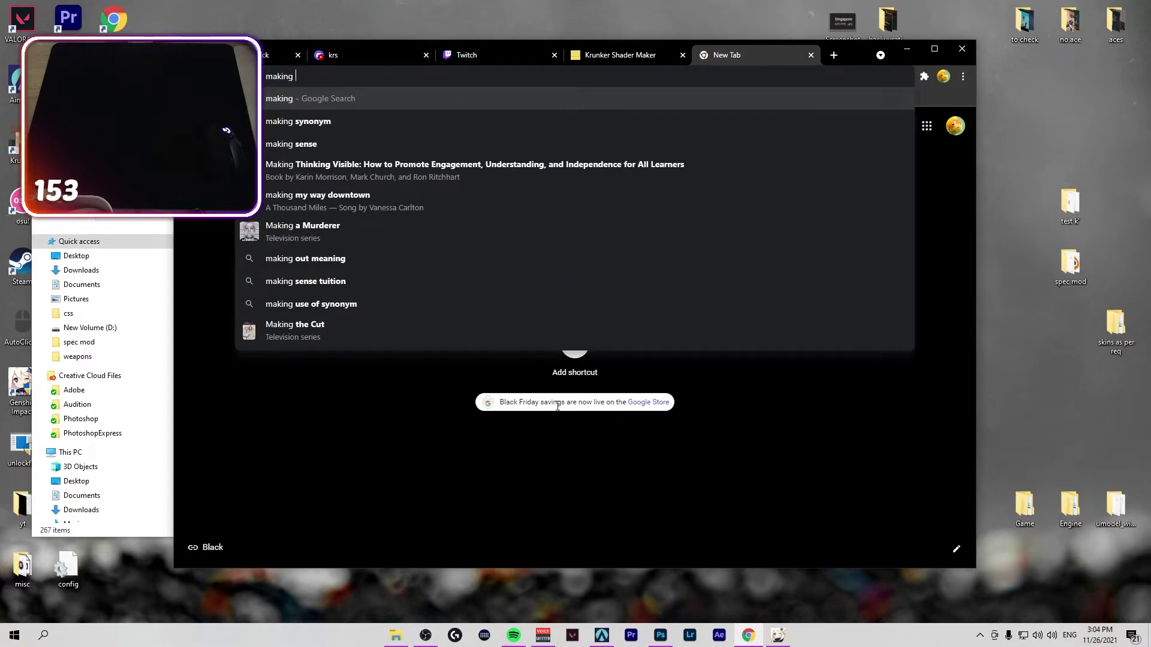
{"action": "type", "text": "own "}
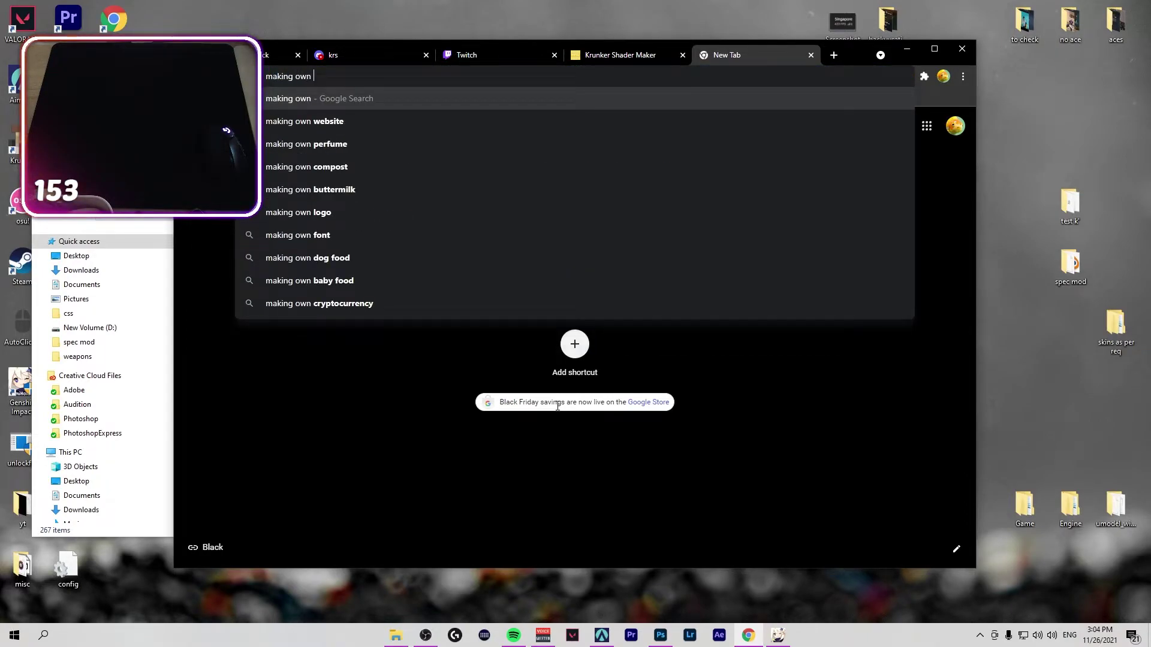
{"action": "type", "text": "krunke rsounds"}
{"action": "key", "text": "Return"}
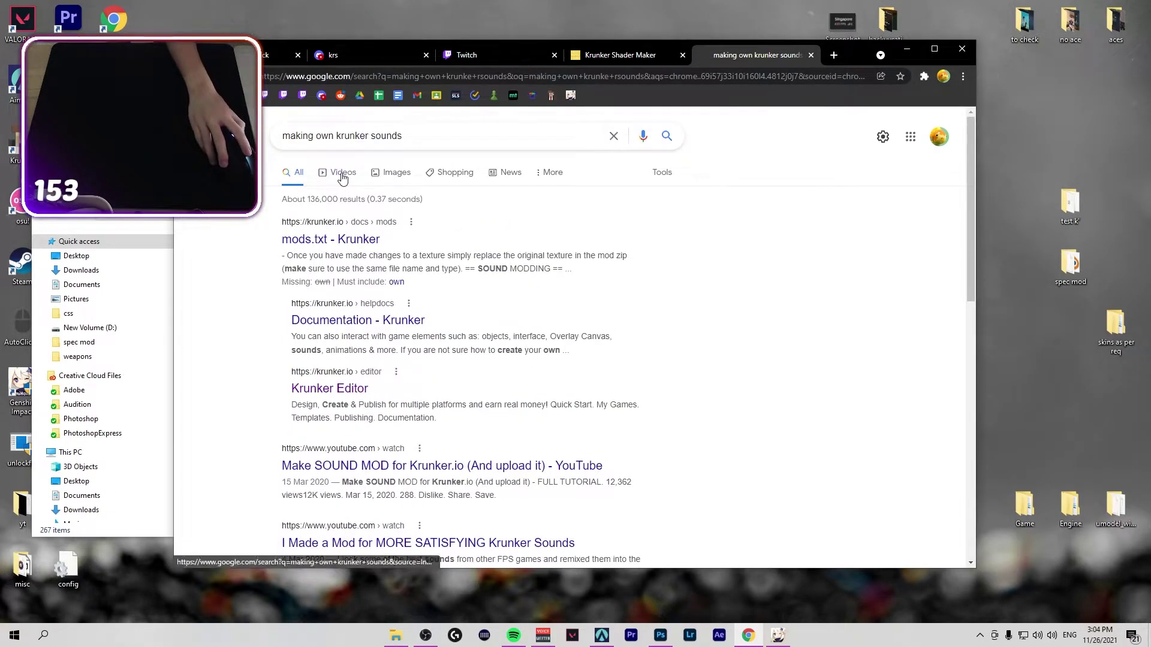
{"action": "left_click", "coordinate": [343, 174]}
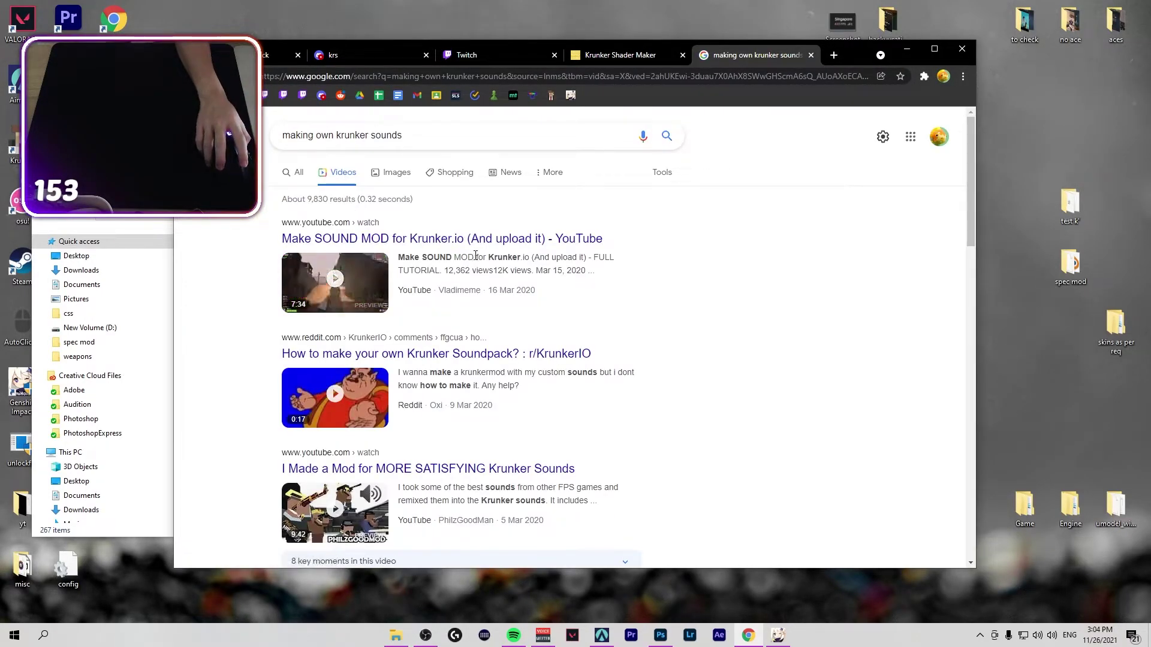
{"action": "scroll", "coordinate": [475, 256], "scroll_direction": "down", "scroll_amount": 8}
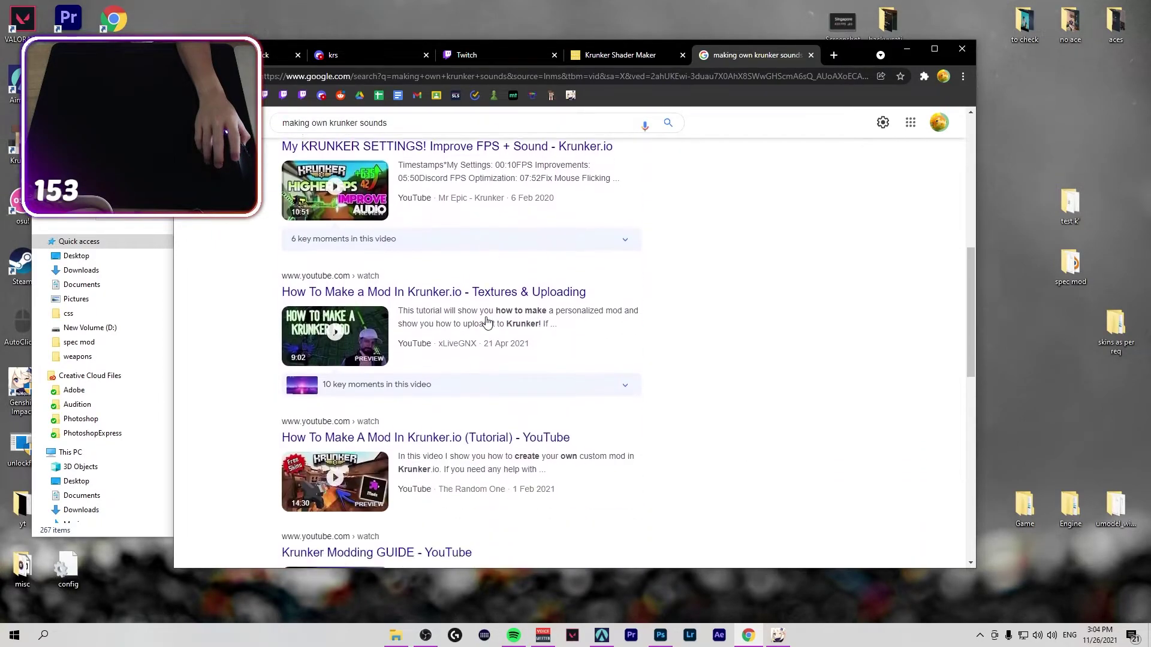
{"action": "scroll", "coordinate": [487, 322], "scroll_direction": "down", "scroll_amount": 7}
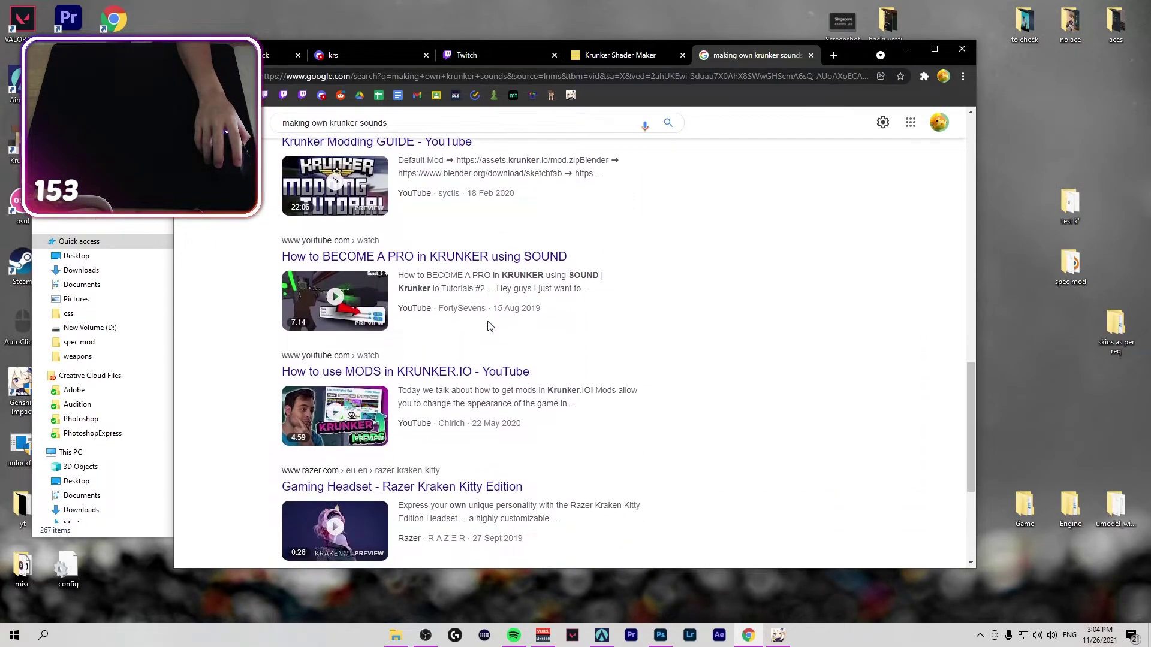
{"action": "scroll", "coordinate": [489, 326], "scroll_direction": "down", "scroll_amount": 5}
{"action": "scroll", "coordinate": [492, 327], "scroll_direction": "up", "scroll_amount": 8}
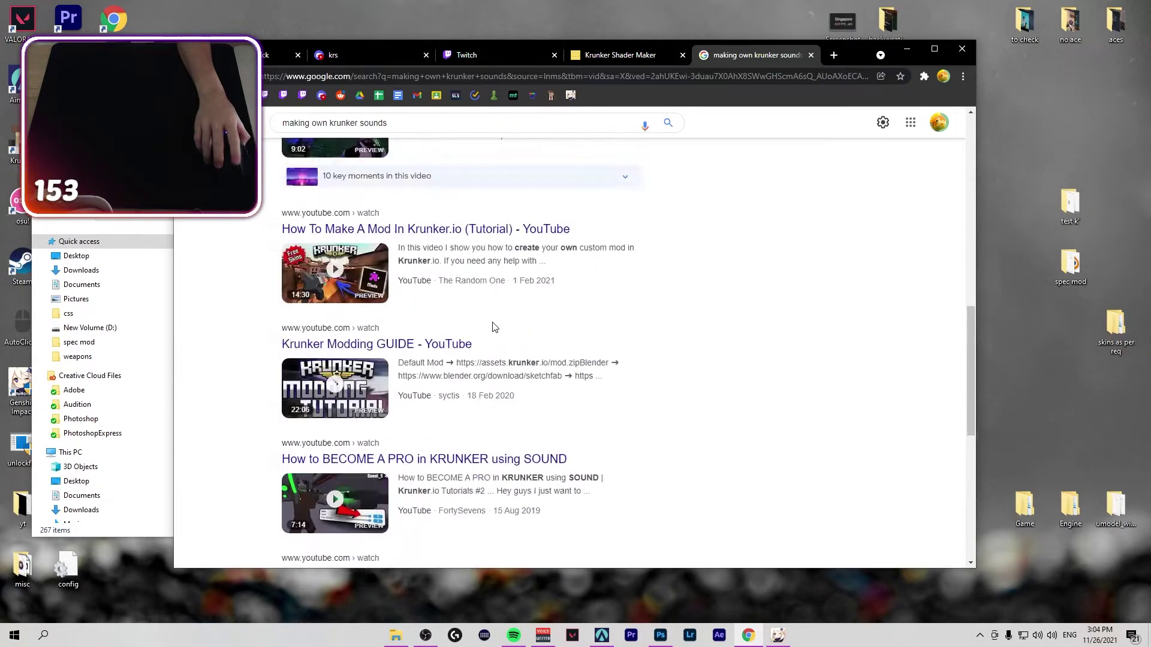
{"action": "scroll", "coordinate": [492, 330], "scroll_direction": "up", "scroll_amount": 15}
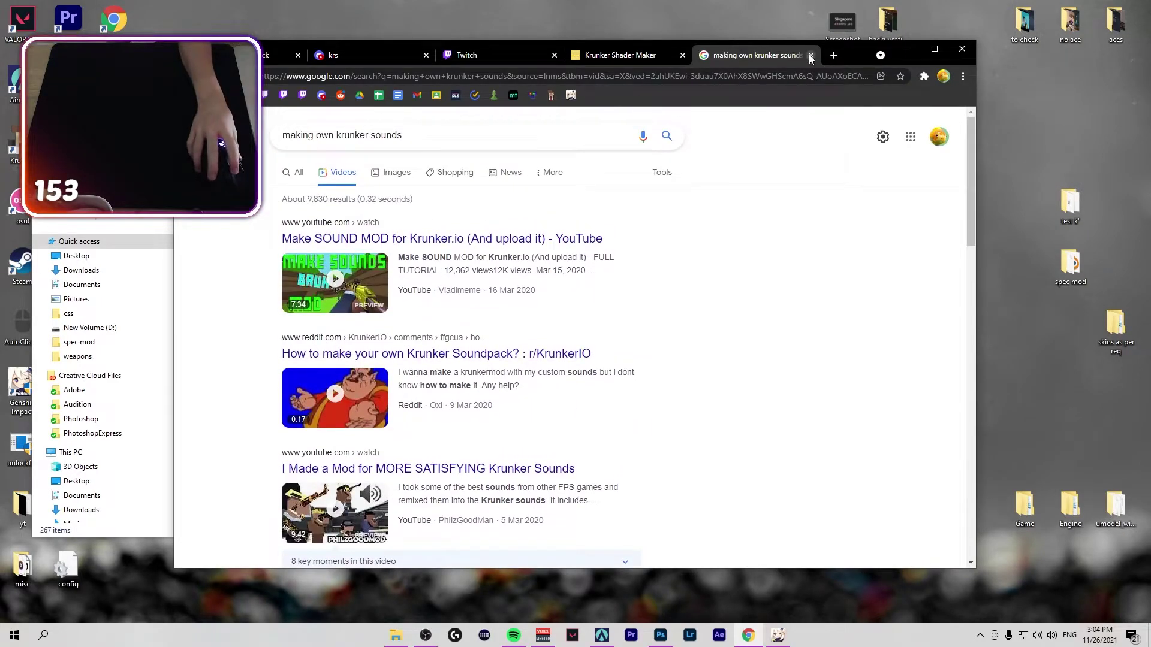
Close the search tab and play the mod's weapon_11 sound from its sound folder
{"action": "left_click", "coordinate": [811, 56]}
{"action": "key", "text": "alt+Tab"}
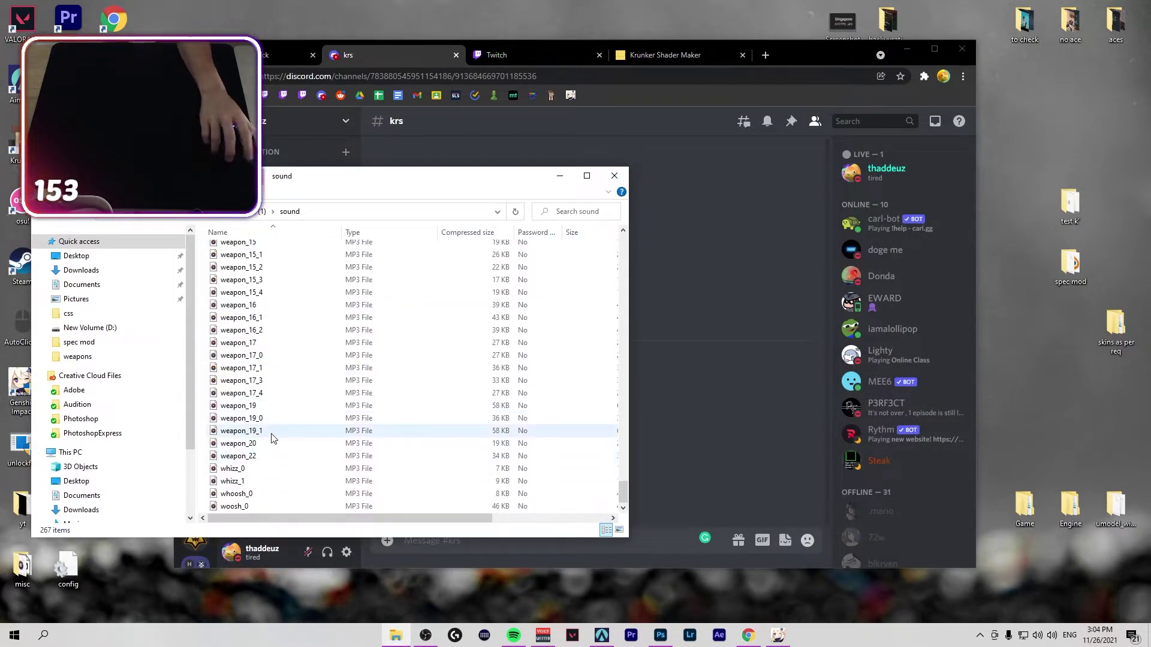
{"action": "left_click", "coordinate": [246, 393]}
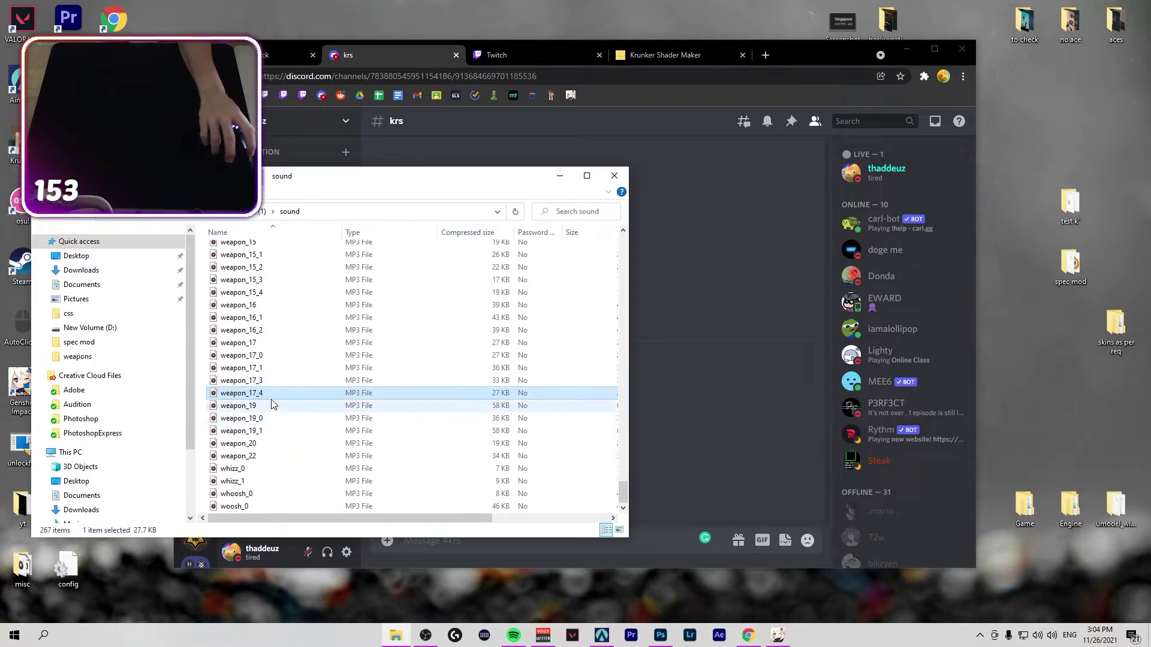
{"action": "scroll", "coordinate": [248, 360], "scroll_direction": "up", "scroll_amount": 9}
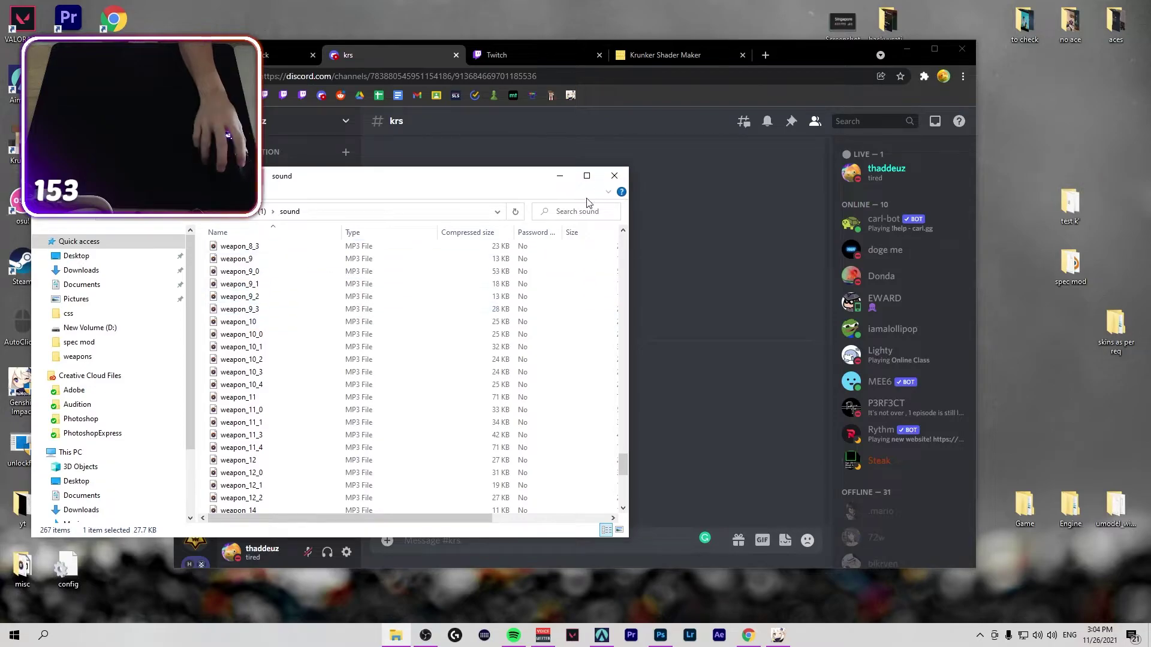
{"action": "scroll", "coordinate": [273, 411], "scroll_direction": "down", "scroll_amount": 4}
{"action": "scroll", "coordinate": [273, 411], "scroll_direction": "up", "scroll_amount": 1}
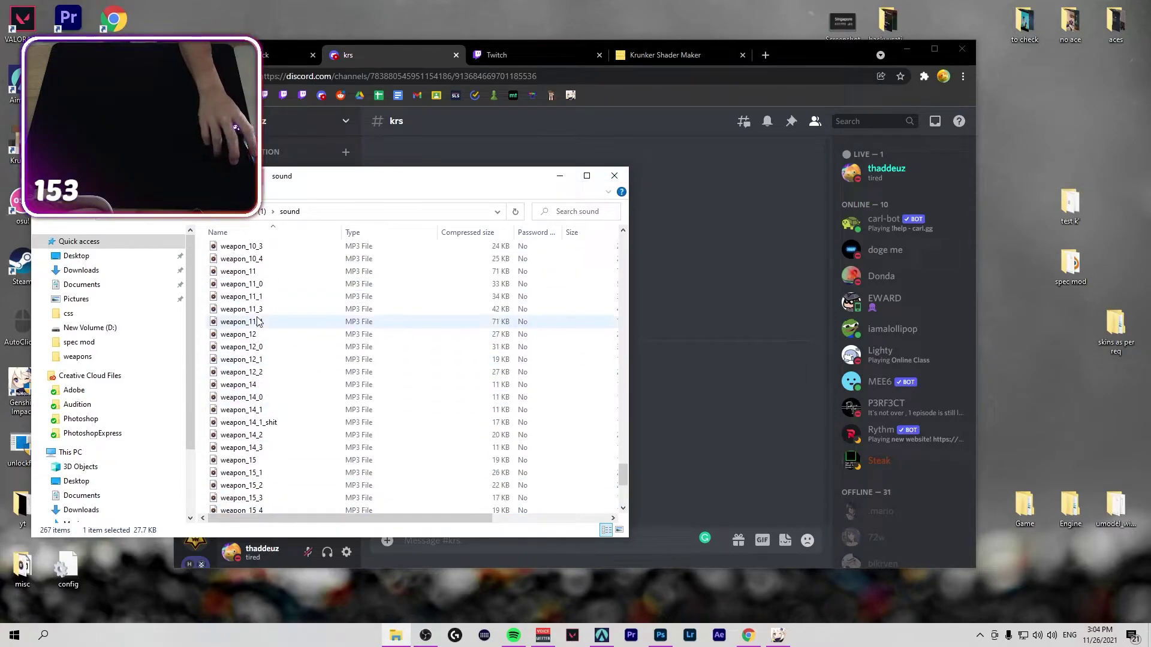
{"action": "double_click", "coordinate": [278, 273]}
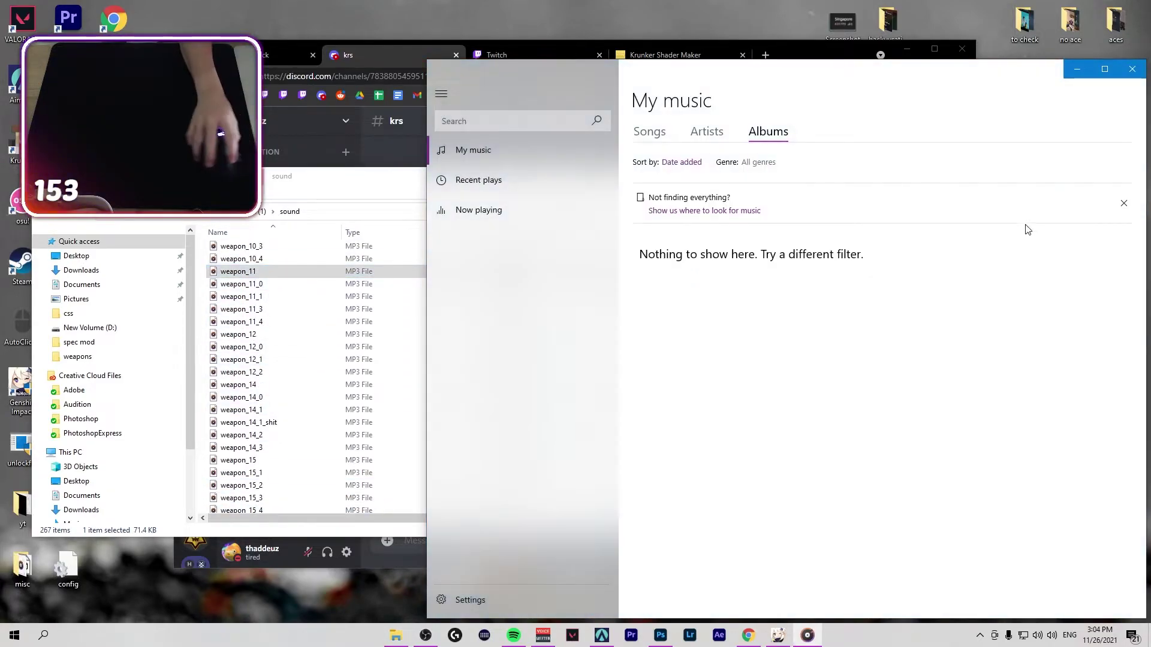
{"action": "left_click", "coordinate": [1132, 68]}
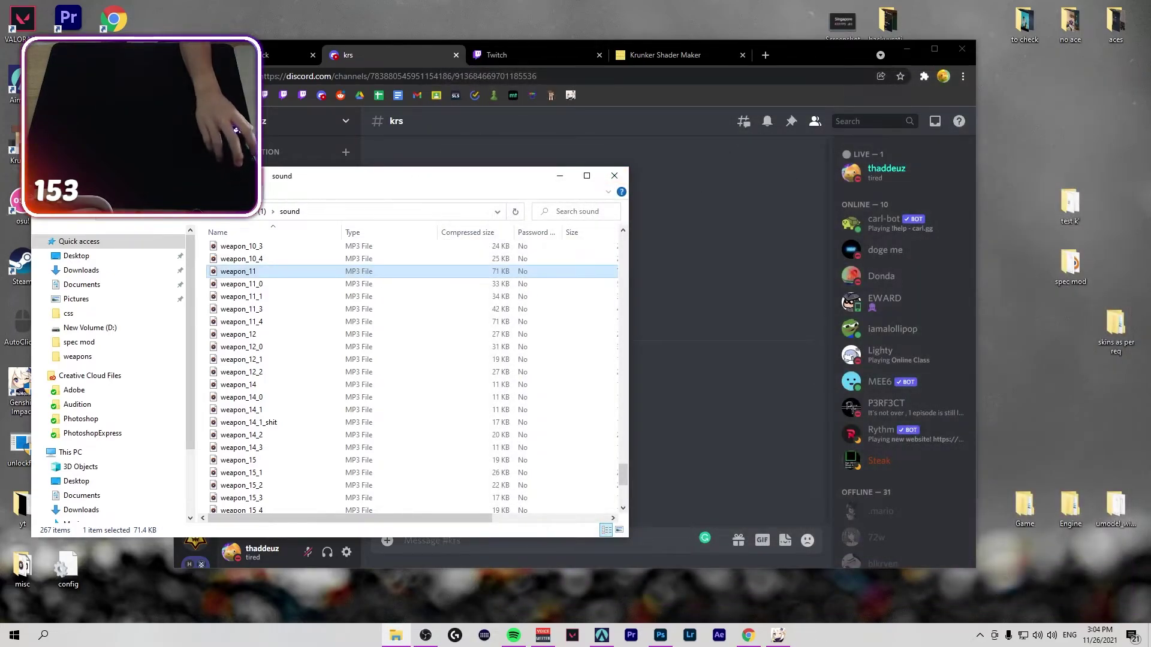
{"action": "key", "text": "alt+Up"}
View scope_4.png from textures > scopes, check the videos folder, and return to mod (1)'s top
{"action": "double_click", "coordinate": [234, 337]}
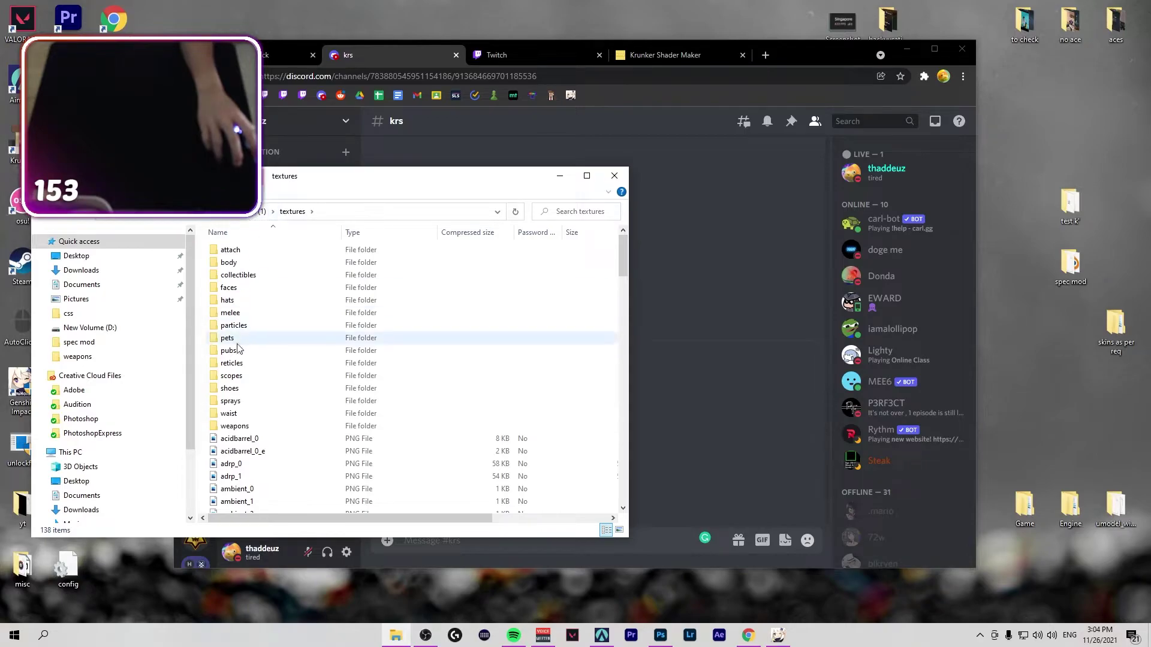
{"action": "left_click", "coordinate": [241, 378]}
{"action": "double_click", "coordinate": [240, 377]}
{"action": "double_click", "coordinate": [259, 299]}
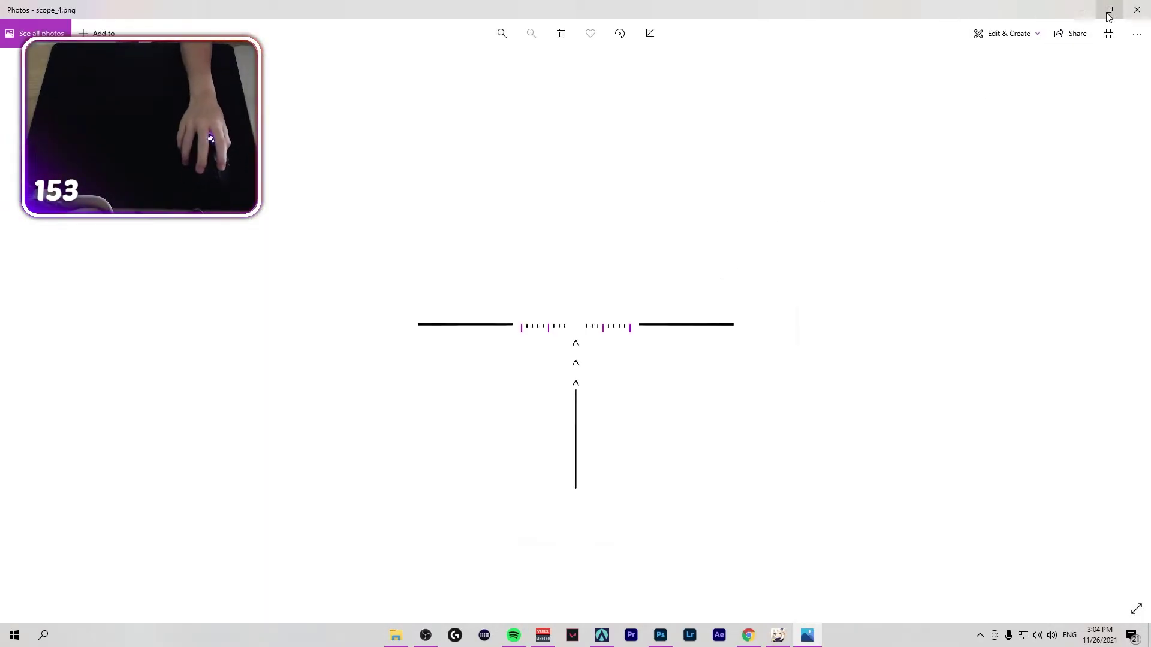
{"action": "left_click", "coordinate": [1132, 8]}
{"action": "left_click", "coordinate": [264, 211]}
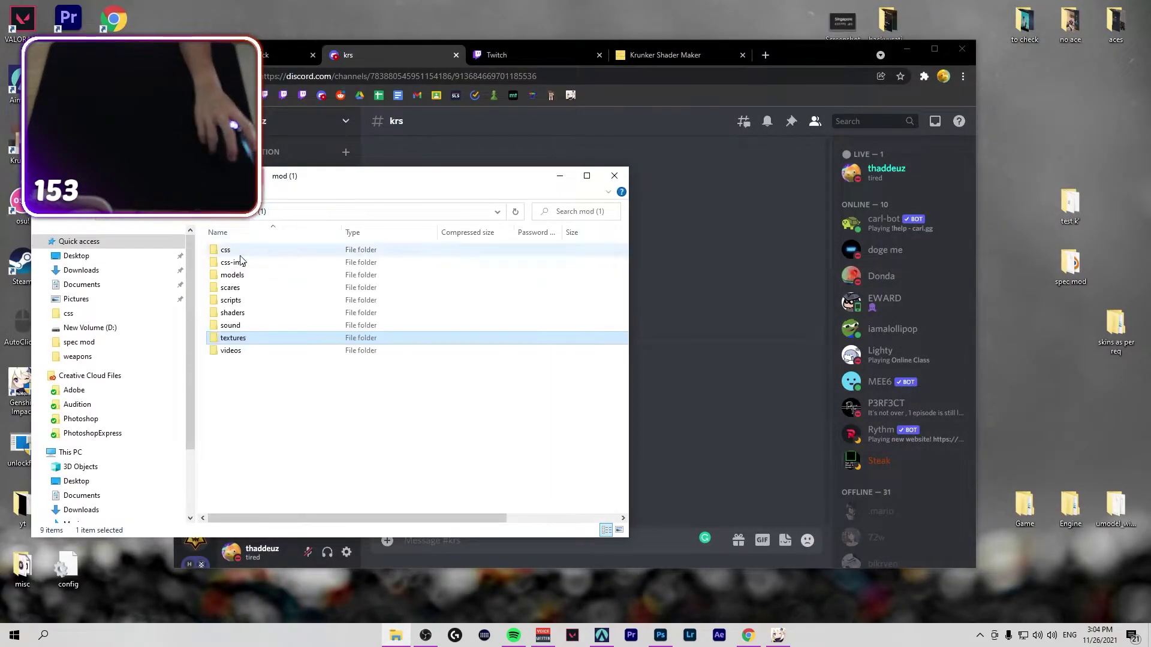
{"action": "double_click", "coordinate": [230, 350]}
{"action": "left_click", "coordinate": [262, 212]}
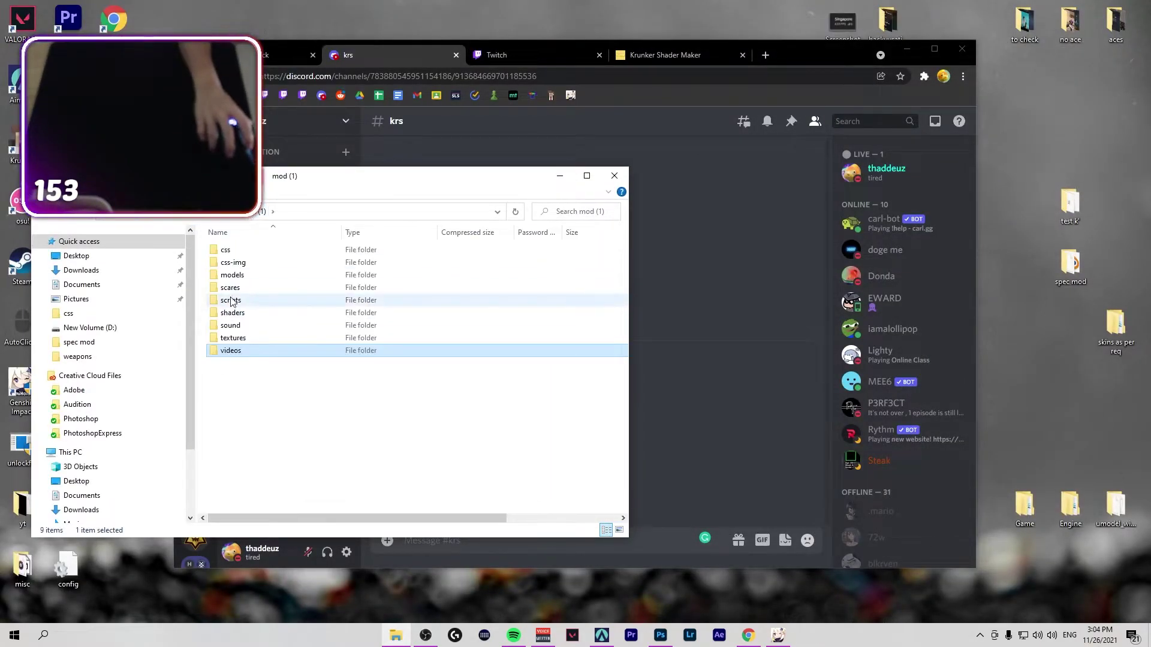
Close the mod folder window, load krunker.io in a new tab, and open its Mods browser
{"action": "left_click", "coordinate": [618, 175]}
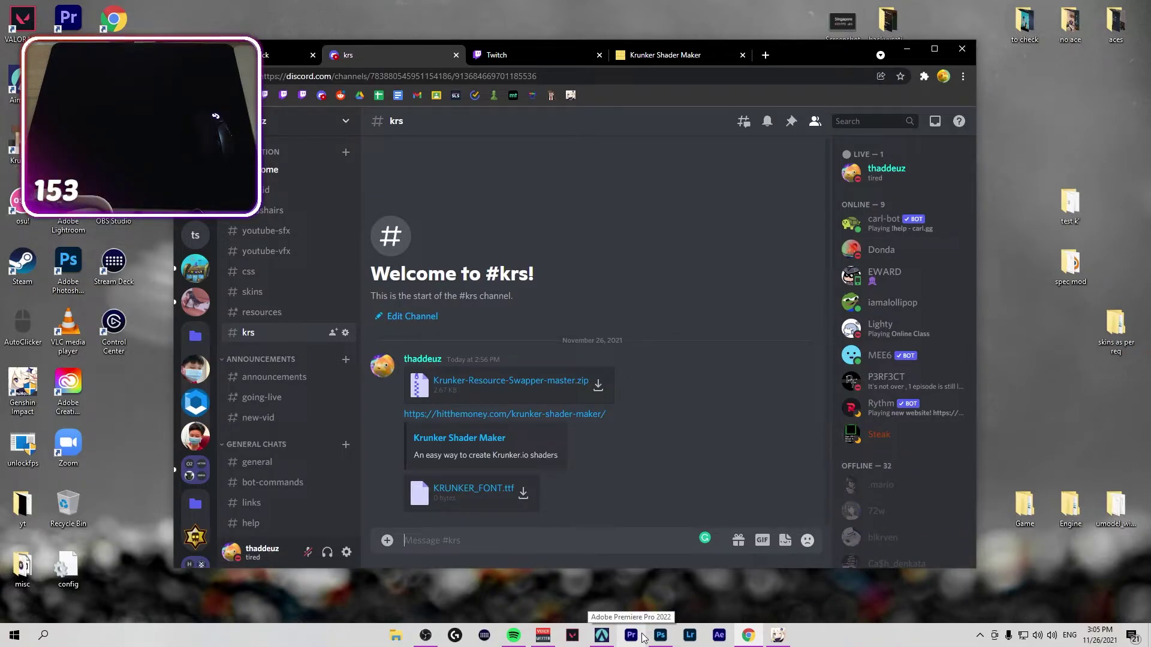
{"action": "left_click", "coordinate": [765, 54]}
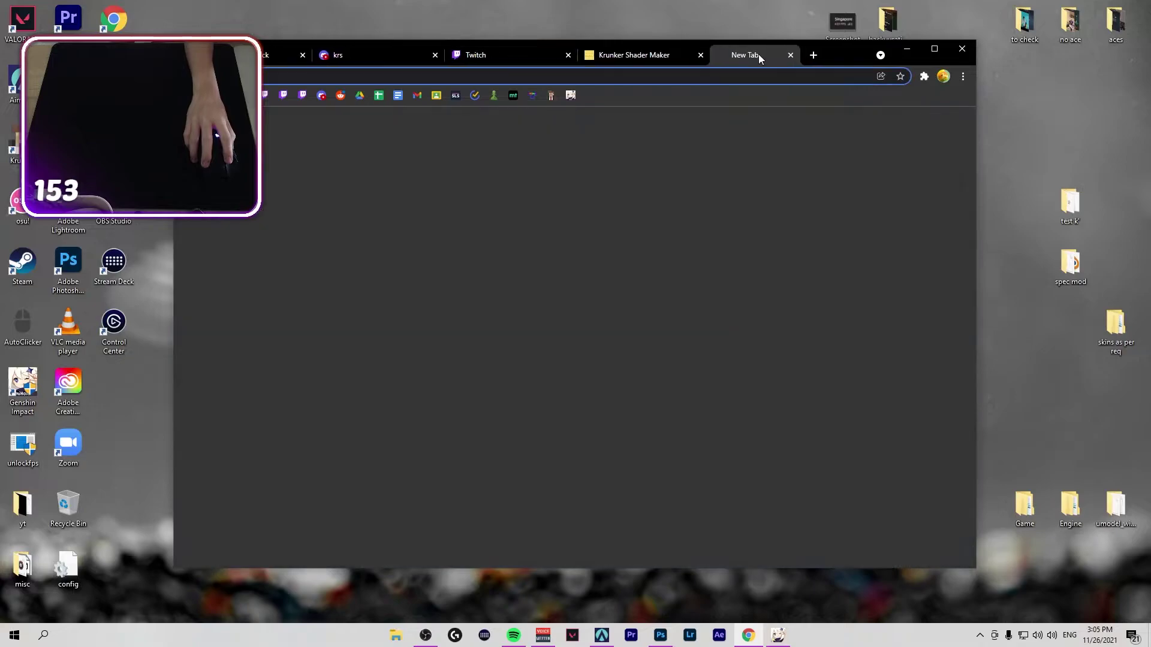
{"action": "left_click", "coordinate": [551, 95]}
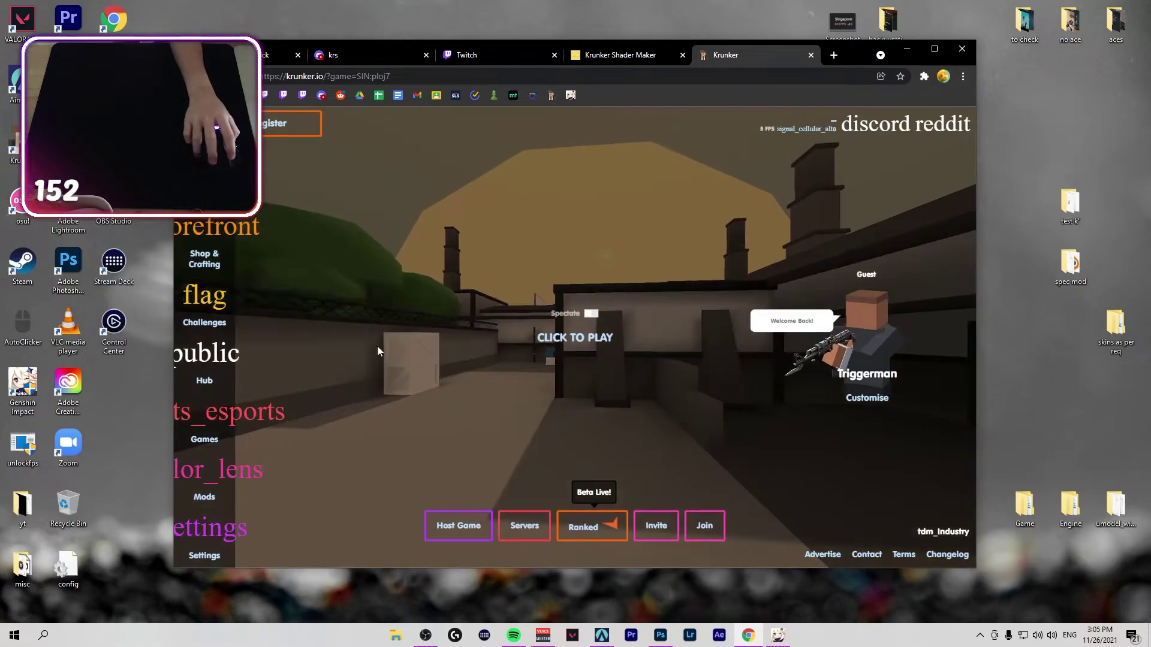
{"action": "left_click", "coordinate": [209, 487]}
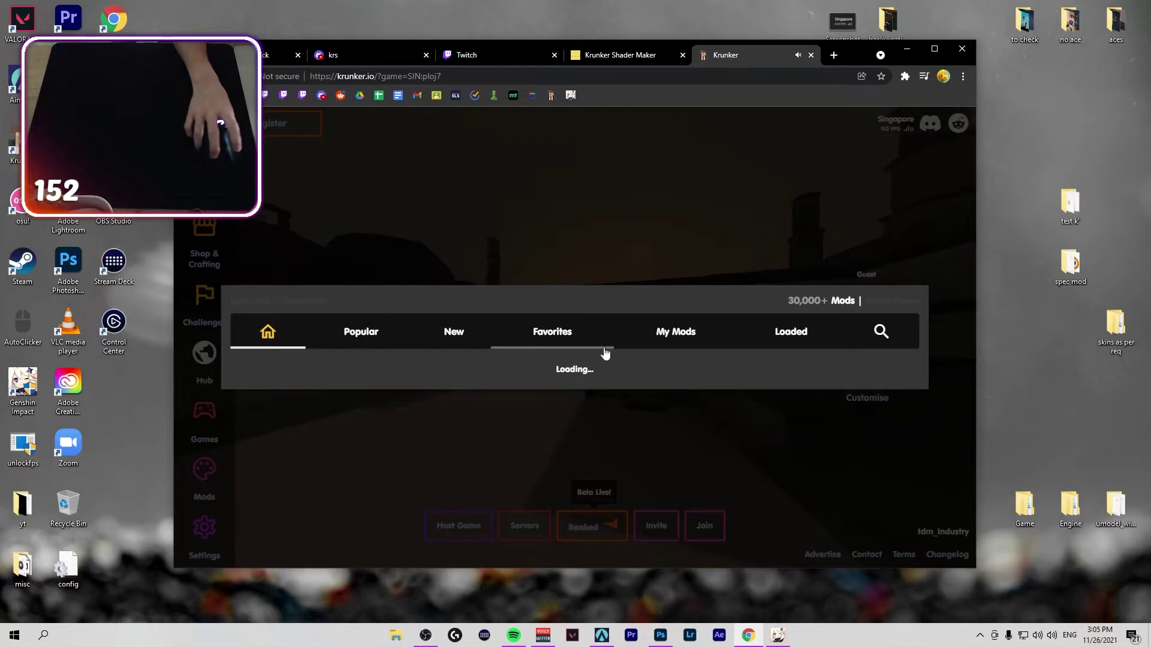
With DevTools open, browse the New and Loaded mod lists and search mods for 'satisfying'
{"action": "key", "text": "F12"}
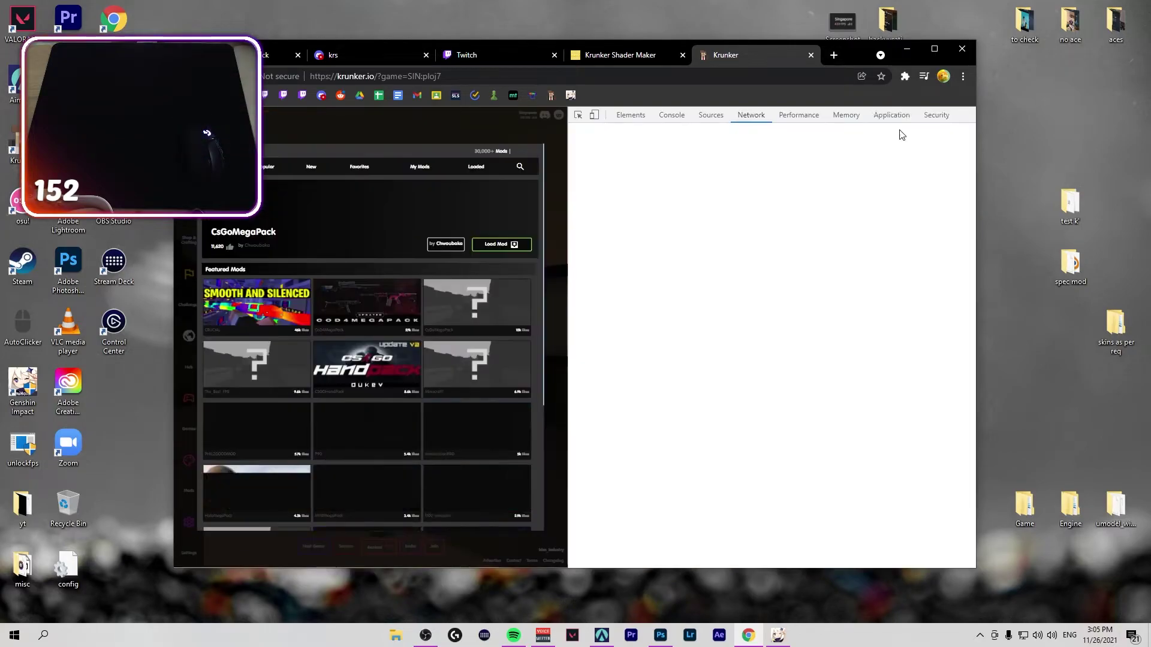
{"action": "left_click", "coordinate": [937, 49]}
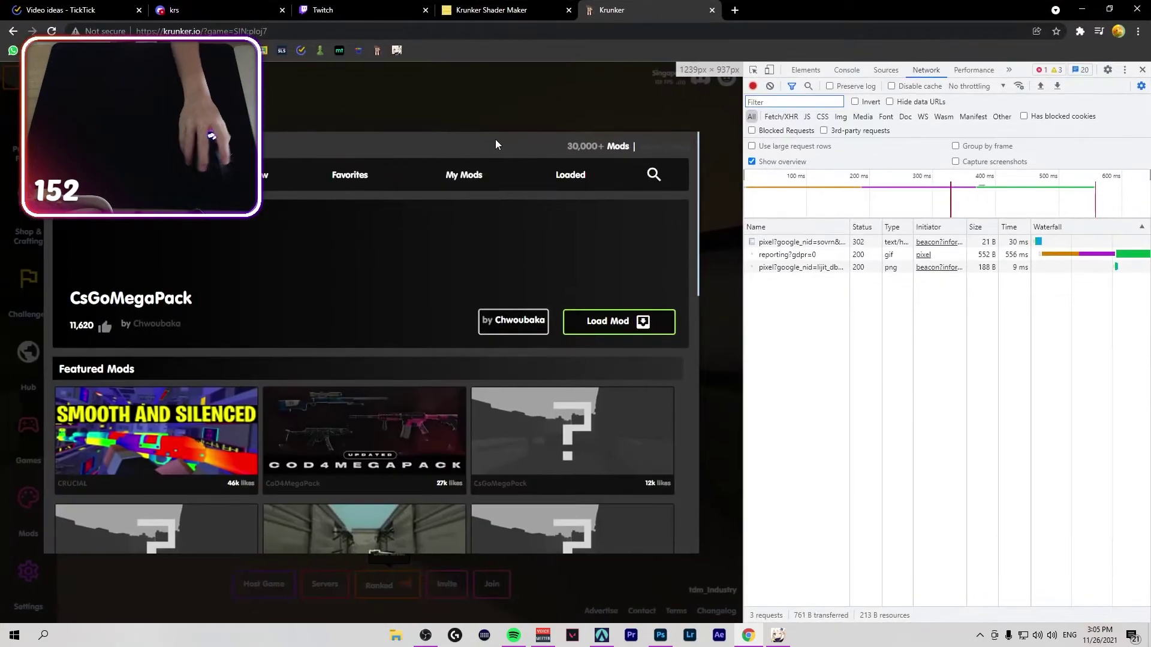
{"action": "left_click", "coordinate": [347, 175]}
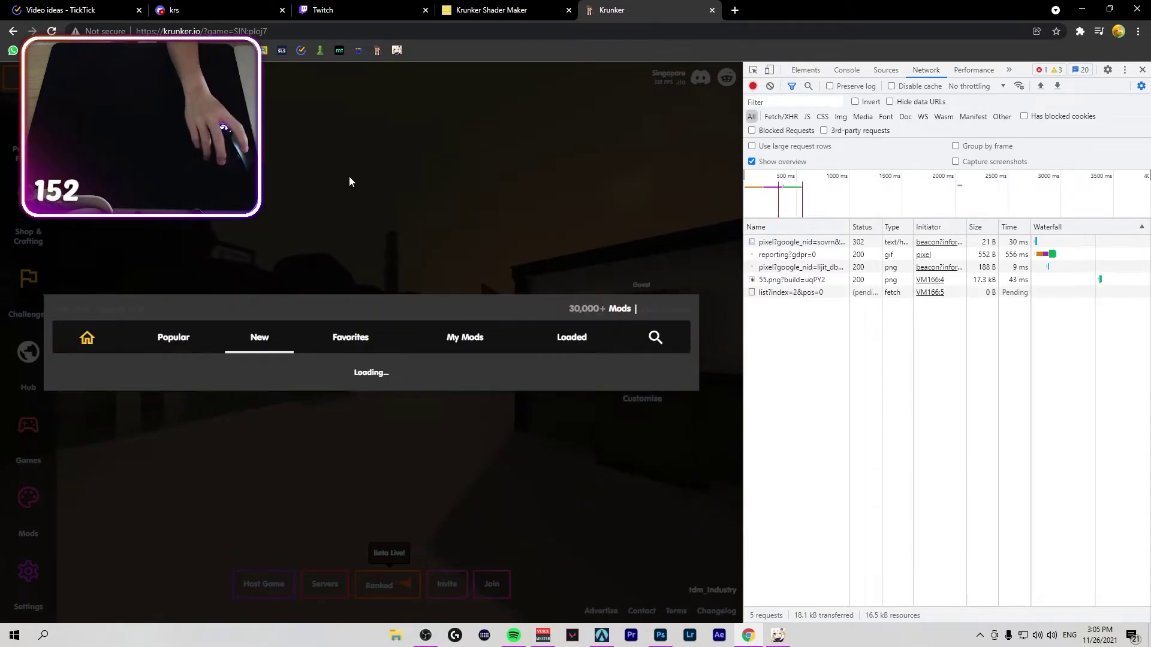
{"action": "left_click", "coordinate": [573, 181]}
{"action": "left_click", "coordinate": [656, 339]}
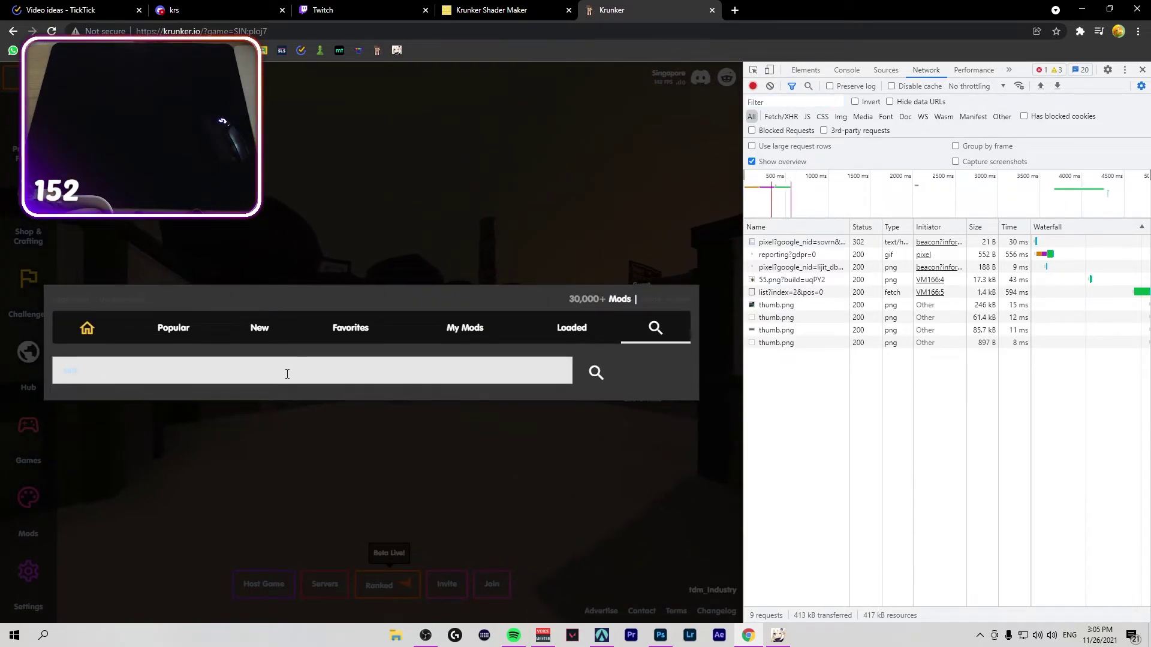
{"action": "type", "text": "shader"}
{"action": "key", "text": "Return"}
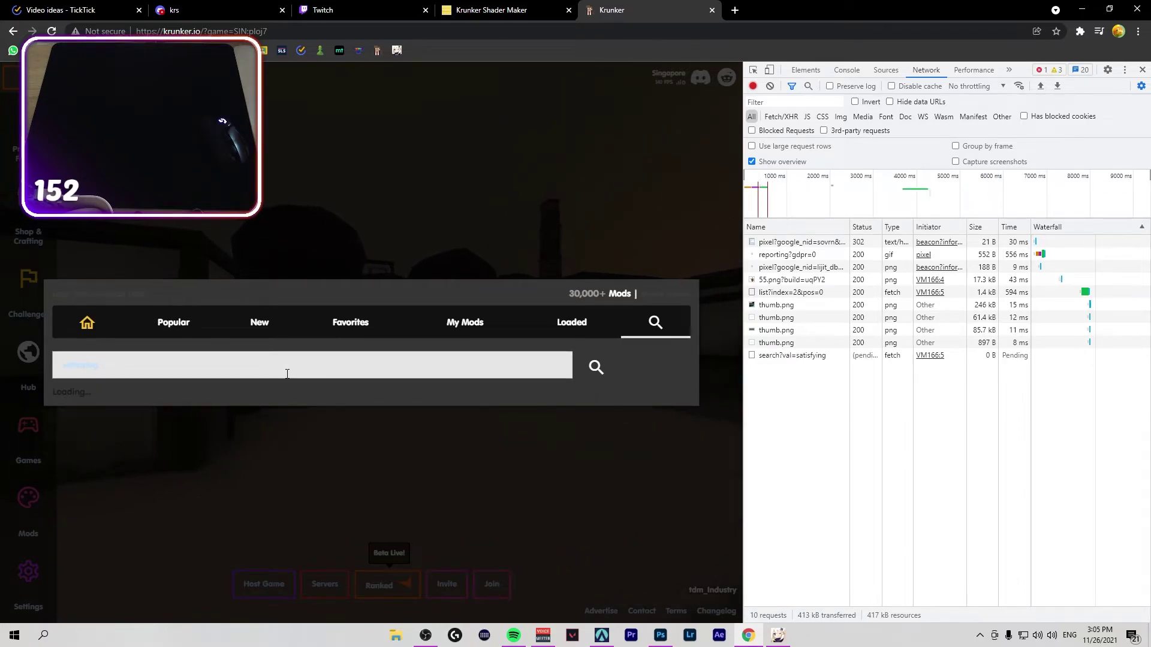
Inspect the SmoothSatisfying mod link and search the element tree for 'smoothsat'
{"action": "left_click", "coordinate": [801, 71]}
{"action": "left_click", "coordinate": [754, 70]}
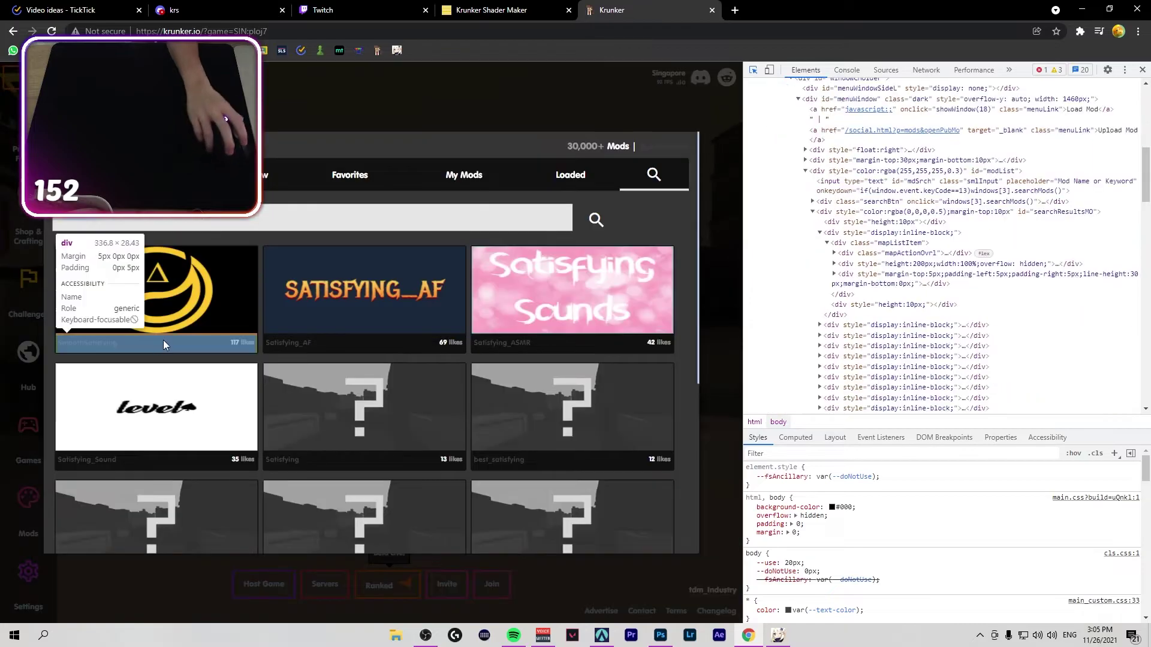
{"action": "left_click", "coordinate": [87, 342]}
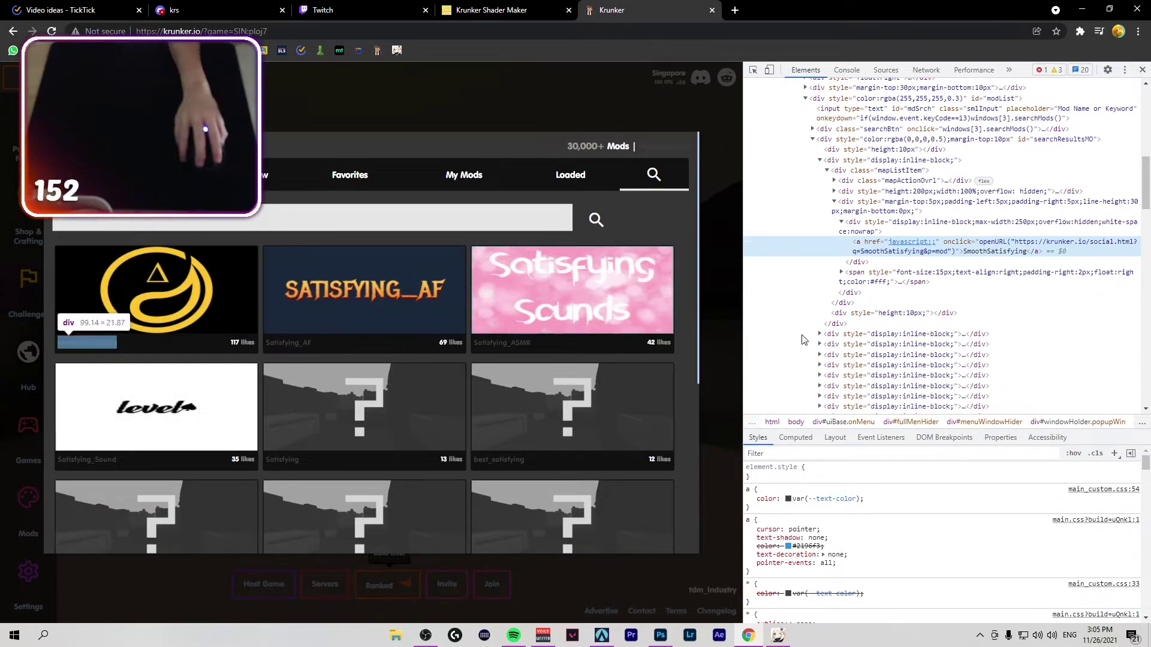
{"action": "key", "text": "ctrl+f"}
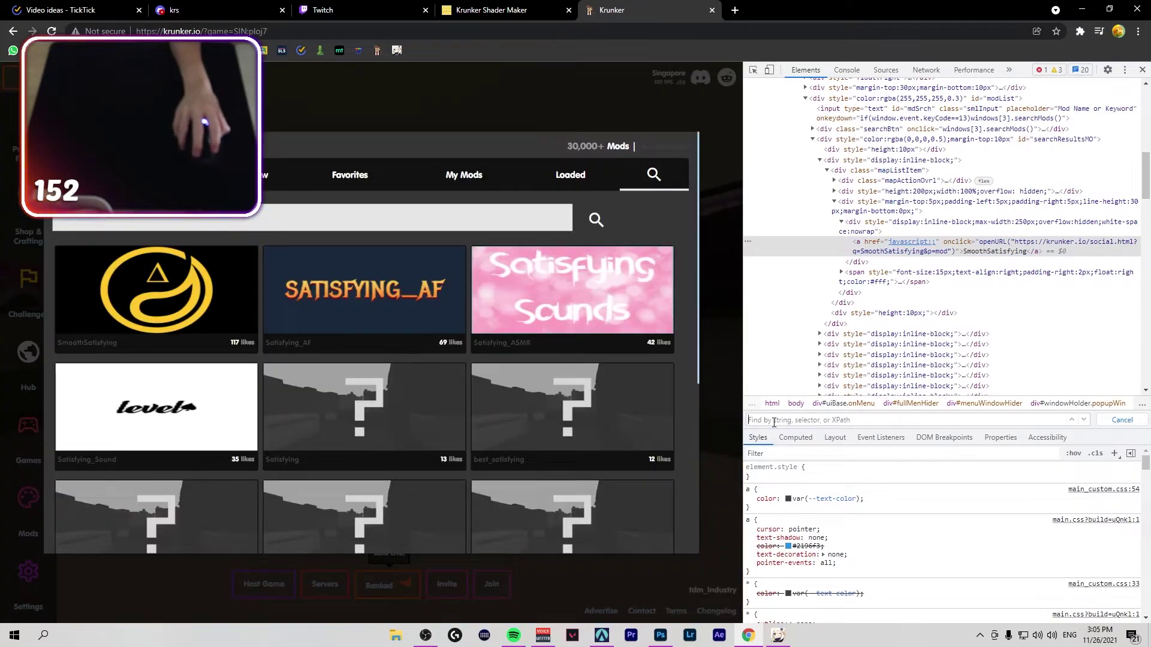
{"action": "type", "text": "sa"}
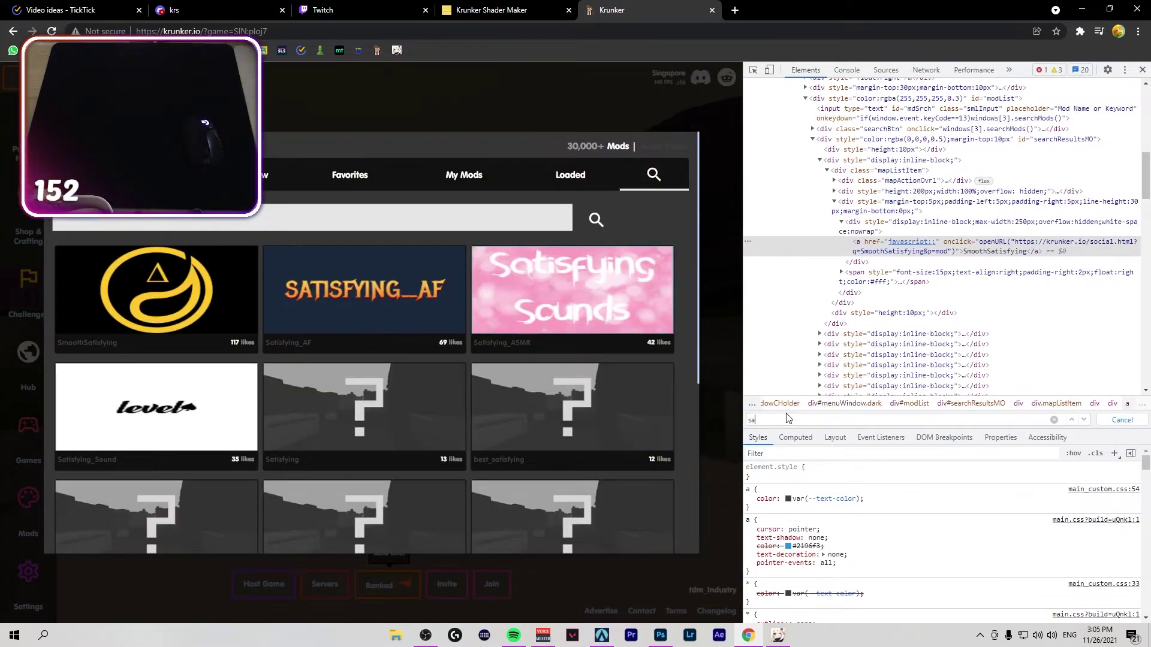
{"action": "type", "text": "tisf"}
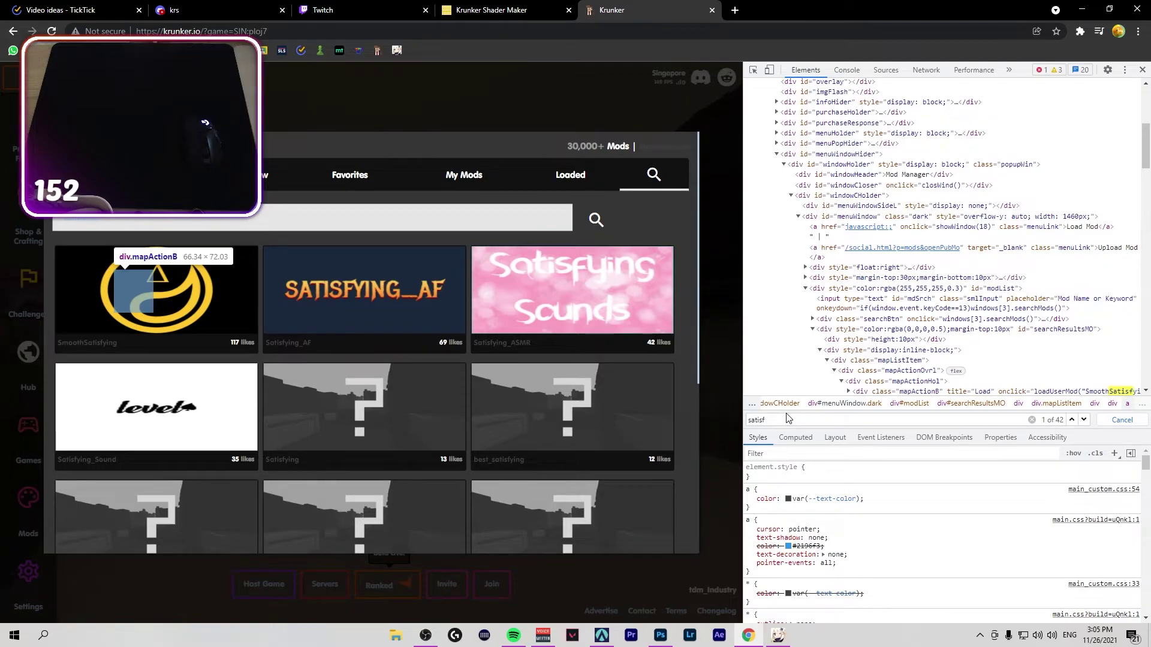
{"action": "type", "text": "uying"}
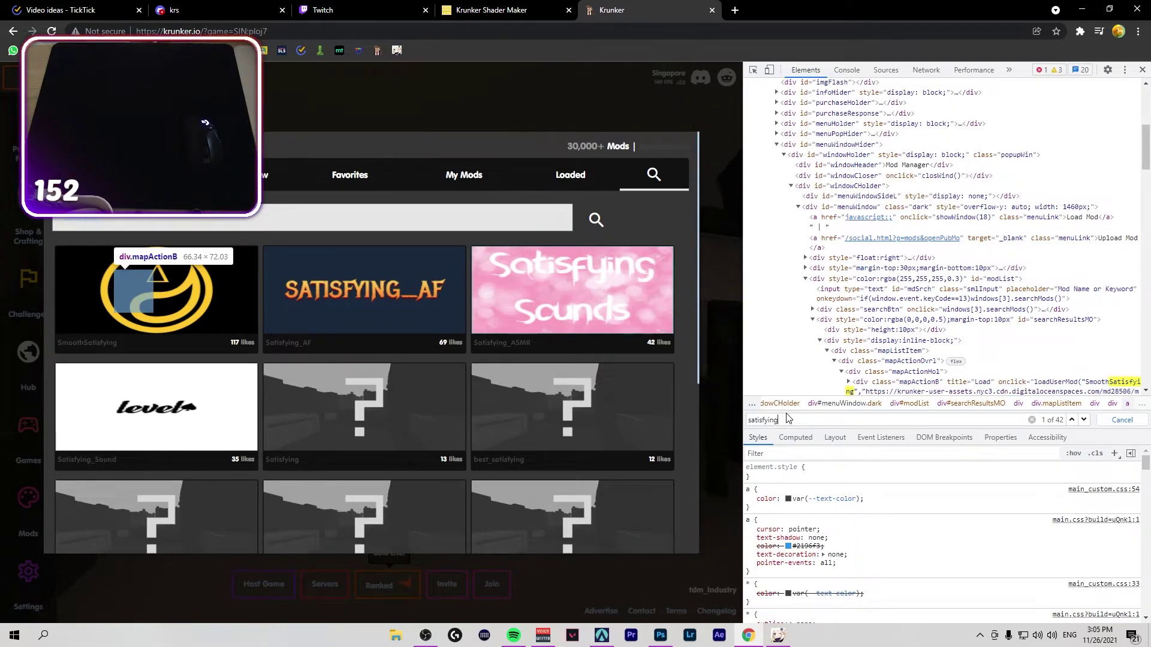
{"action": "key", "text": "ctrl+a"}
{"action": "type", "text": "smooth"}
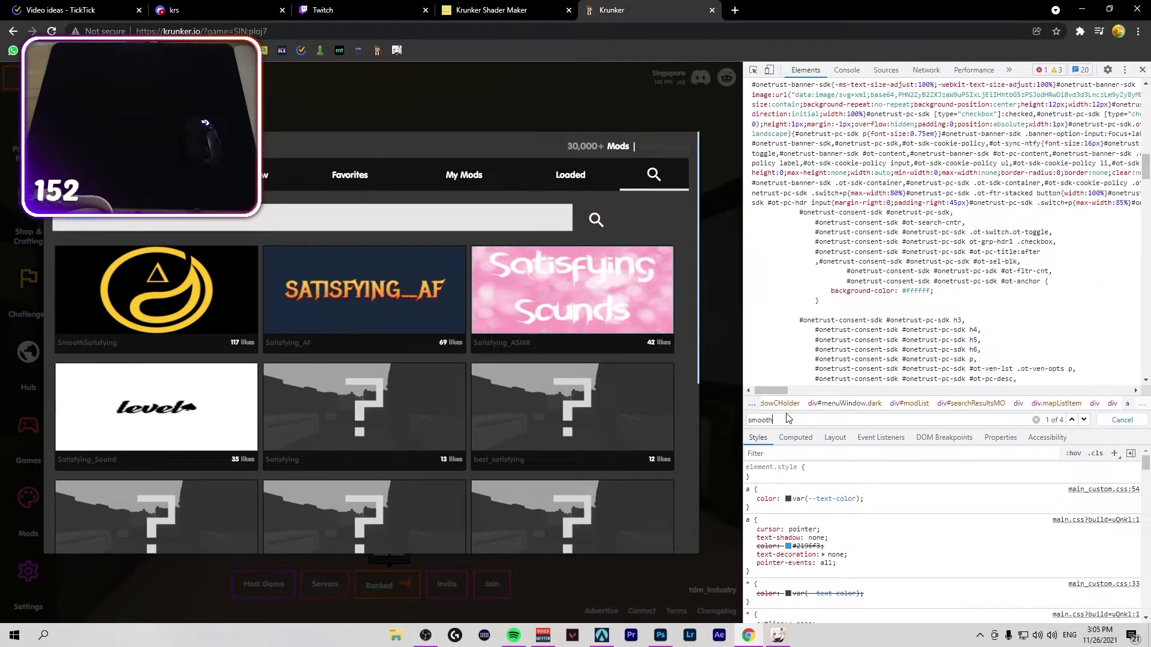
{"action": "type", "text": "satis"}
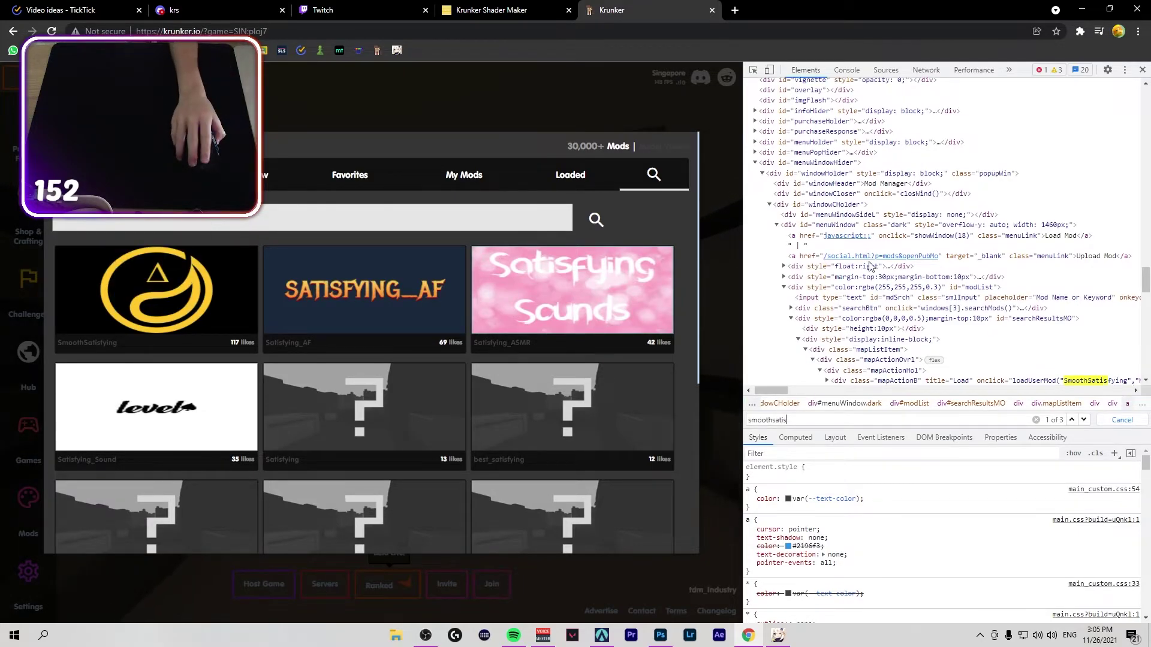
Step through the matches to the loadUserMod row and open its onclick value for editing
{"action": "scroll", "coordinate": [1076, 310], "scroll_direction": "down", "scroll_amount": 2}
{"action": "key", "text": "Return"}
{"action": "key", "text": "Return"}
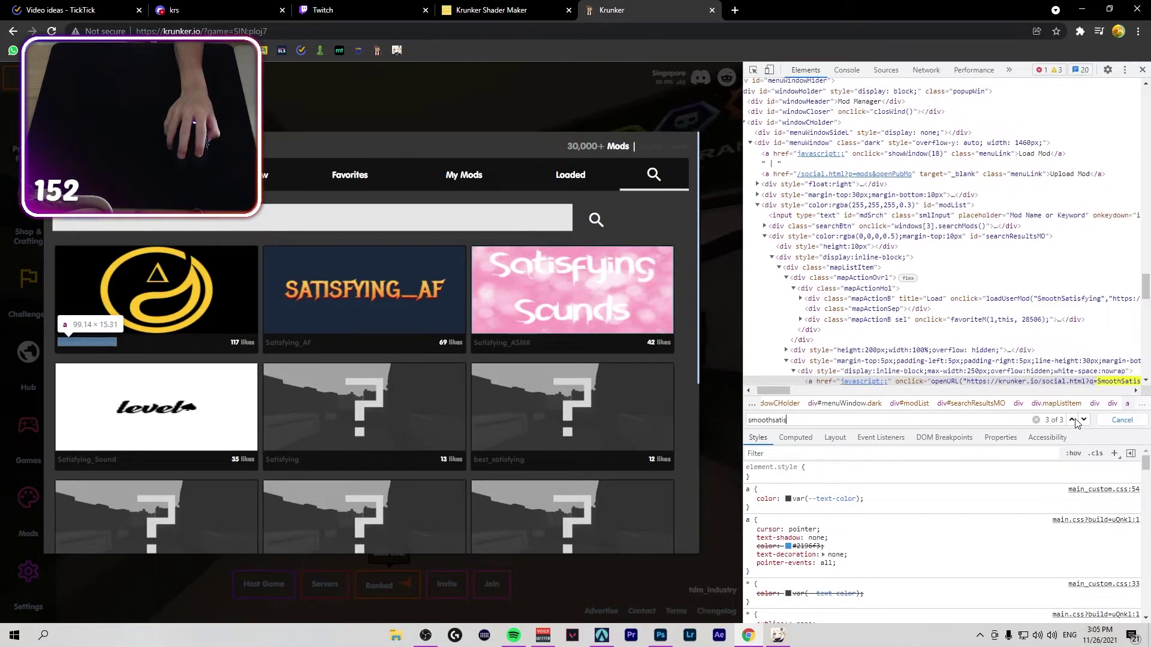
{"action": "left_click", "coordinate": [1073, 420]}
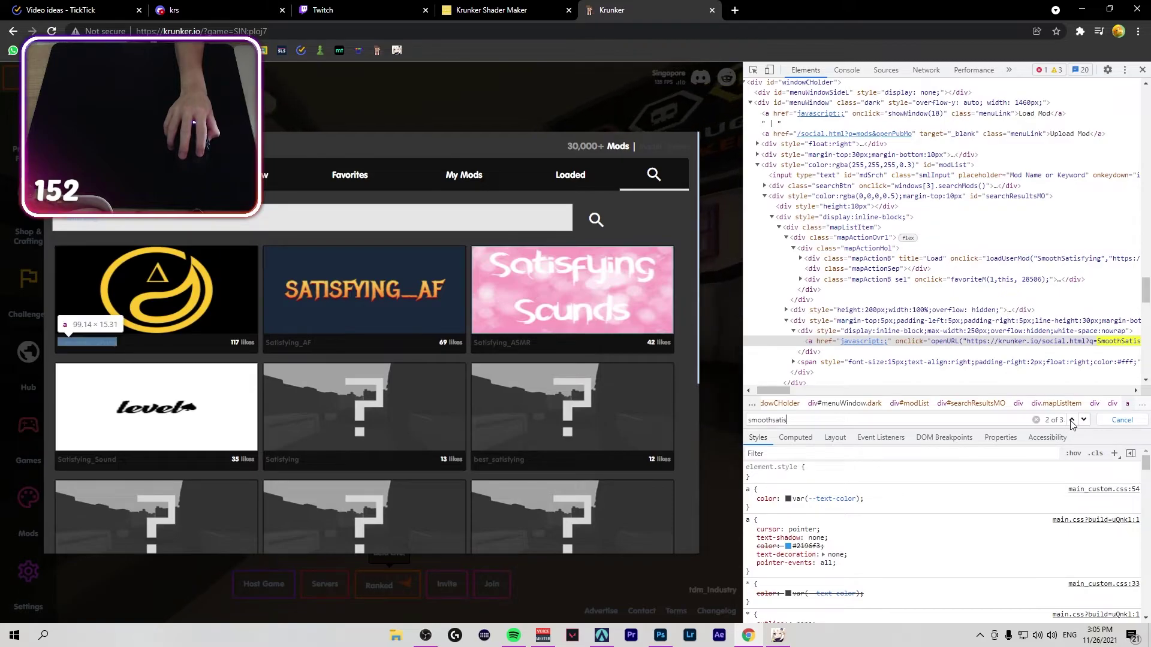
{"action": "left_click", "coordinate": [1072, 419]}
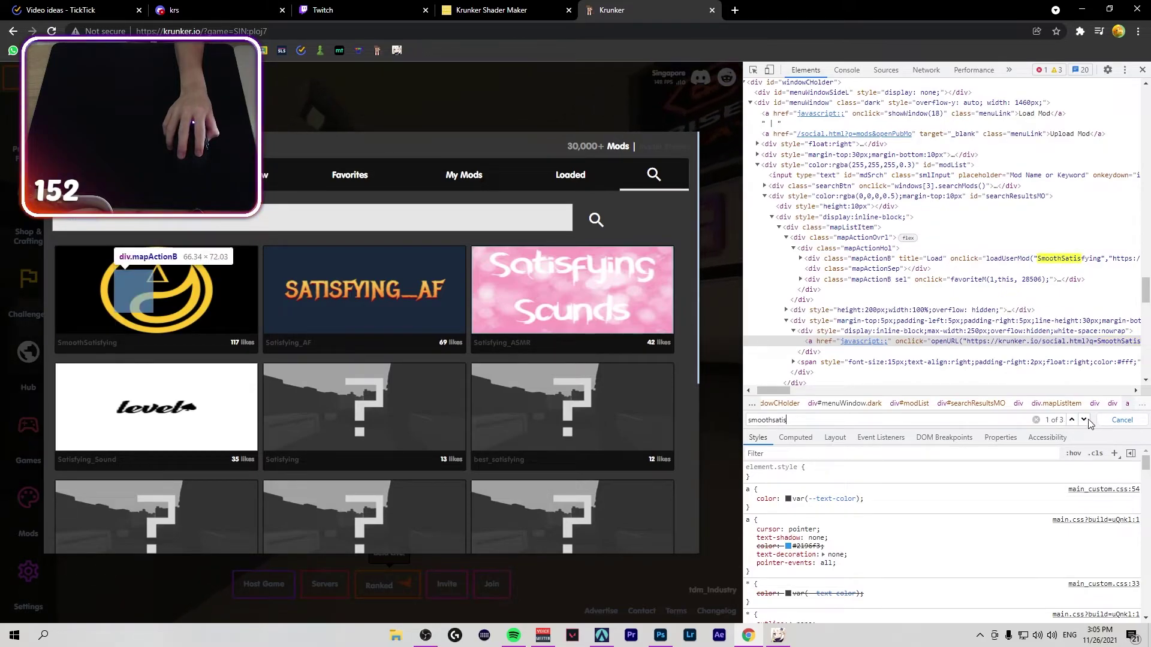
{"action": "left_click", "coordinate": [1084, 420]}
{"action": "left_click", "coordinate": [1083, 420]}
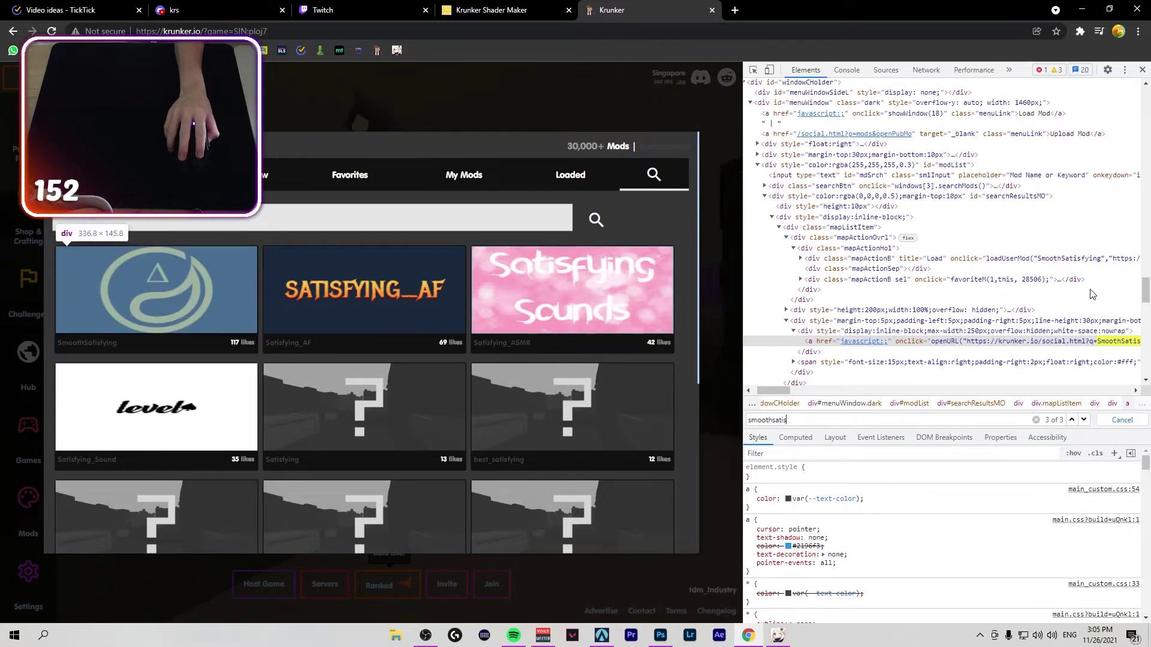
{"action": "left_click", "coordinate": [1121, 259]}
{"action": "double_click", "coordinate": [1122, 262]}
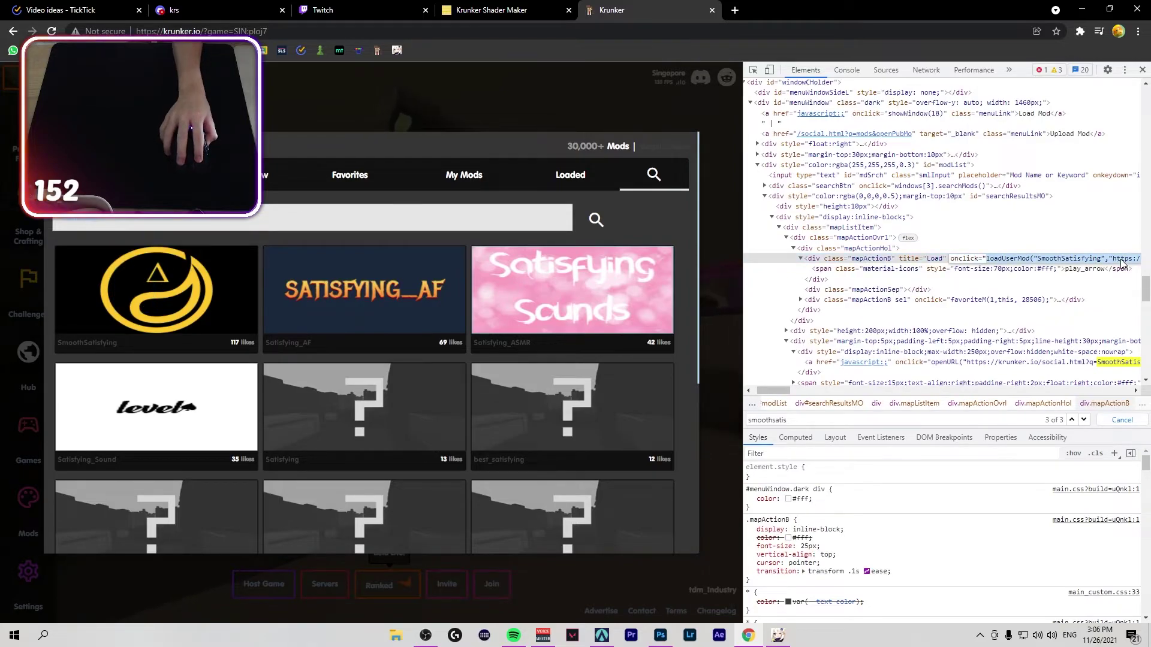
Paste the copied loadUserMod code into a new tab, trim it to the mod.zip URL, and download it
{"action": "key", "text": "ctrl+c"}
{"action": "key", "text": "ctrl+t"}
{"action": "key", "text": "ctrl+v"}
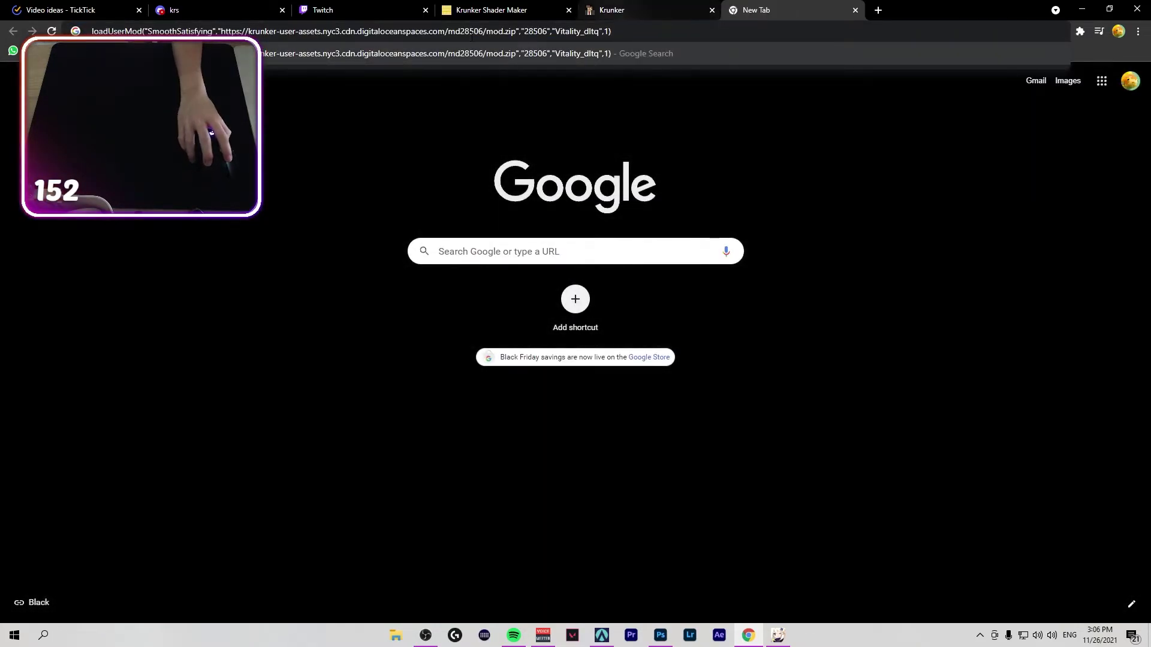
{"action": "key", "text": "Home"}
{"action": "key", "text": "ctrl+Delete"}
{"action": "key", "text": "ctrl+Delete"}
{"action": "key", "text": "ctrl+Delete"}
{"action": "key", "text": "ctrl+Delete"}
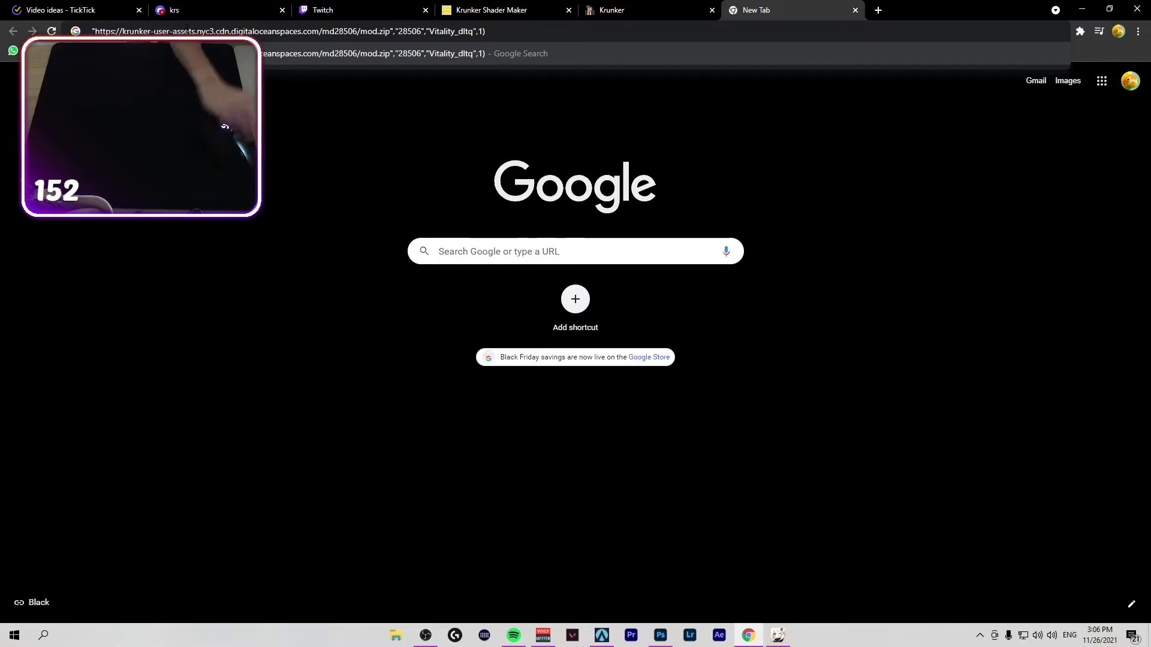
{"action": "key", "text": "Delete"}
{"action": "left_click_drag", "start_coordinate": [483, 31], "coordinate": [418, 31]}
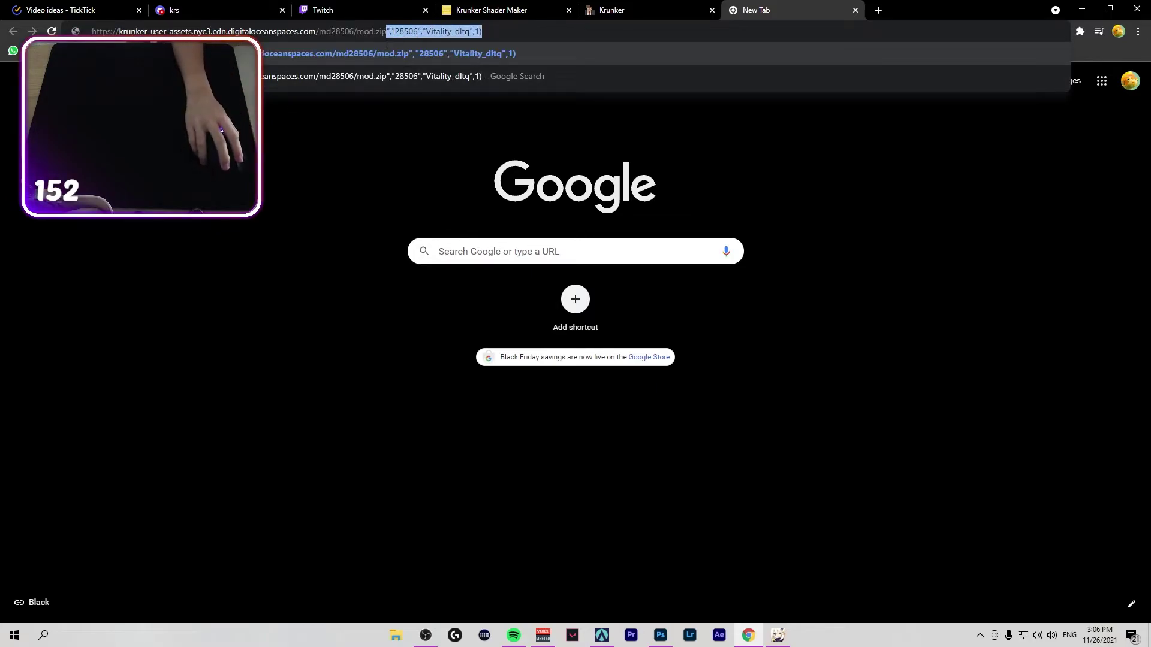
{"action": "key", "text": "Delete"}
{"action": "key", "text": "Return"}
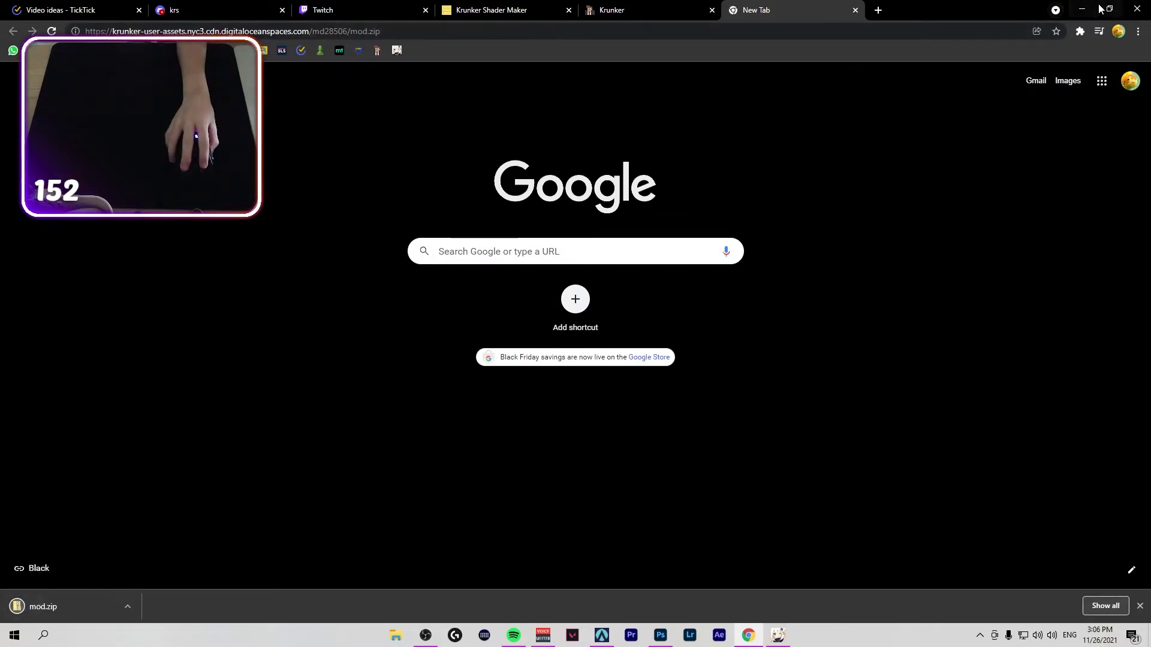
{"action": "left_click", "coordinate": [1104, 8]}
{"action": "left_click", "coordinate": [1025, 272]}
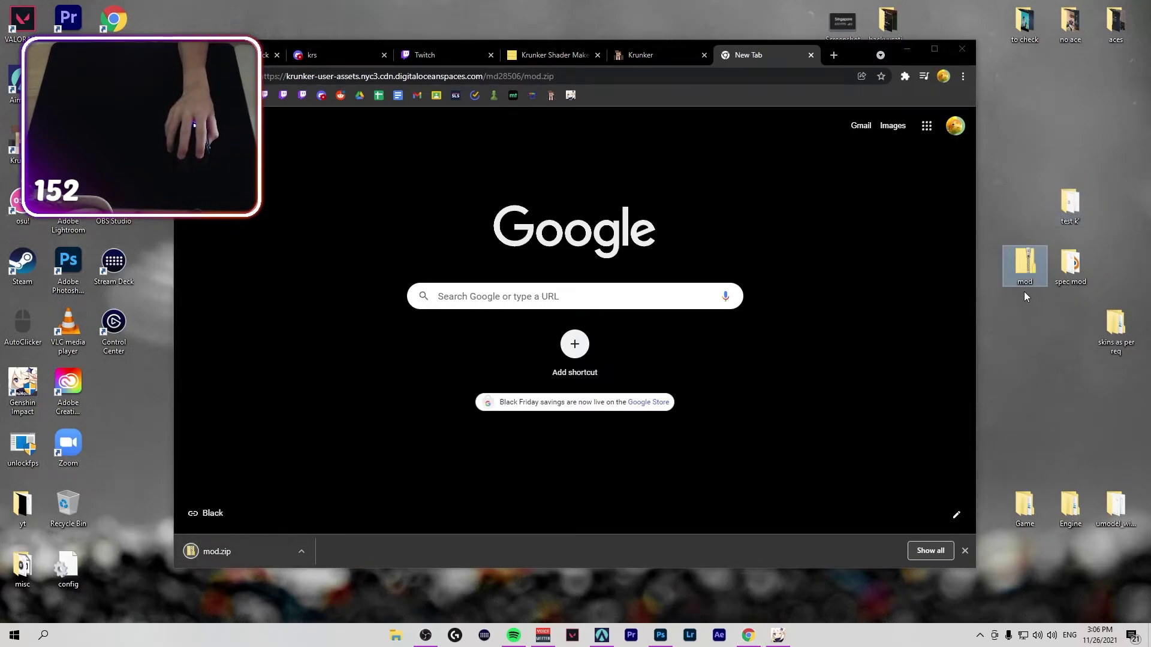
Minimize the browser and launcher, then open the downloaded mod zip's sound folder in Windows Explorer
{"action": "left_click", "coordinate": [910, 50]}
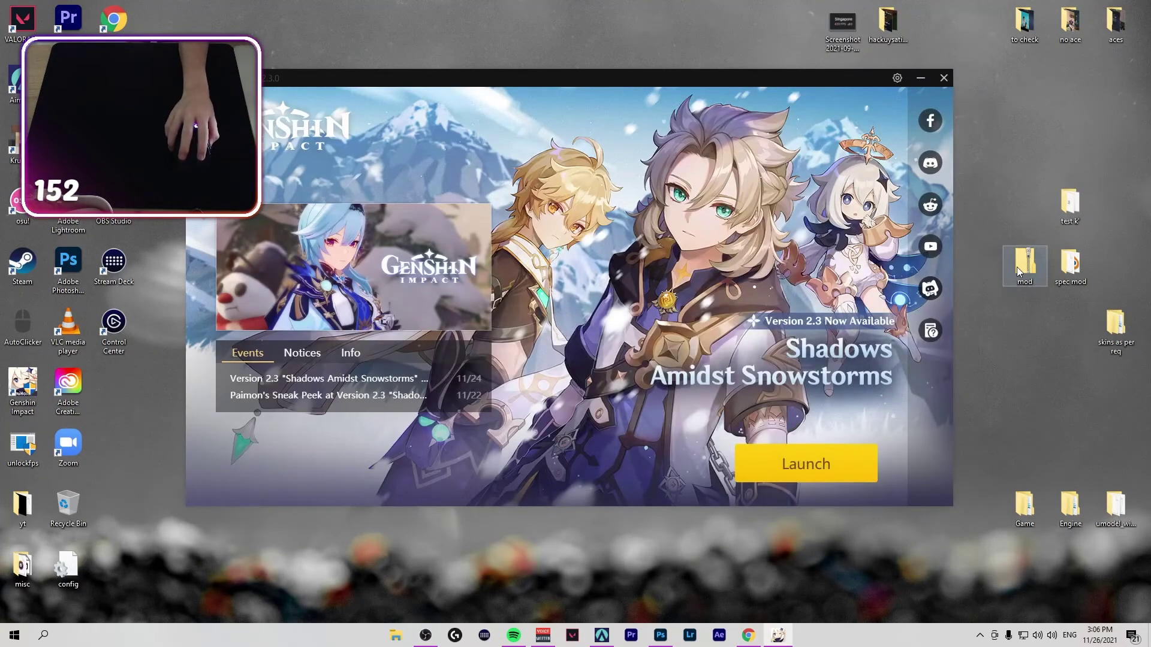
{"action": "left_click", "coordinate": [917, 82]}
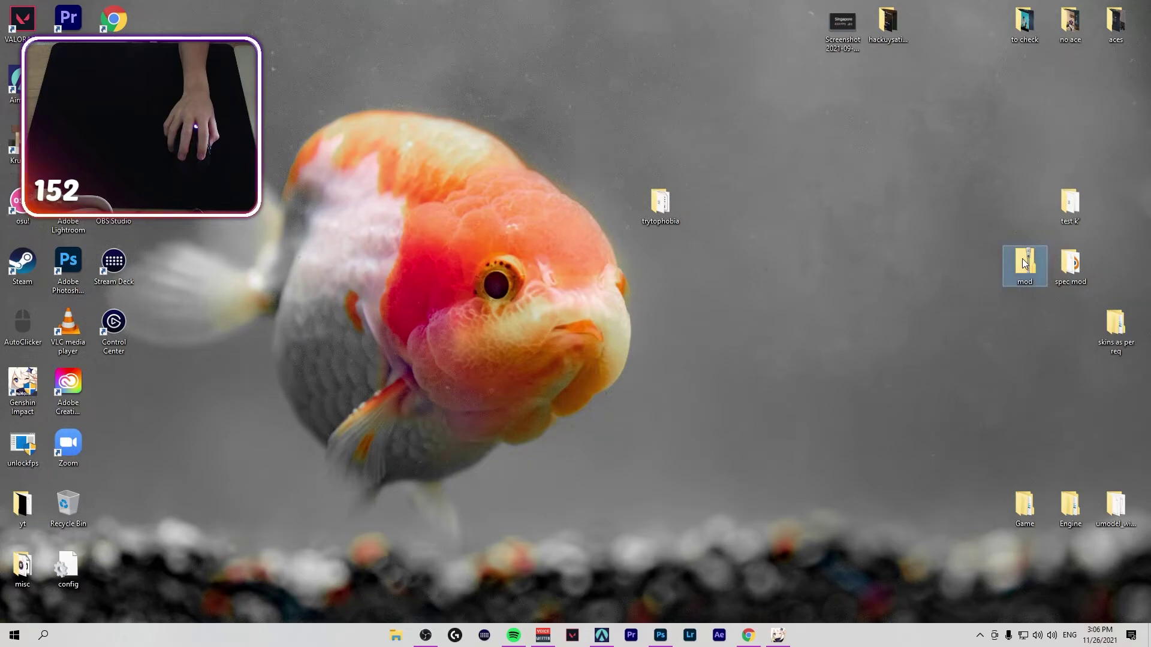
{"action": "right_click", "coordinate": [1024, 264]}
{"action": "mouse_move", "coordinate": [1020, 363]}
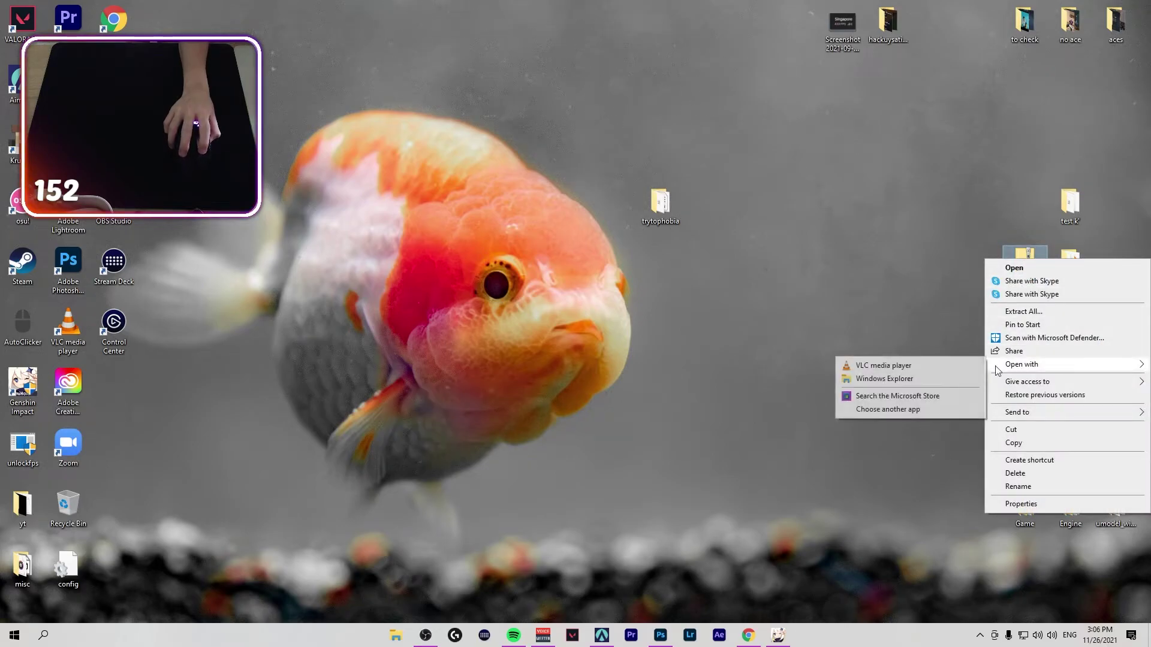
{"action": "left_click", "coordinate": [877, 379]}
{"action": "double_click", "coordinate": [234, 251]}
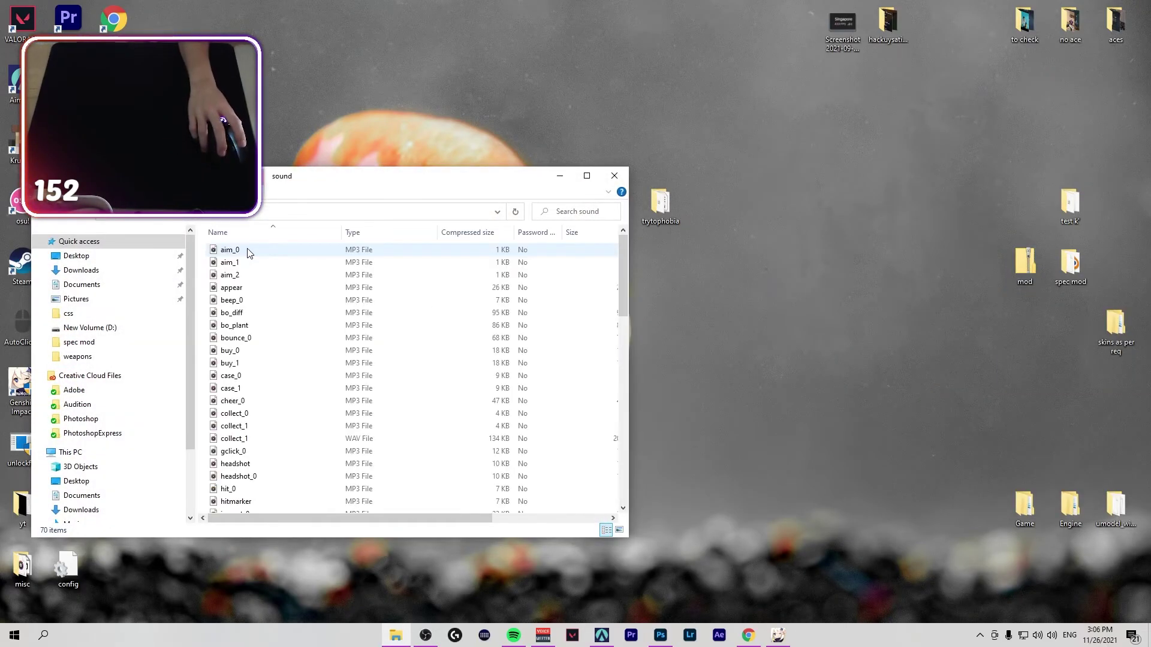
Scroll through the 70 MP3 files and play the weapon_6 sound
{"action": "scroll", "coordinate": [238, 327], "scroll_direction": "down", "scroll_amount": 2}
{"action": "scroll", "coordinate": [238, 327], "scroll_direction": "down", "scroll_amount": 14}
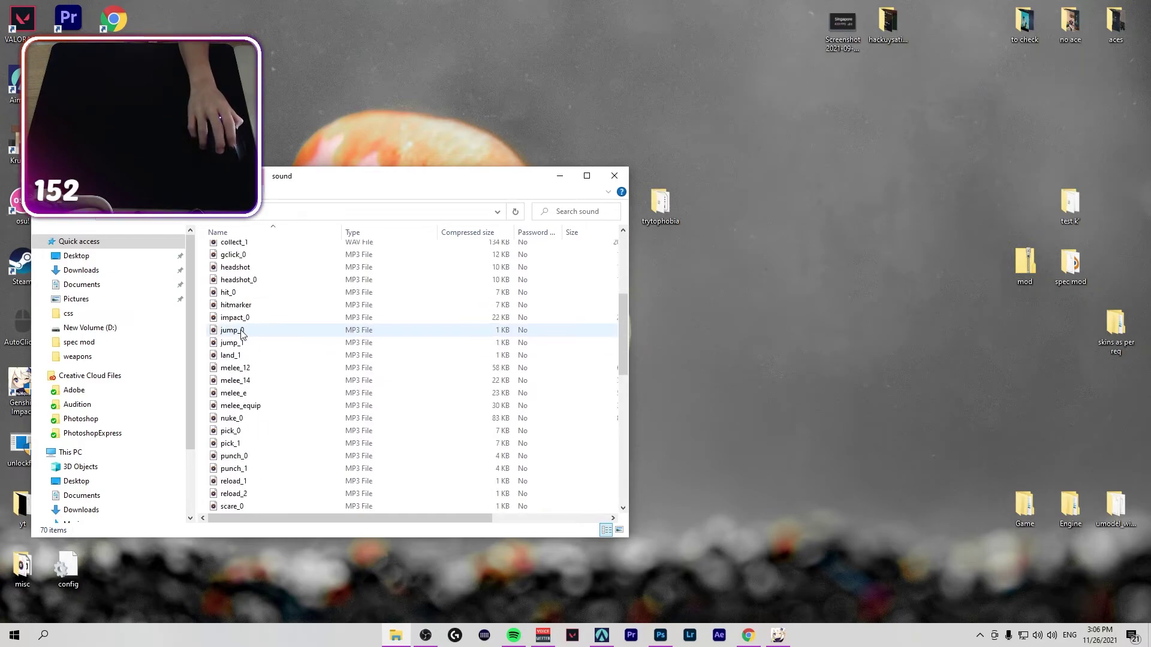
{"action": "scroll", "coordinate": [248, 331], "scroll_direction": "up", "scroll_amount": 1}
{"action": "scroll", "coordinate": [249, 327], "scroll_direction": "down", "scroll_amount": 1}
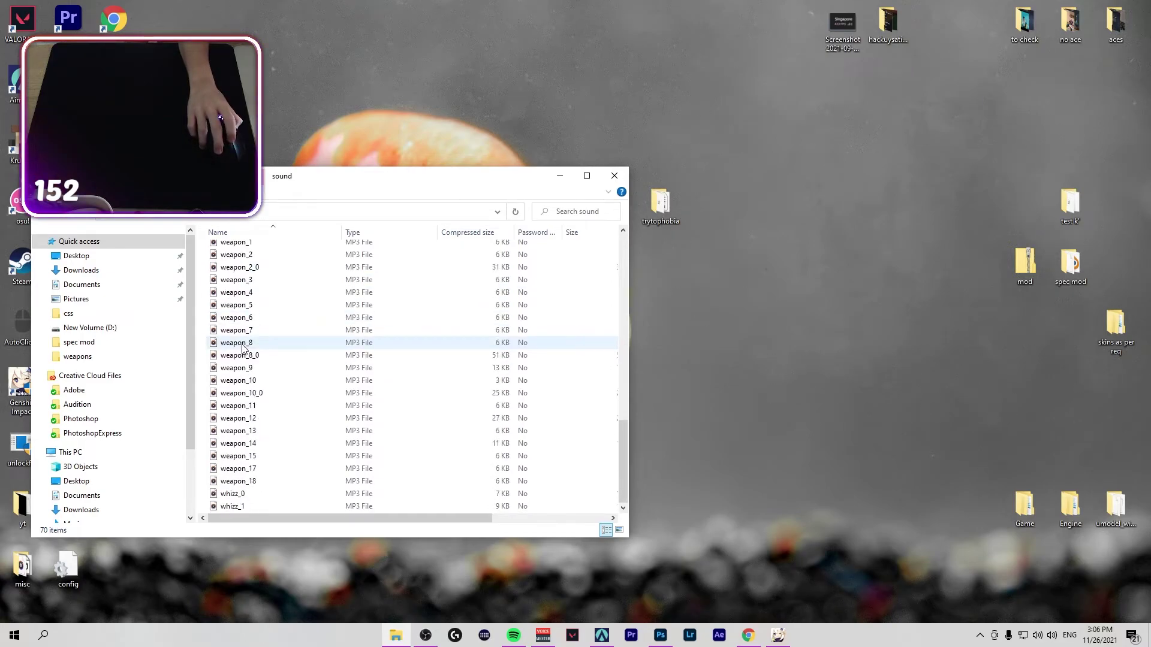
{"action": "left_click", "coordinate": [243, 322]}
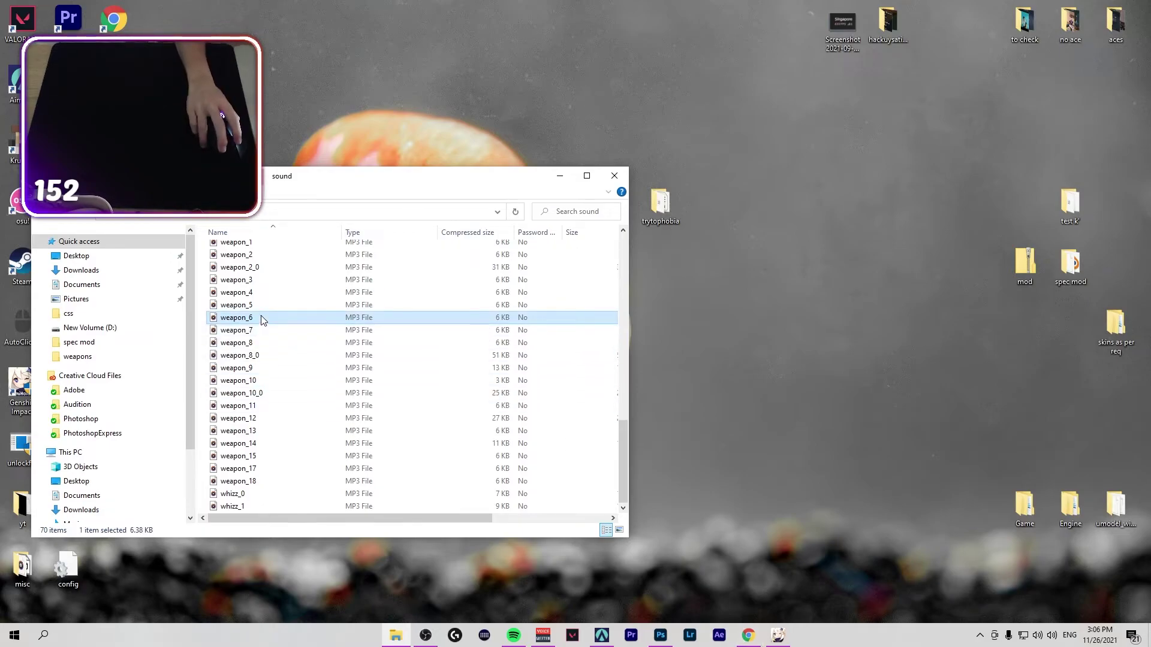
{"action": "double_click", "coordinate": [262, 321]}
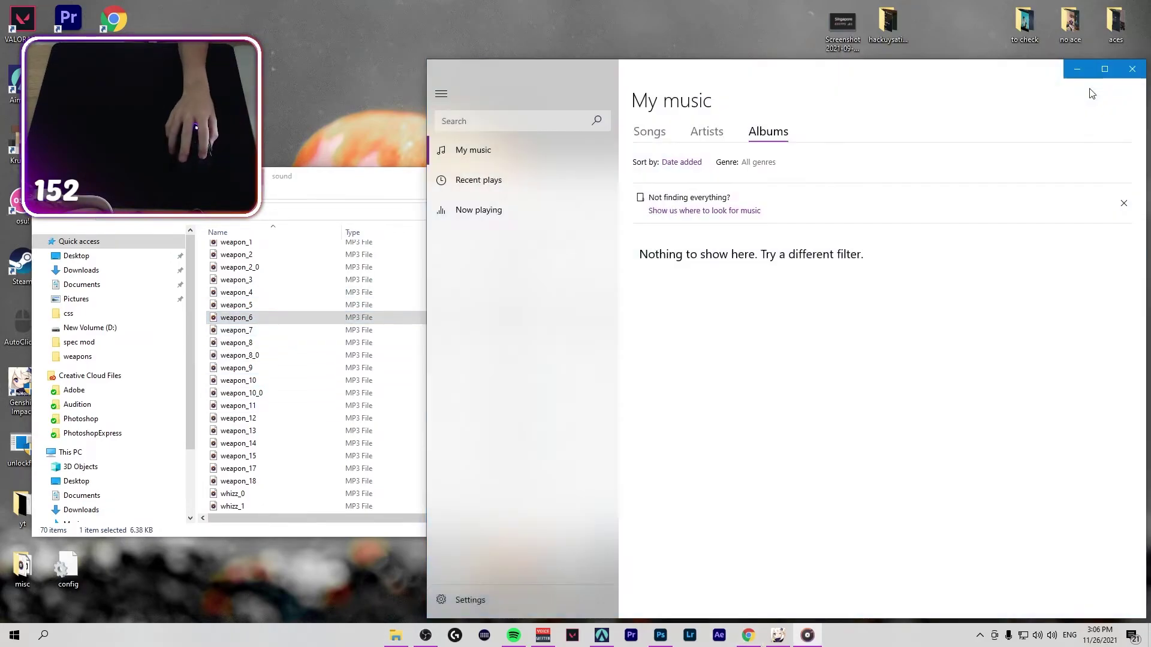
{"action": "left_click", "coordinate": [1136, 69]}
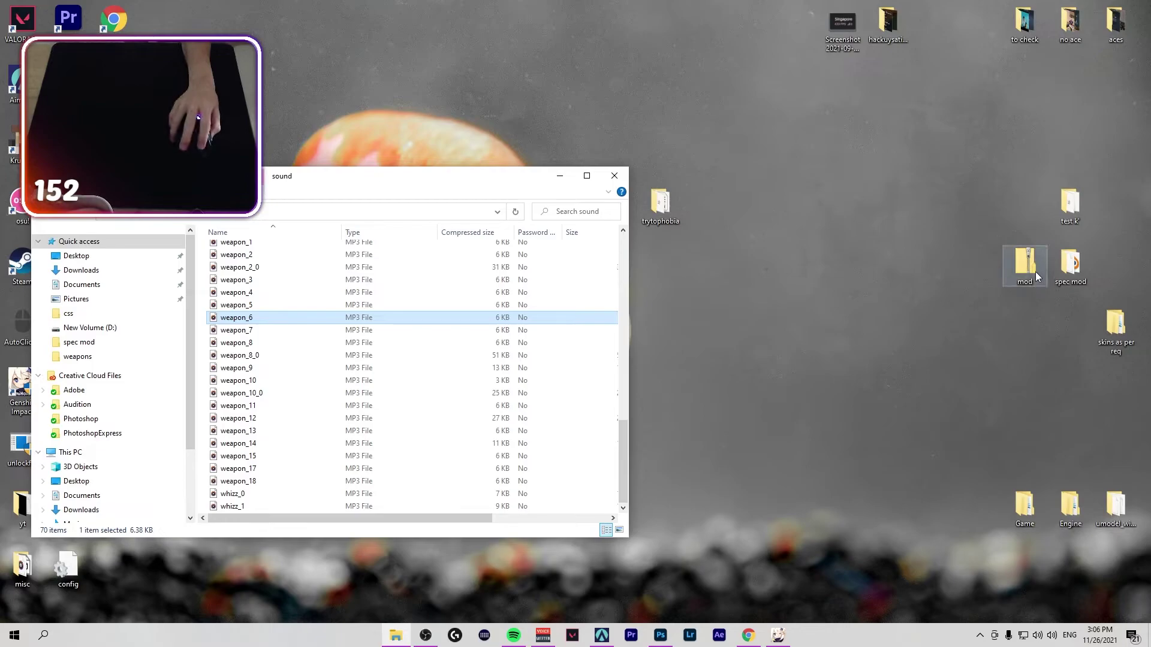
Open Documents > KrunkerResourceSwapper > sound in a new window and play weapon_6_0 and weapon_5
{"action": "double_click", "coordinate": [1071, 263]}
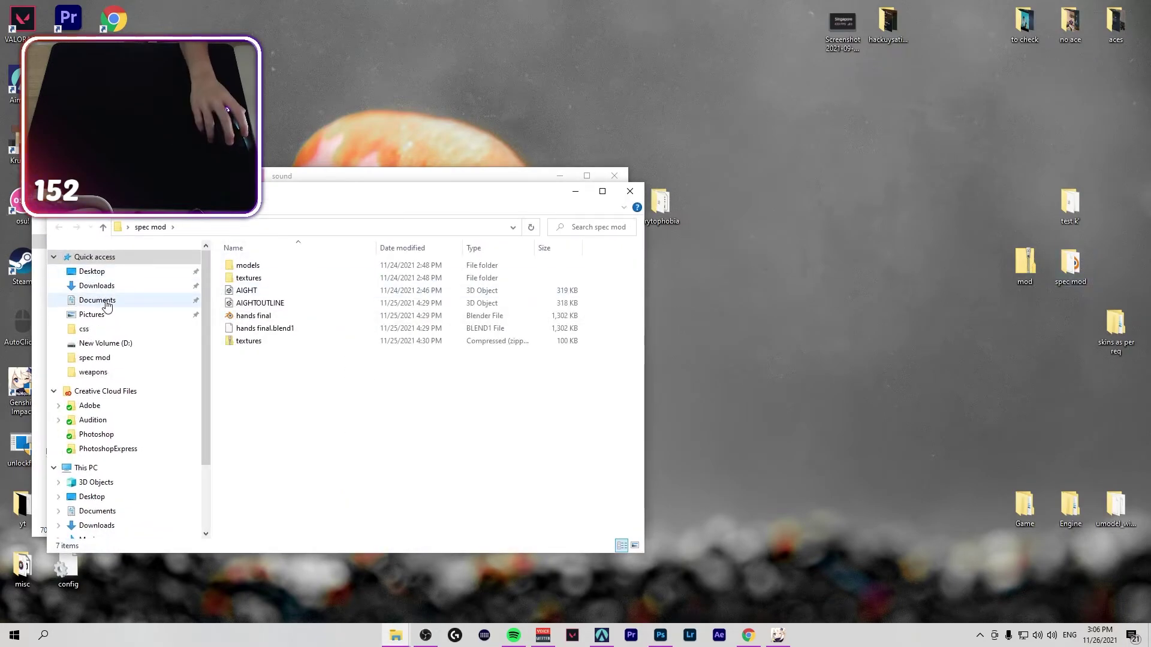
{"action": "left_click", "coordinate": [90, 300]}
{"action": "double_click", "coordinate": [270, 328]}
{"action": "double_click", "coordinate": [267, 291]}
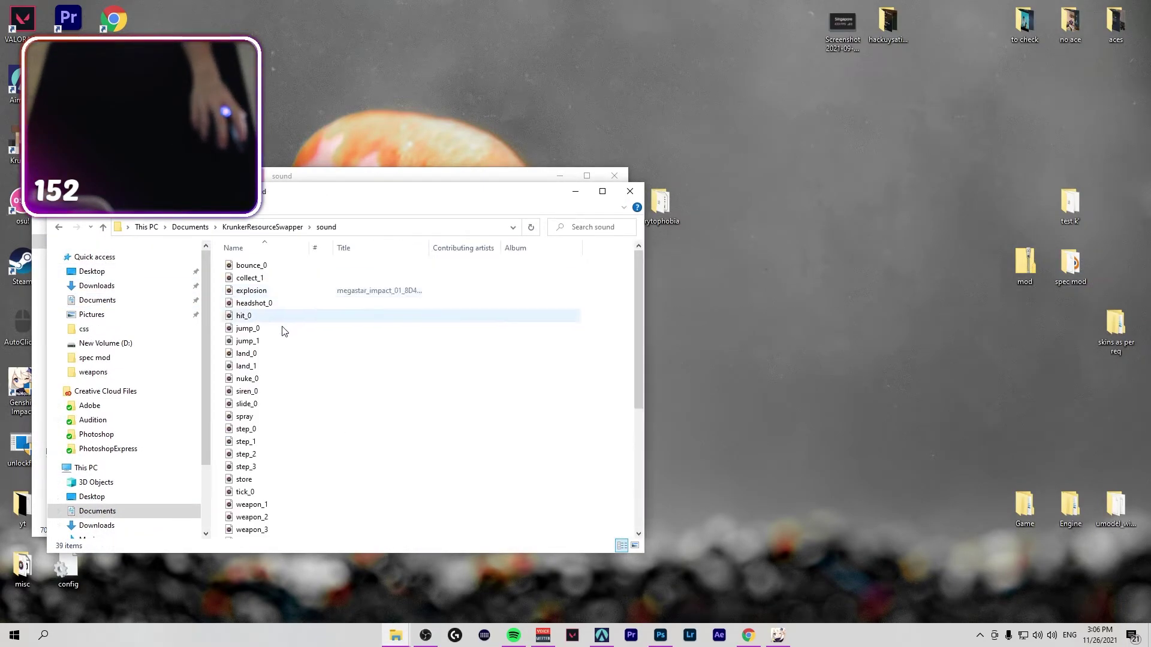
{"action": "scroll", "coordinate": [267, 419], "scroll_direction": "down", "scroll_amount": 5}
{"action": "double_click", "coordinate": [270, 356]}
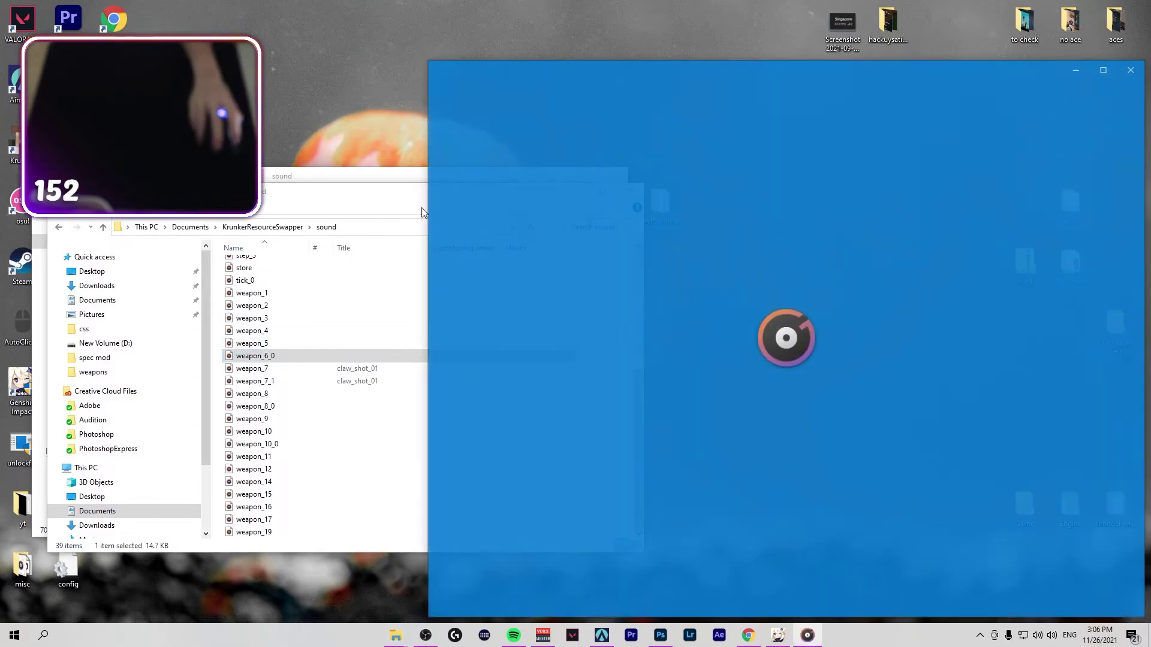
{"action": "left_click", "coordinate": [1132, 69]}
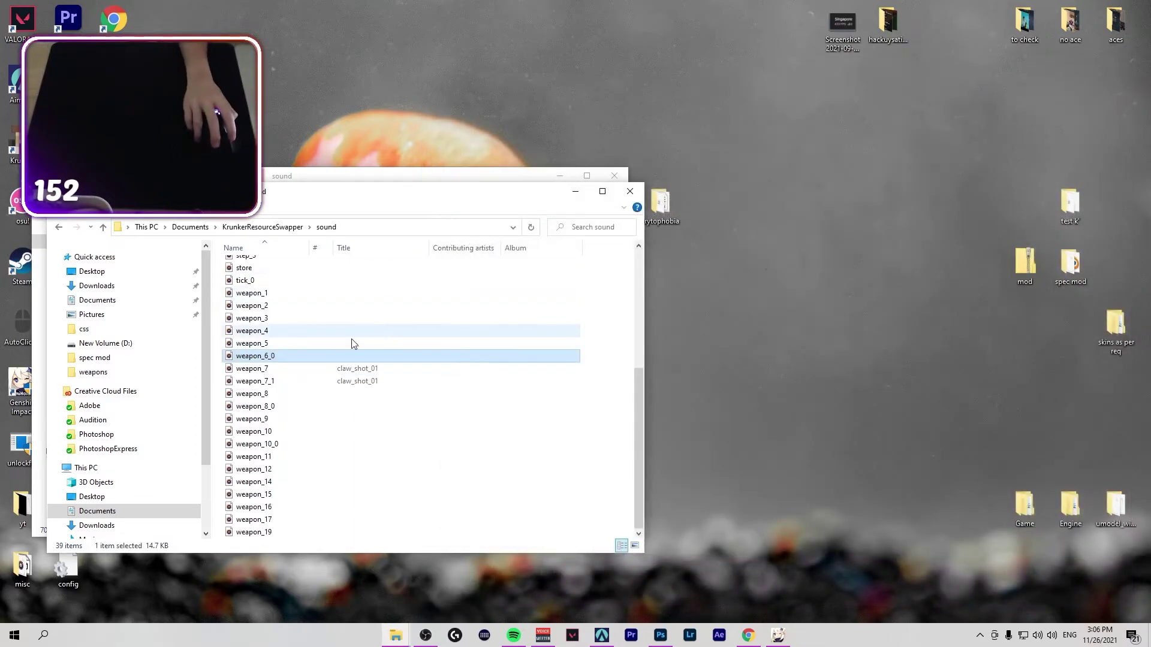
{"action": "double_click", "coordinate": [346, 343]}
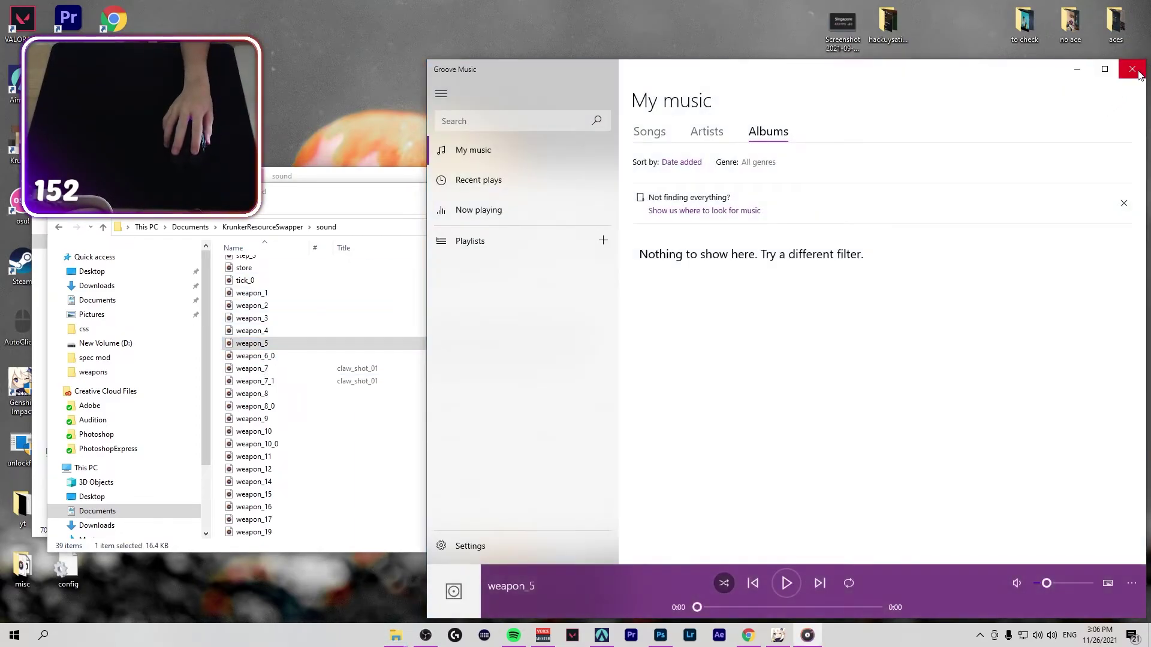
{"action": "left_click", "coordinate": [1132, 69]}
Delete the swapper's old weapon_5, drag in the mod's weapon_5, and close both windows
{"action": "left_click_drag", "start_coordinate": [321, 195], "coordinate": [803, 197]}
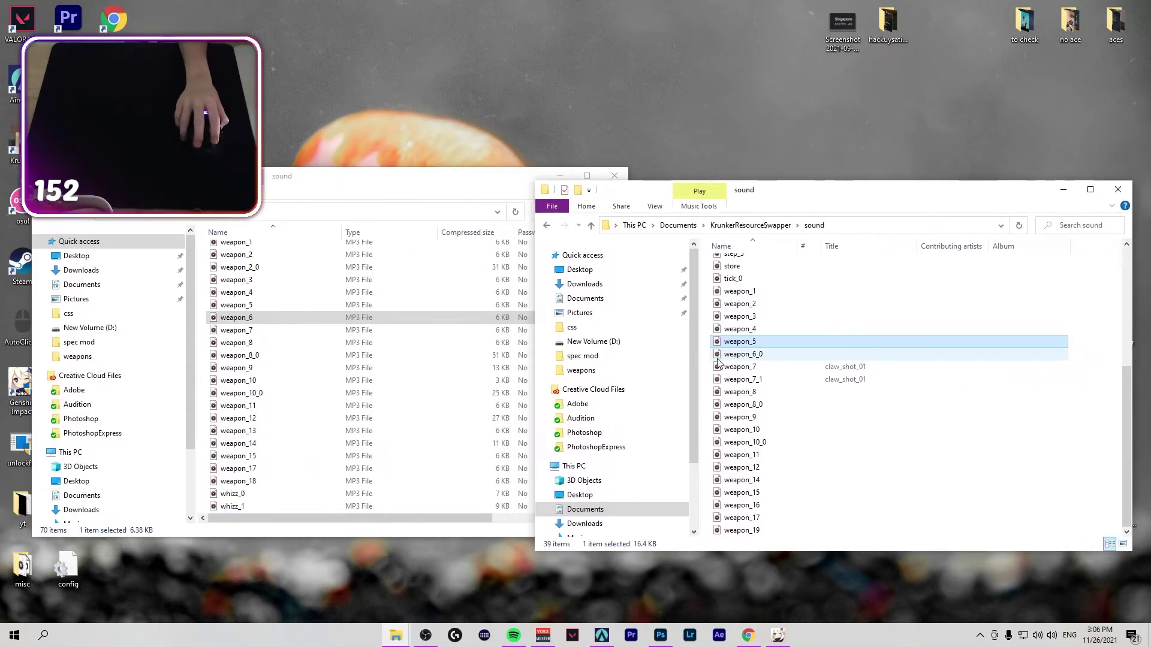
{"action": "right_click", "coordinate": [744, 343]}
{"action": "left_click", "coordinate": [773, 566]}
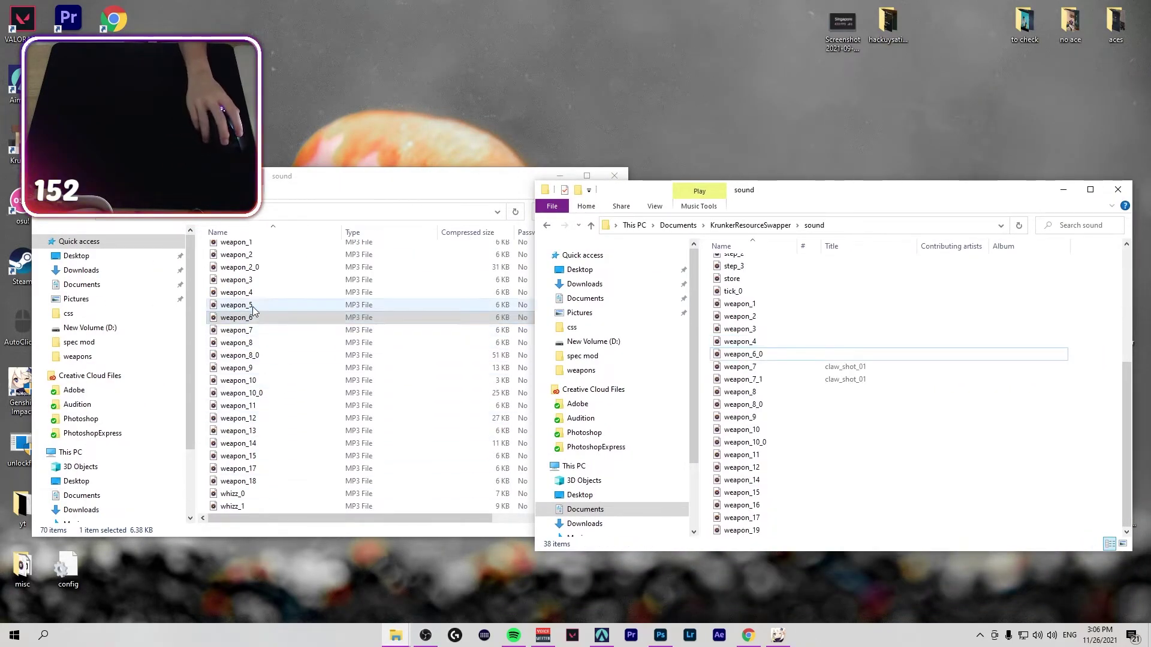
{"action": "left_click_drag", "start_coordinate": [253, 307], "coordinate": [901, 425]}
{"action": "left_click", "coordinate": [614, 175]}
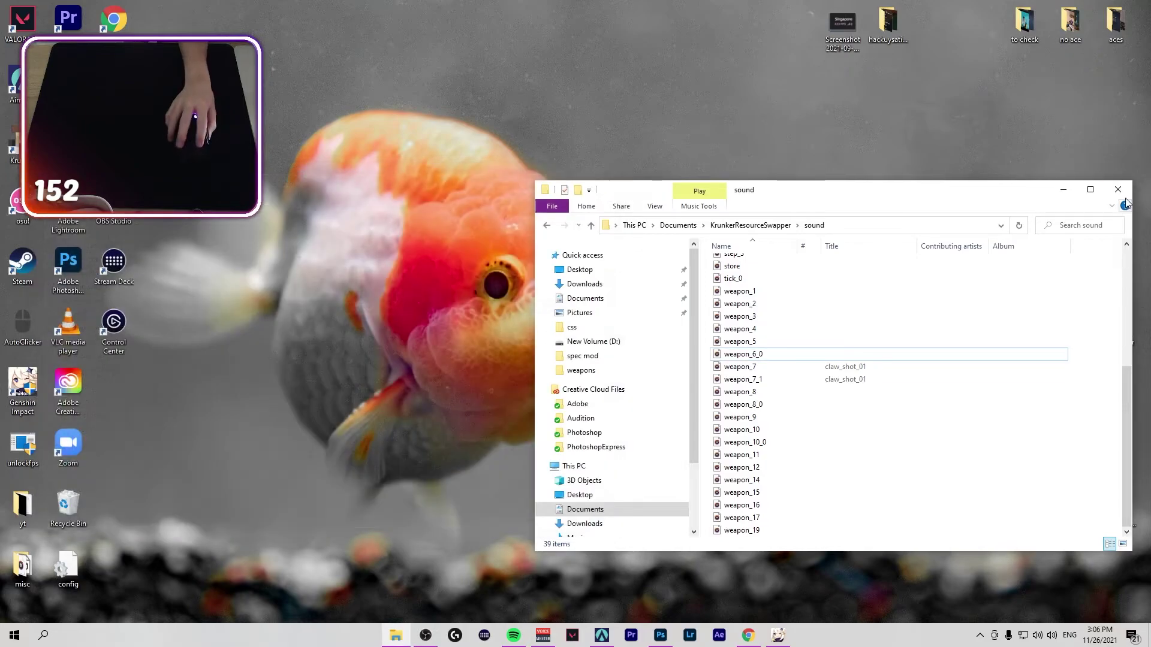
{"action": "left_click", "coordinate": [1118, 190]}
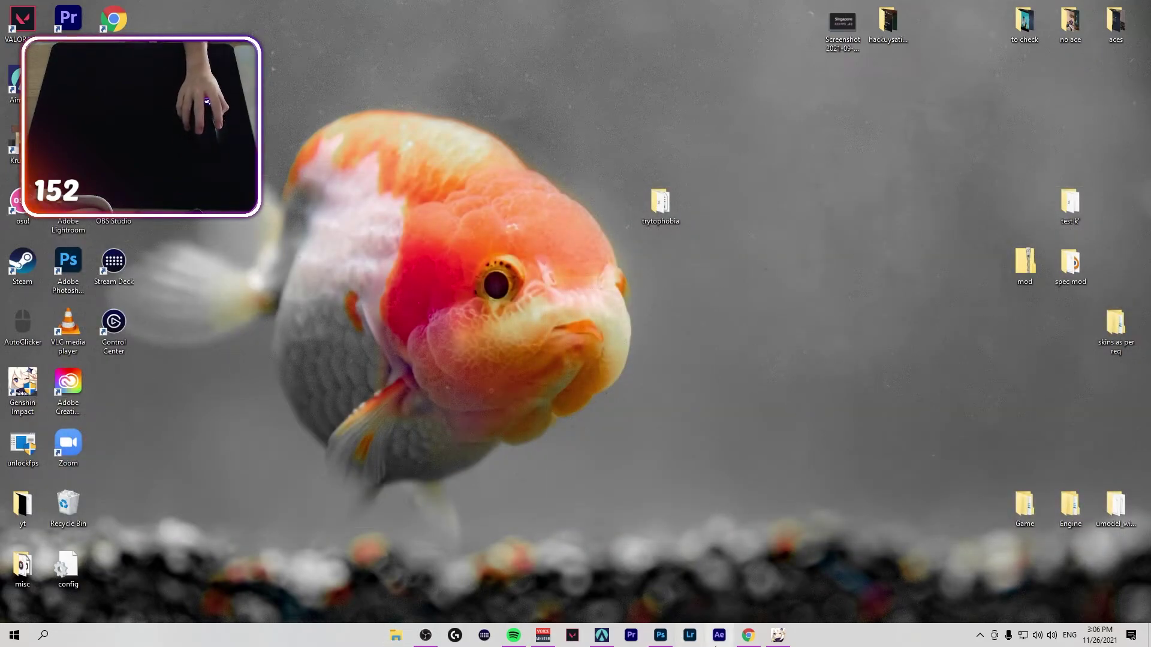
Bring Chrome back up and close the empty new tab
{"action": "left_click", "coordinate": [749, 636]}
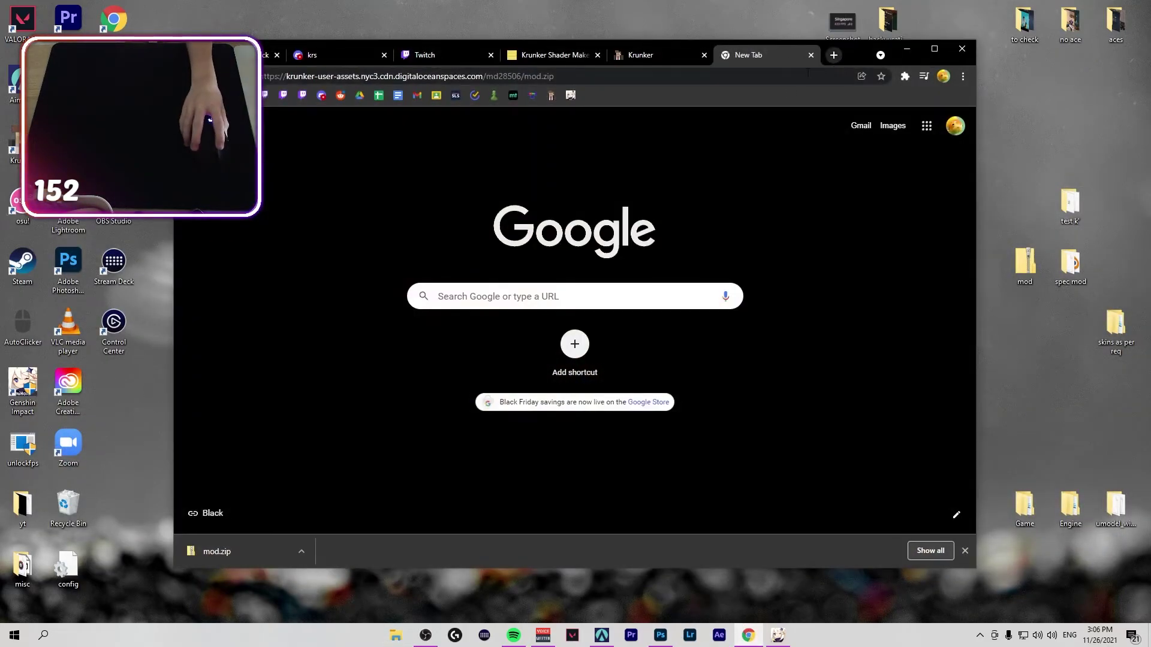
{"action": "left_click", "coordinate": [791, 83]}
{"action": "left_click", "coordinate": [811, 56]}
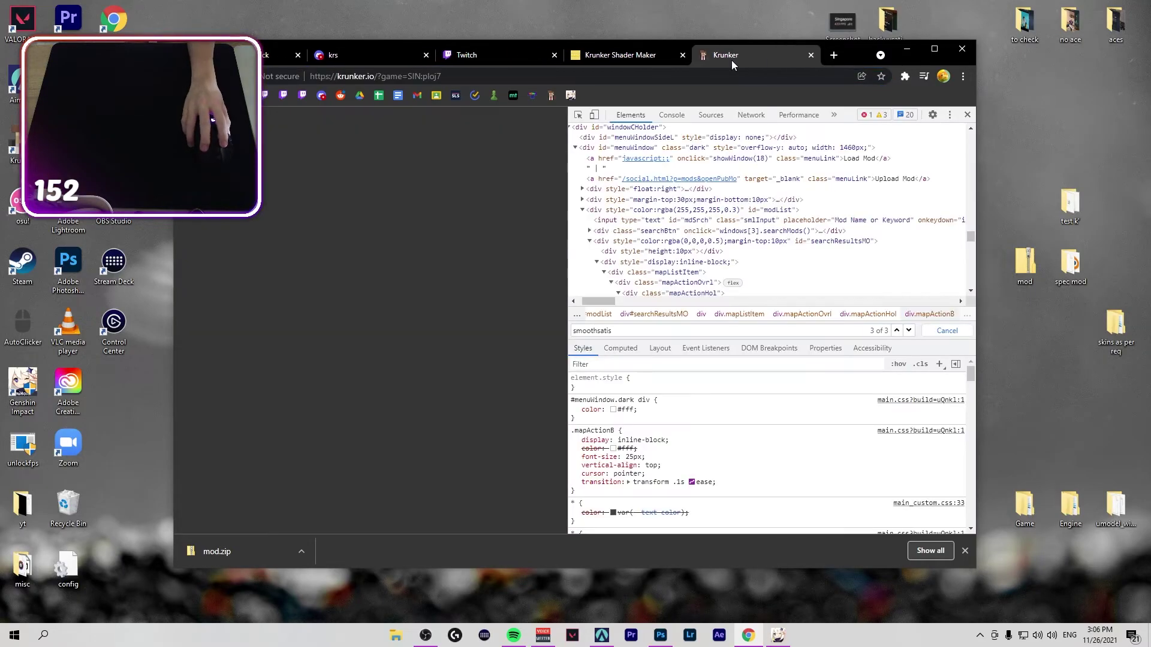
Google 'csgo awp sound', close that results tab, and dismiss the mod.zip download bar
{"action": "left_click", "coordinate": [836, 54]}
{"action": "type", "text": "csgo "}
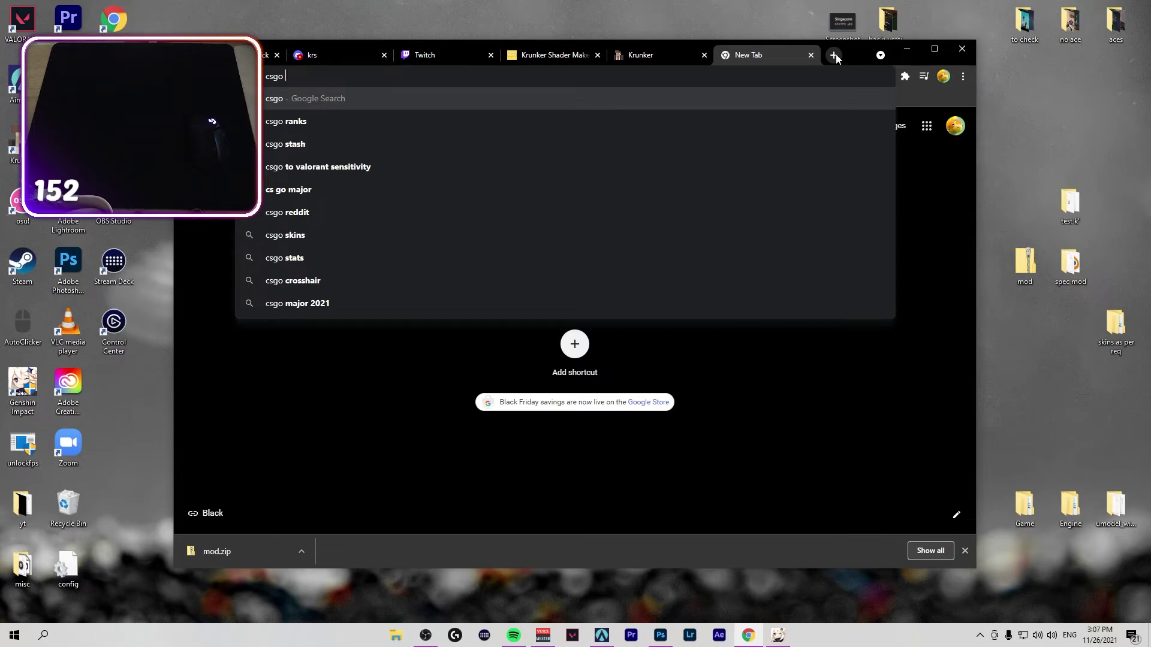
{"action": "type", "text": "awp sound"}
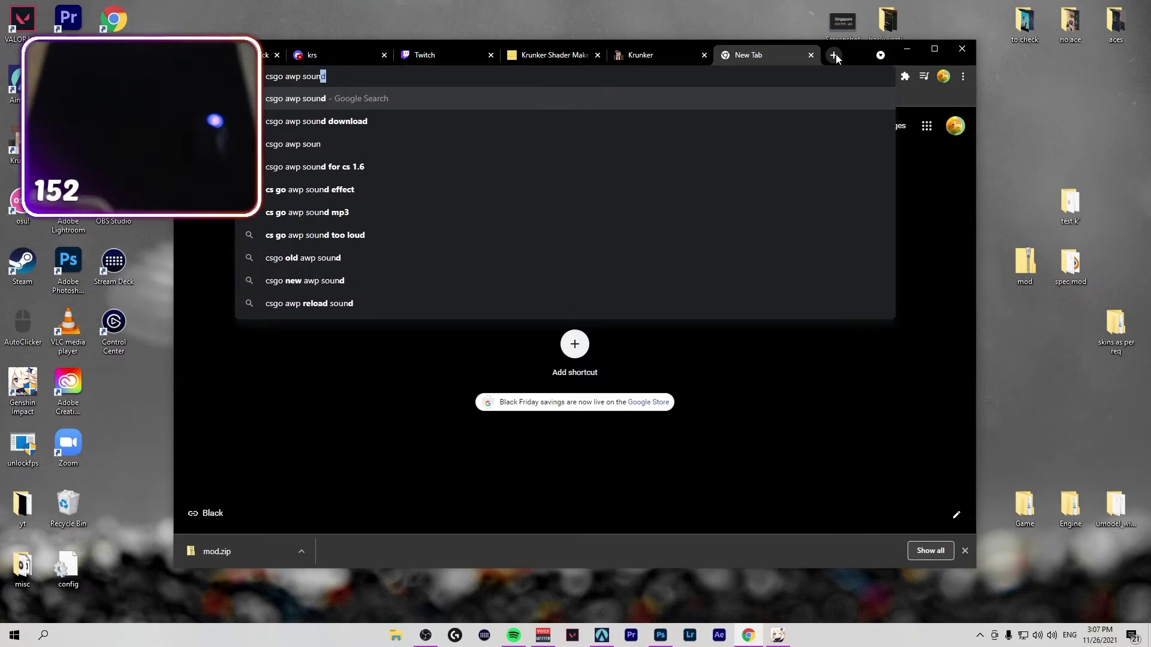
{"action": "key", "text": "Return"}
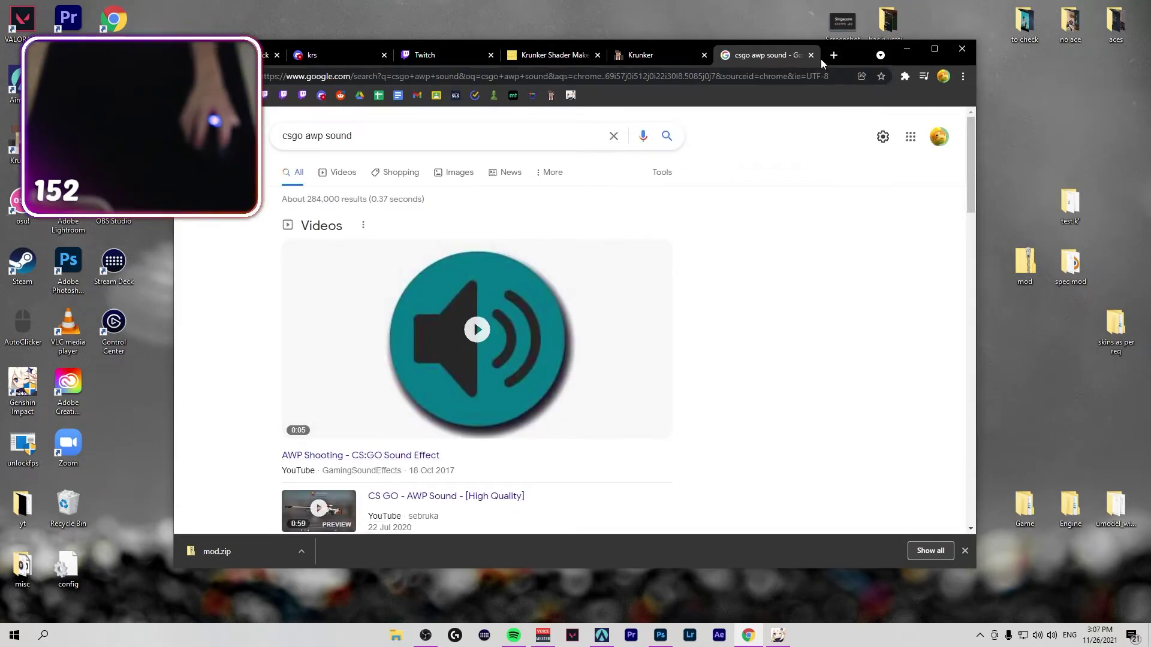
{"action": "left_click", "coordinate": [809, 54]}
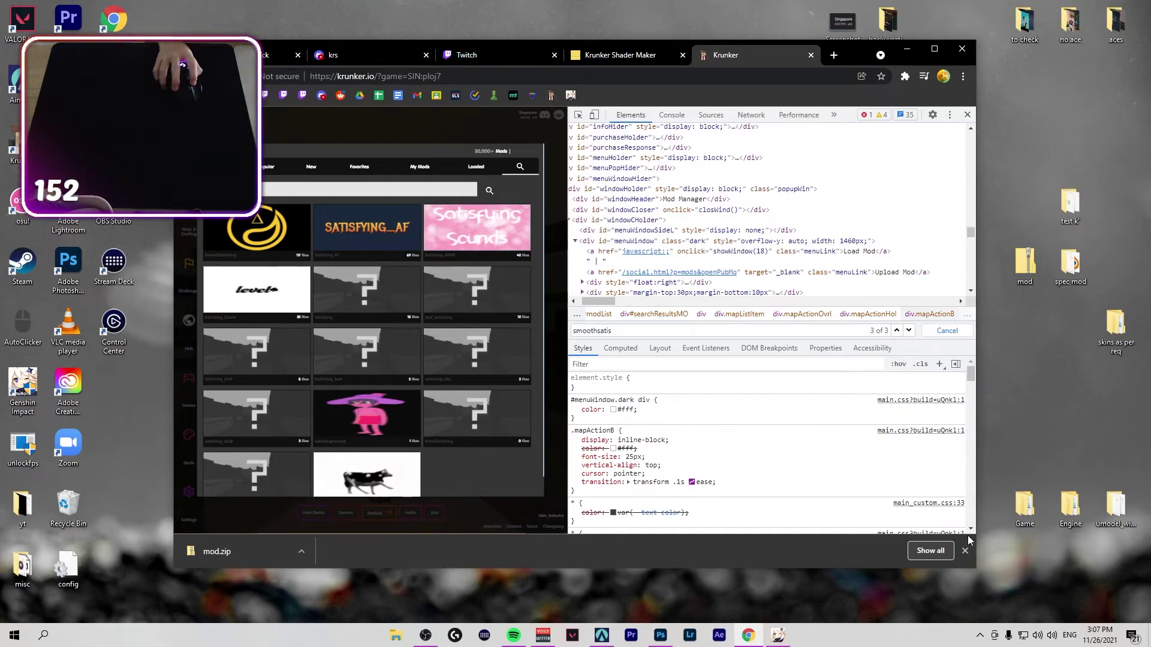
{"action": "left_click", "coordinate": [965, 550]}
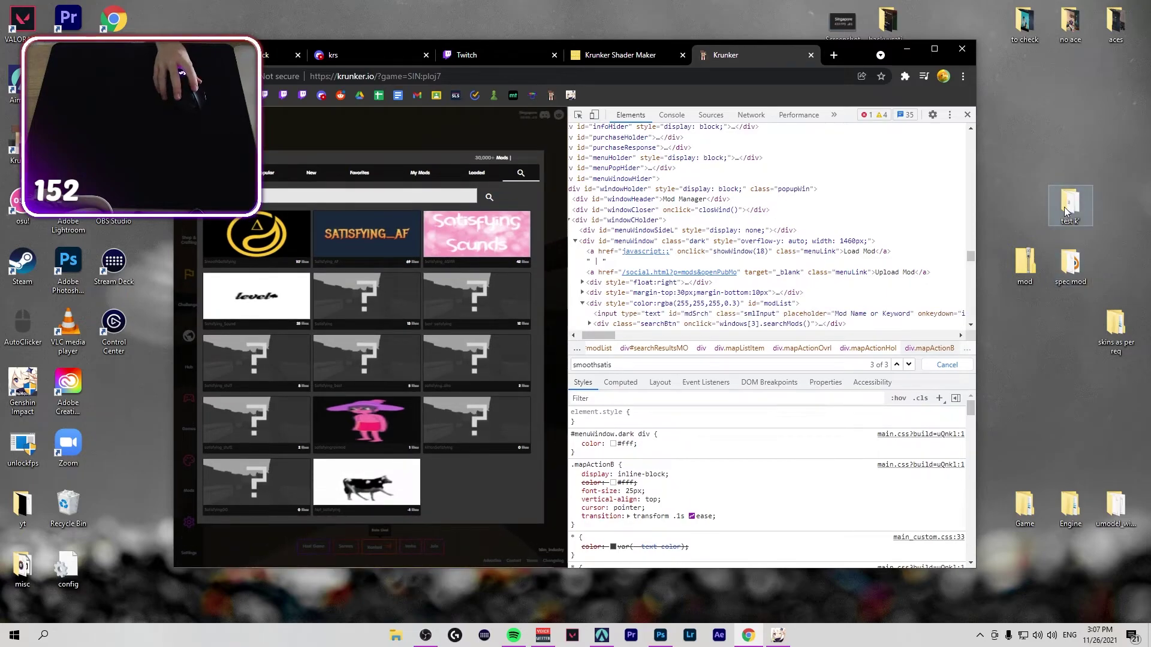
{"action": "left_click", "coordinate": [660, 635]}
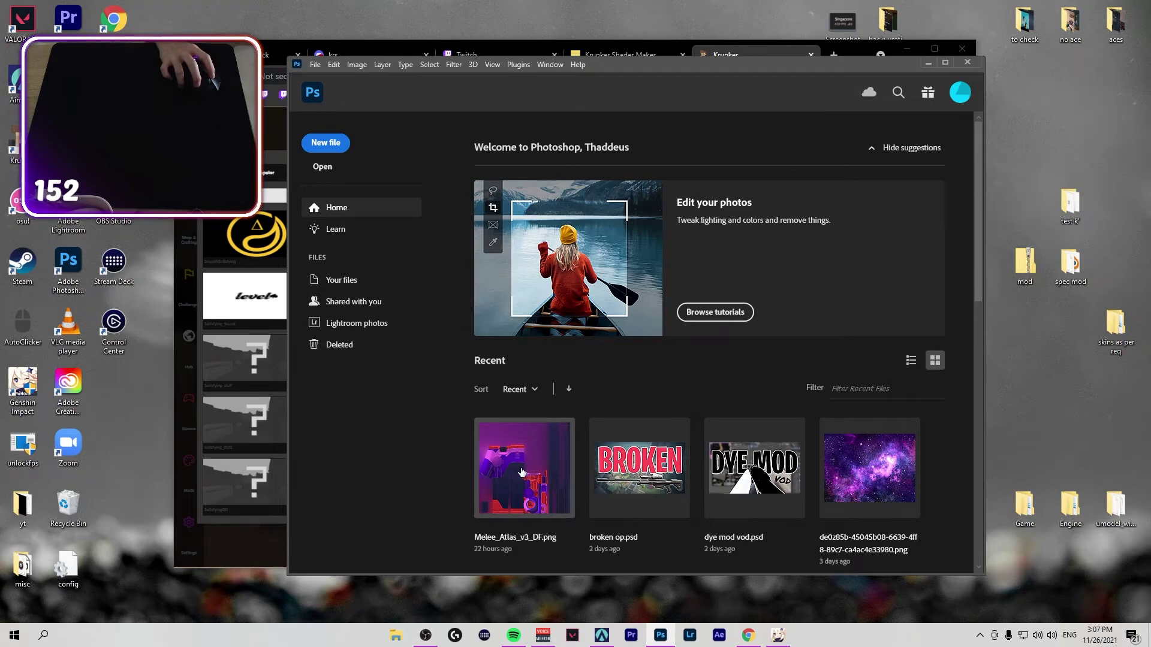
{"action": "left_click", "coordinate": [525, 468]}
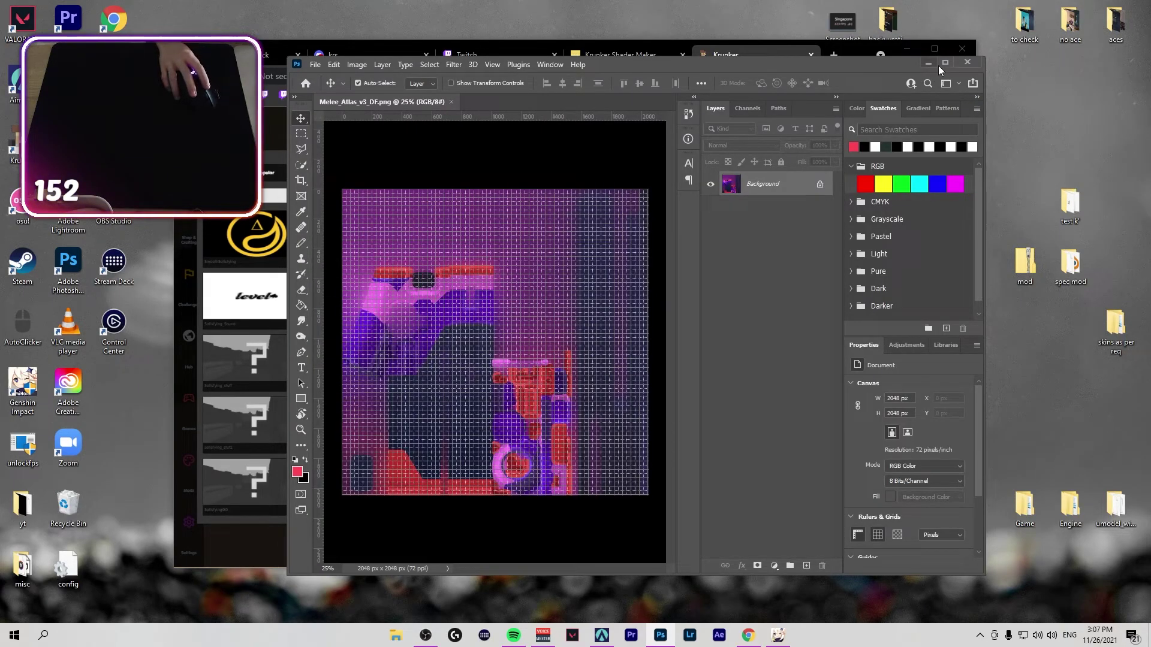
{"action": "left_click", "coordinate": [961, 63]}
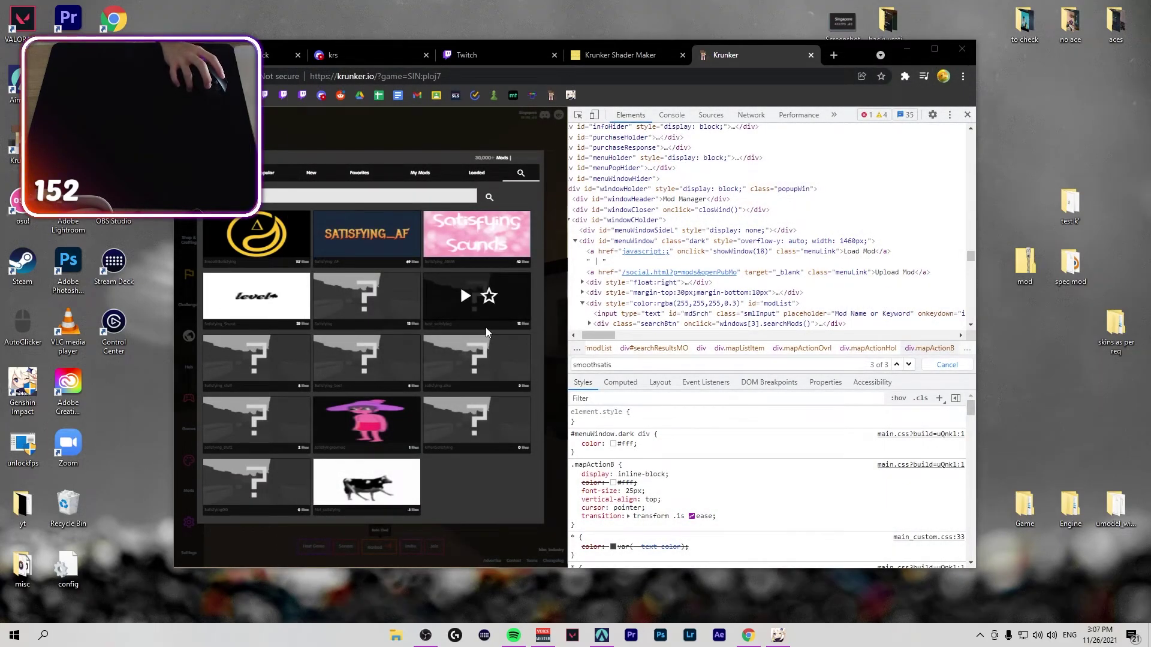
{"action": "double_click", "coordinate": [1072, 216]}
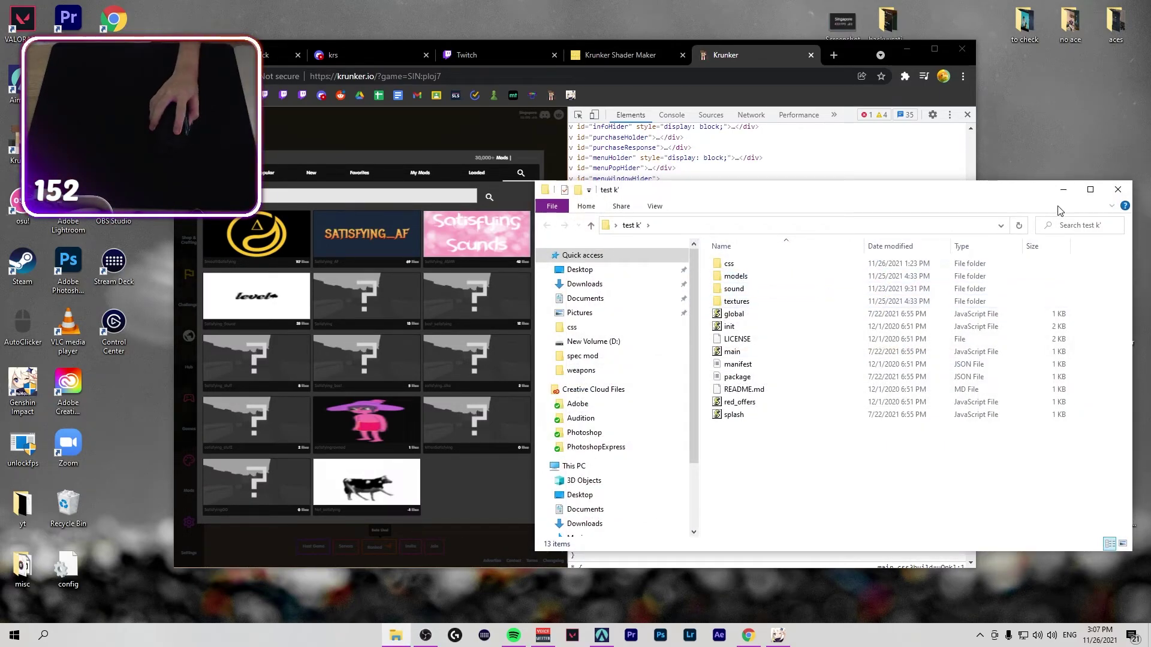
{"action": "double_click", "coordinate": [778, 281]}
{"action": "double_click", "coordinate": [778, 265]}
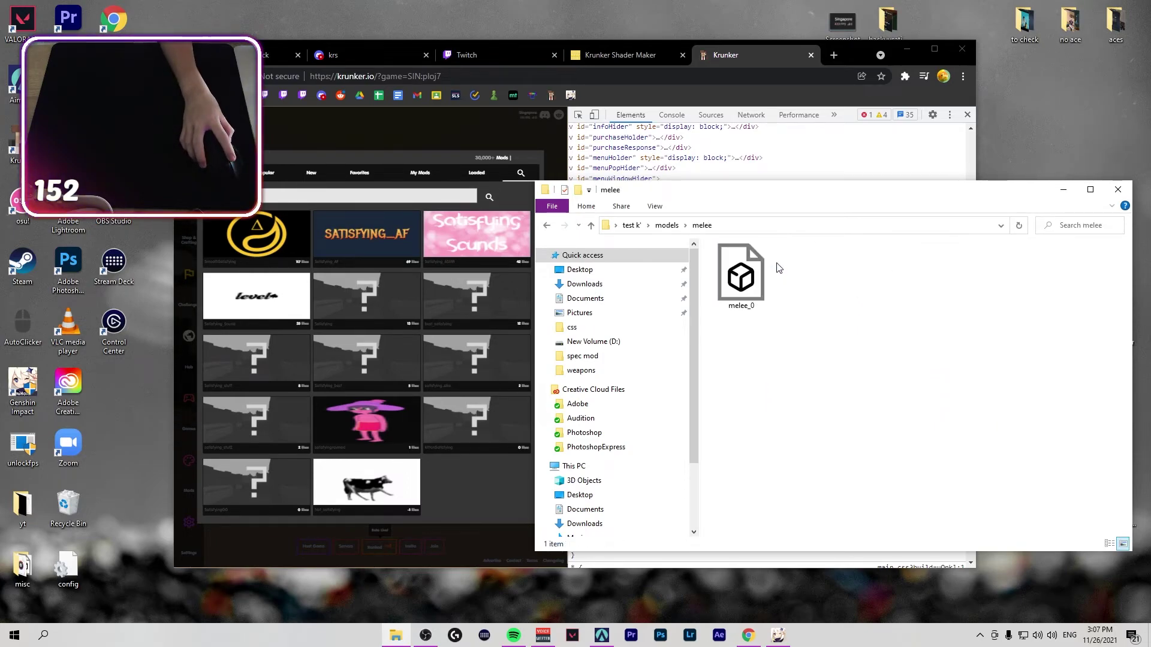
{"action": "double_click", "coordinate": [761, 265]}
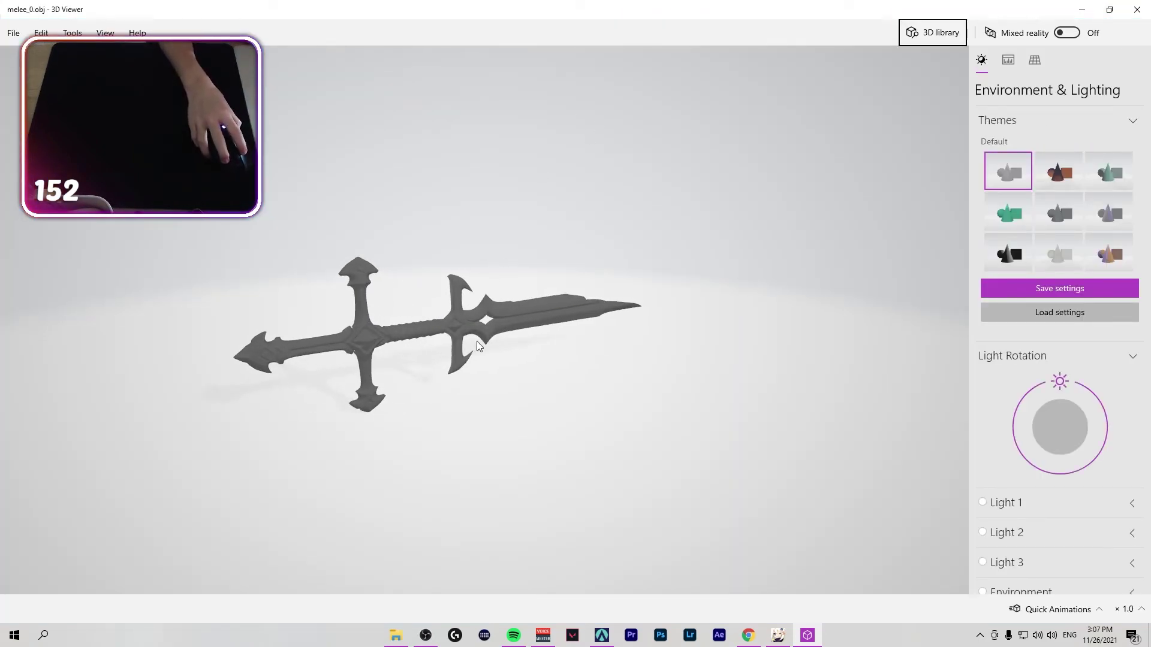
{"action": "left_click_drag", "start_coordinate": [476, 341], "coordinate": [839, 180]}
{"action": "key", "text": "alt+F4"}
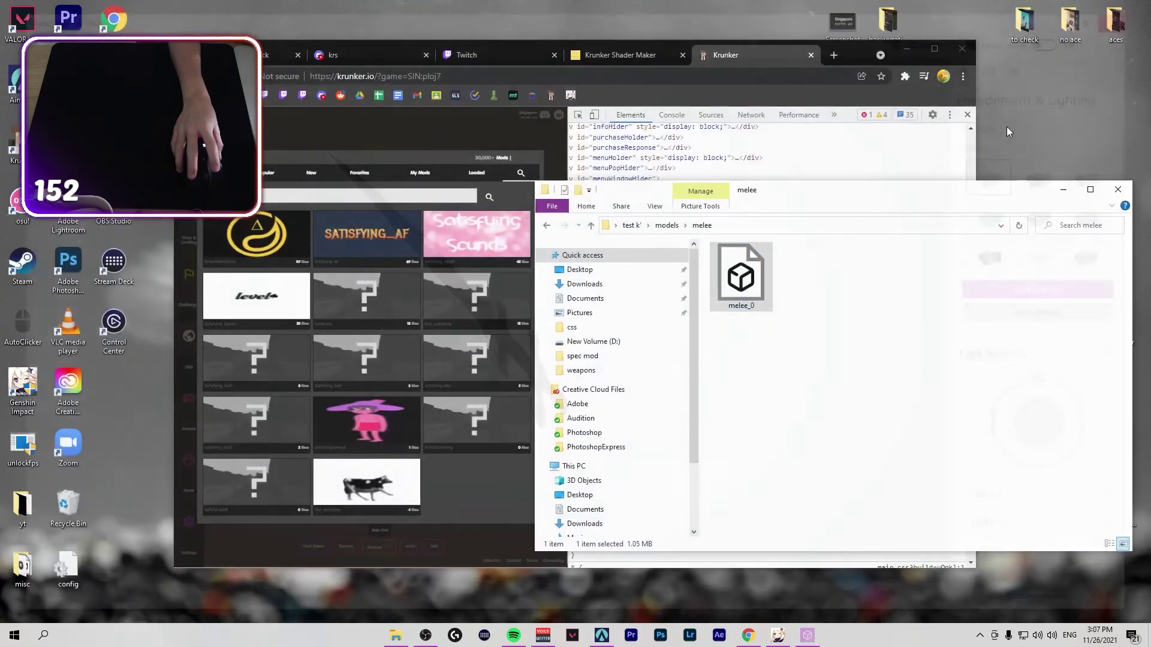
{"action": "left_click", "coordinate": [666, 225]}
{"action": "left_click", "coordinate": [631, 230]}
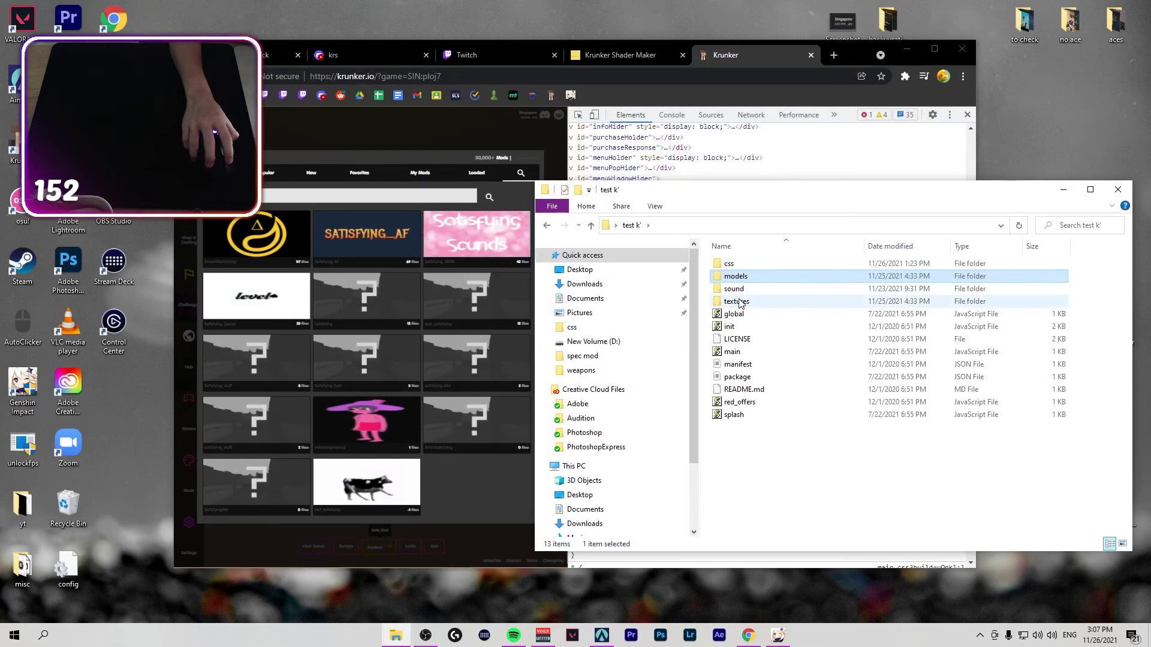
{"action": "double_click", "coordinate": [743, 301]}
{"action": "double_click", "coordinate": [741, 280]}
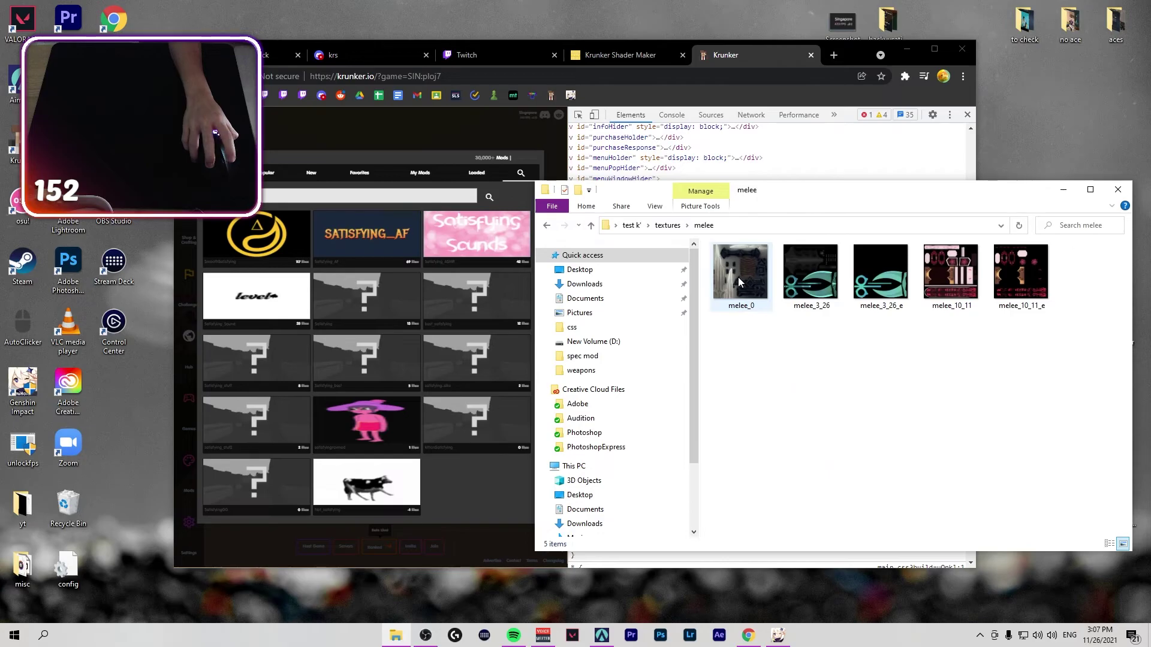
{"action": "double_click", "coordinate": [739, 277]}
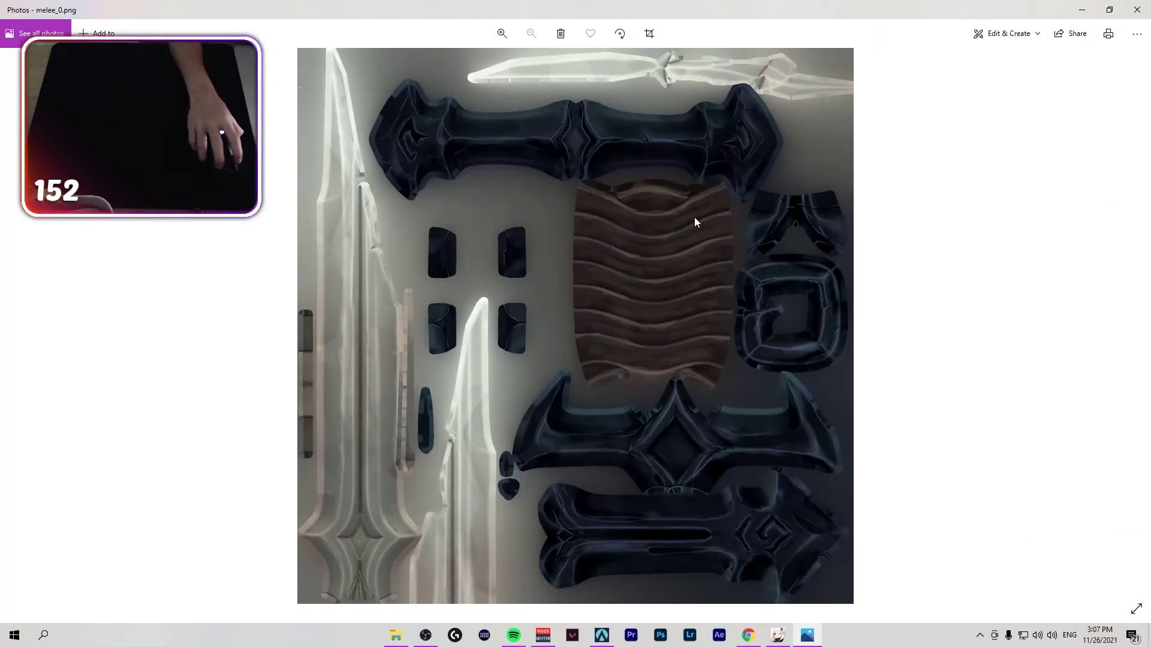
{"action": "left_click", "coordinate": [1136, 9]}
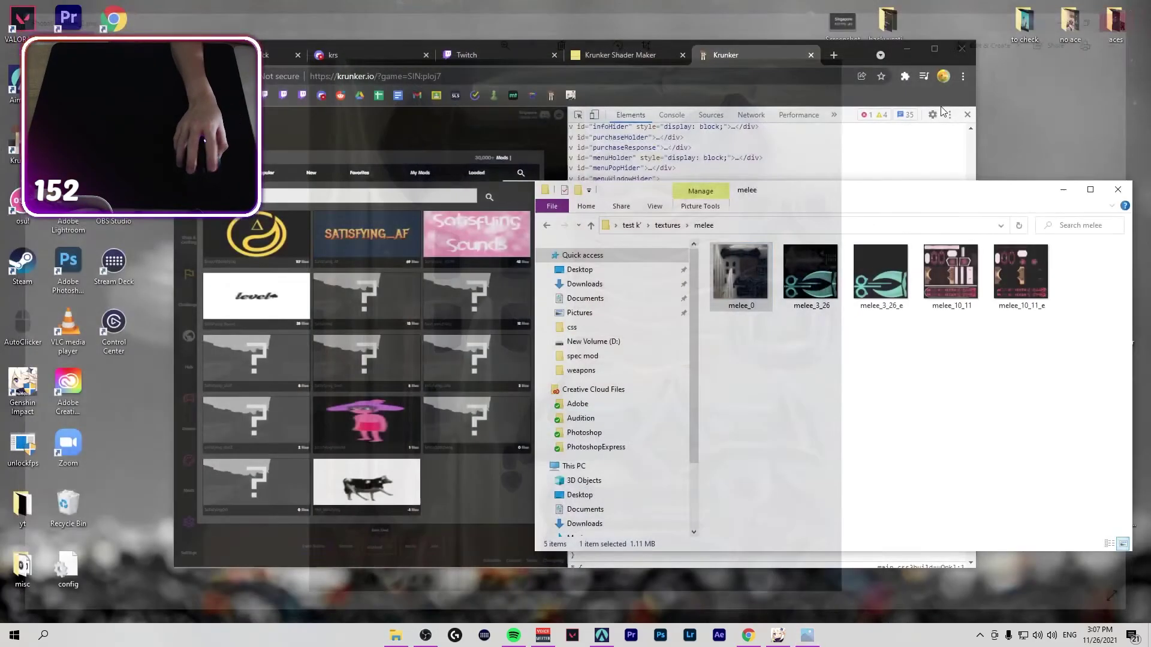
Close the mod folder window, the Krunker and Krunker Shader Maker tabs, and minimize Chrome
{"action": "left_click", "coordinate": [1118, 189]}
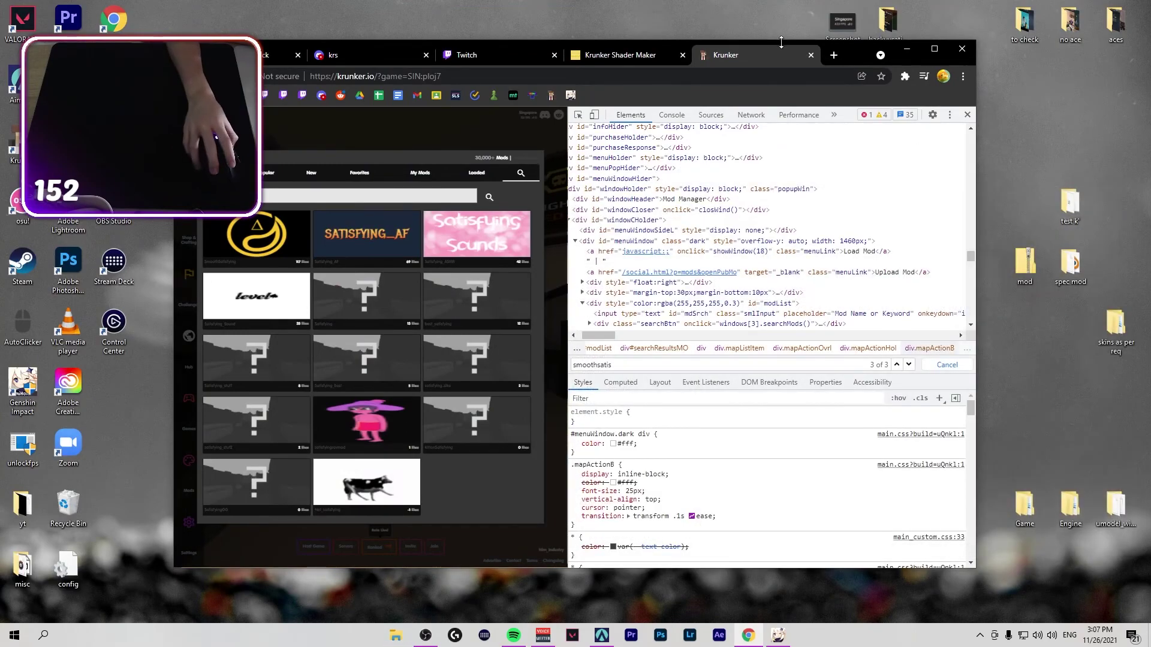
{"action": "left_click", "coordinate": [811, 55]}
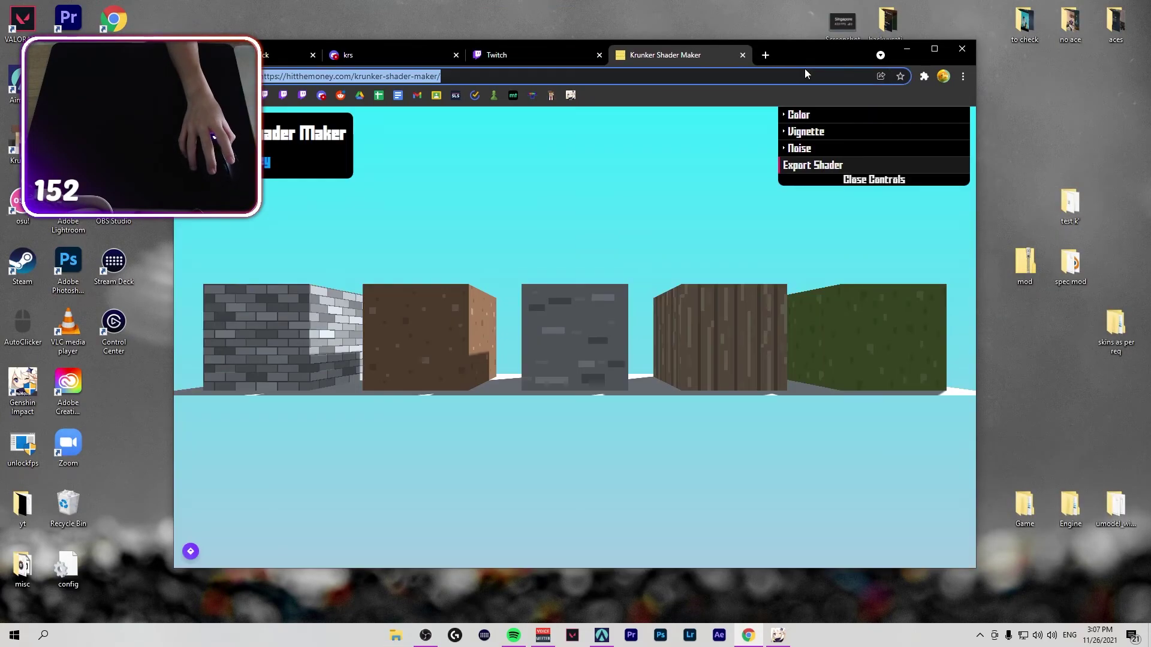
{"action": "left_click", "coordinate": [742, 54]}
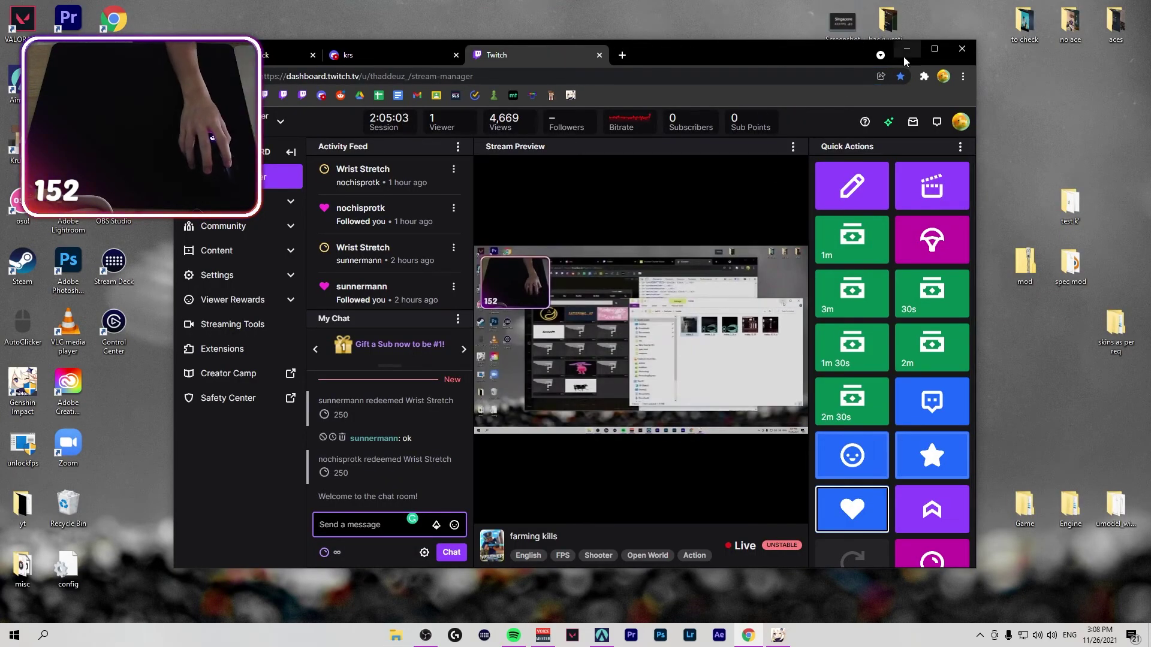
{"action": "left_click", "coordinate": [904, 54]}
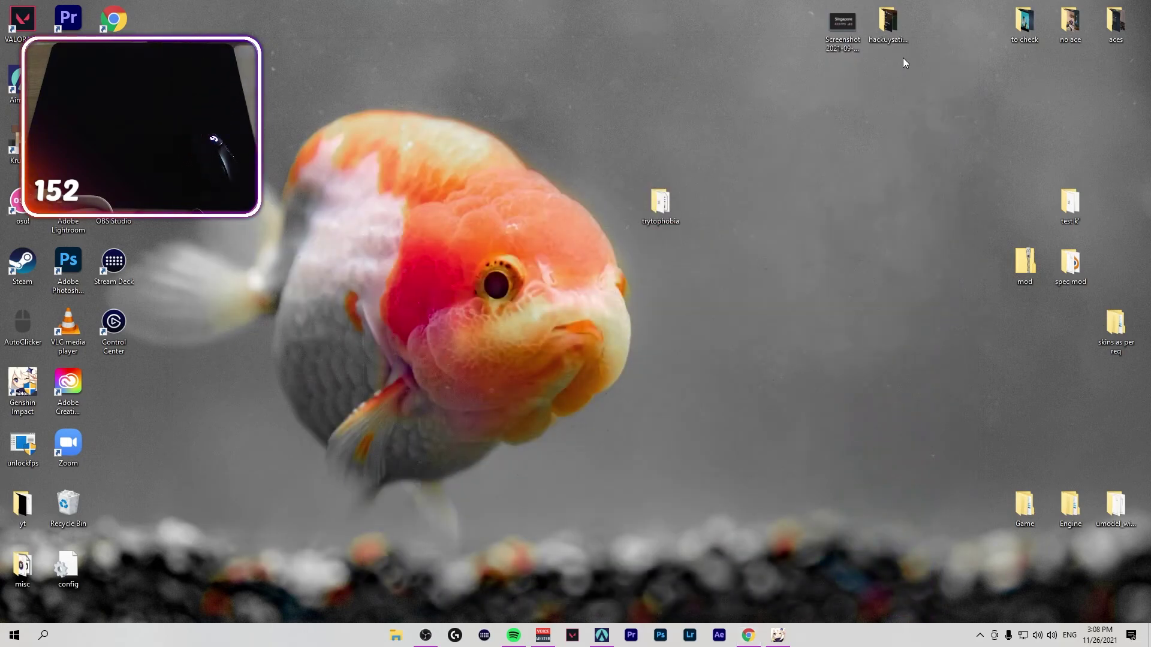